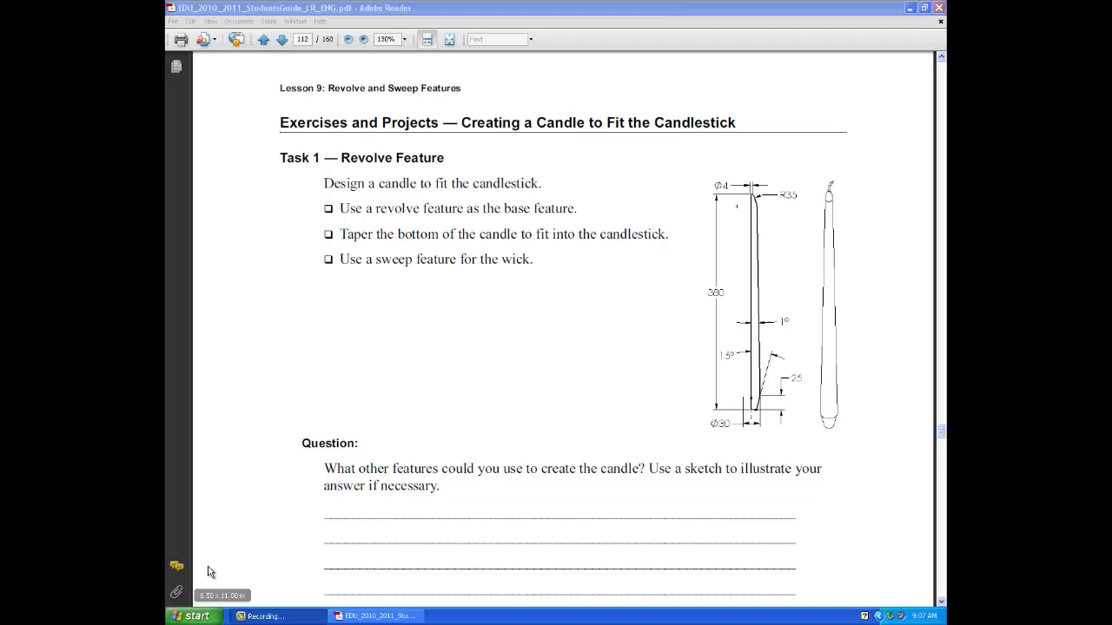
- Open the Windows program list from the Adobe Reader candle exercise page to find SolidWorks 2010
left_click(198, 616)
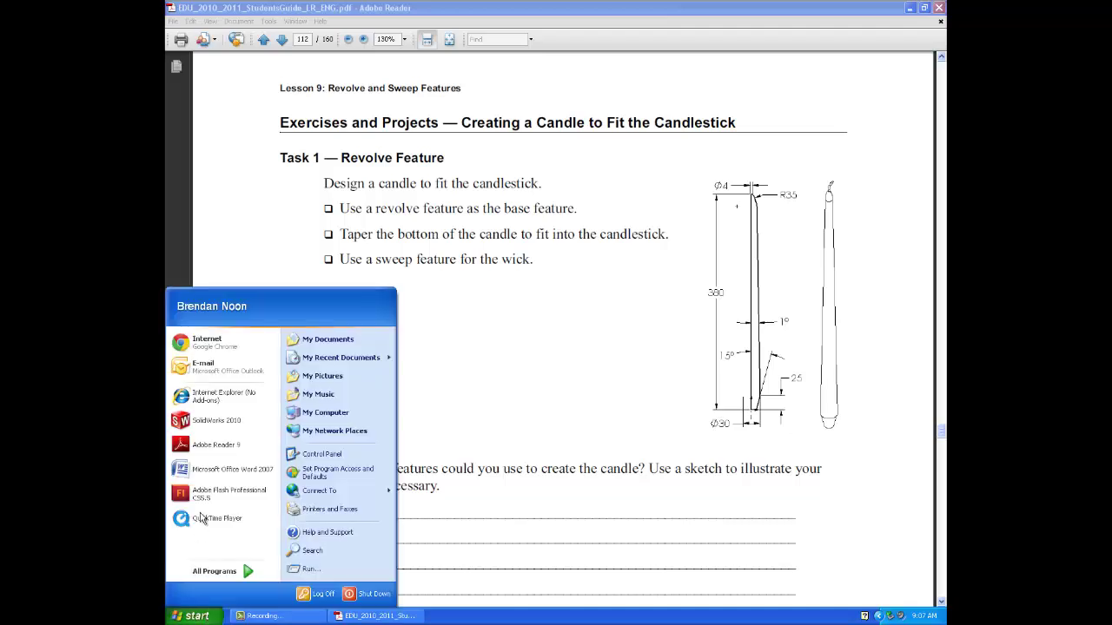
- Launch SolidWorks 2010, create a new part, and start a revolve sketch on the Front plane
left_click(216, 419)
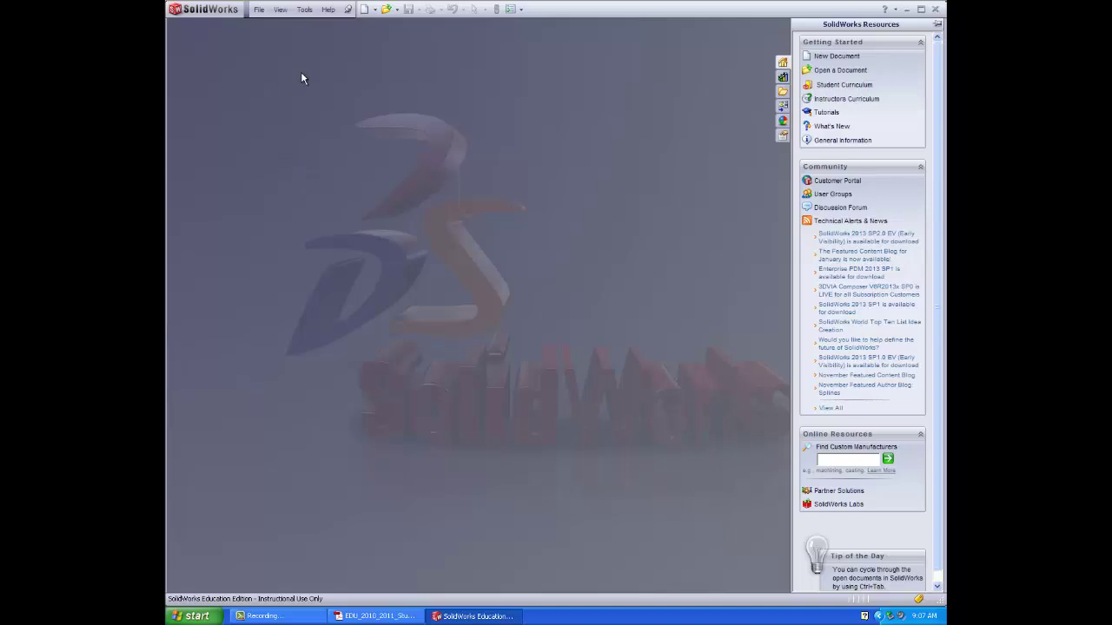
left_click(364, 9)
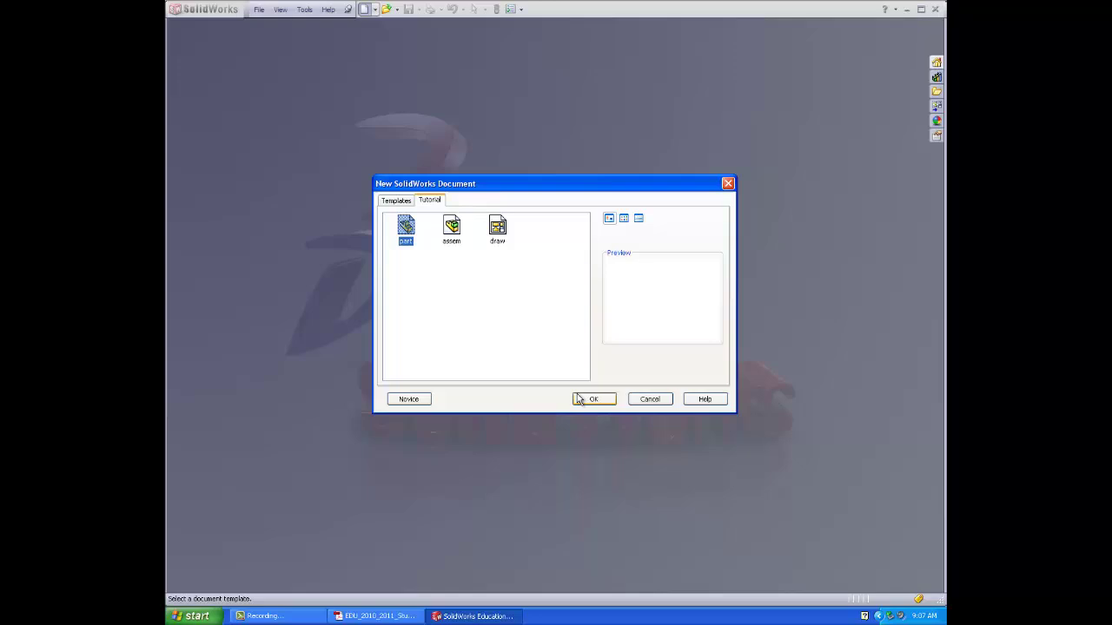
left_click(578, 399)
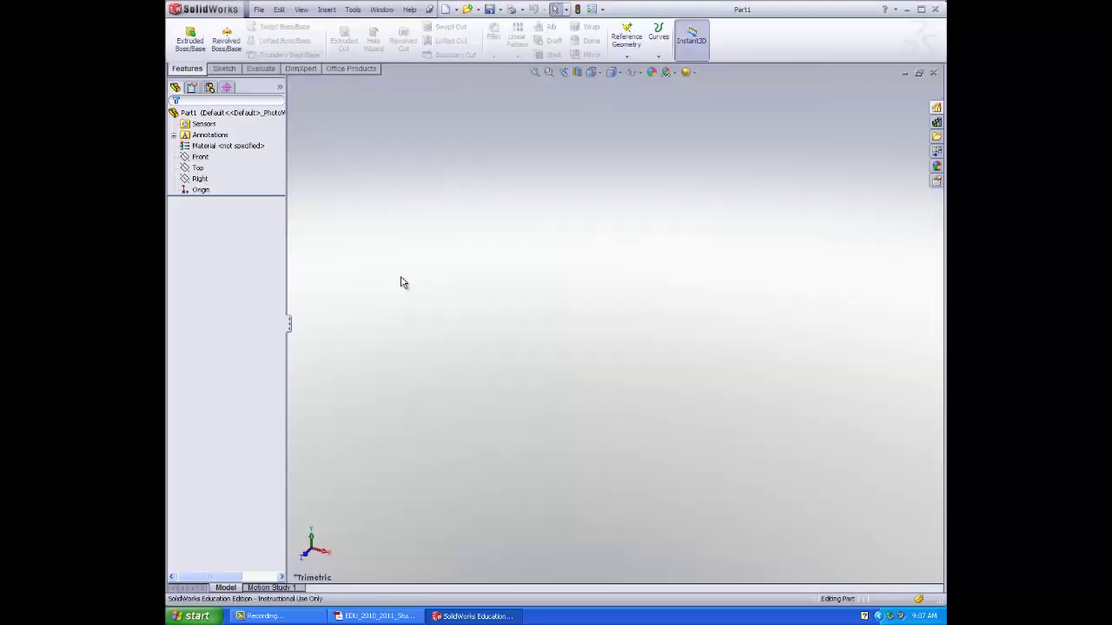
left_click(224, 41)
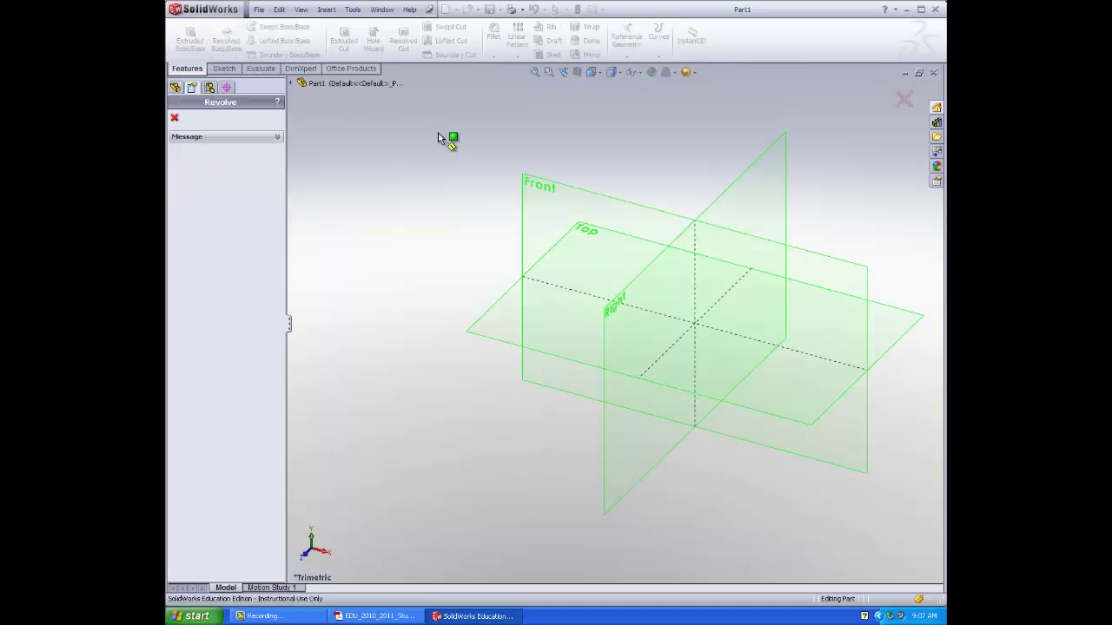
left_click(641, 207)
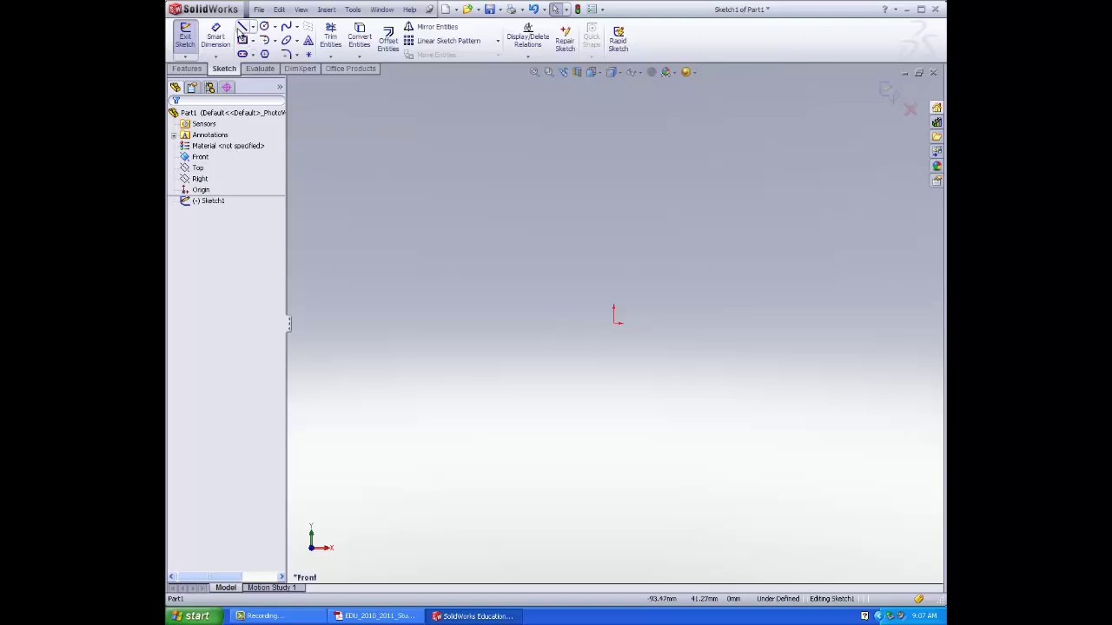
- Draw a vertical line up from the origin ending in a short horizontal stub
left_click(243, 28)
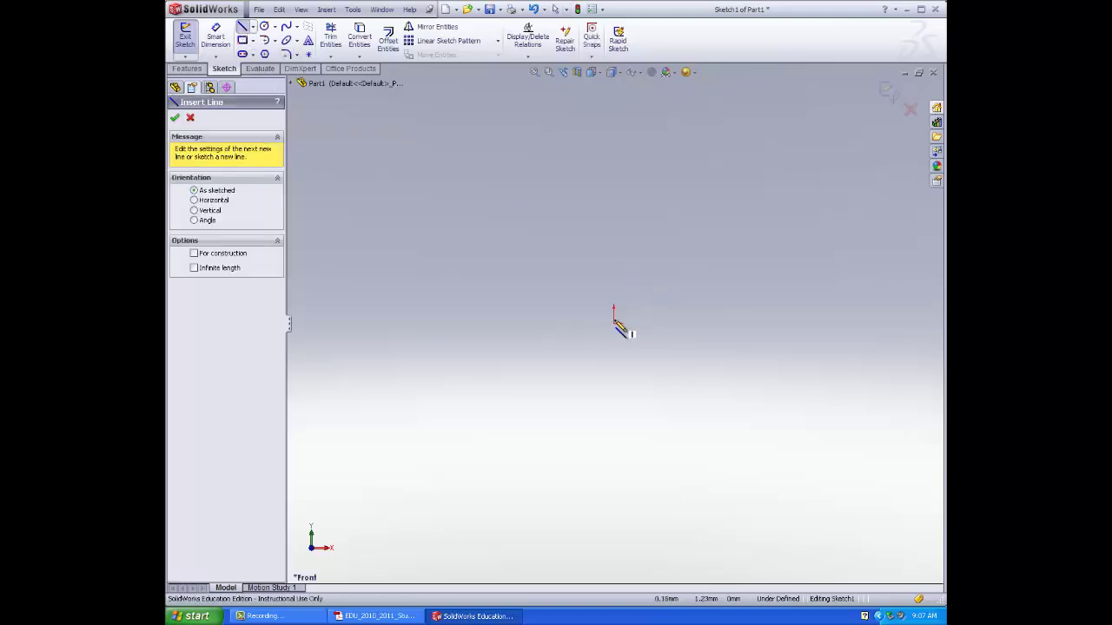
left_click(614, 322)
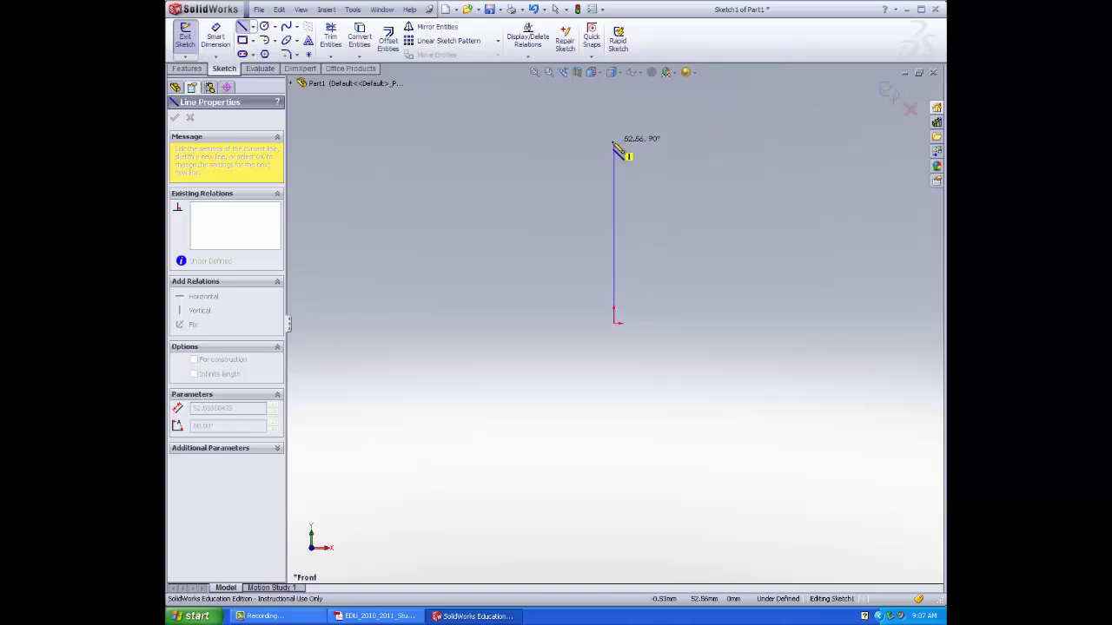
left_click(613, 142)
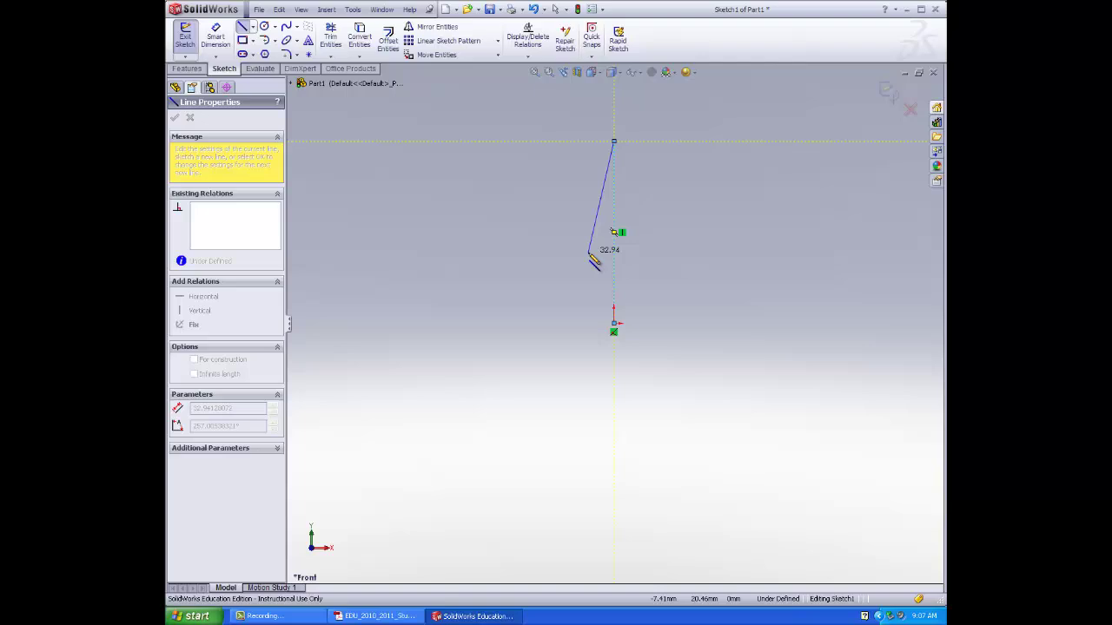
left_click(616, 141)
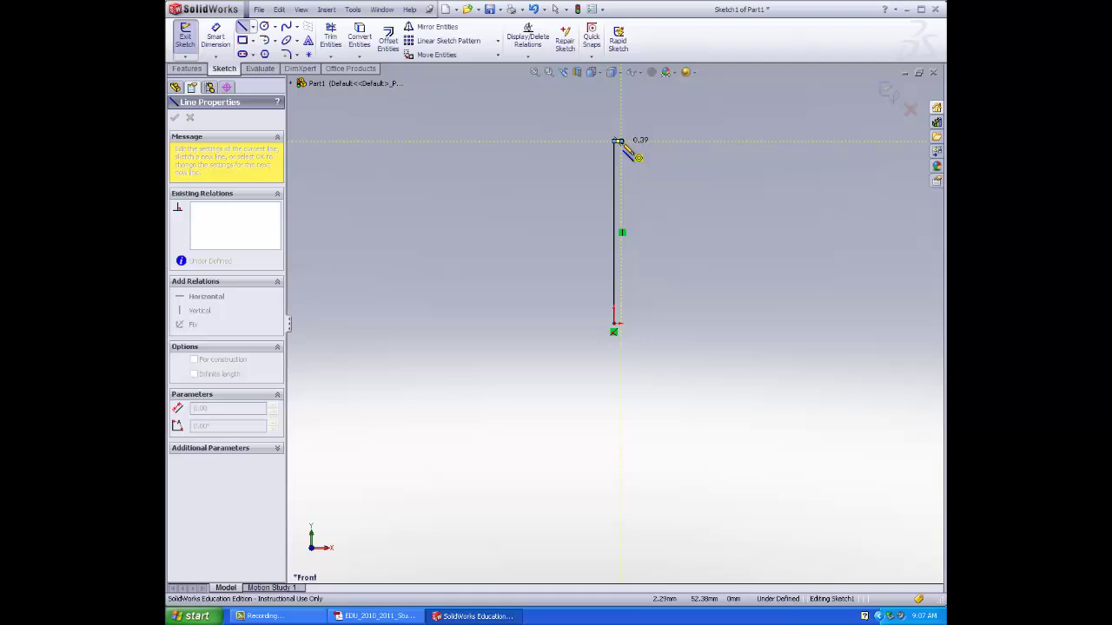
key("Escape")
key("Escape")
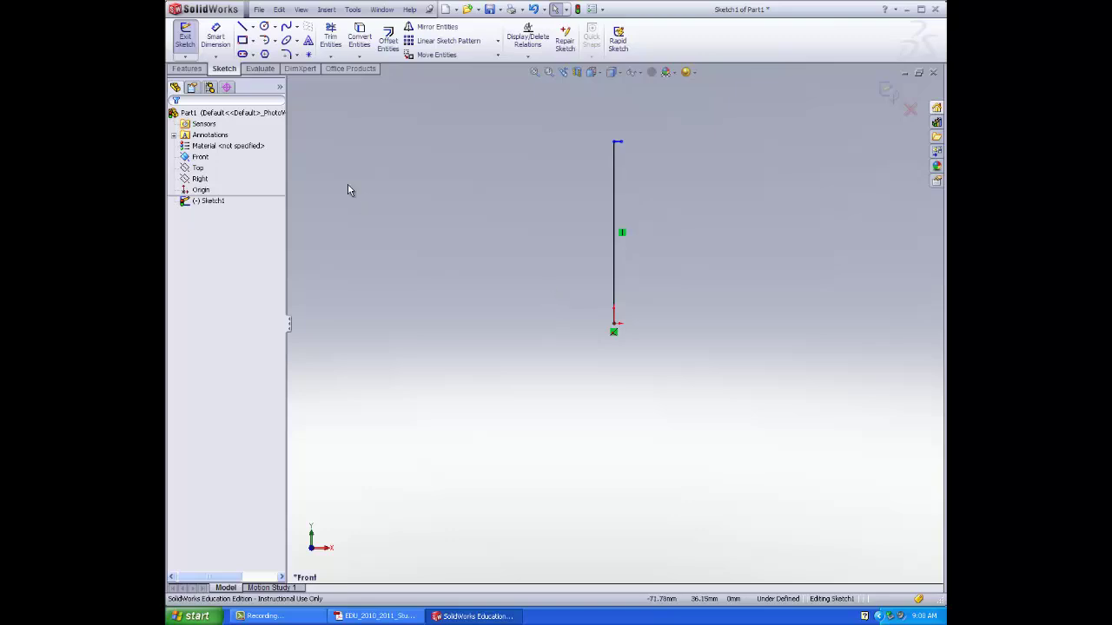
- Add a tangent arc from the line's top end curving down to the right
left_click(264, 41)
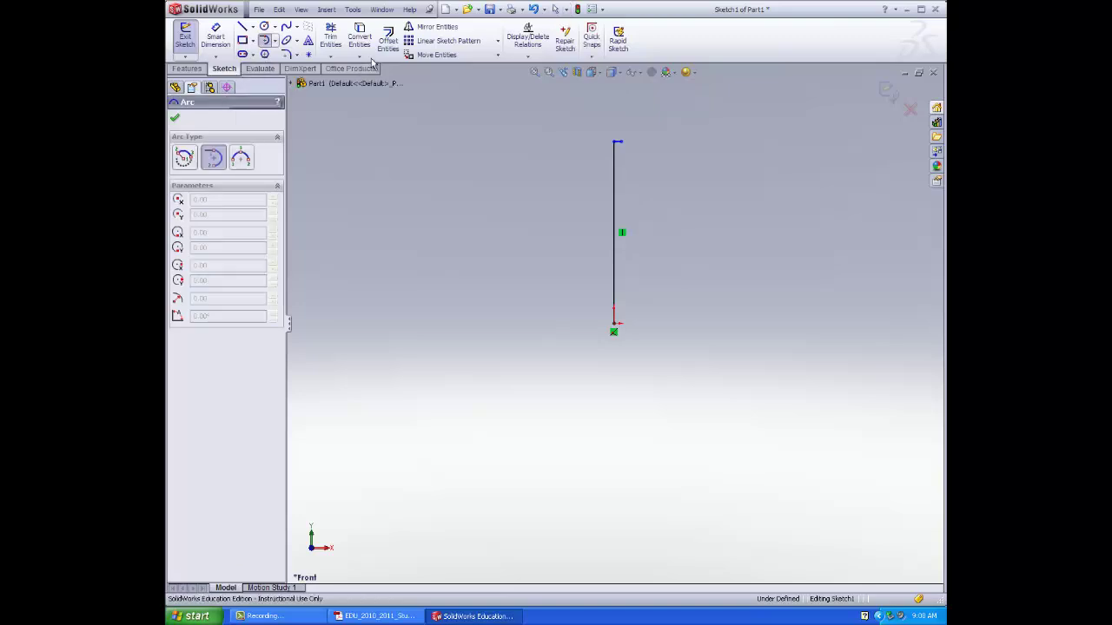
left_click(617, 142)
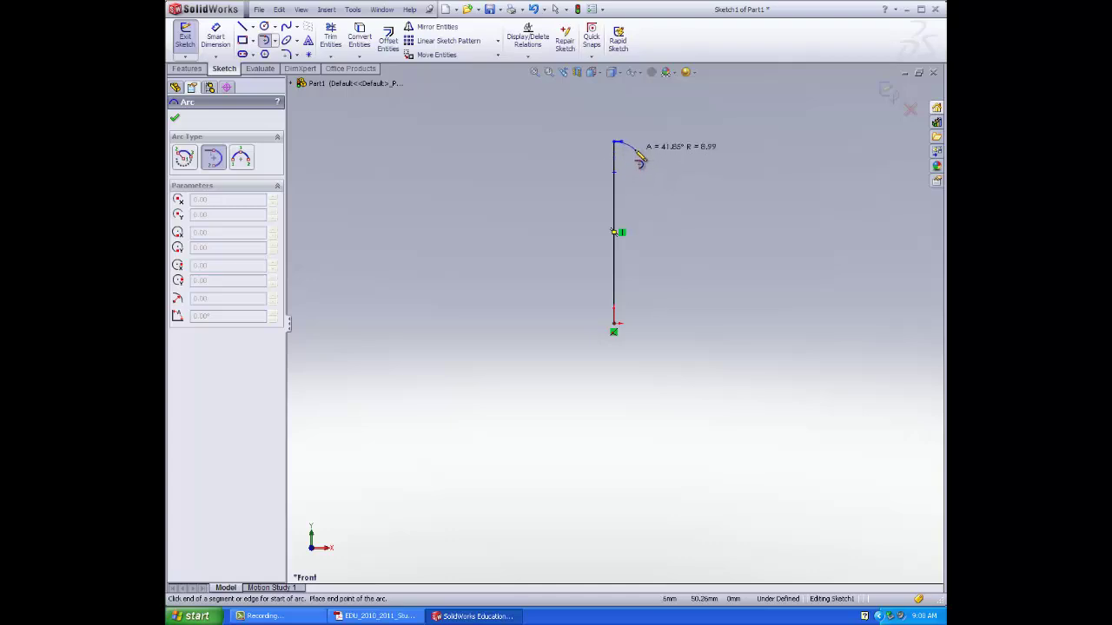
key("Escape")
left_click(264, 40)
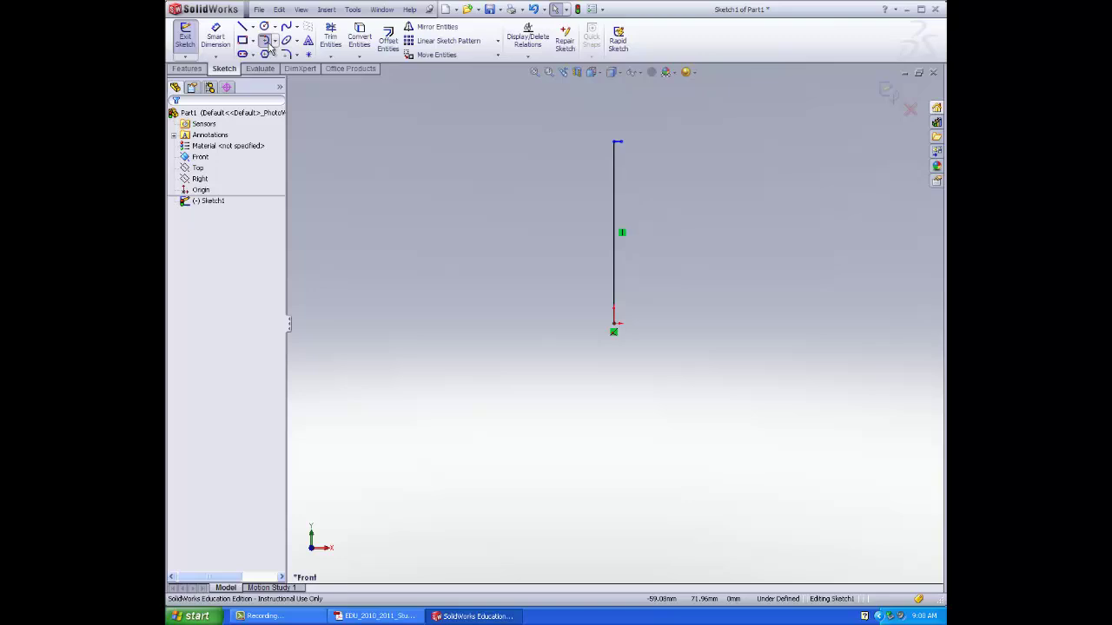
scroll(600, 144, "down", 2)
left_click(609, 155)
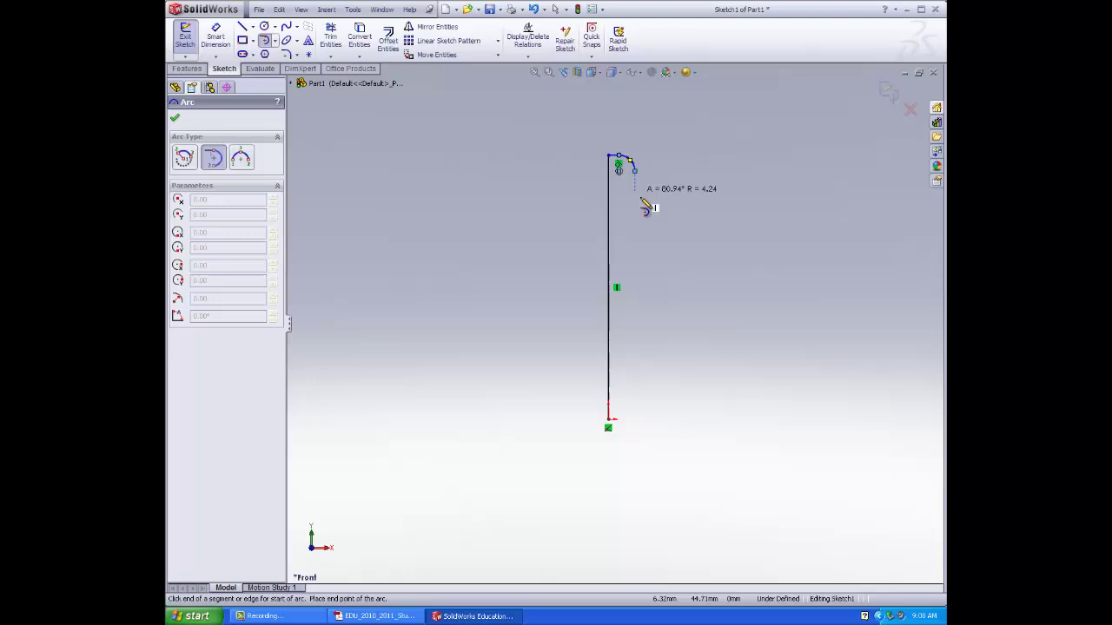
key("Escape")
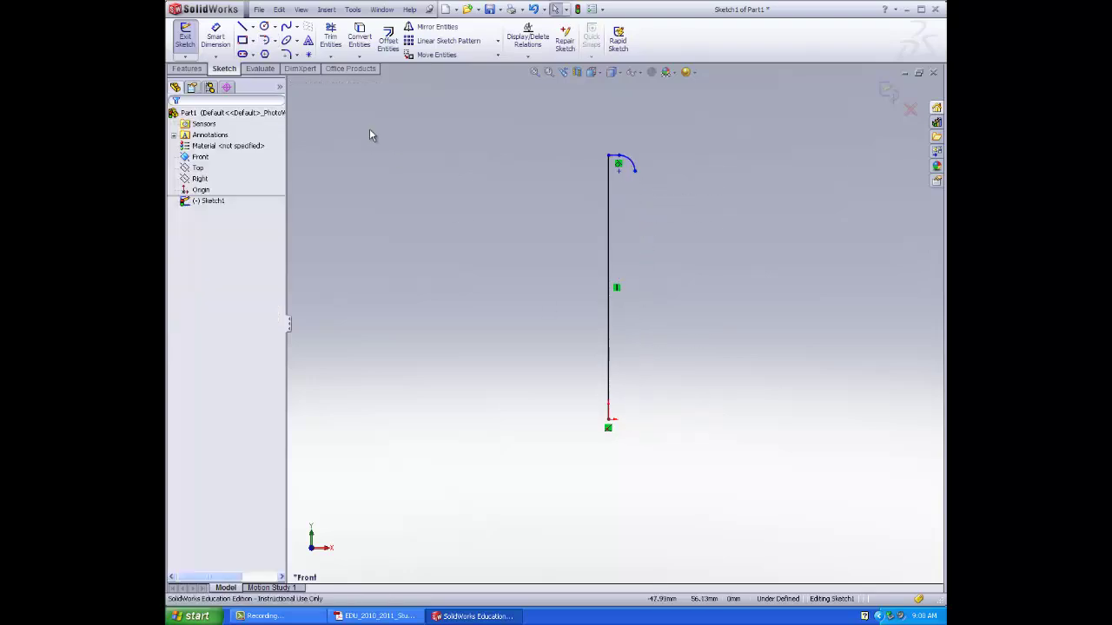
- Draw the right vertical edge down from the arc end, a short taper and a bottom segment
left_click(245, 27)
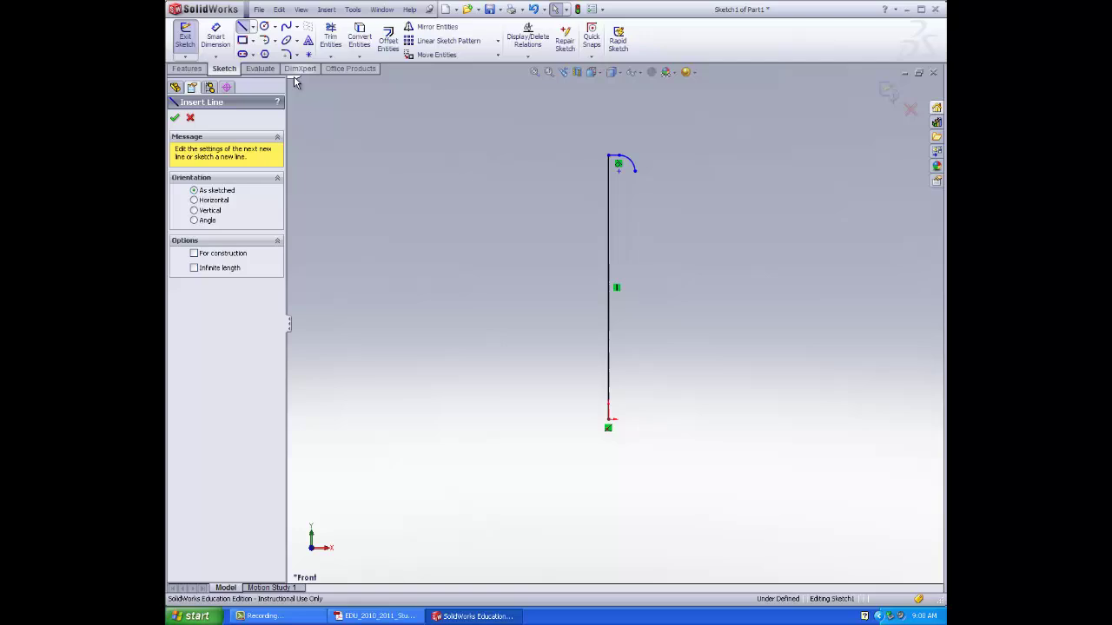
left_click(635, 170)
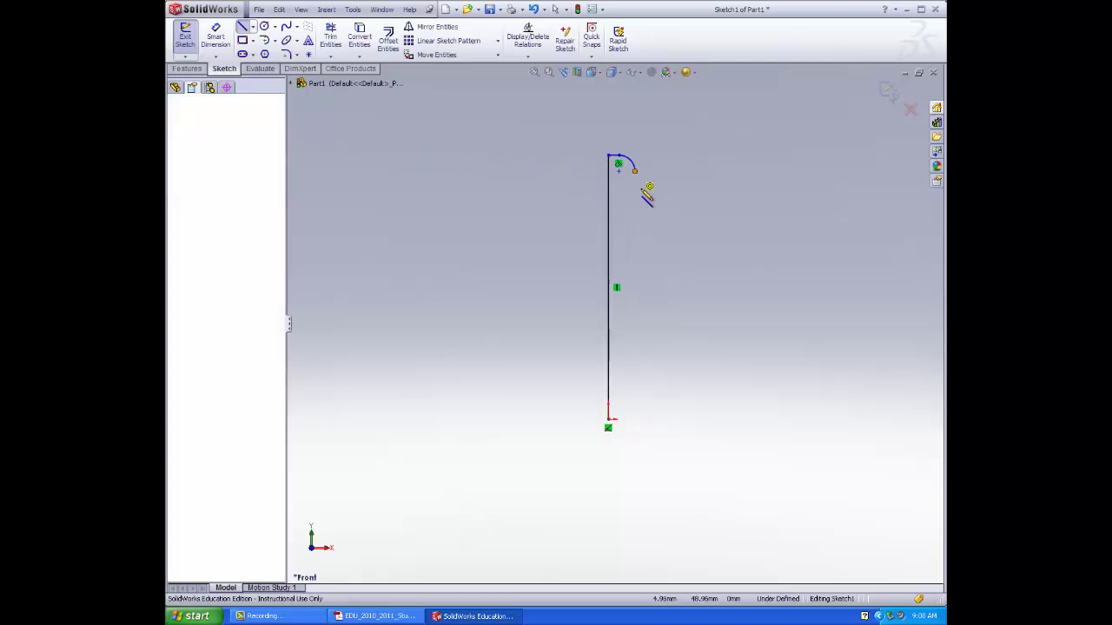
left_click(635, 397)
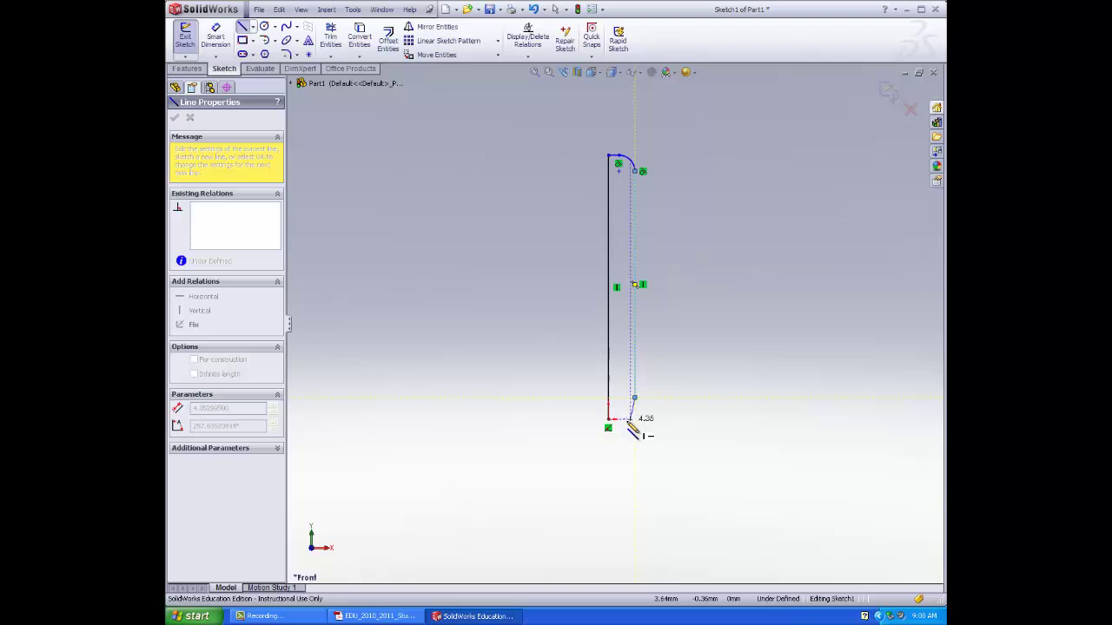
double_click(629, 420)
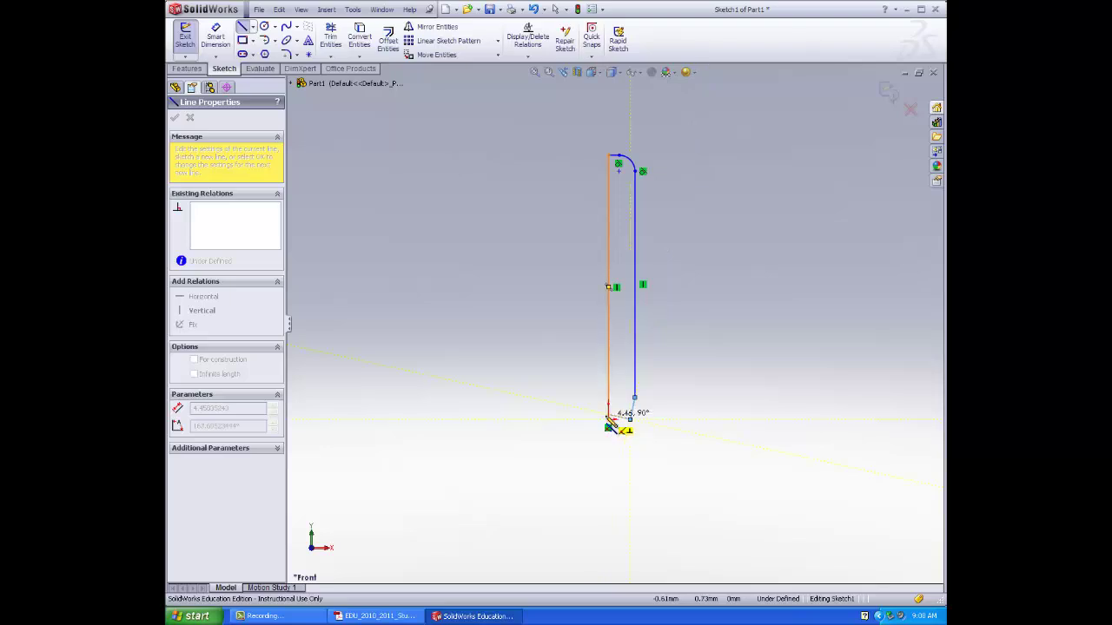
left_click(609, 419)
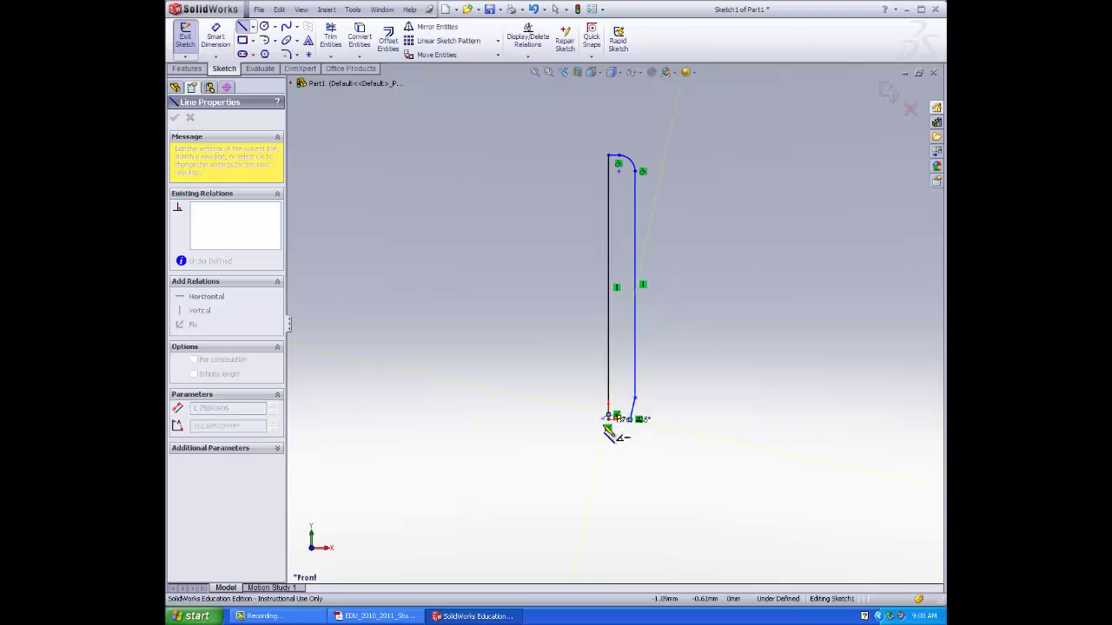
double_click(608, 428)
key("Escape")
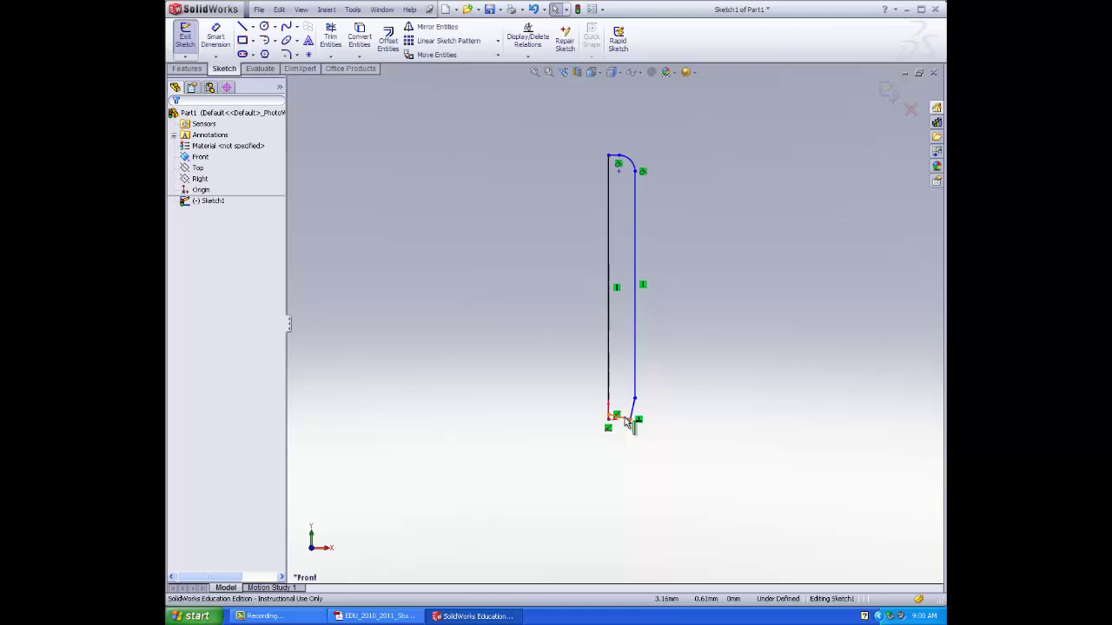
- Replace the misplaced bottom segment with a horizontal line from the taper to the origin
left_click(623, 421)
key("Delete")
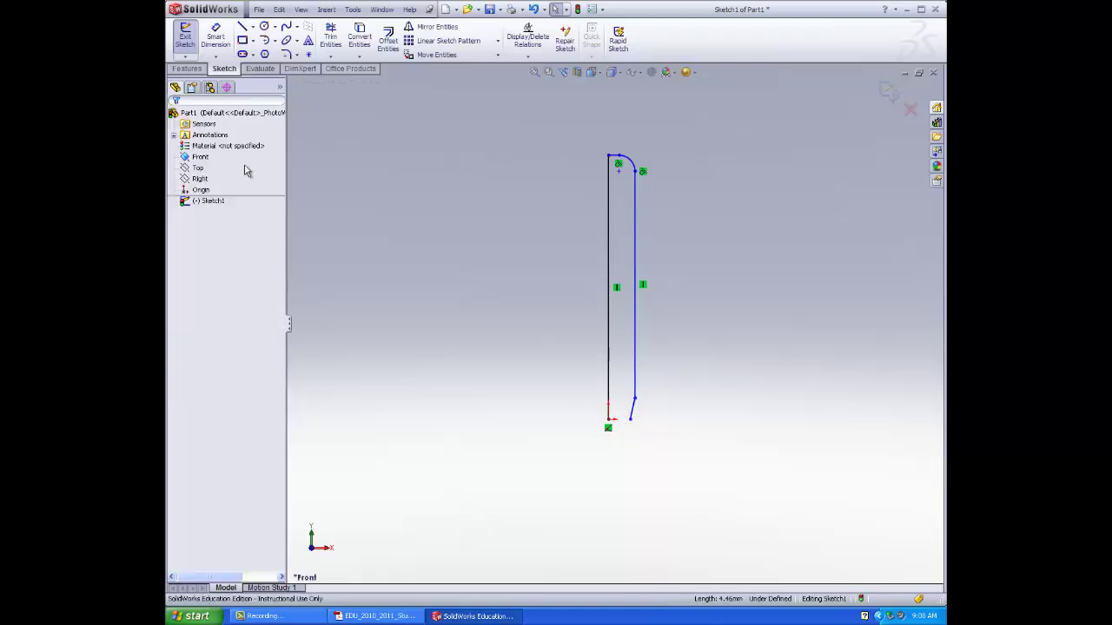
left_click(246, 29)
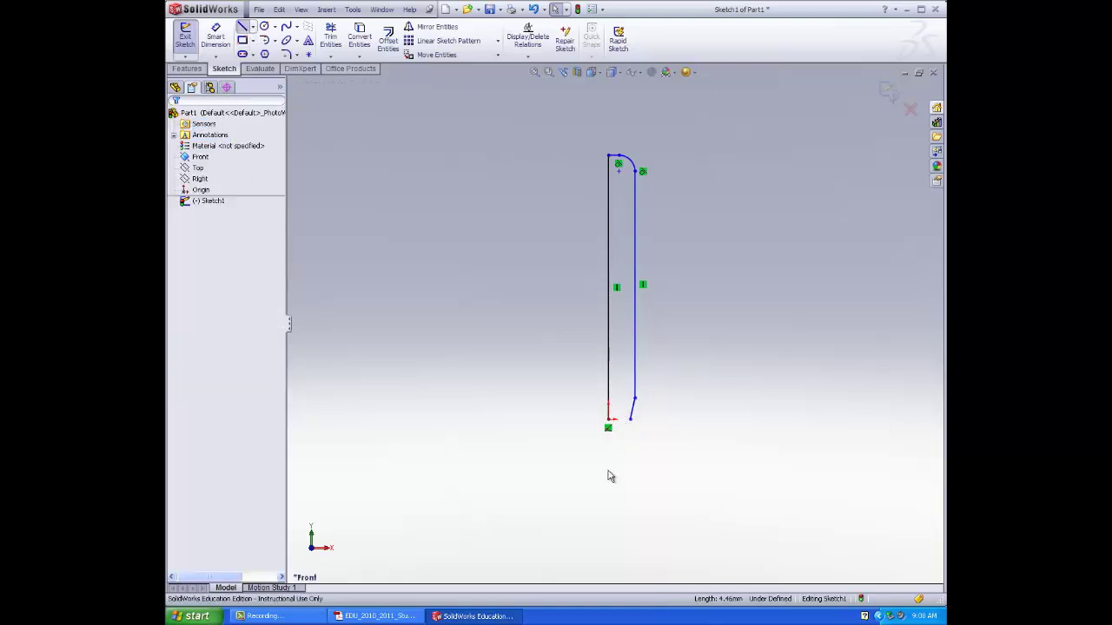
left_click(631, 419)
left_click(608, 419)
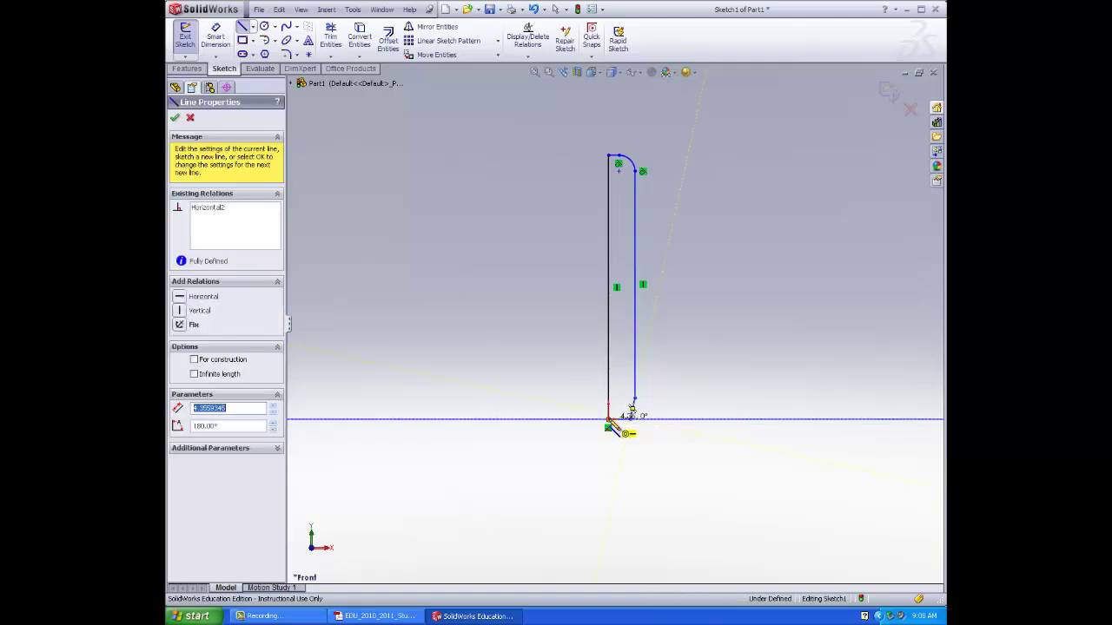
key("Escape")
key("Escape")
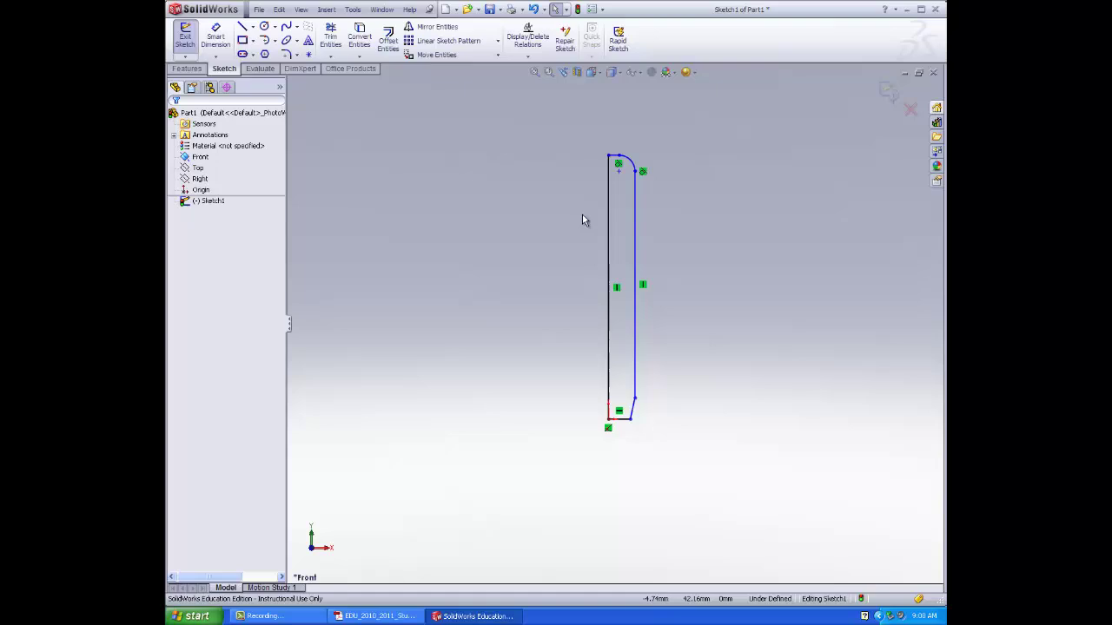
- Dimension the left vertical line as the 380 mm candle height
left_click(559, 290)
left_click(216, 36)
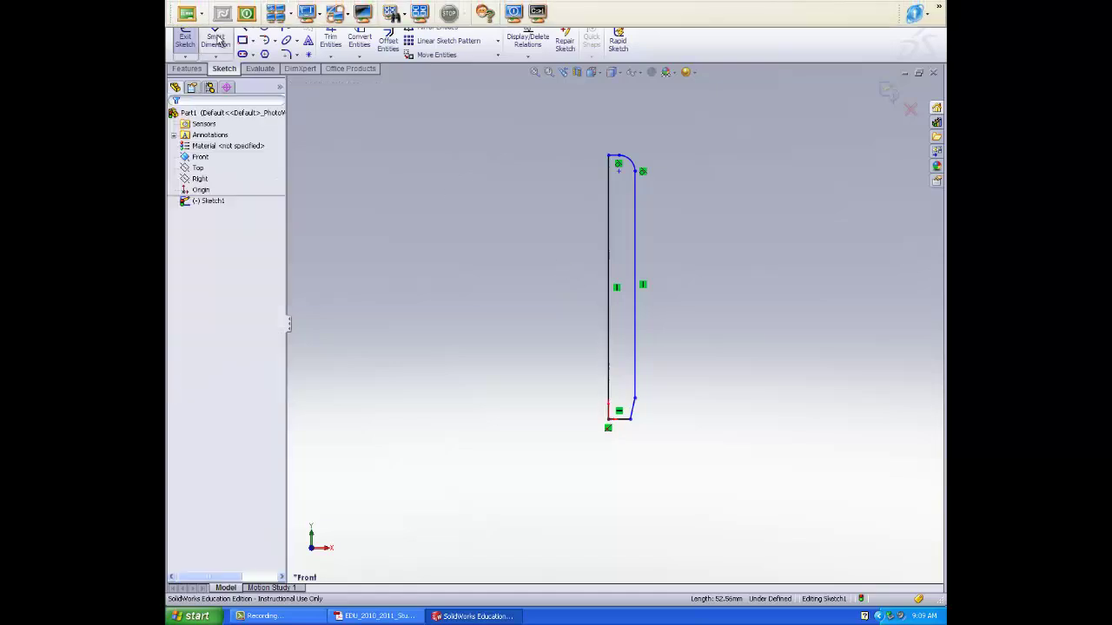
left_click(609, 299)
left_click(500, 298)
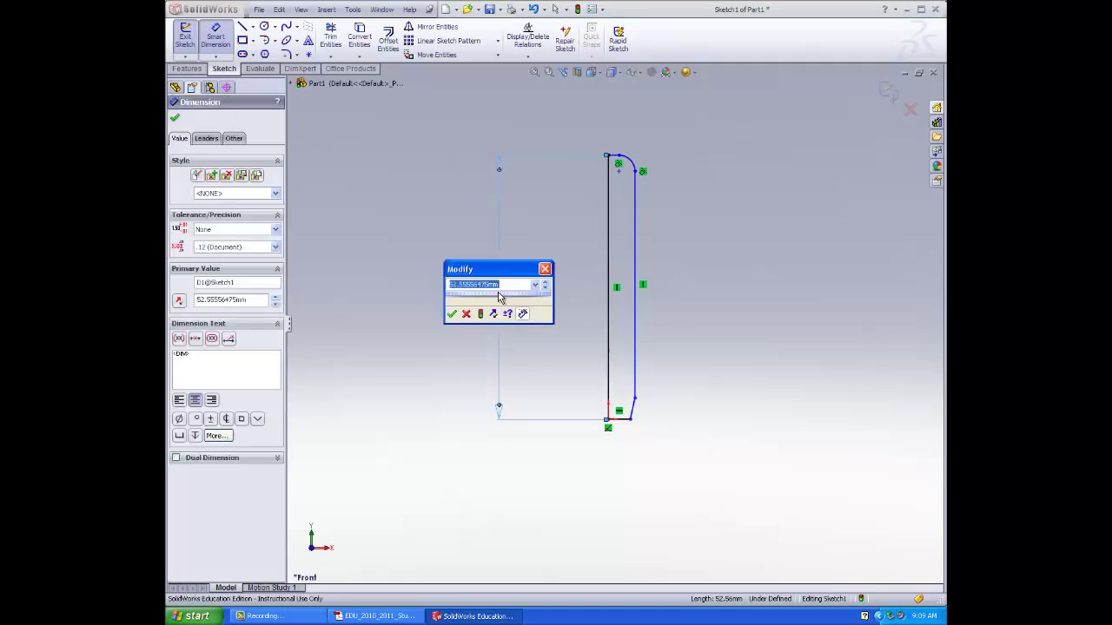
type("380")
key("Return")
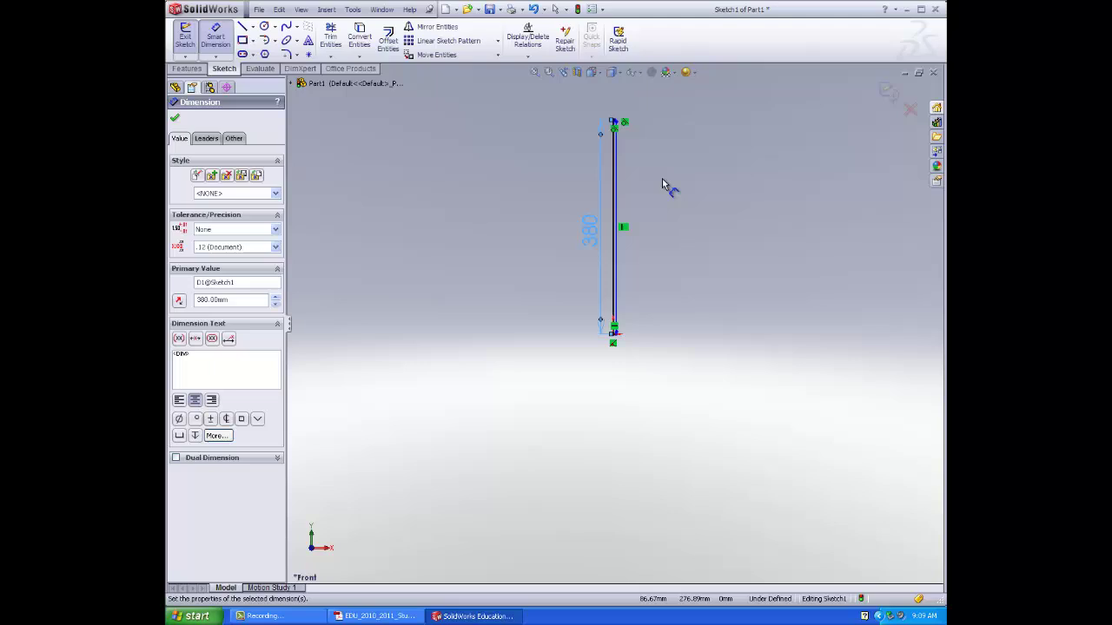
- Zoom to the candle top and pick the outer vertical line to begin a new dimension
scroll(663, 182, "down", 5)
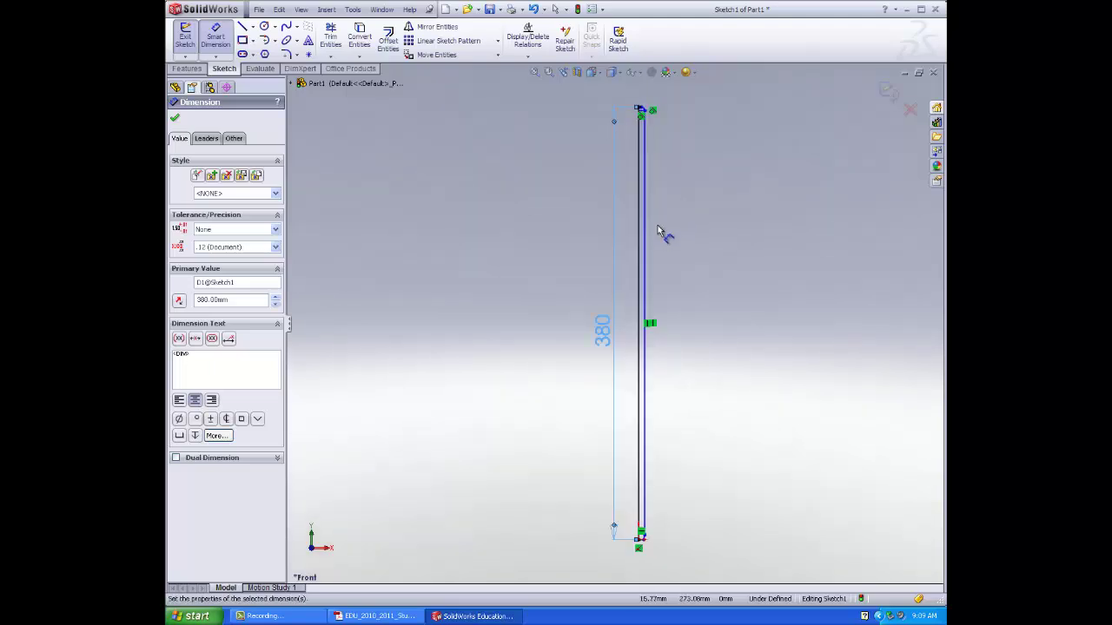
scroll(642, 534, "down", 5)
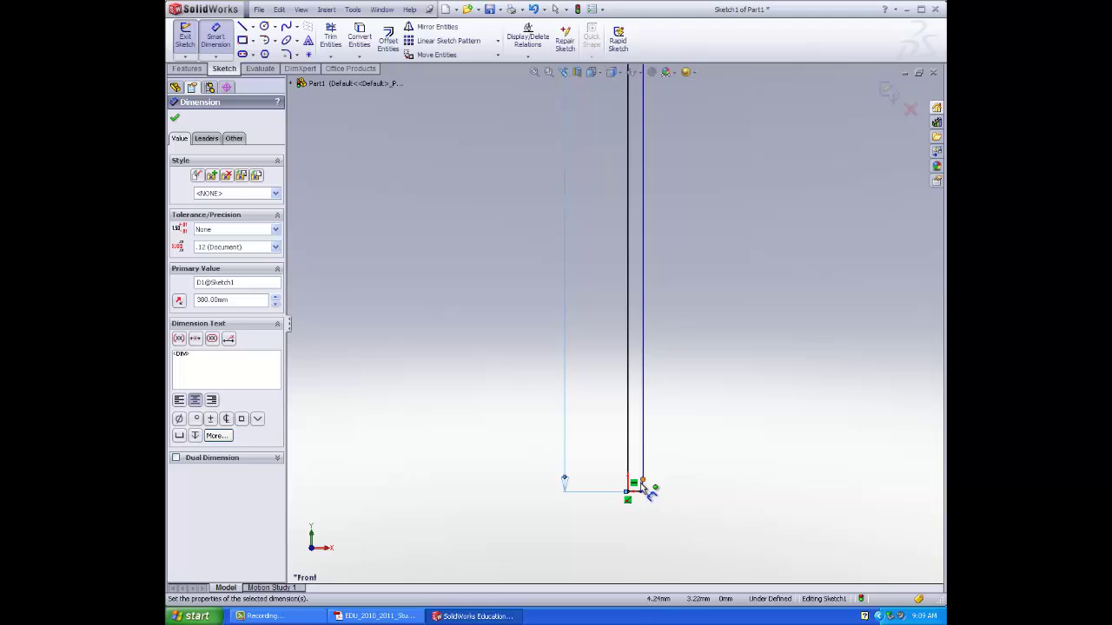
left_click(639, 245)
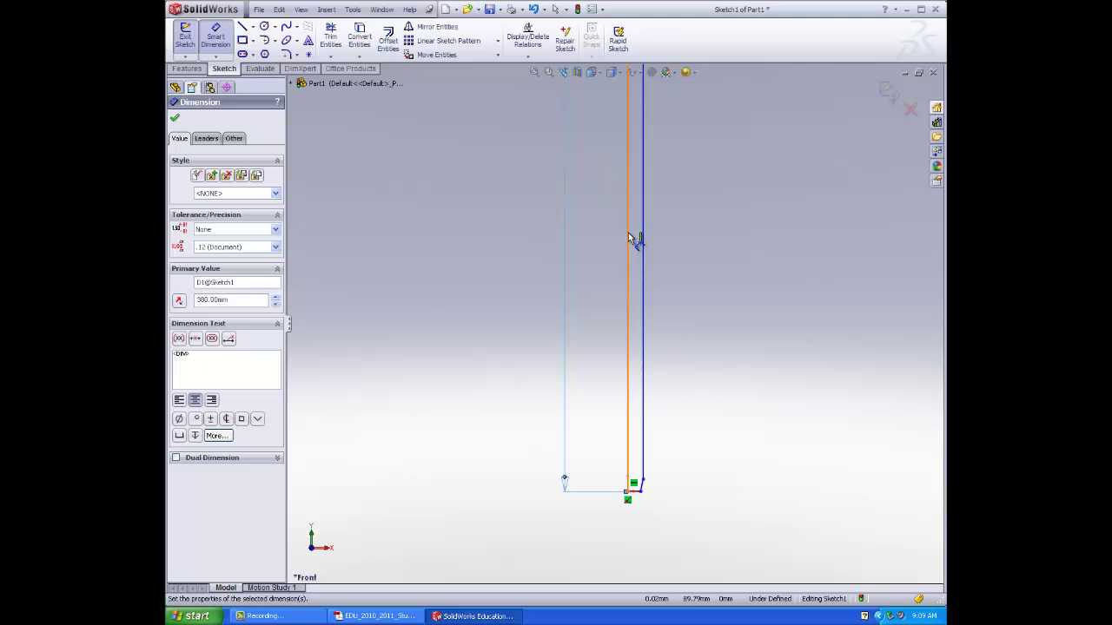
scroll(638, 236, "up", 3)
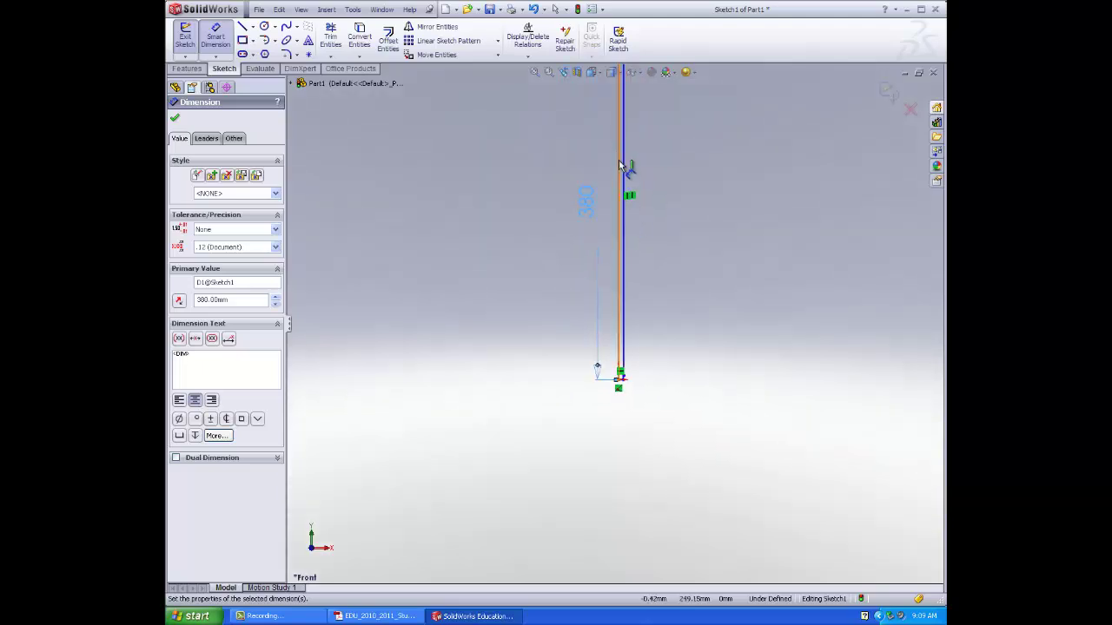
scroll(600, 174, "down", 4)
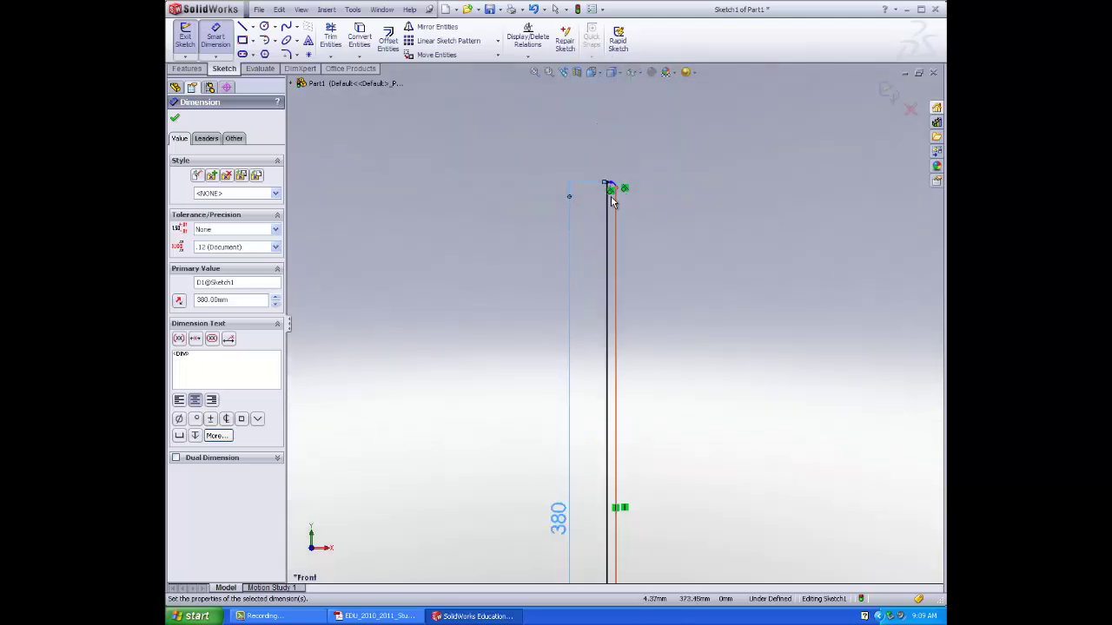
scroll(611, 198, "down", 2)
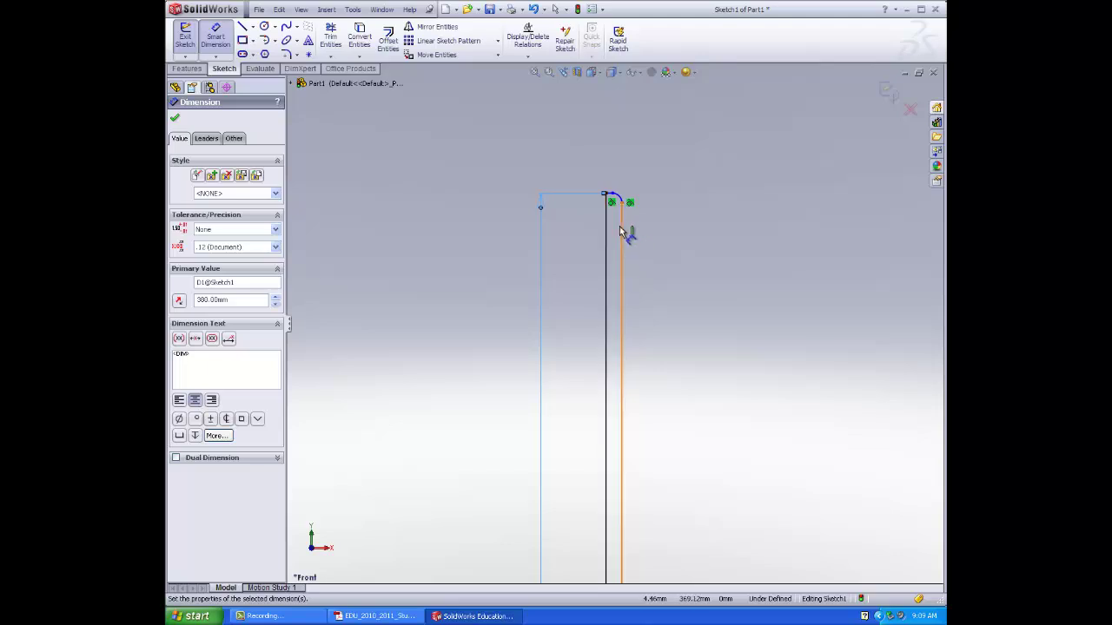
- Set the gap between the two vertical lines at the top to 15 mm
left_click(621, 228)
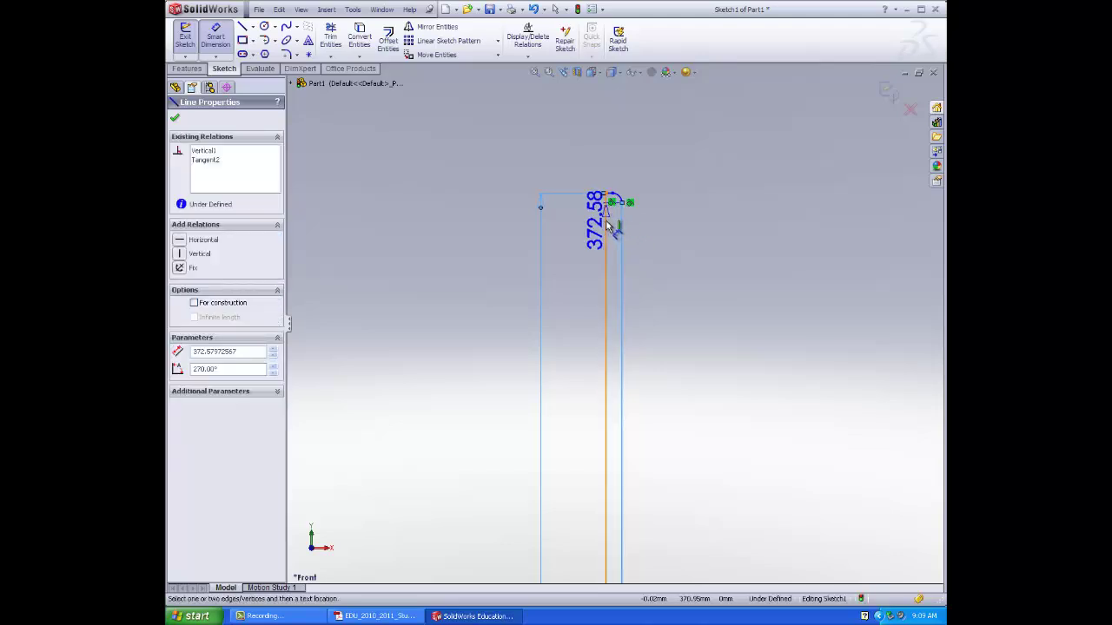
left_click(608, 224)
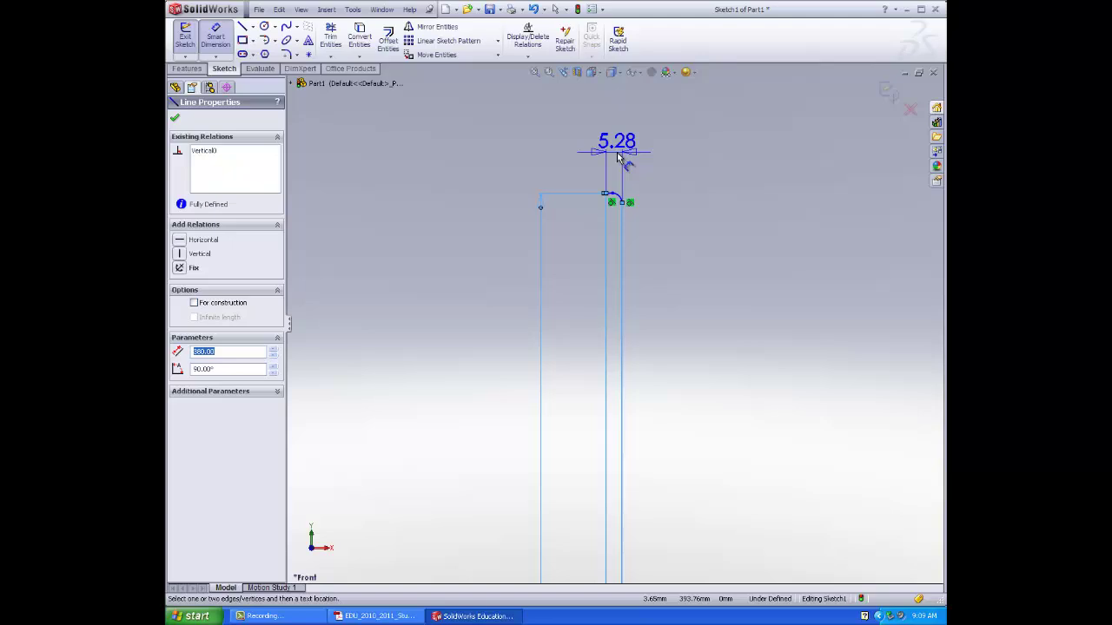
left_click(618, 157)
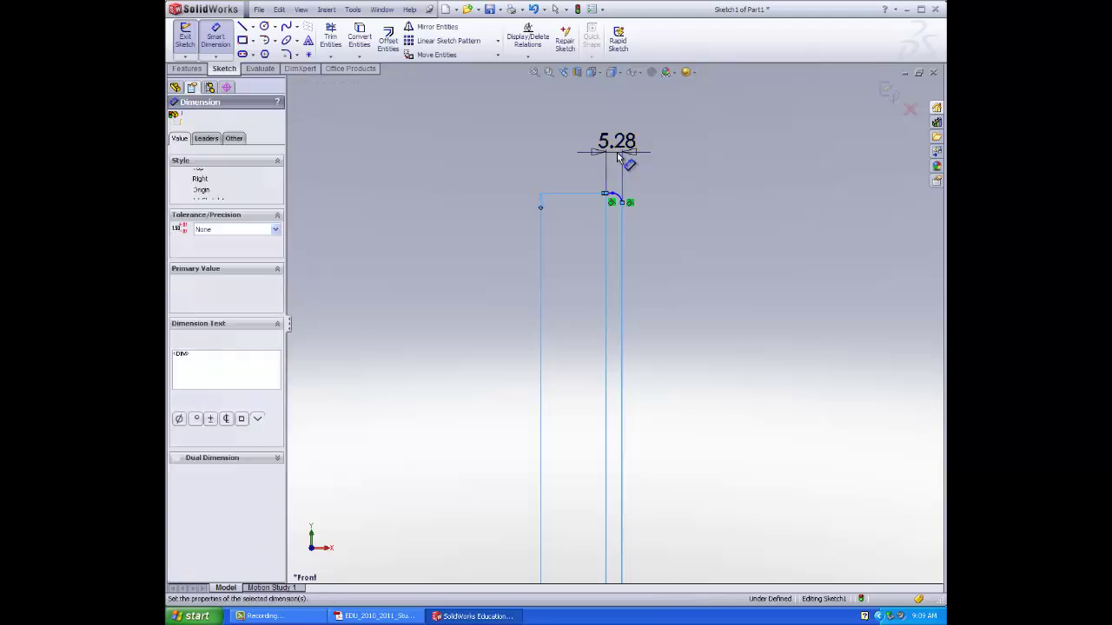
type("15")
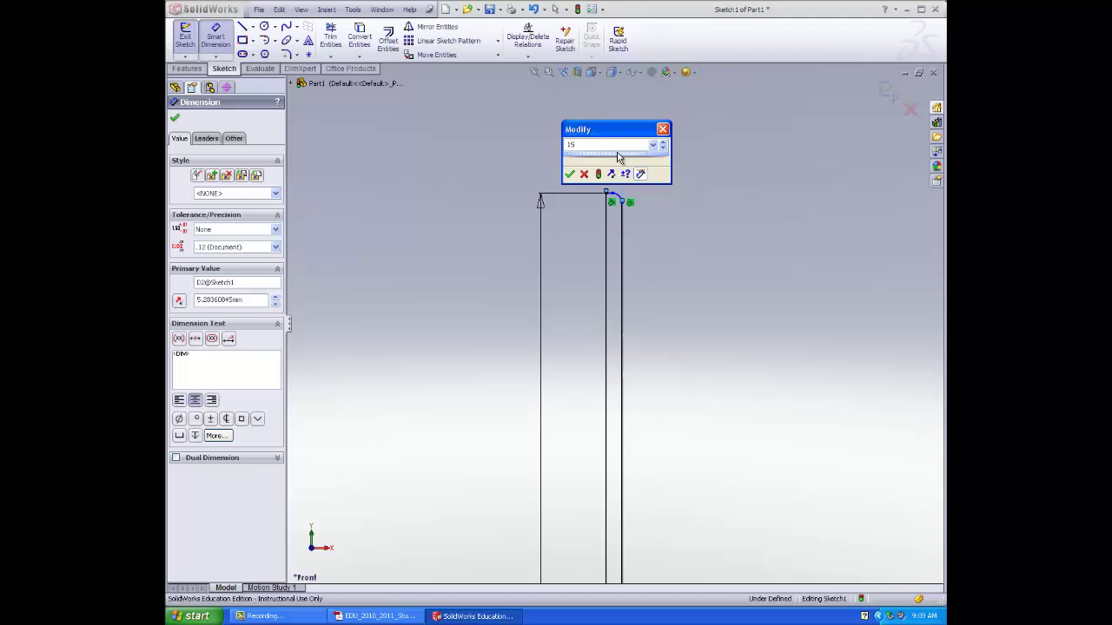
key("Return")
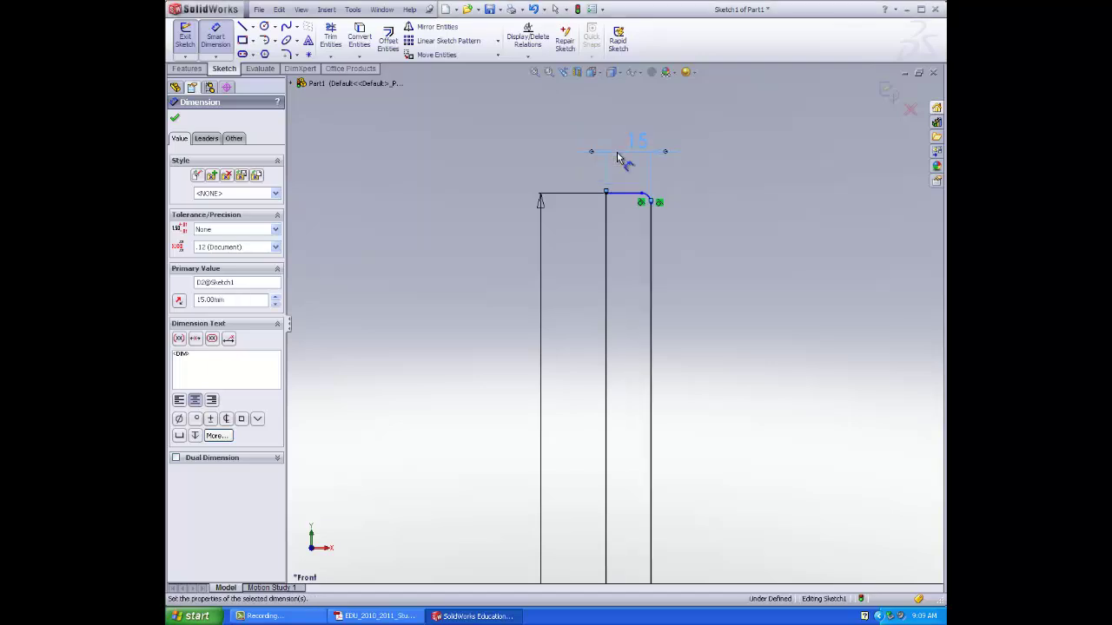
left_click(627, 239)
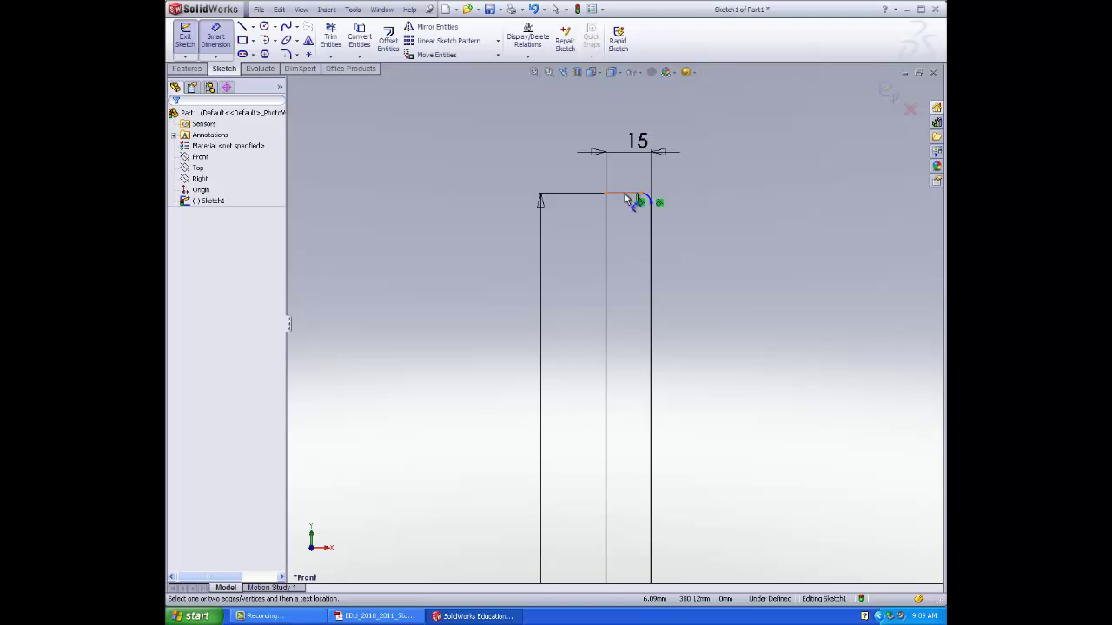
- Dimension the short top line as 4 mm
left_click(625, 194)
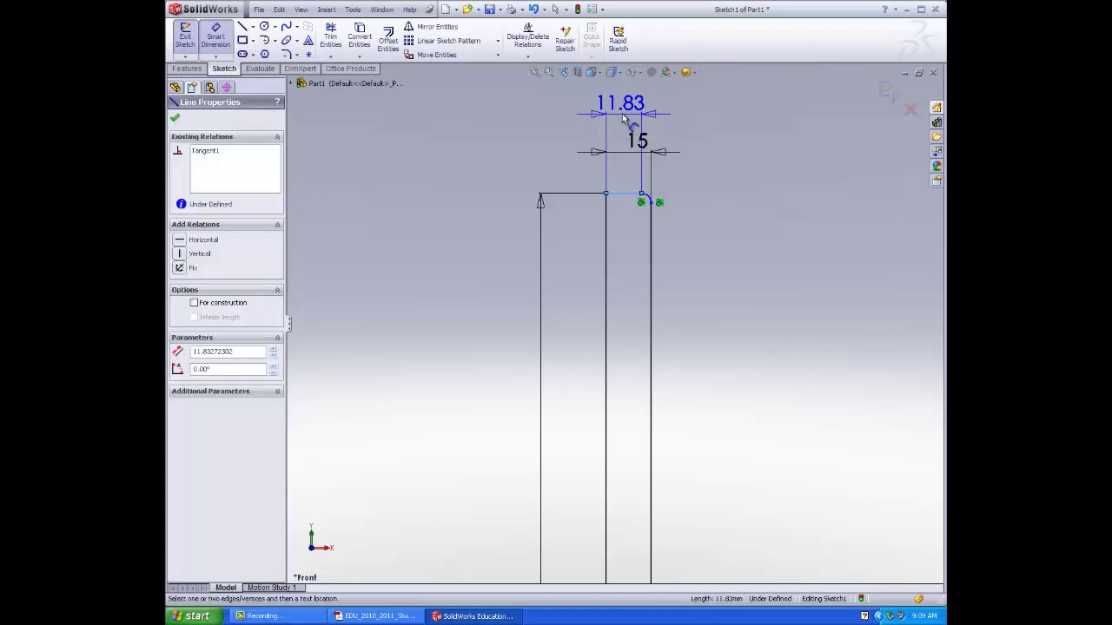
left_click(622, 119)
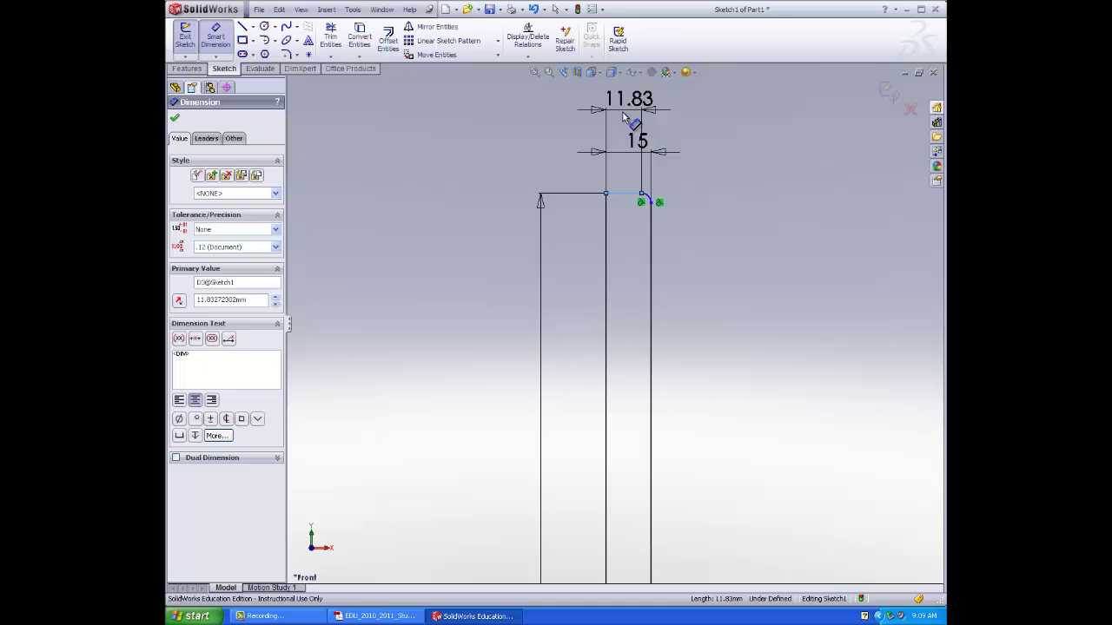
type("4")
key("Return")
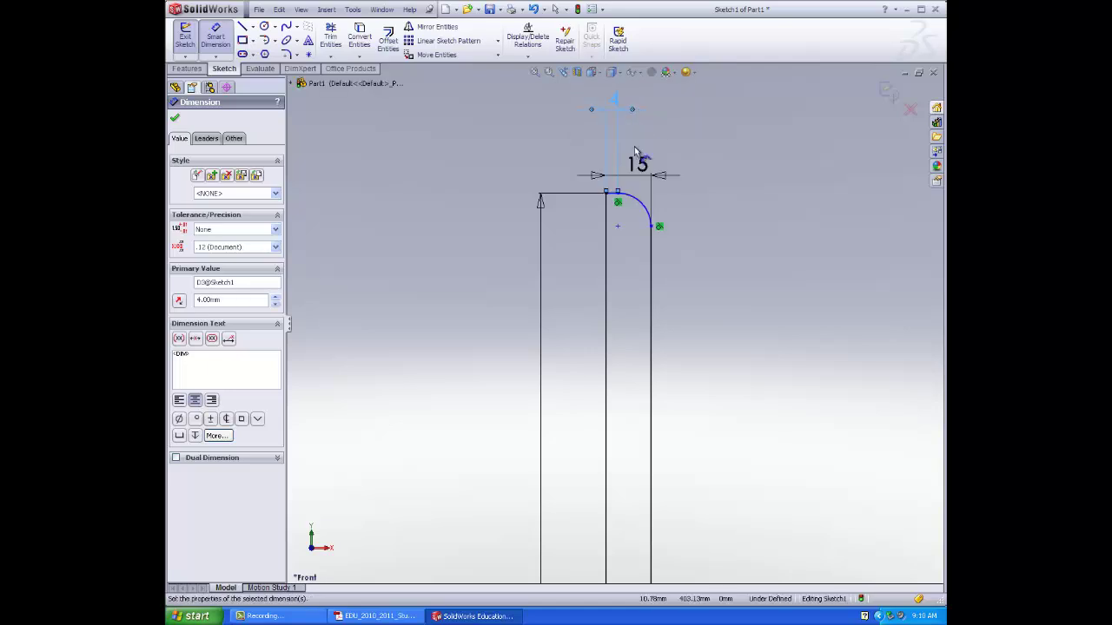
scroll(657, 437, "down", 3)
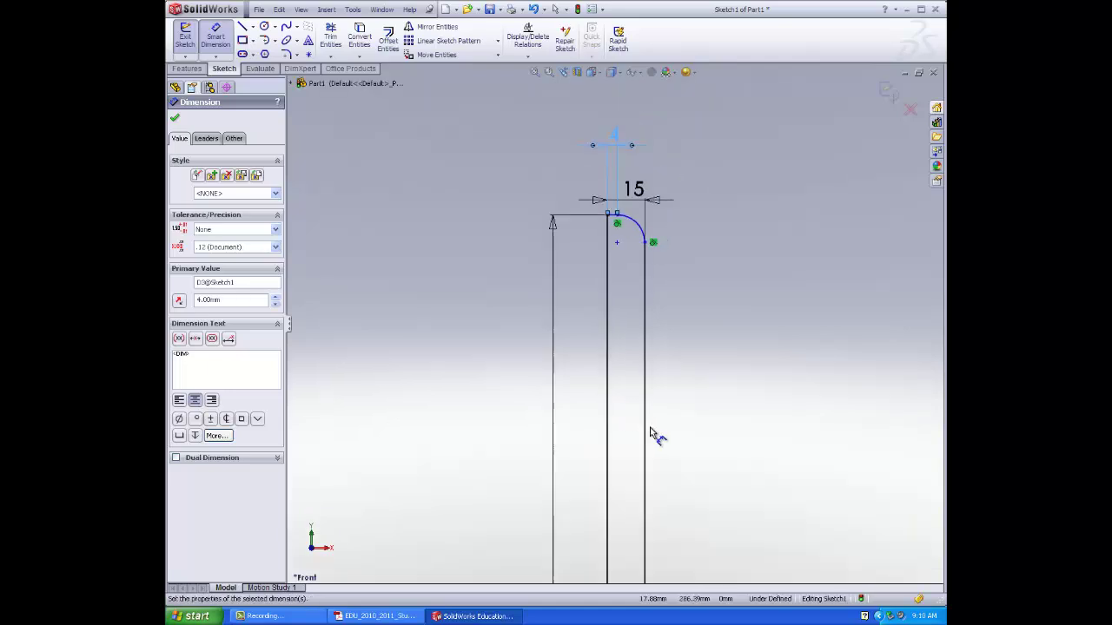
scroll(661, 505, "down", 5)
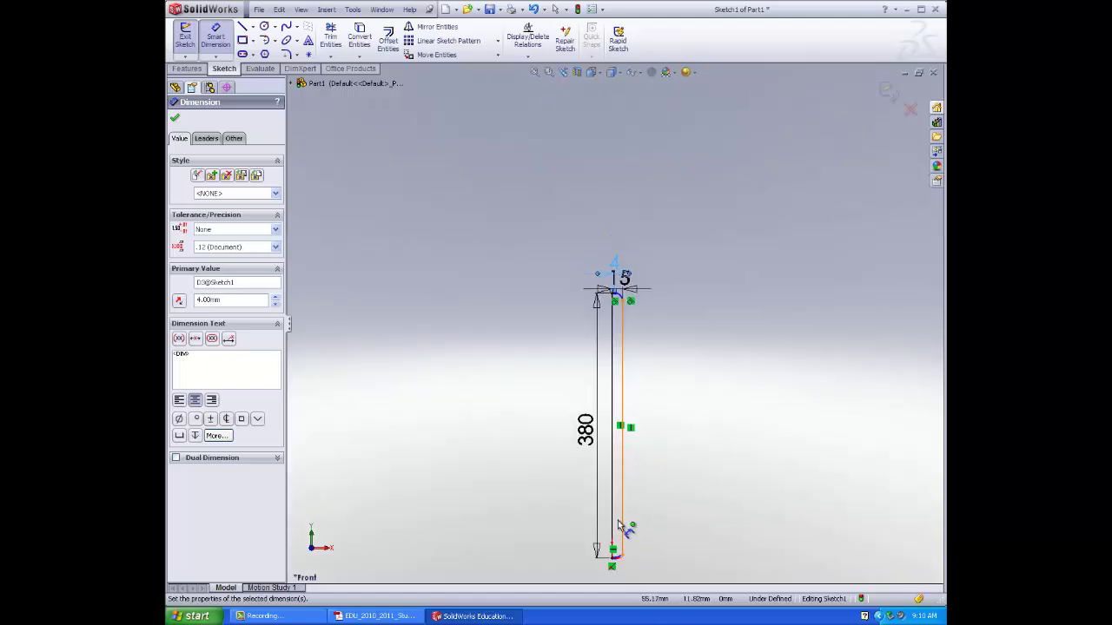
scroll(620, 478, "up", 6)
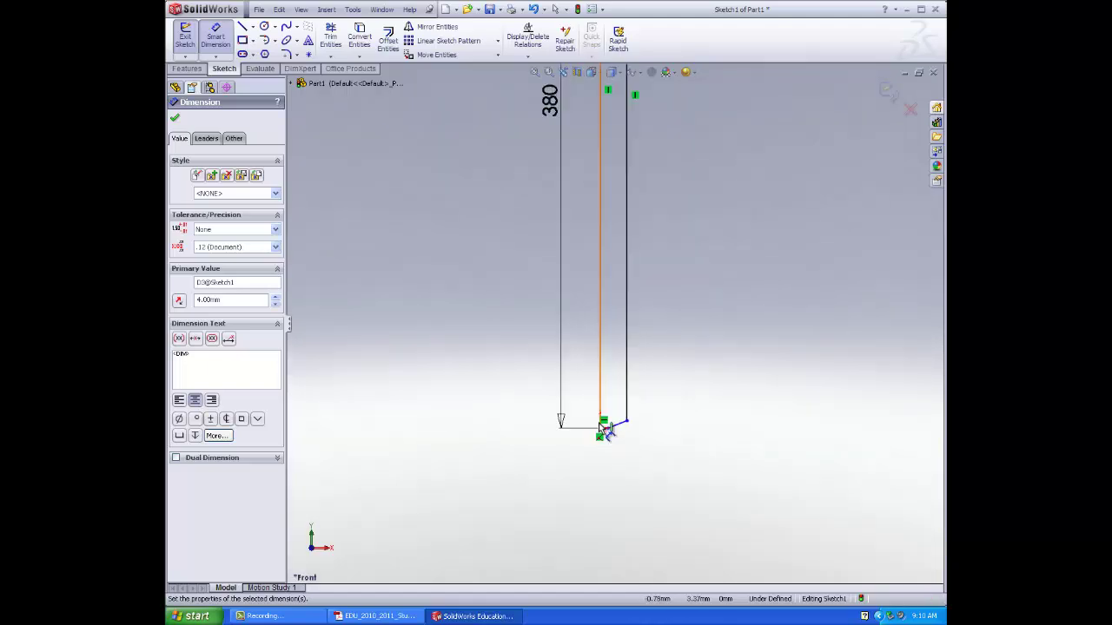
scroll(611, 422, "up", 5)
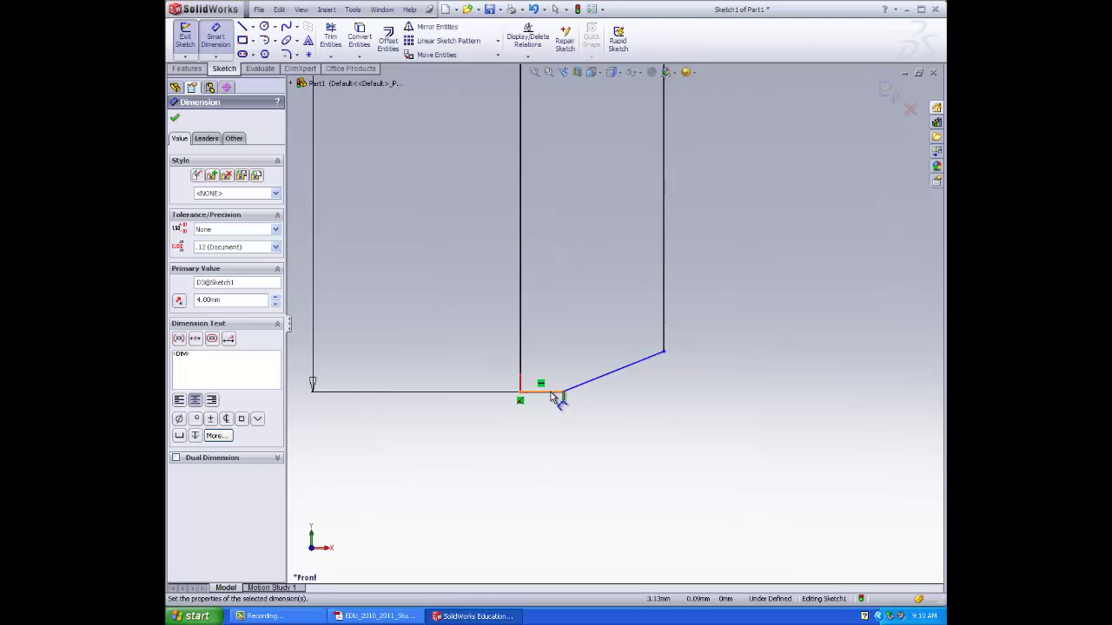
- Dimension the angle between the slanted bottom segment and the vertical line as 15°
left_click(647, 357)
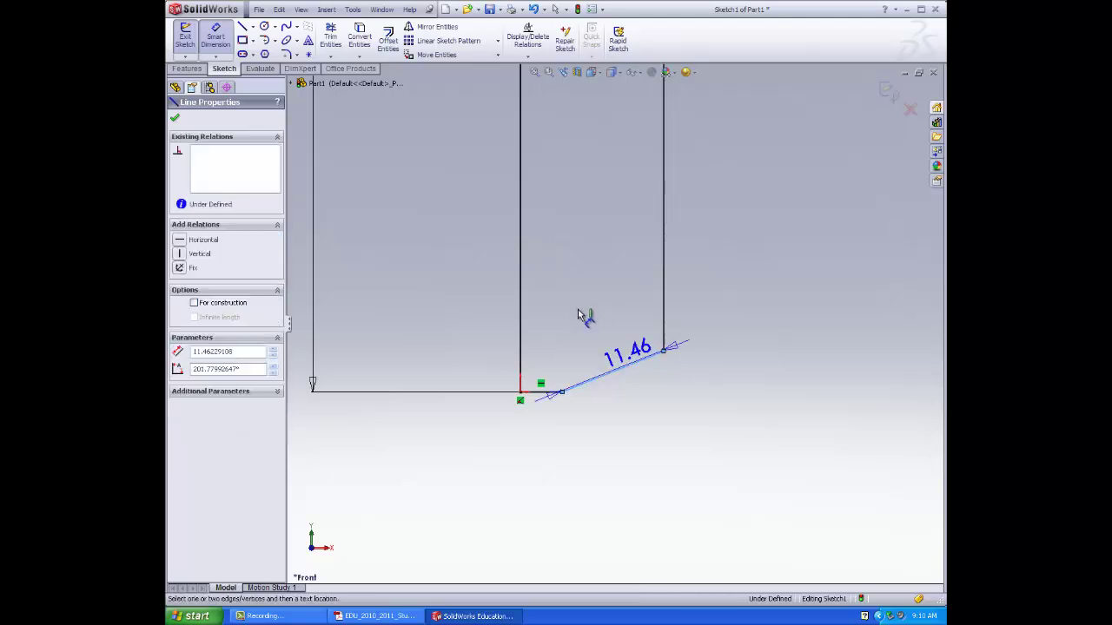
left_click(523, 306)
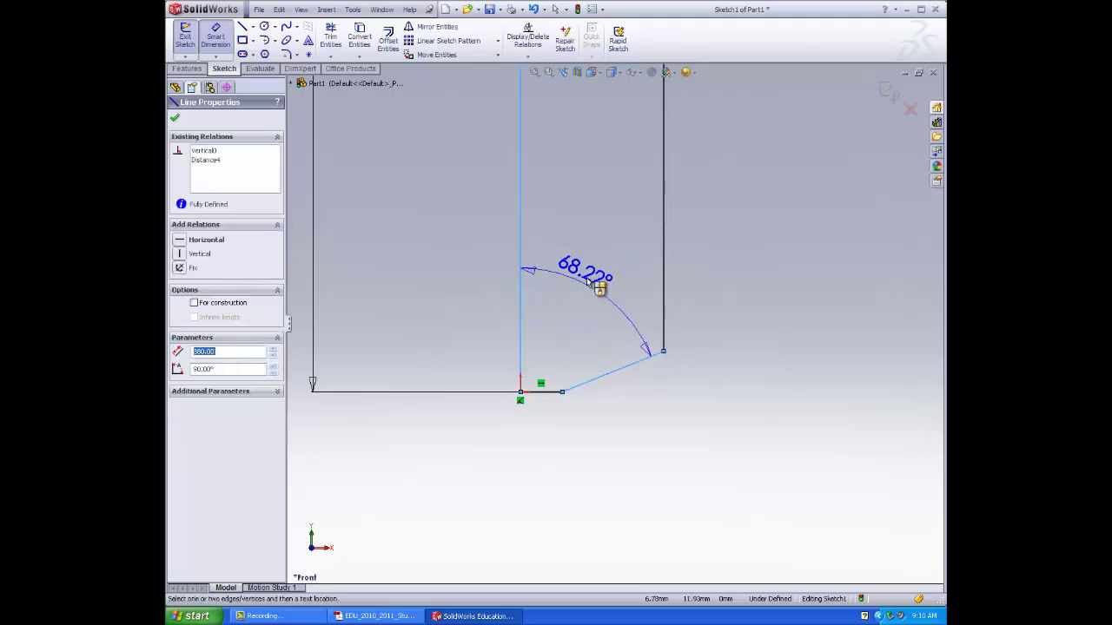
left_click(584, 287)
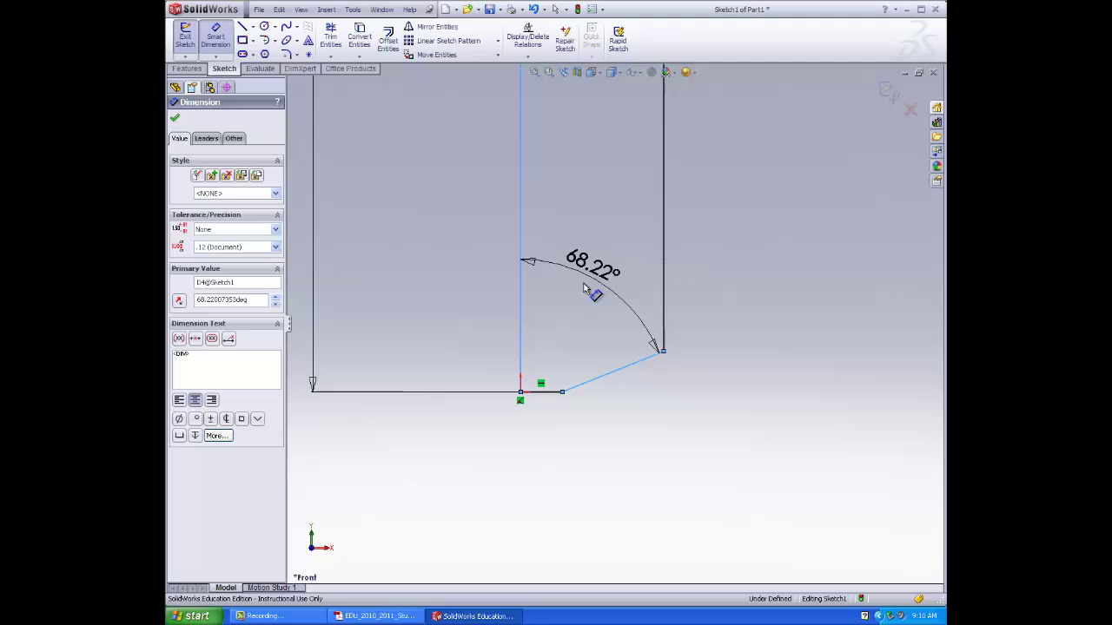
left_click(584, 288)
type("15")
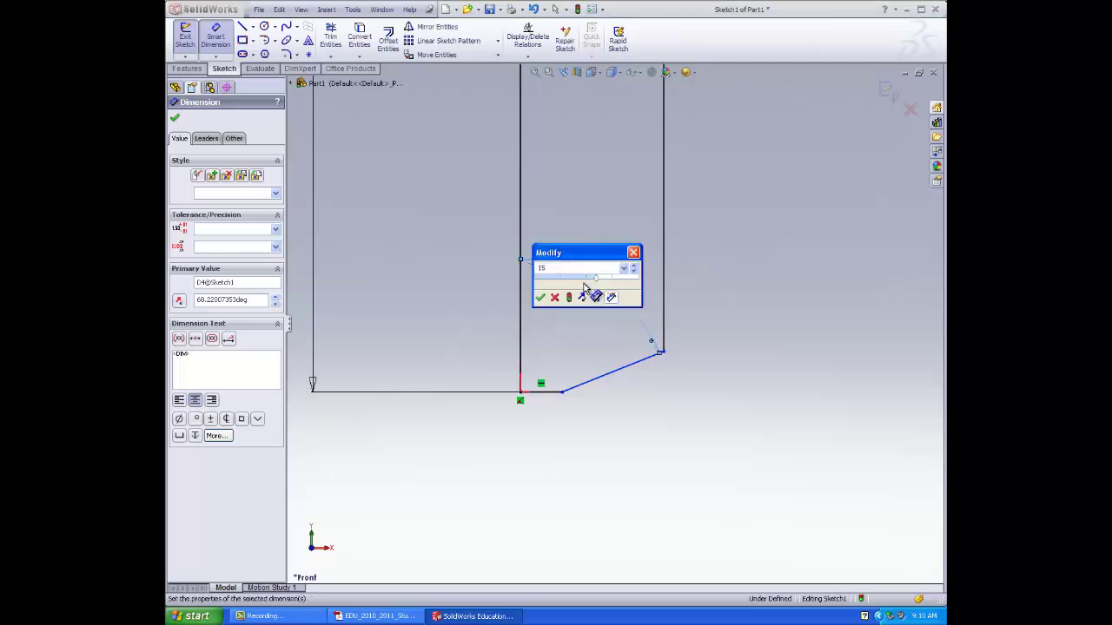
key("Return")
scroll(683, 335, "up", 10)
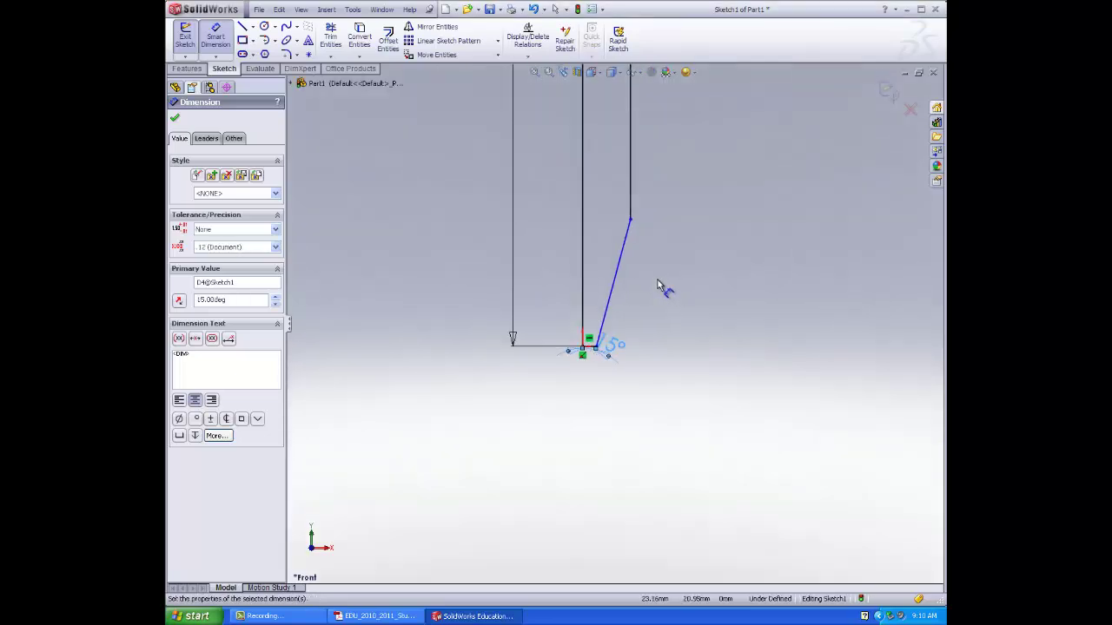
scroll(653, 239, "up", 4)
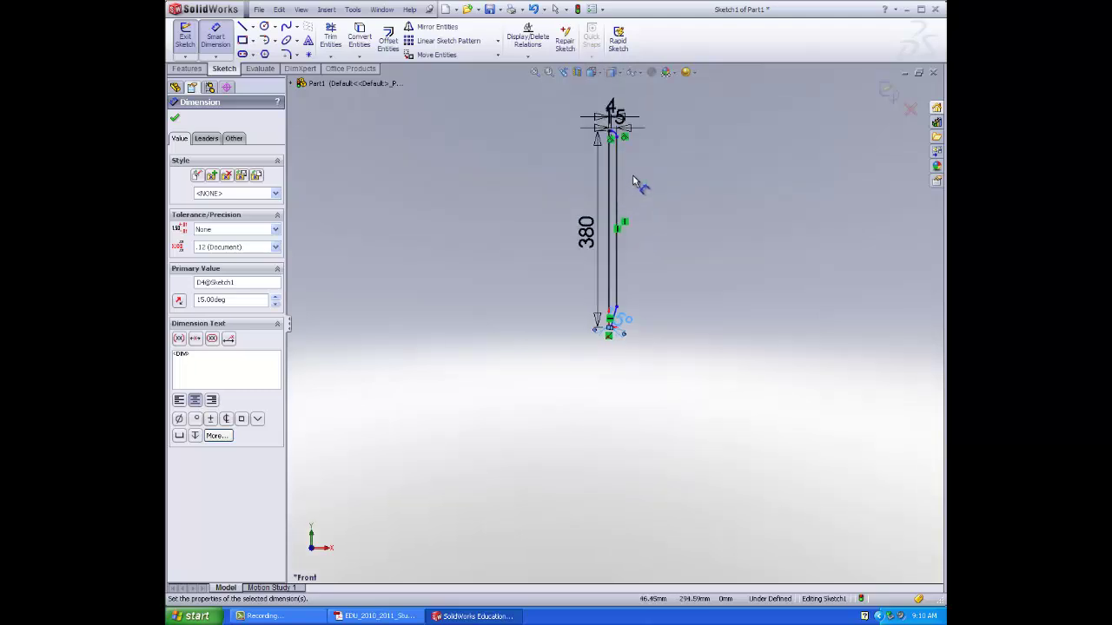
scroll(616, 313, "down", 8)
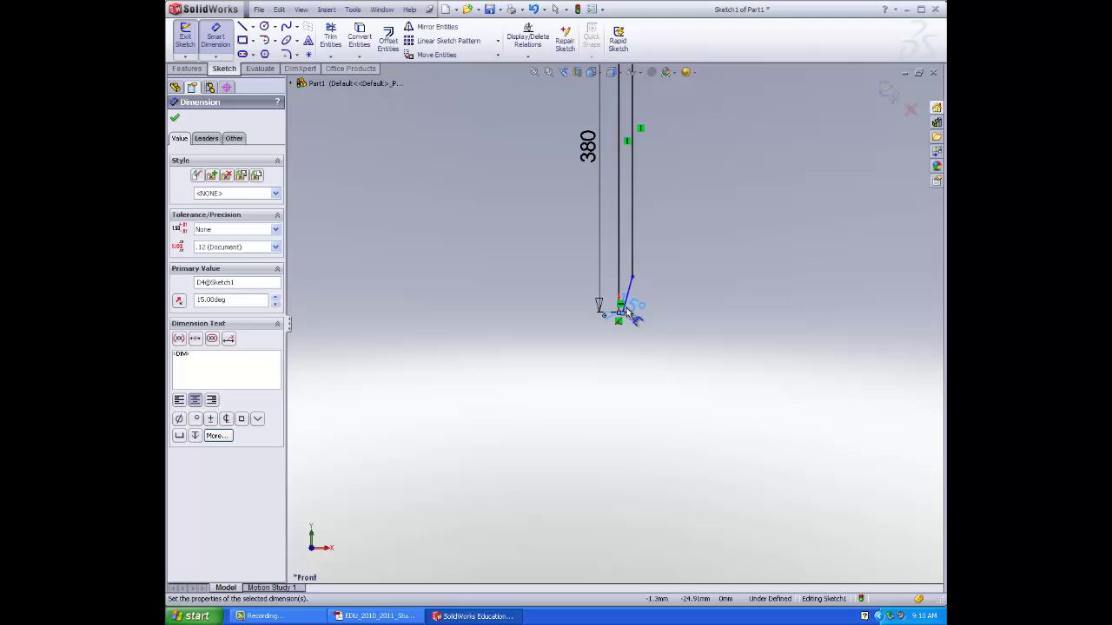
- Change the corner arc radius from R11 to 35 mm, then undo back to R11
scroll(614, 309, "down", 3)
scroll(625, 247, "up", 7)
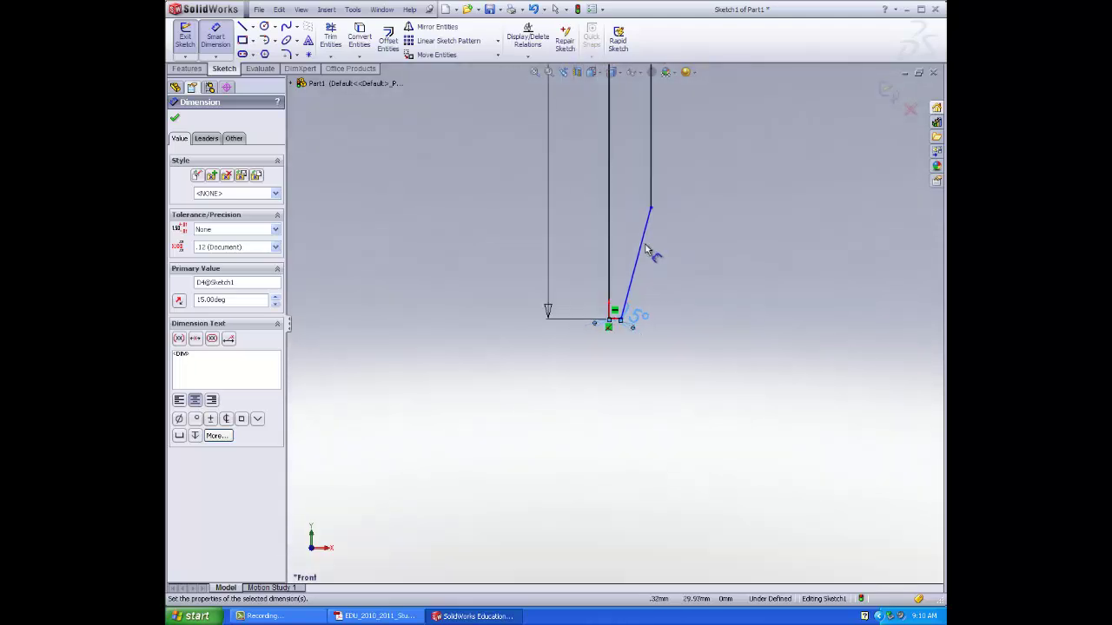
scroll(622, 208, "up", 4)
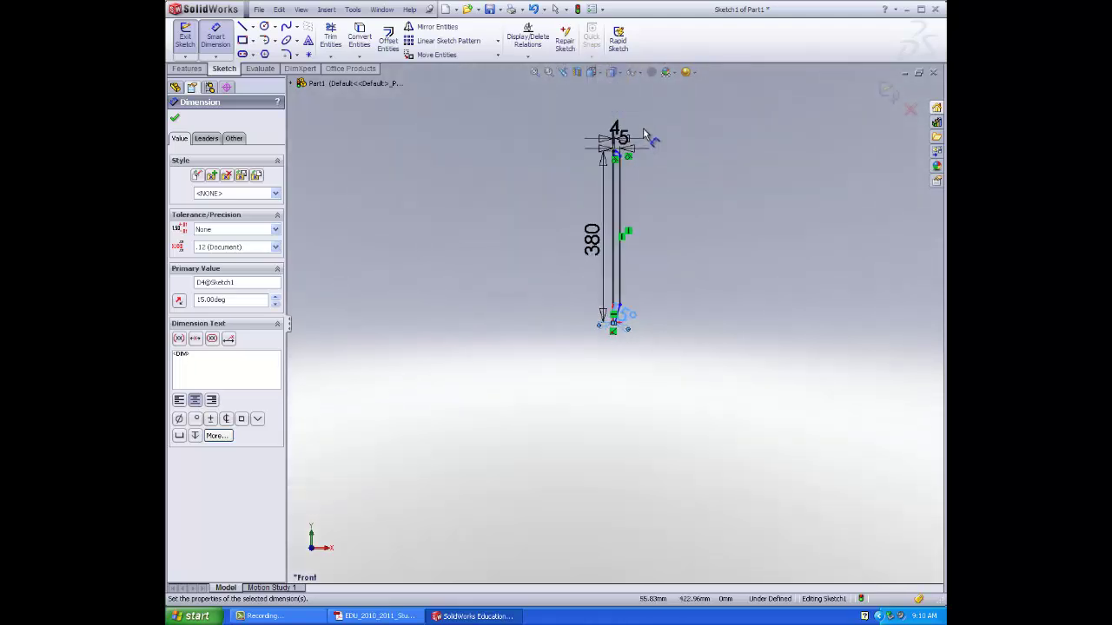
scroll(620, 161, "down", 2)
scroll(618, 161, "down", 9)
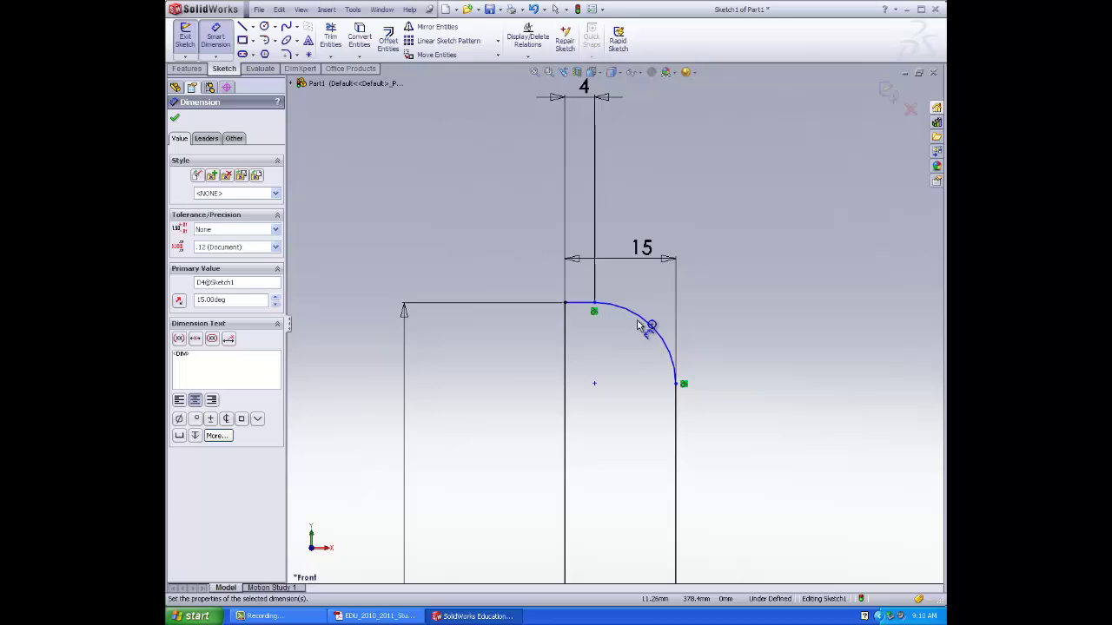
left_click(659, 326)
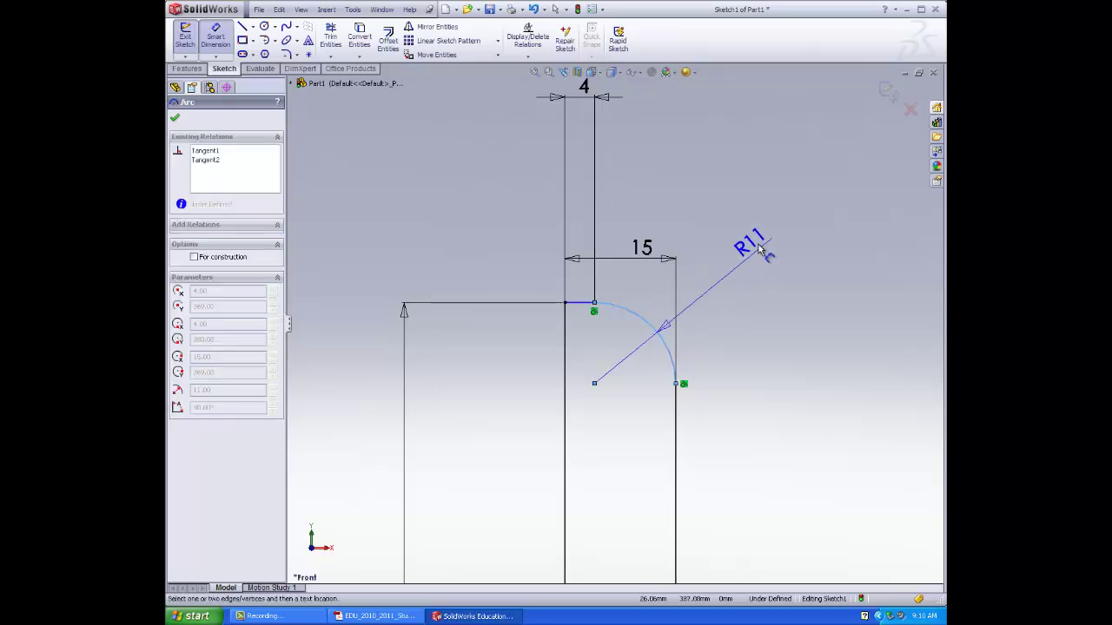
left_click(758, 245)
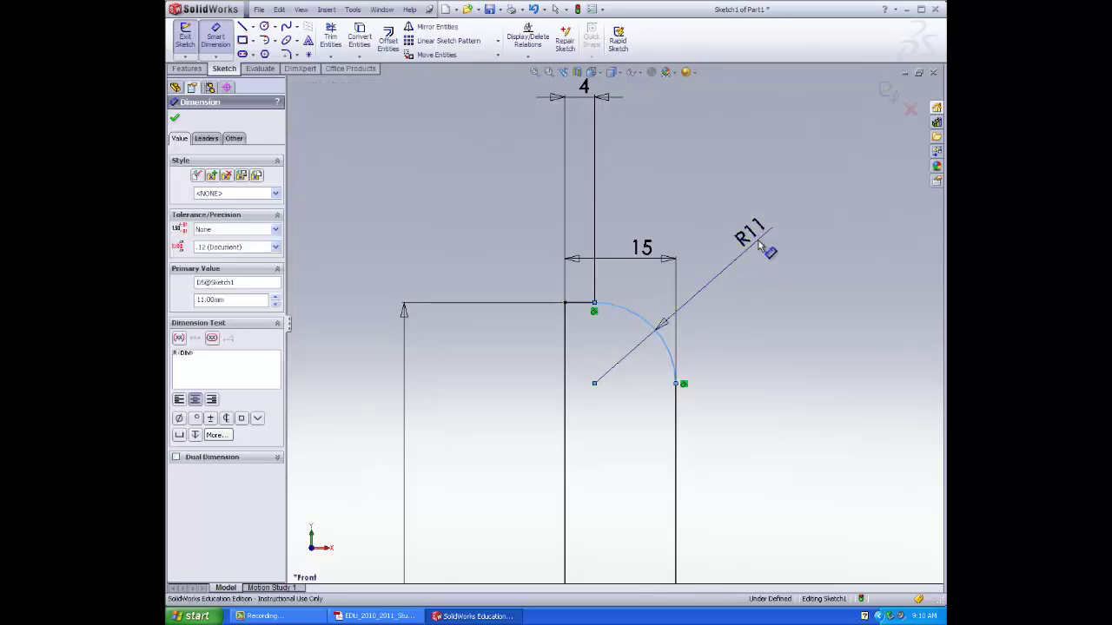
type("35")
key("Return")
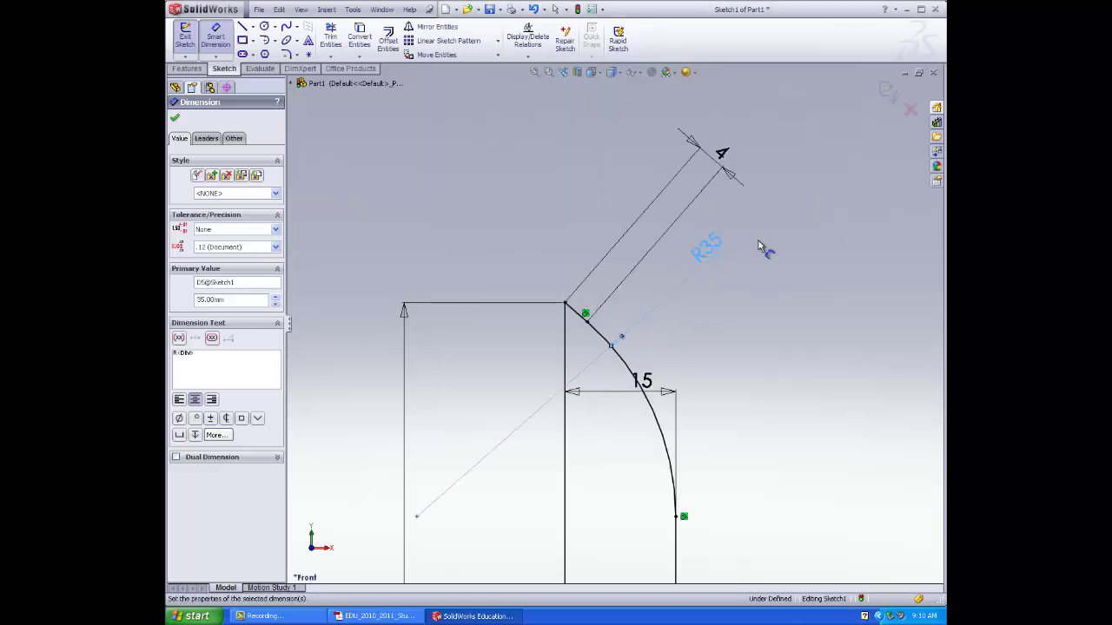
left_click(588, 311)
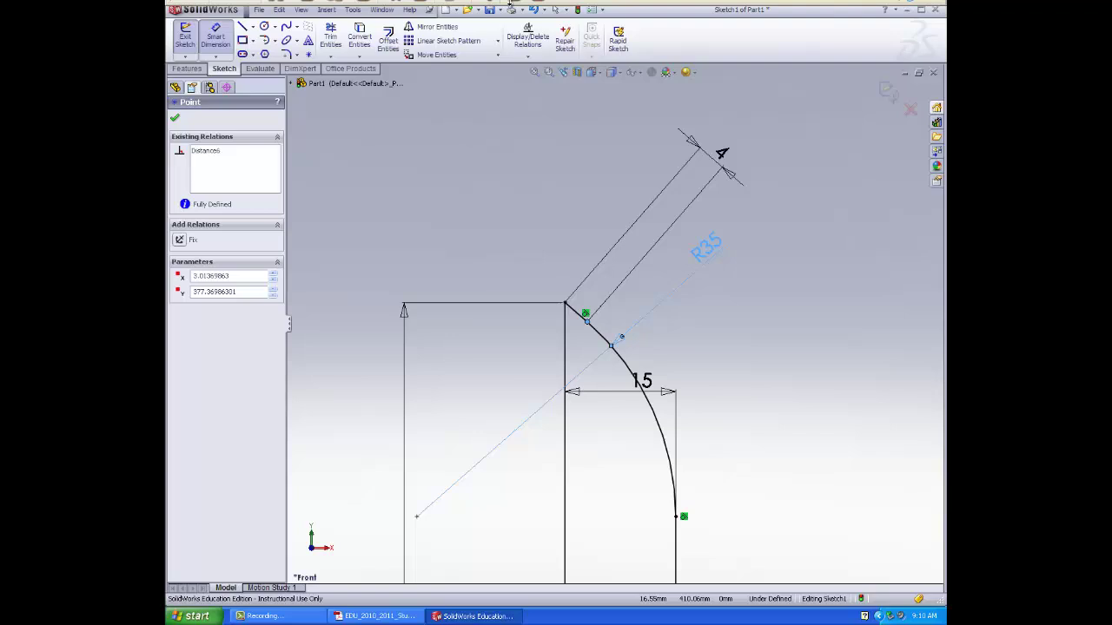
left_click(536, 9)
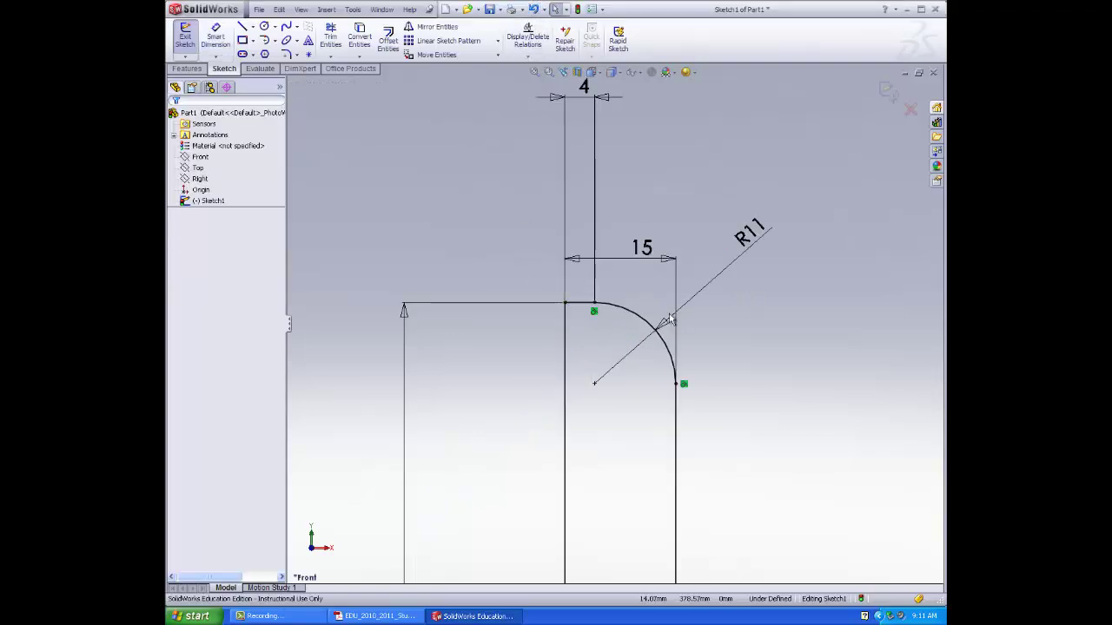
- Delete the R11 radius dimension and the corner arc
left_click(745, 236)
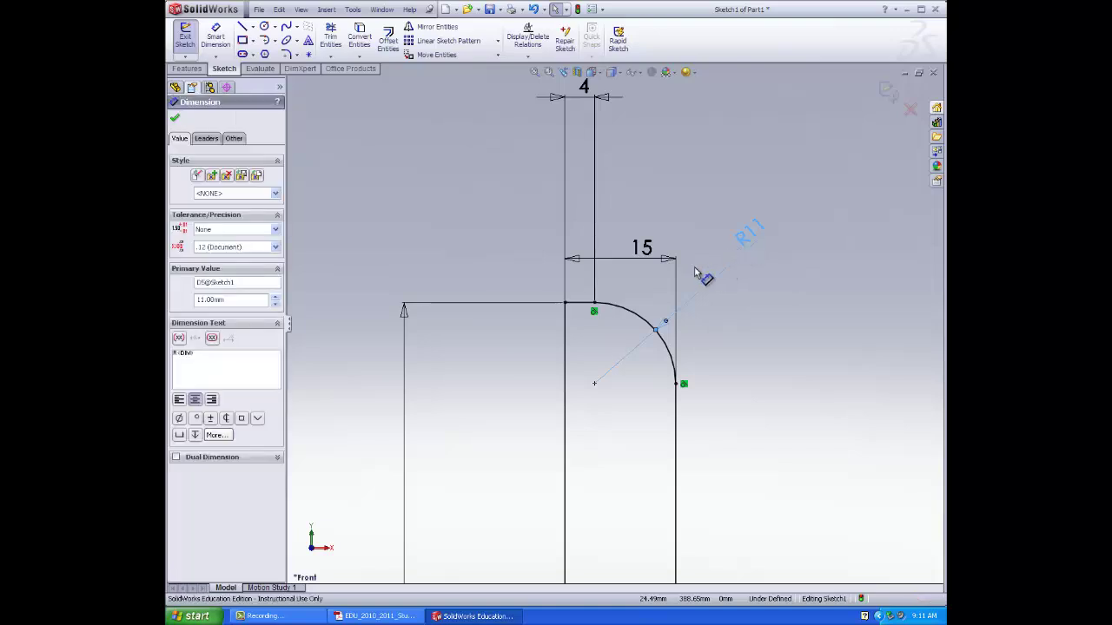
key("Delete")
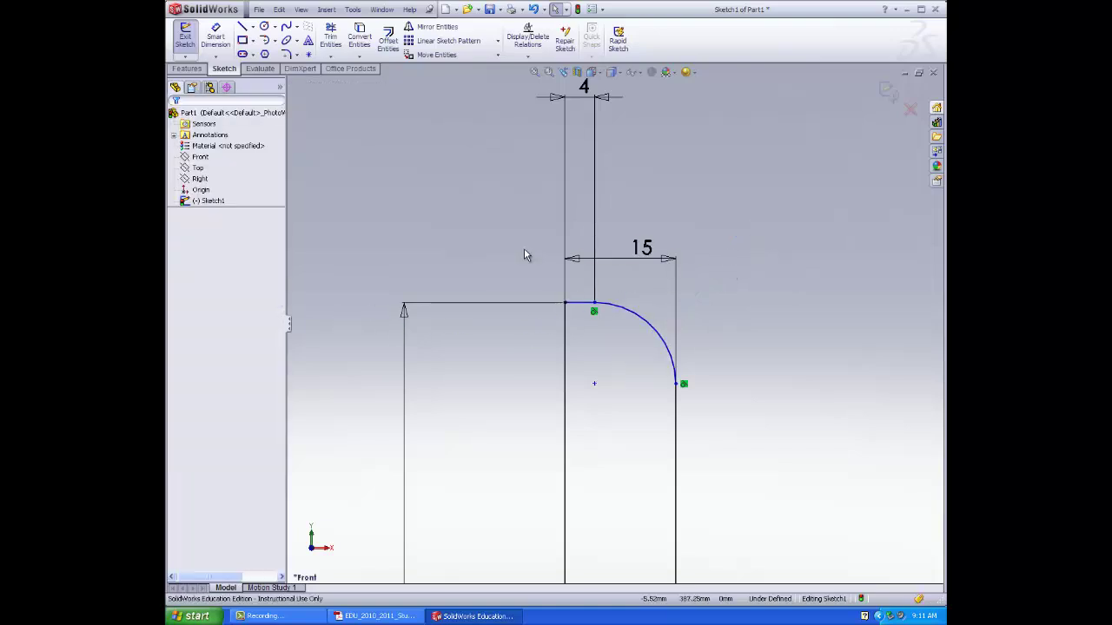
left_click(640, 323)
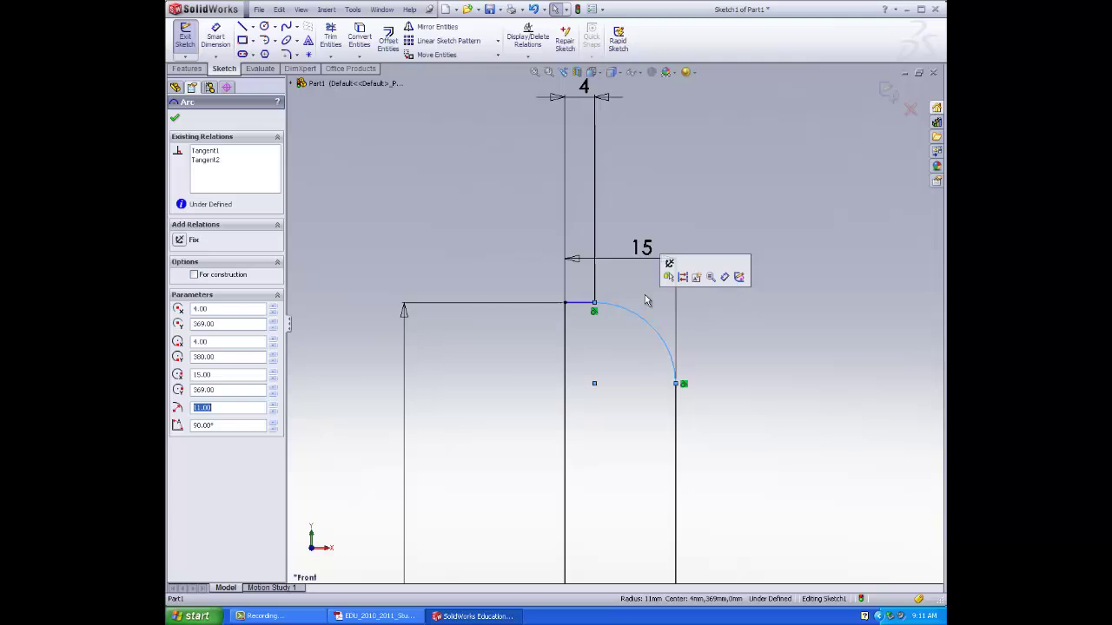
key("Delete")
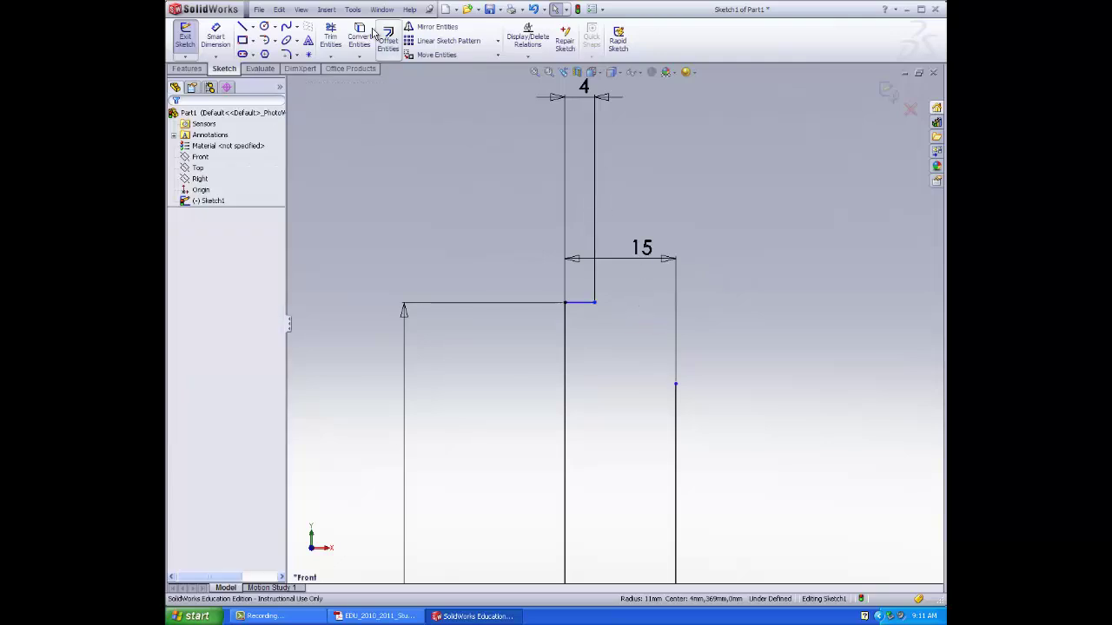
- Try a 3 Point Arc from the short line to the right edge, then cancel it
left_click(275, 41)
left_click(294, 79)
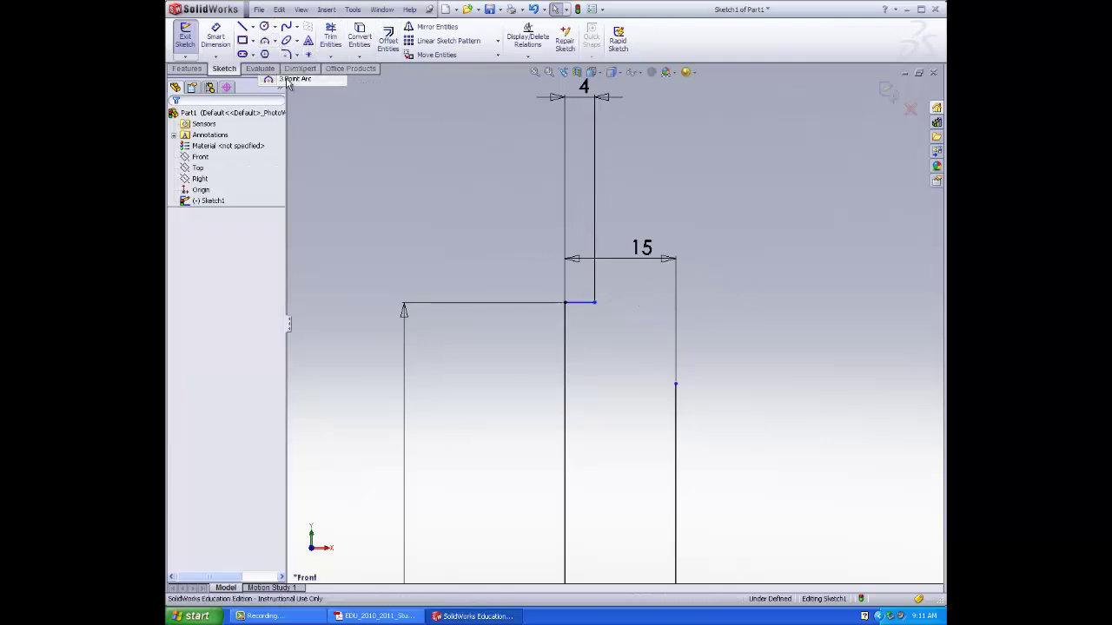
left_click(594, 303)
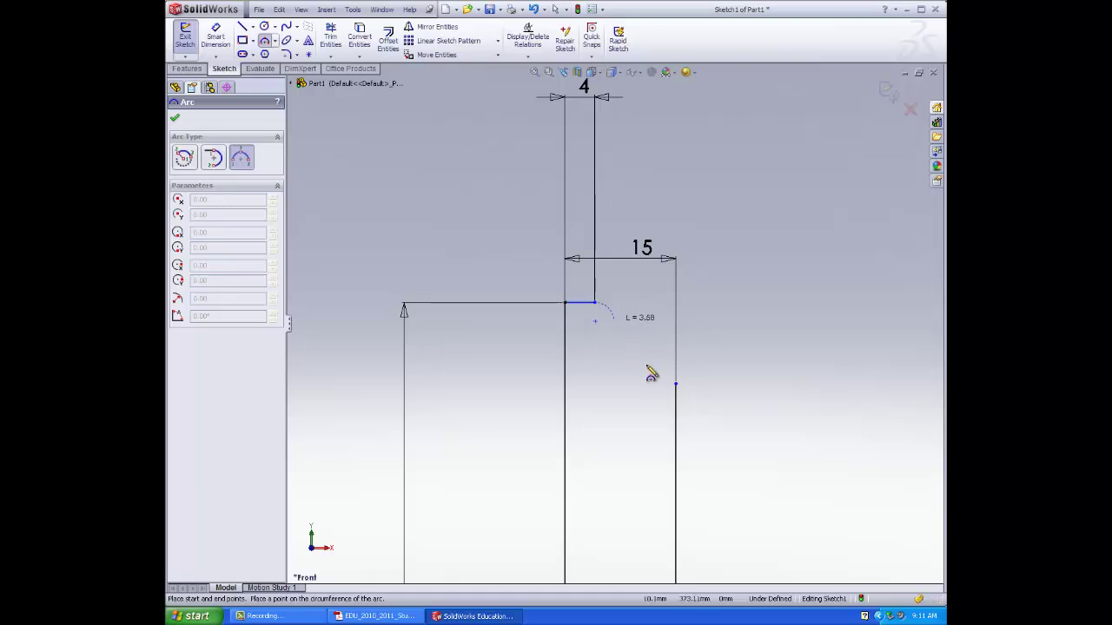
left_click(676, 383)
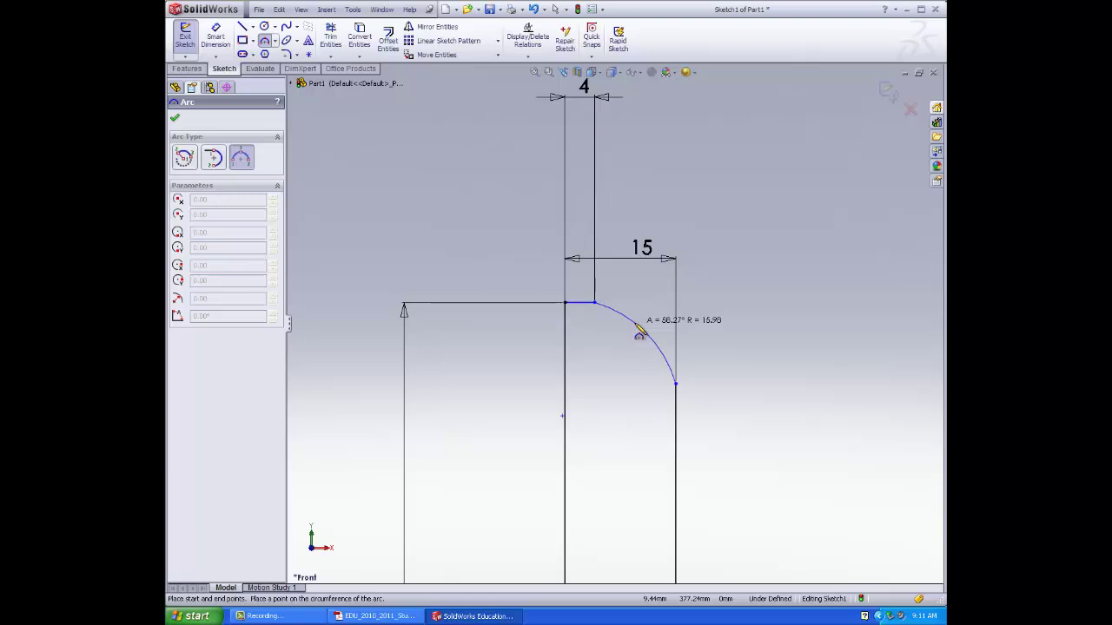
key("Escape")
scroll(737, 484, "up", 6)
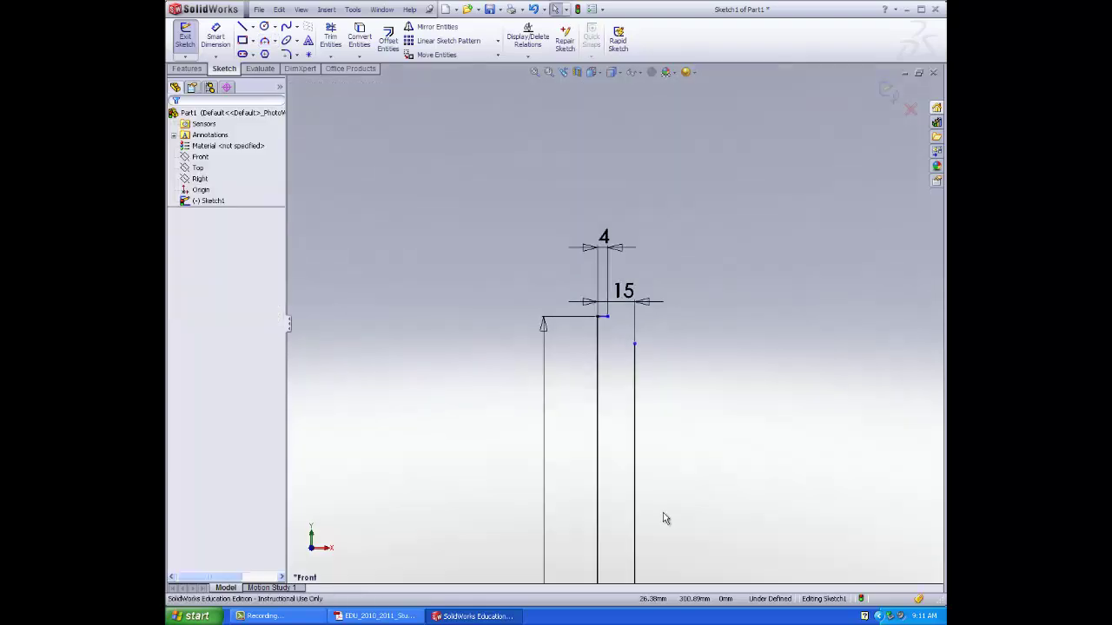
- Give the slanted base line a 25 mm vertical height dimension and move the 15° label up the line
scroll(675, 506, "up", 5)
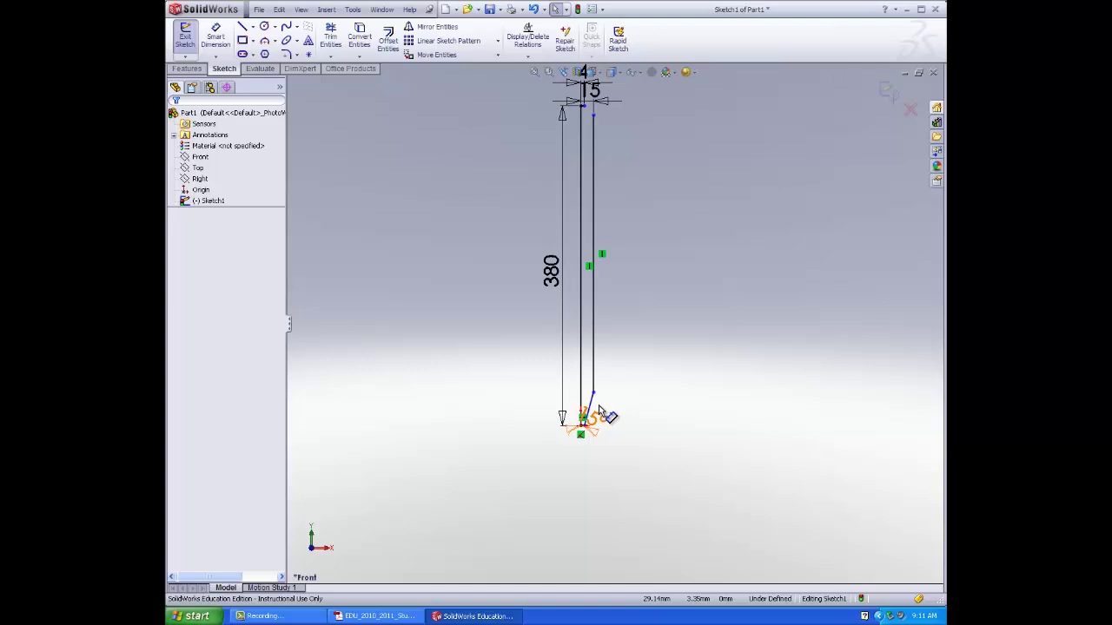
scroll(599, 410, "down", 5)
left_click(213, 35)
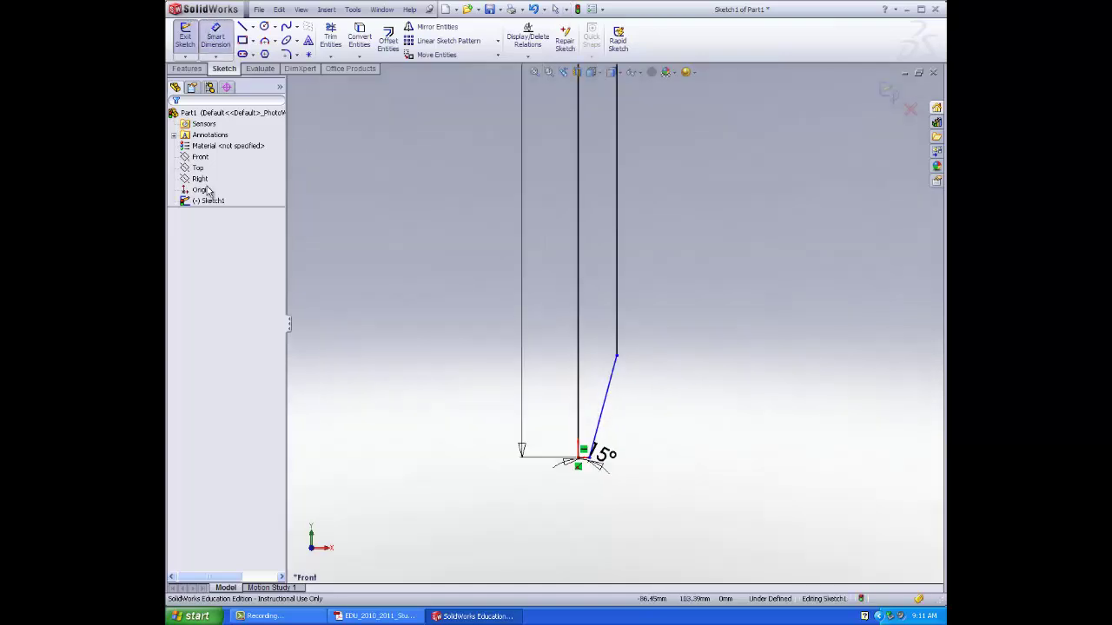
left_click(619, 410)
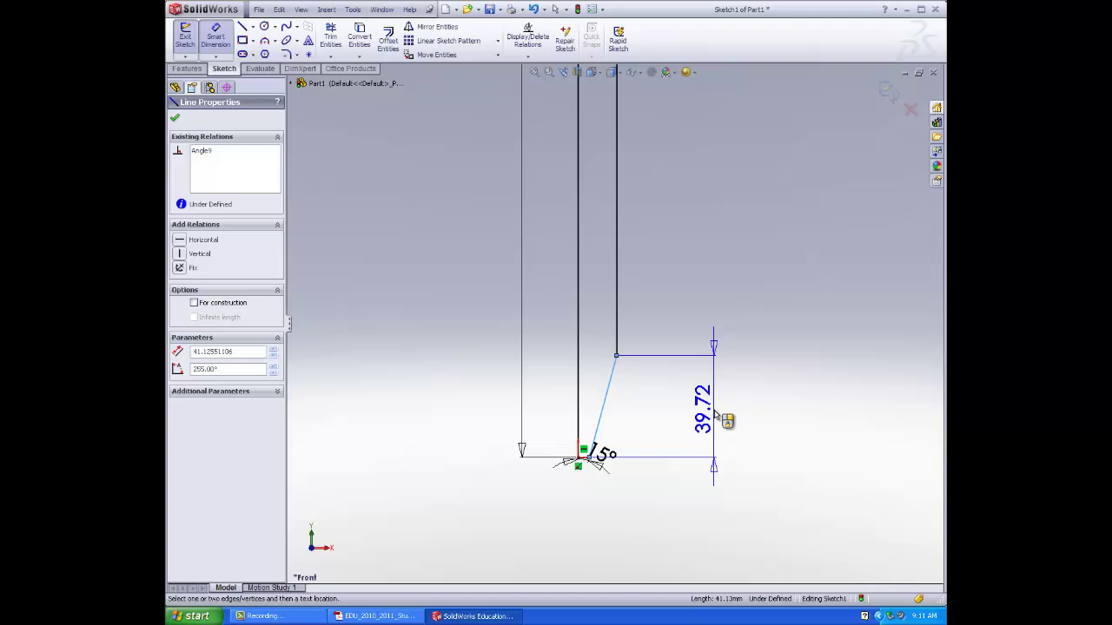
left_click(709, 409)
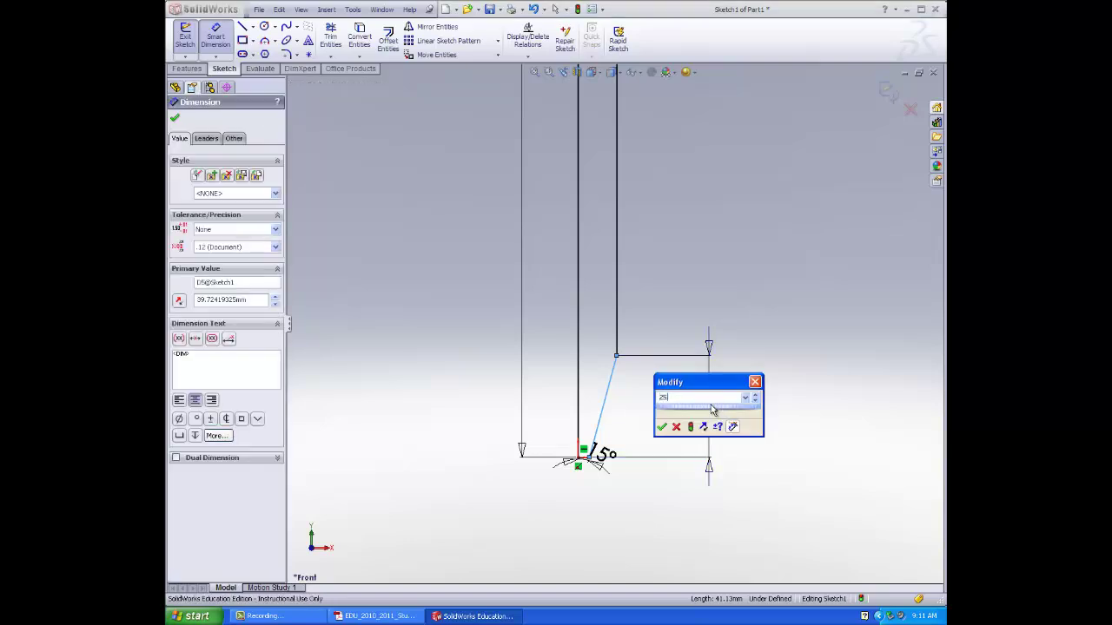
type("25")
key("Return")
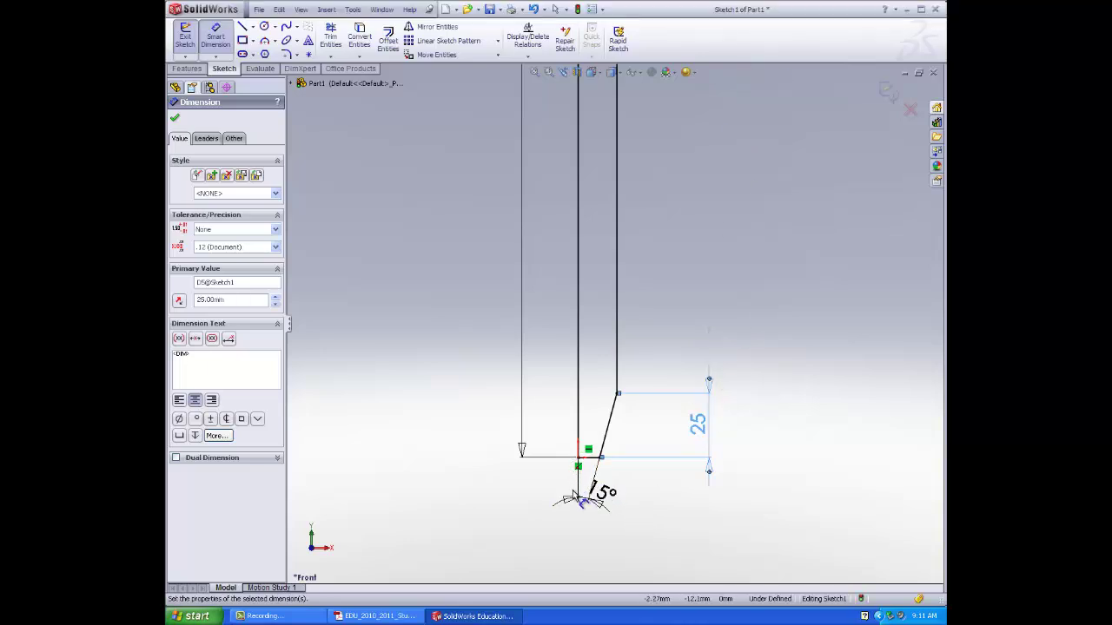
mouse_move(573, 491)
left_mouse_down()
mouse_move(608, 493)
mouse_move(615, 419)
mouse_move(649, 340)
mouse_move(665, 346)
mouse_move(648, 327)
left_mouse_up()
scroll(667, 278, "up", 2)
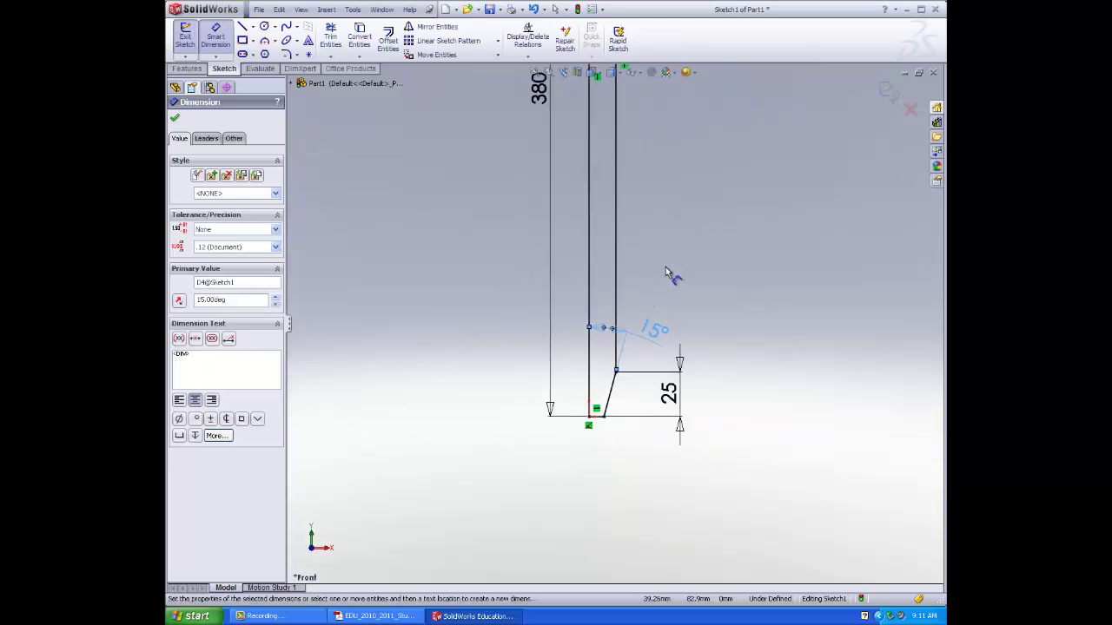
scroll(647, 208, "up", 3)
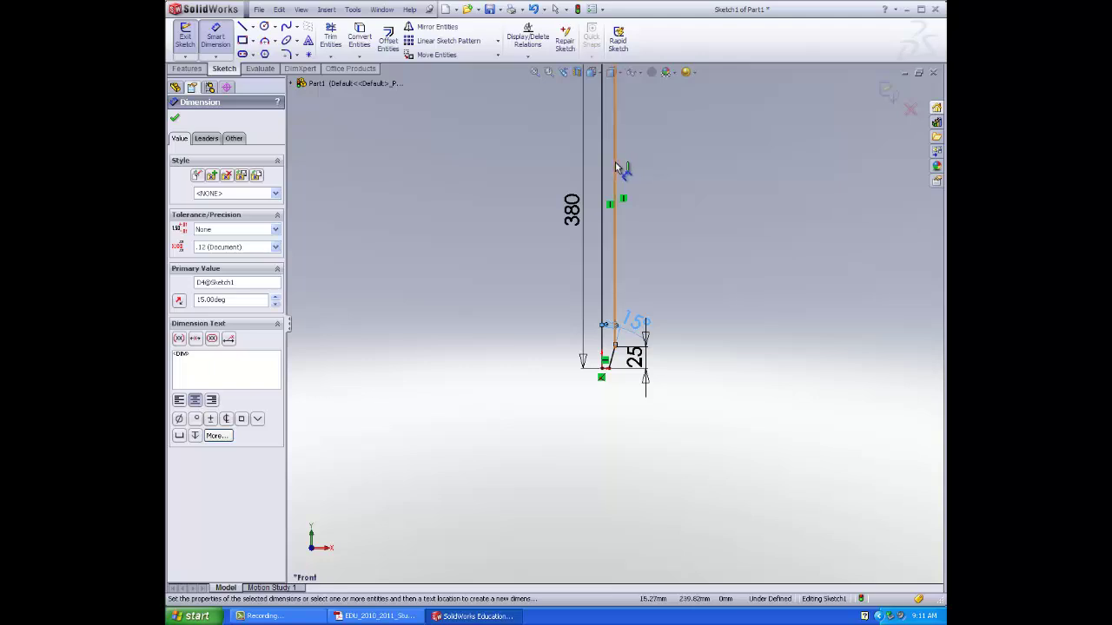
key("f")
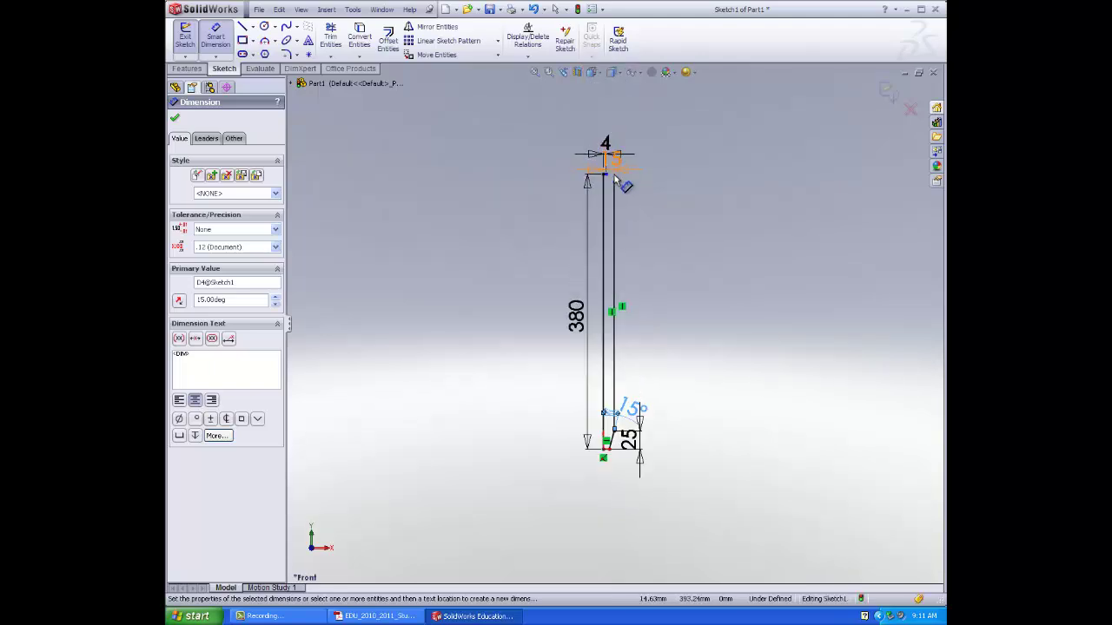
scroll(614, 179, "down", 4)
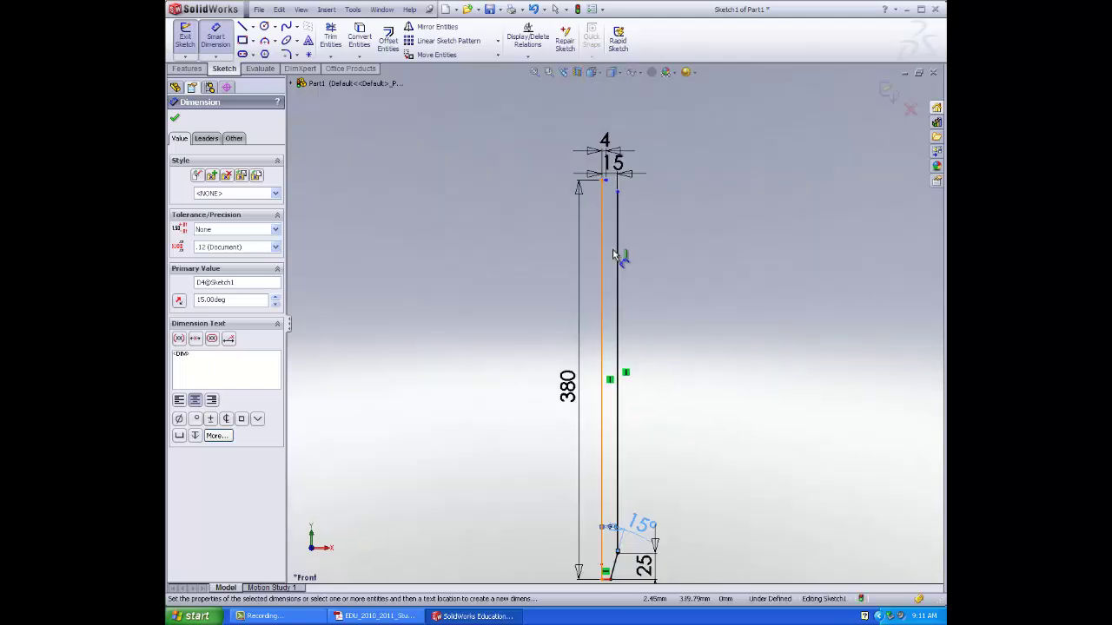
left_click(619, 179)
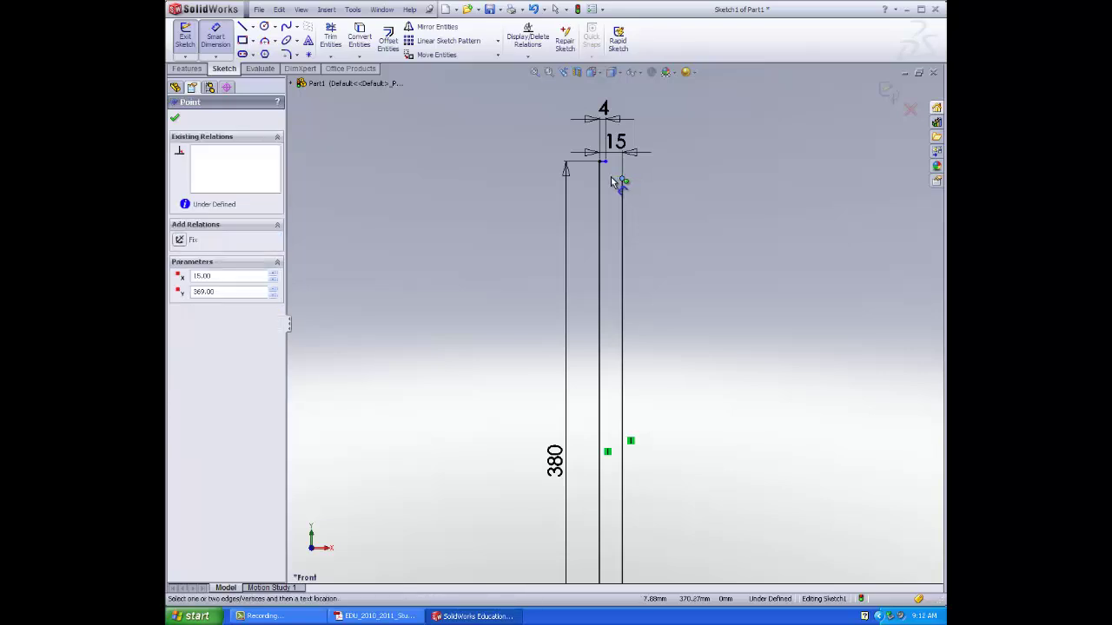
key("Escape")
key("Escape")
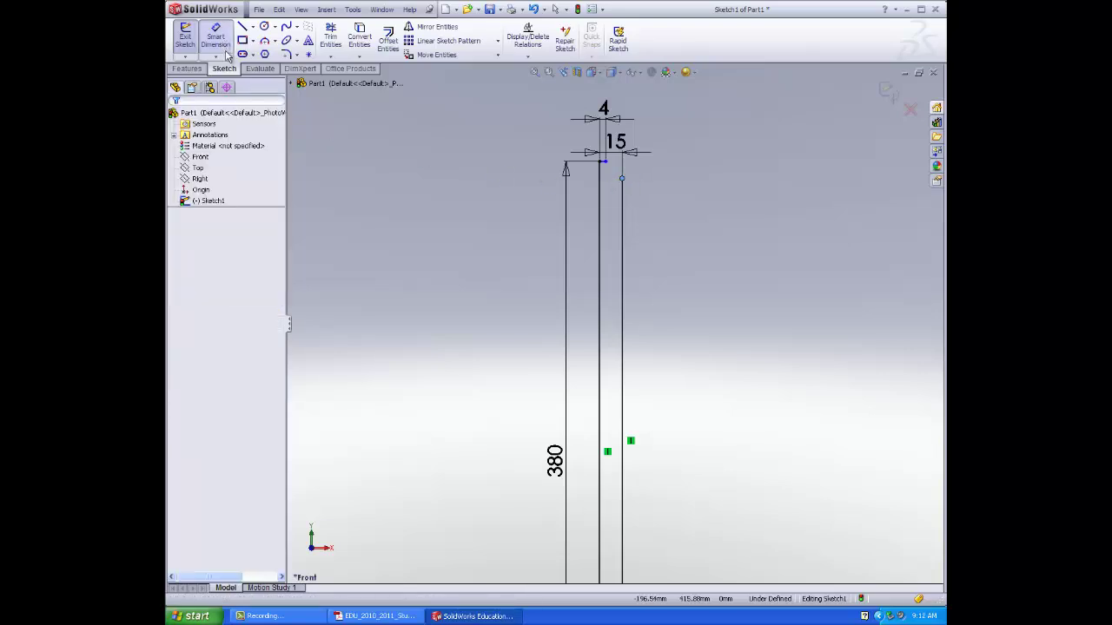
mouse_move(620, 179)
left_mouse_down()
mouse_move(607, 180)
mouse_move(625, 195)
mouse_move(622, 186)
left_mouse_up()
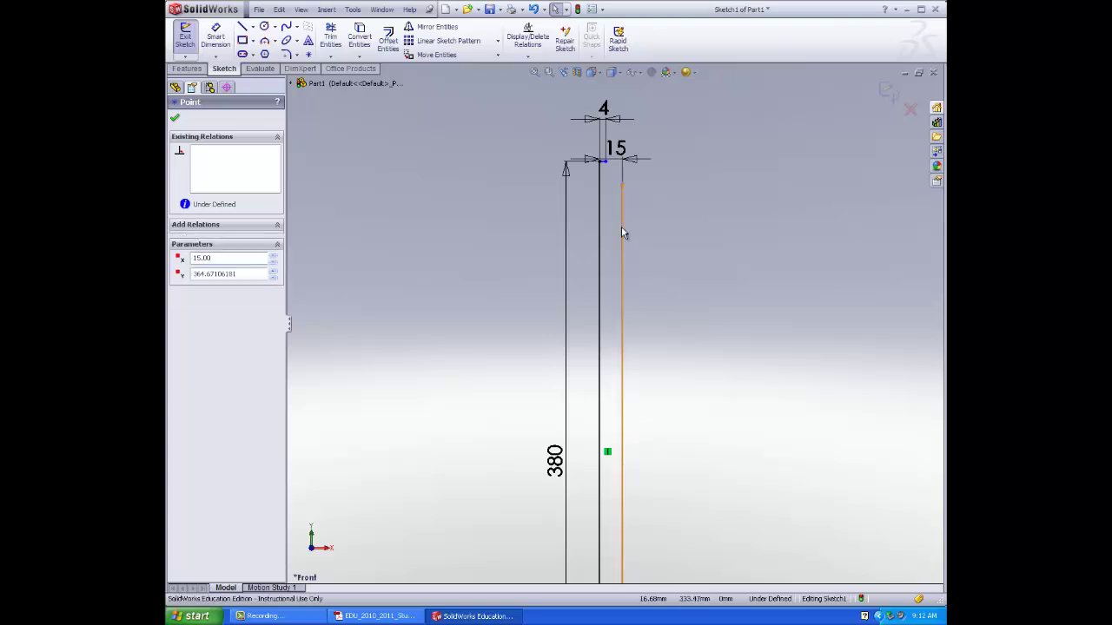
left_click(621, 186)
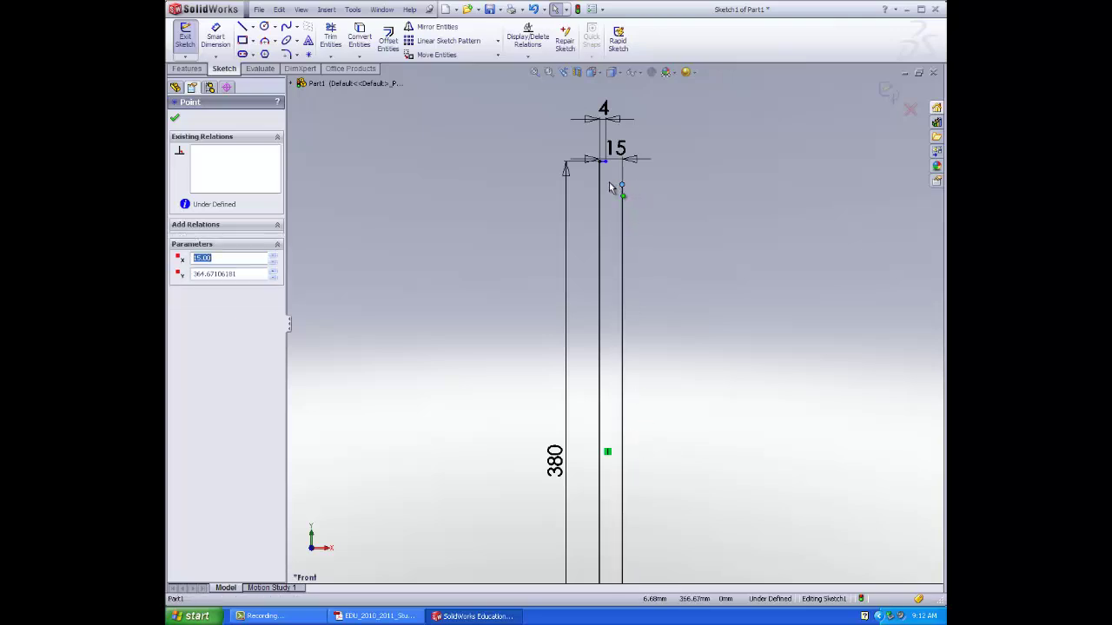
left_click_drag(611, 189, 653, 209)
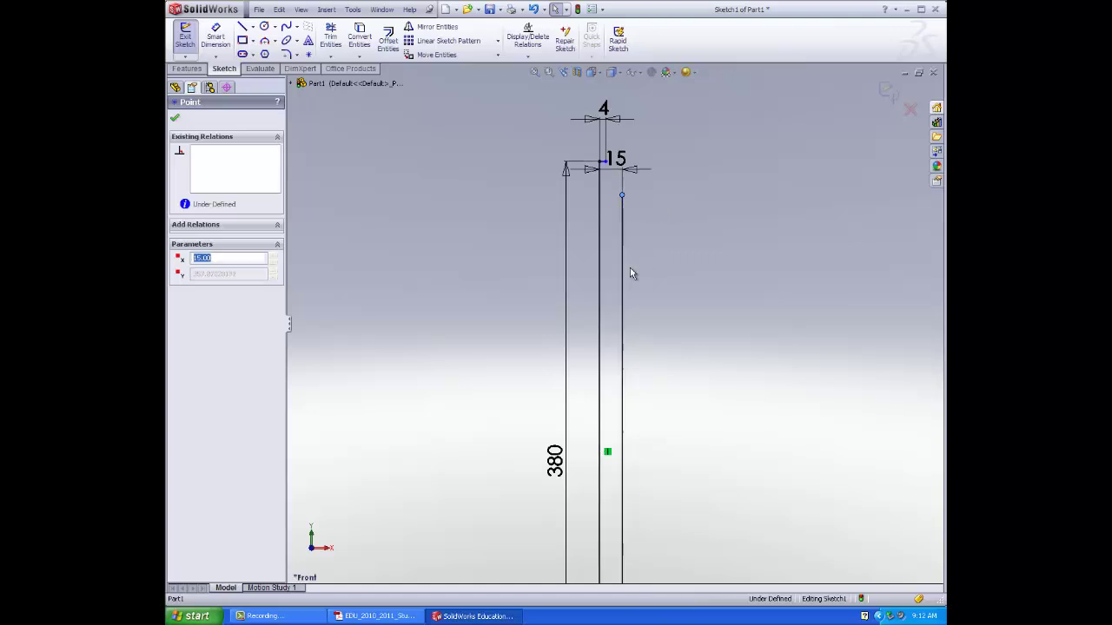
key("f")
scroll(578, 402, "down", 3)
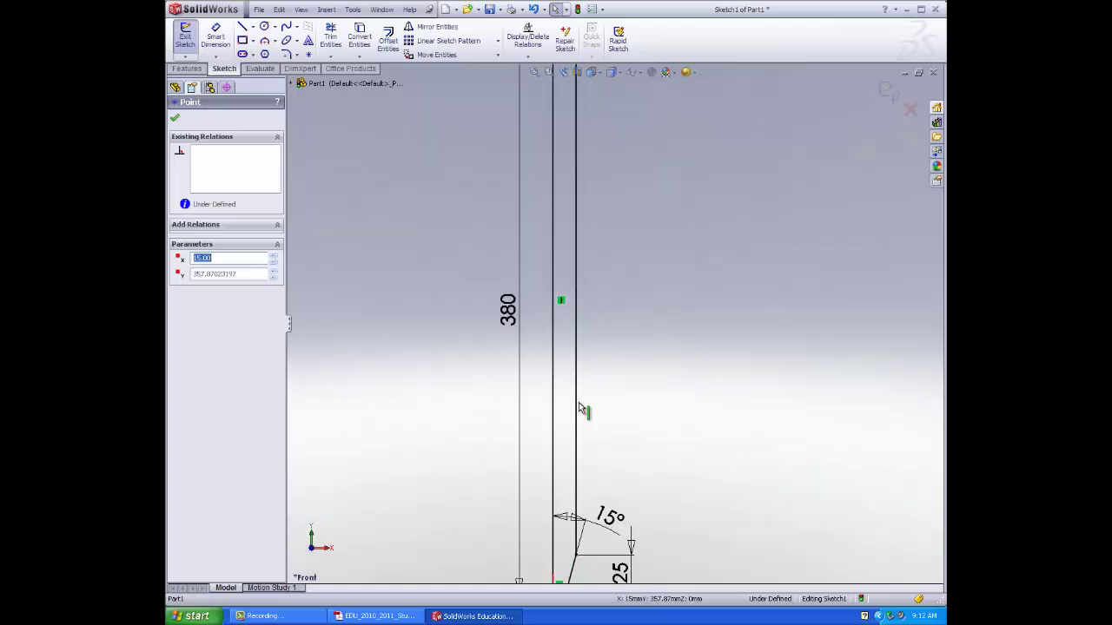
scroll(598, 432, "up", 5)
scroll(595, 434, "down", 2)
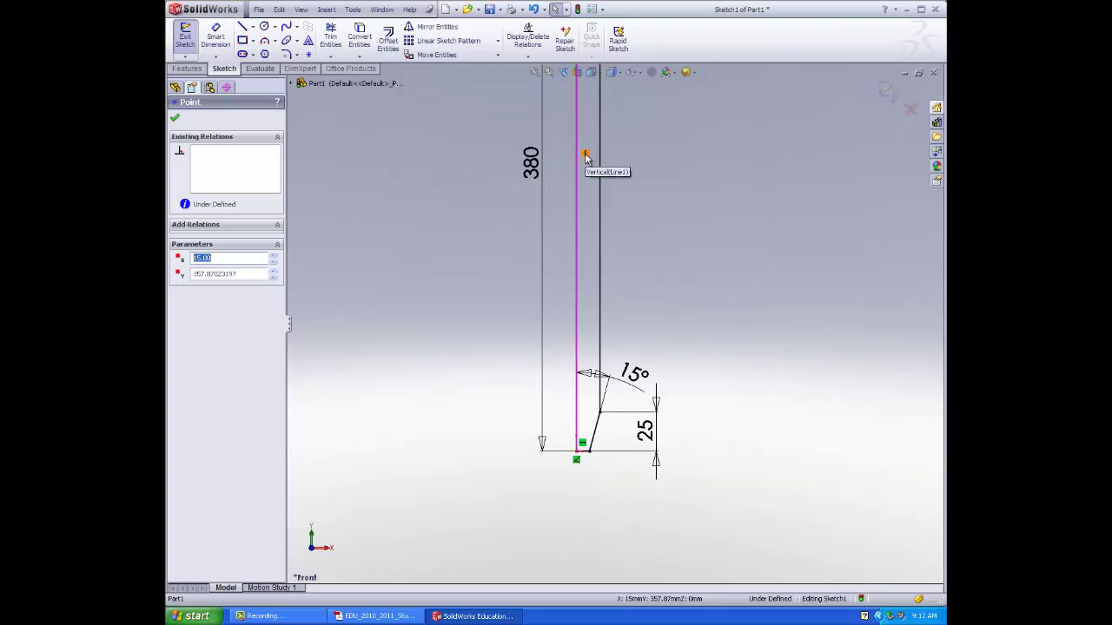
scroll(625, 213, "up", 1)
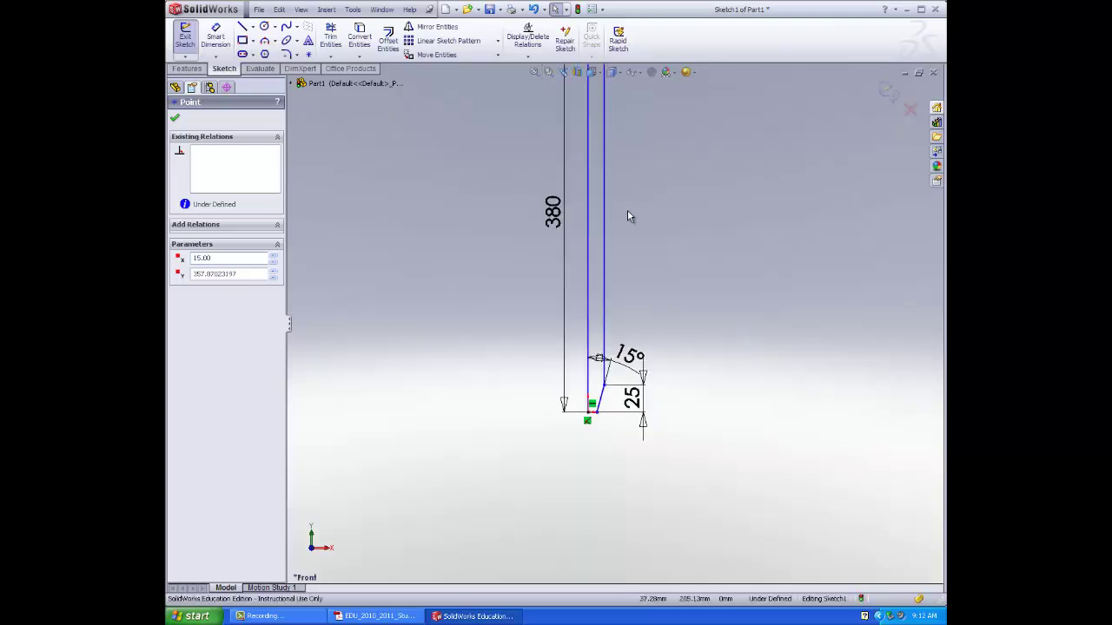
scroll(627, 198, "up", 3)
scroll(608, 158, "down", 3)
scroll(598, 154, "up", 3)
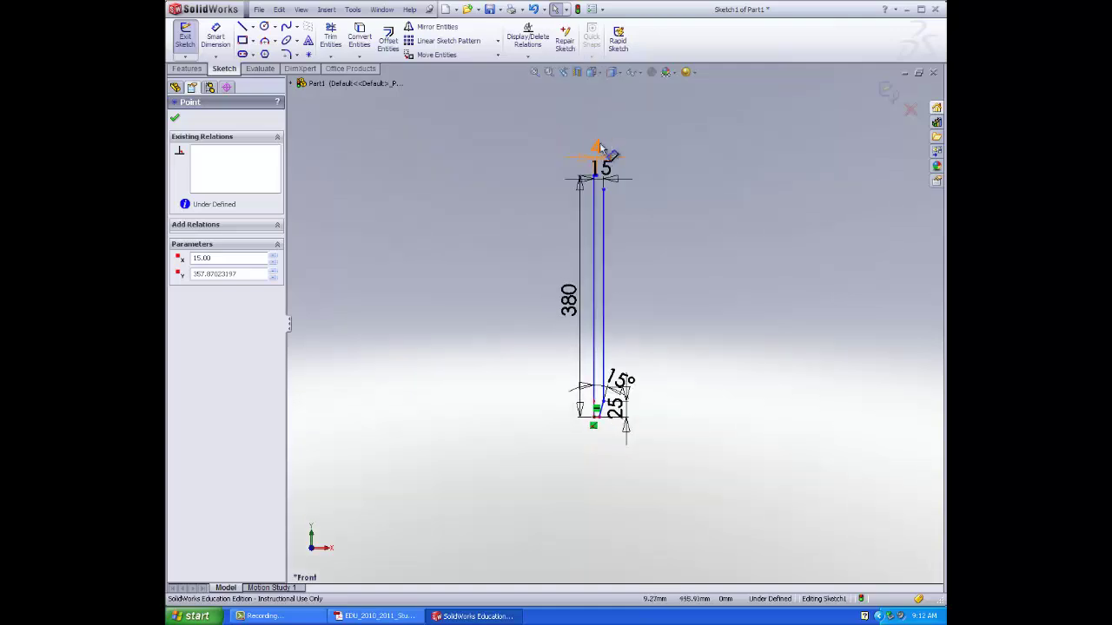
left_click(601, 189)
mouse_move(595, 186)
left_mouse_down()
mouse_move(641, 192)
mouse_move(603, 183)
left_mouse_up()
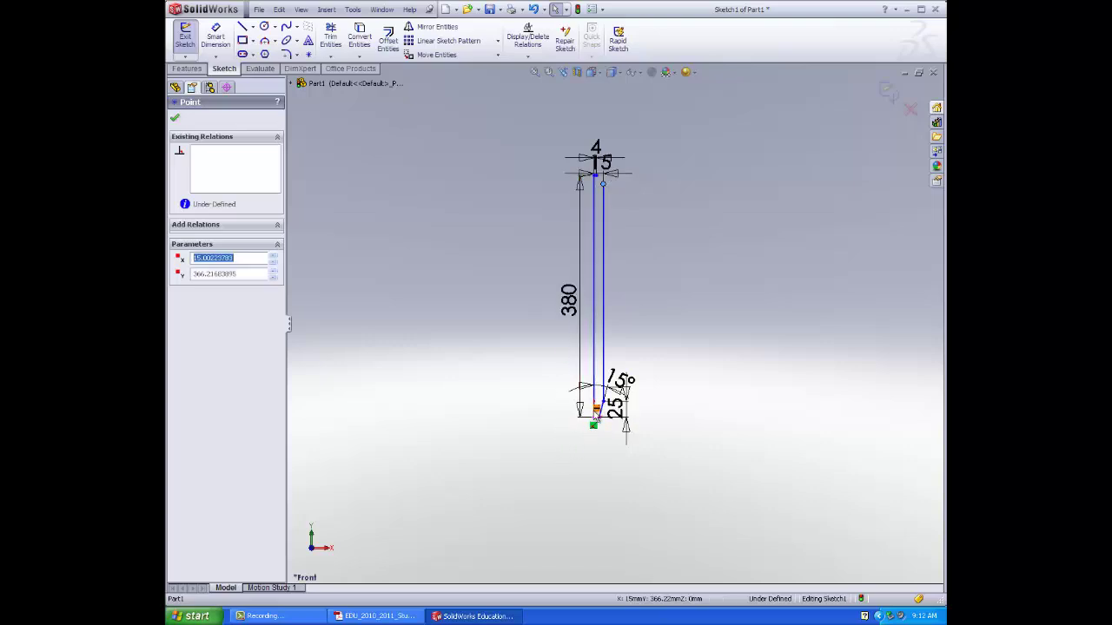
scroll(596, 417, "down", 3)
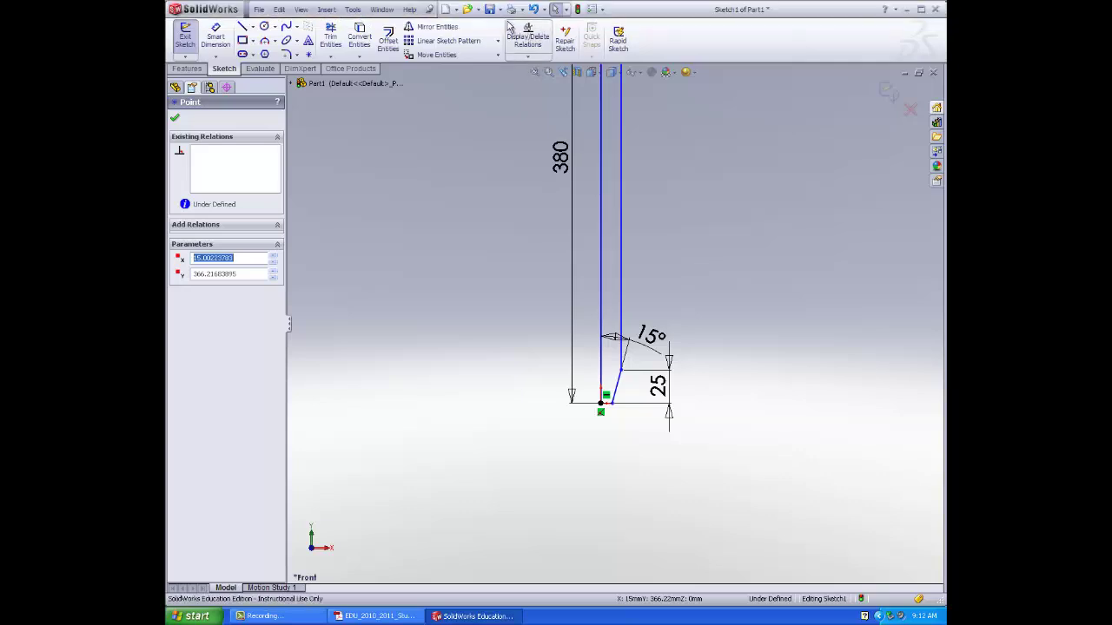
key("Escape")
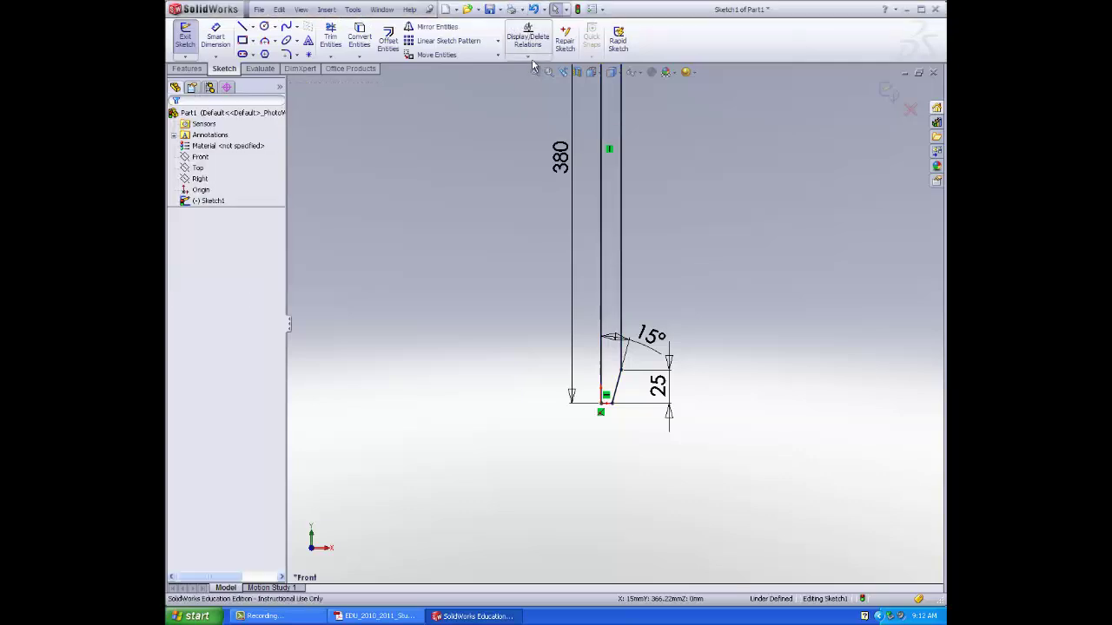
scroll(628, 200, "up", 3)
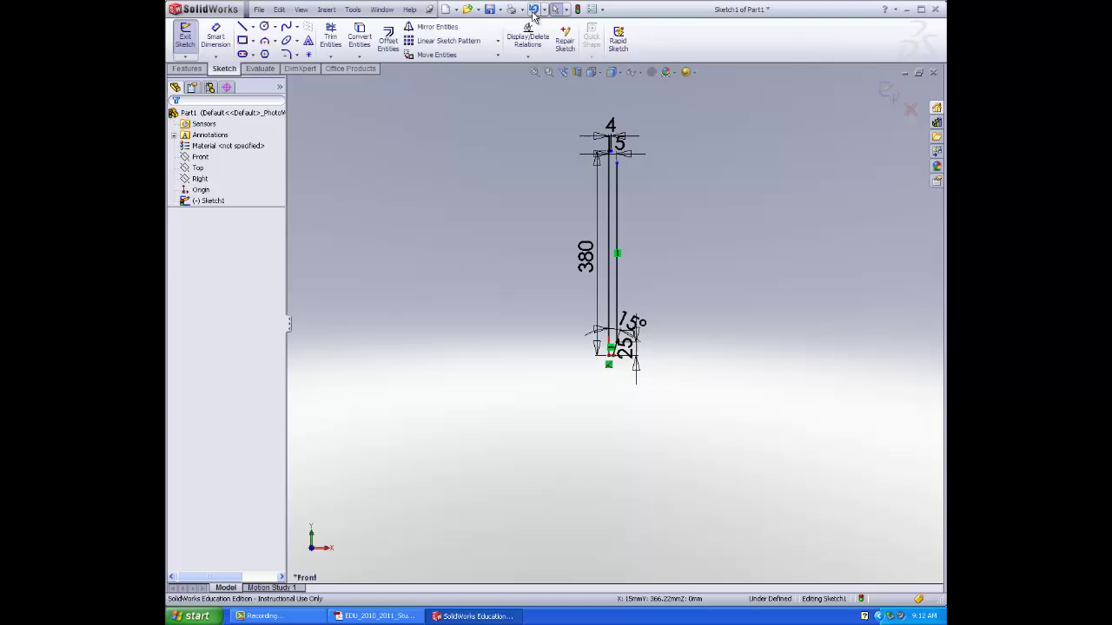
left_click(617, 161)
scroll(635, 267, "down", 2)
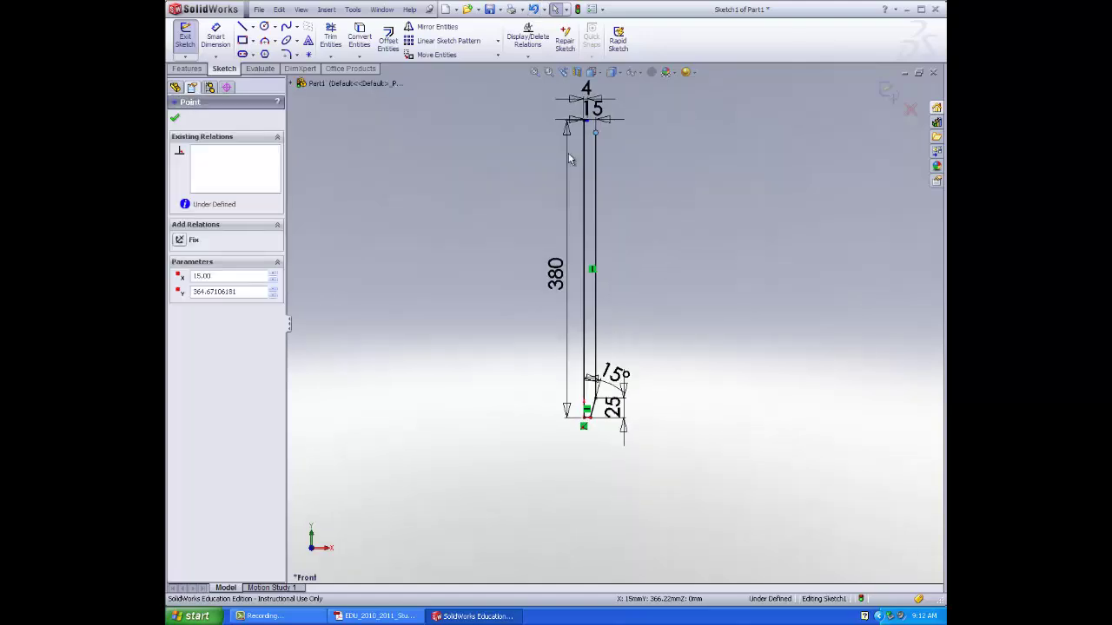
scroll(628, 153, "down", 4)
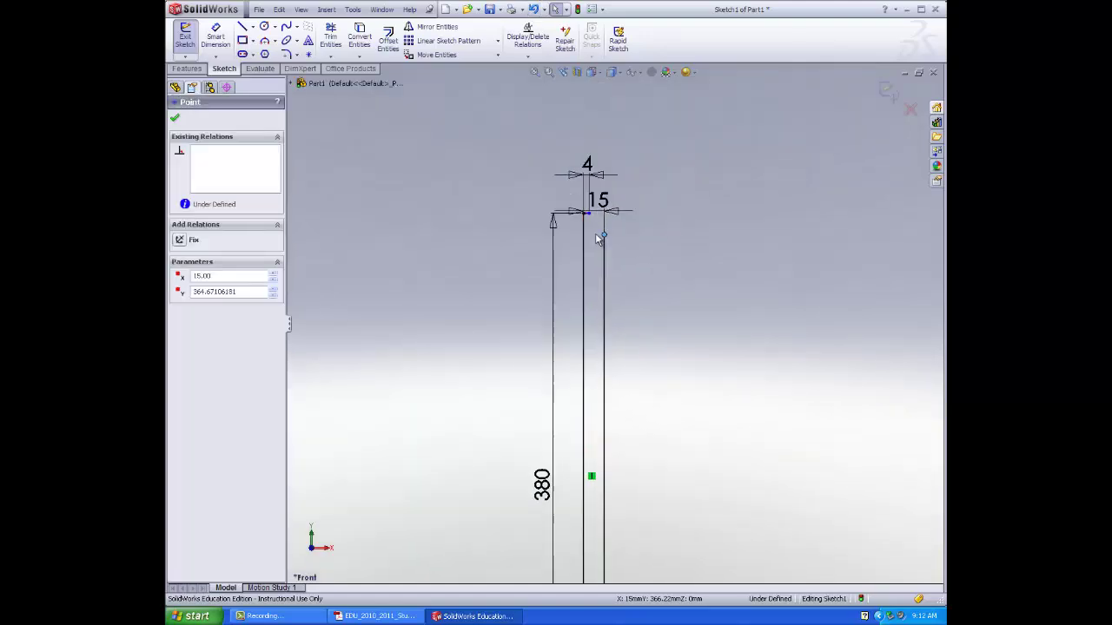
scroll(599, 240, "down", 3)
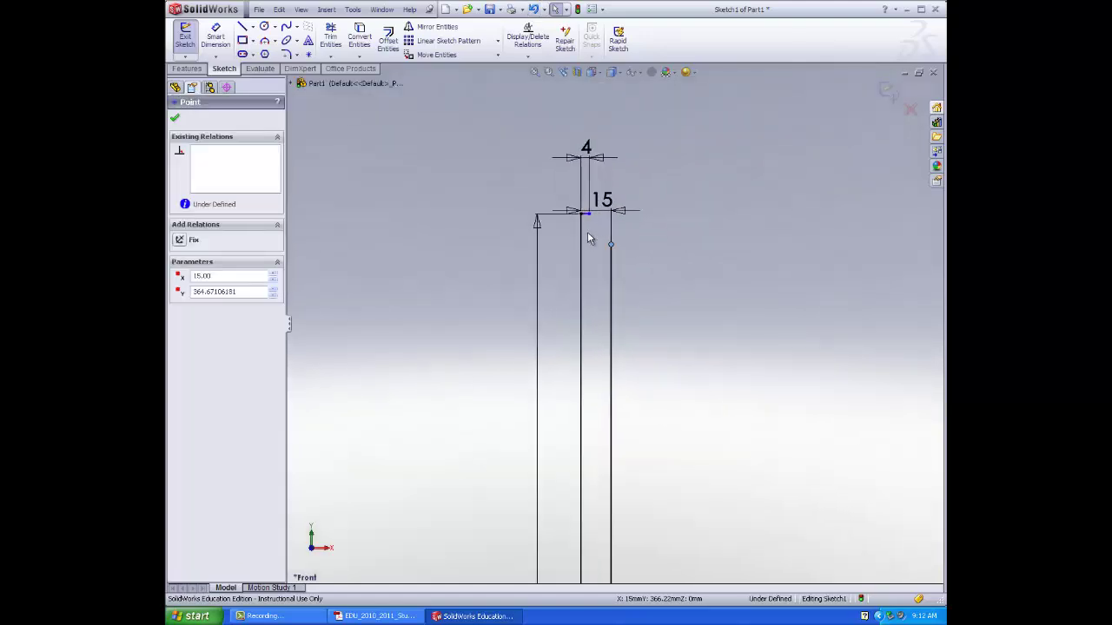
left_click(274, 41)
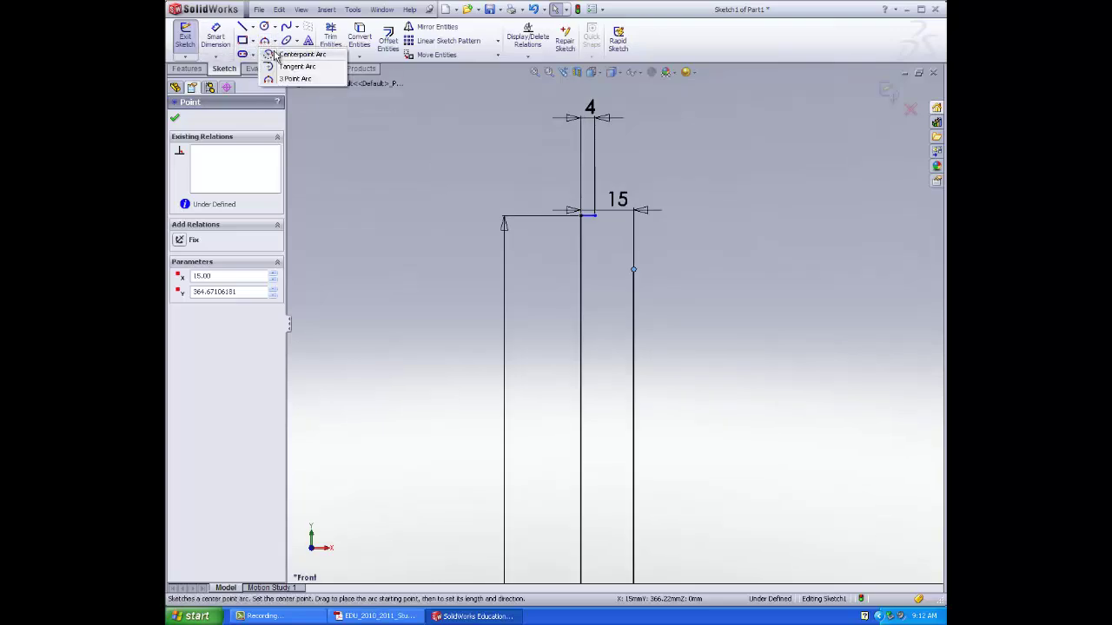
left_click(294, 66)
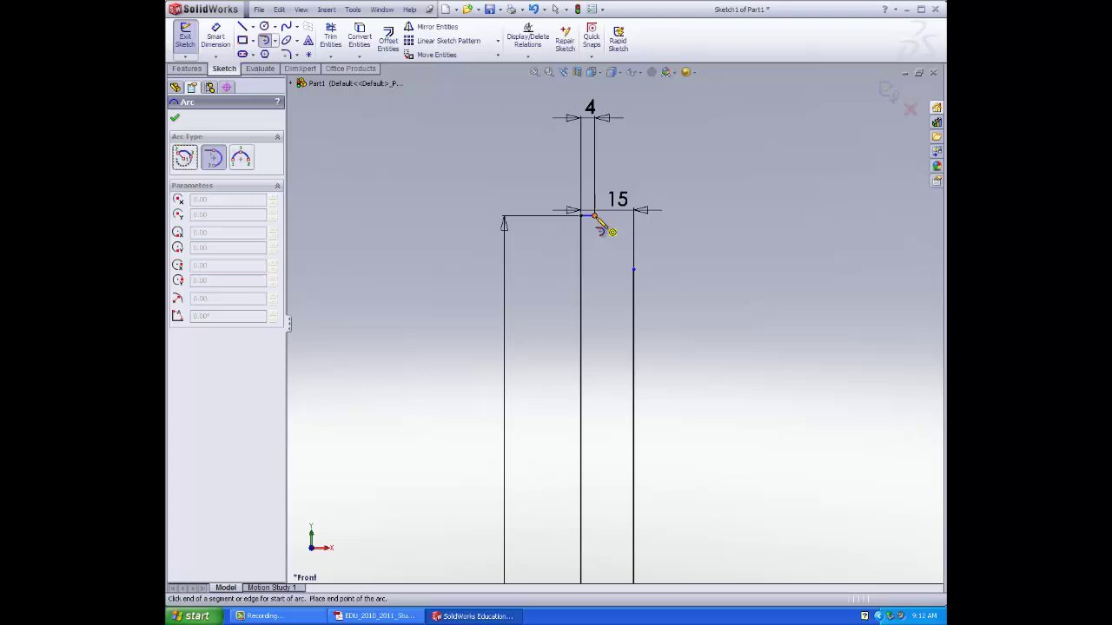
left_click(594, 215)
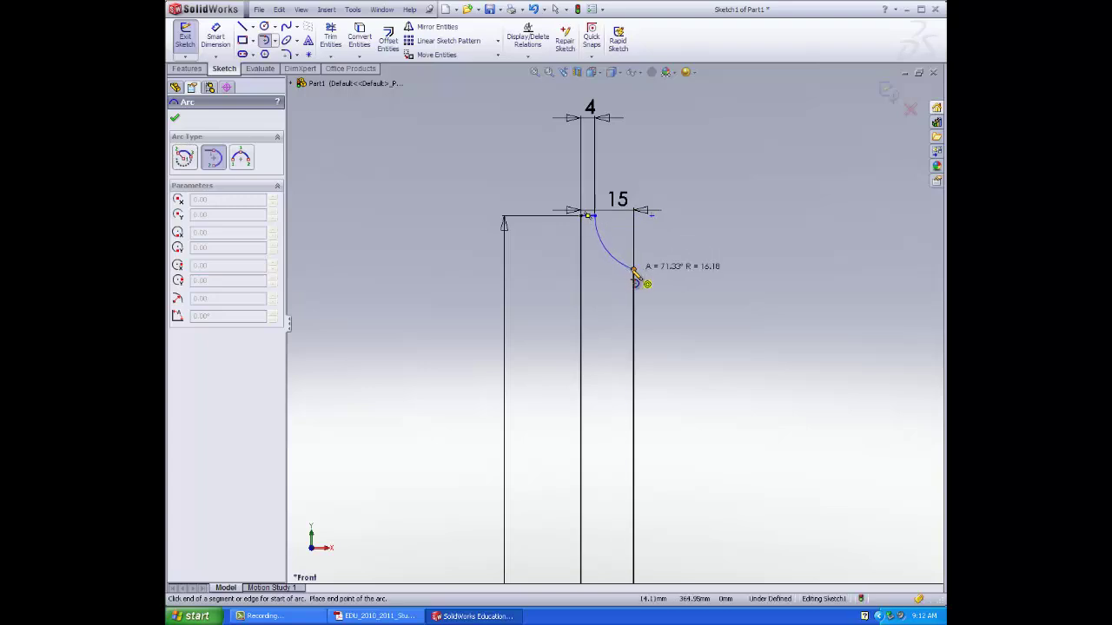
left_click(633, 270)
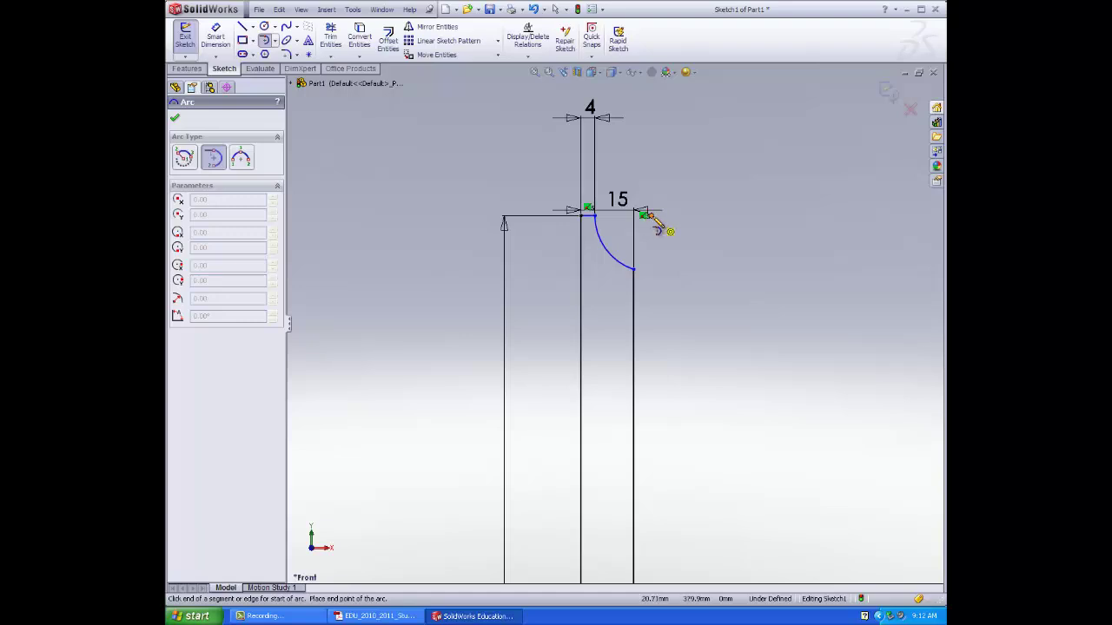
left_click(639, 229)
left_click(554, 328)
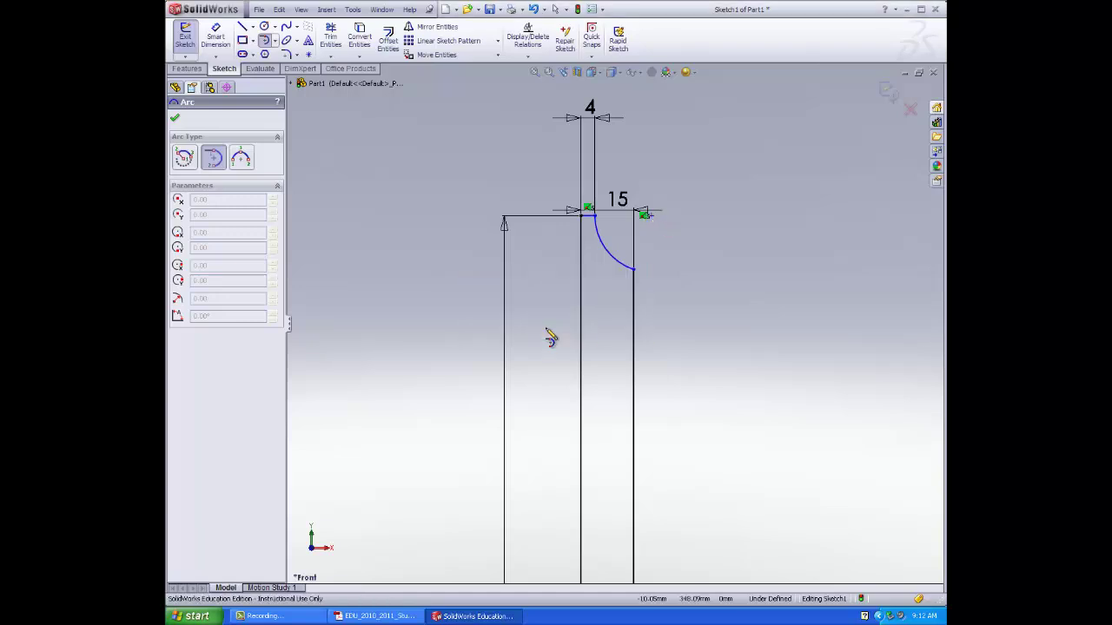
key("Escape")
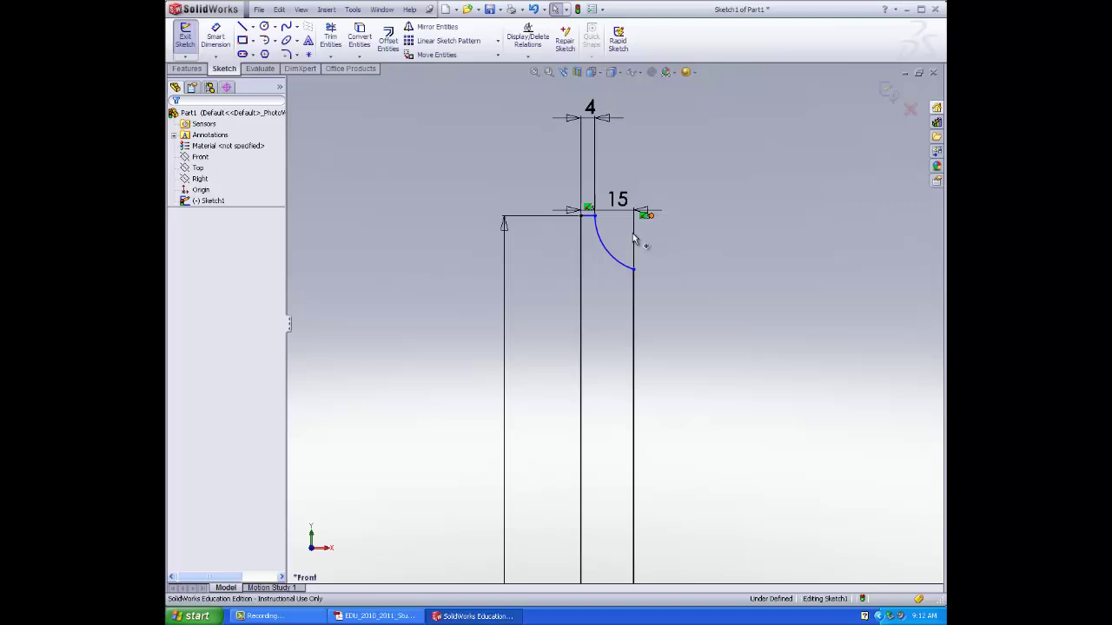
left_click(645, 215)
mouse_move(645, 215)
left_mouse_down()
mouse_move(682, 191)
mouse_move(562, 114)
left_mouse_up()
mouse_move(591, 235)
left_mouse_down()
mouse_move(657, 191)
mouse_move(613, 266)
mouse_move(637, 231)
mouse_move(626, 238)
left_mouse_up()
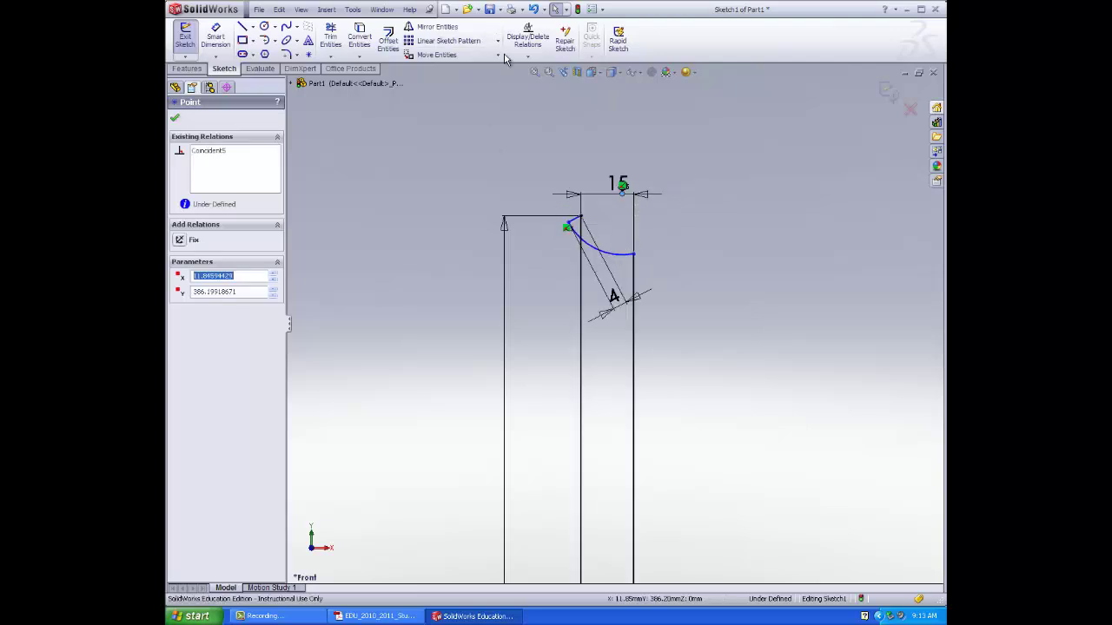
left_click(533, 9)
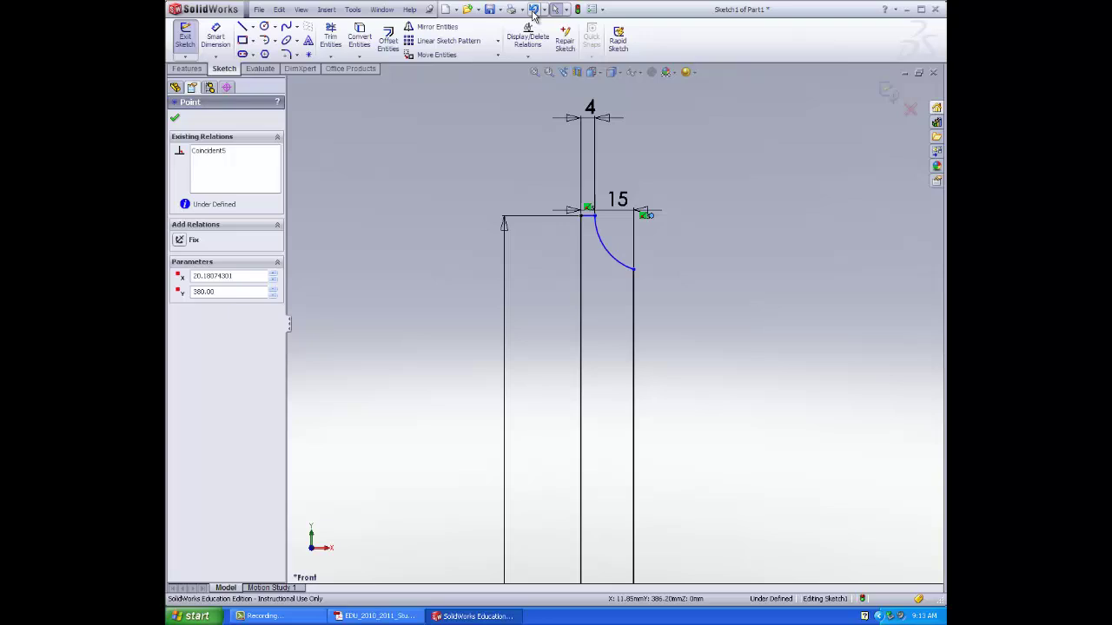
left_click(621, 269)
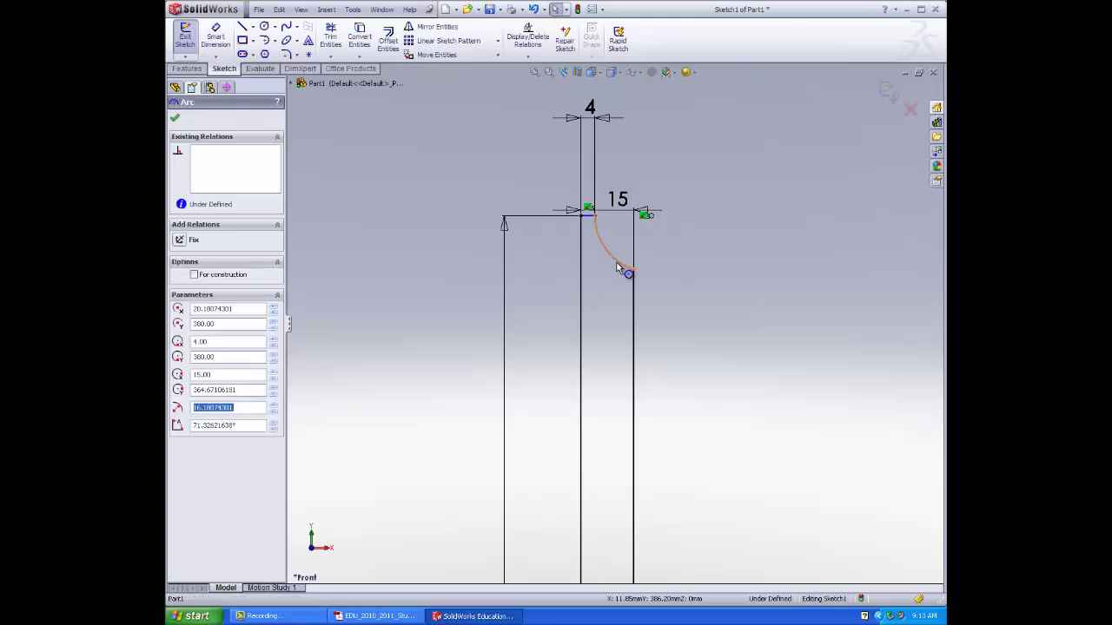
key("Delete")
left_click(266, 42)
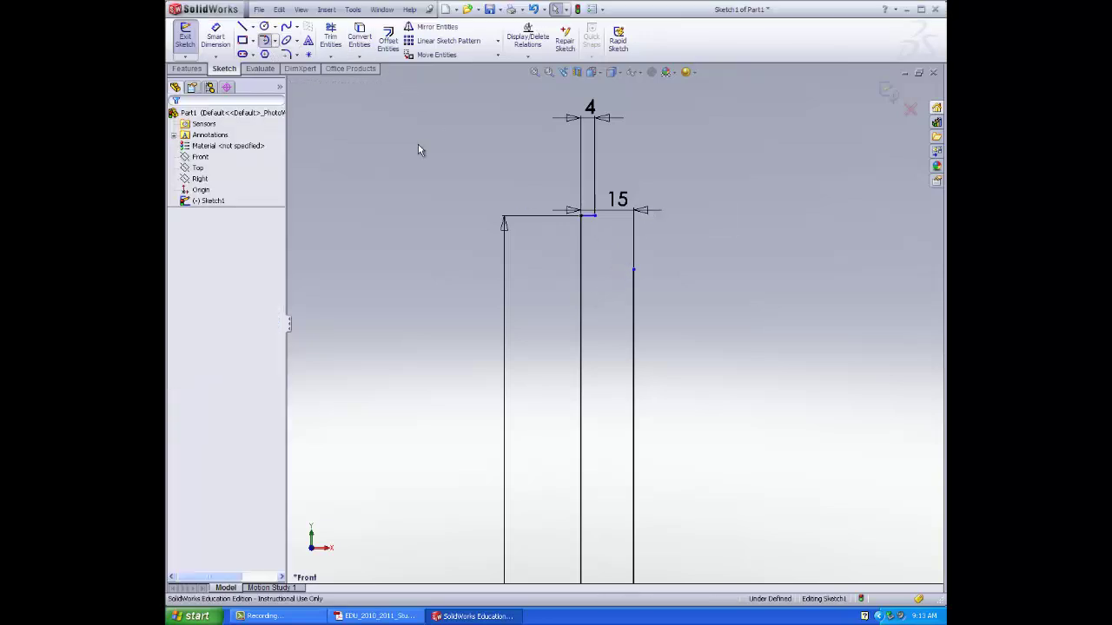
left_click(633, 271)
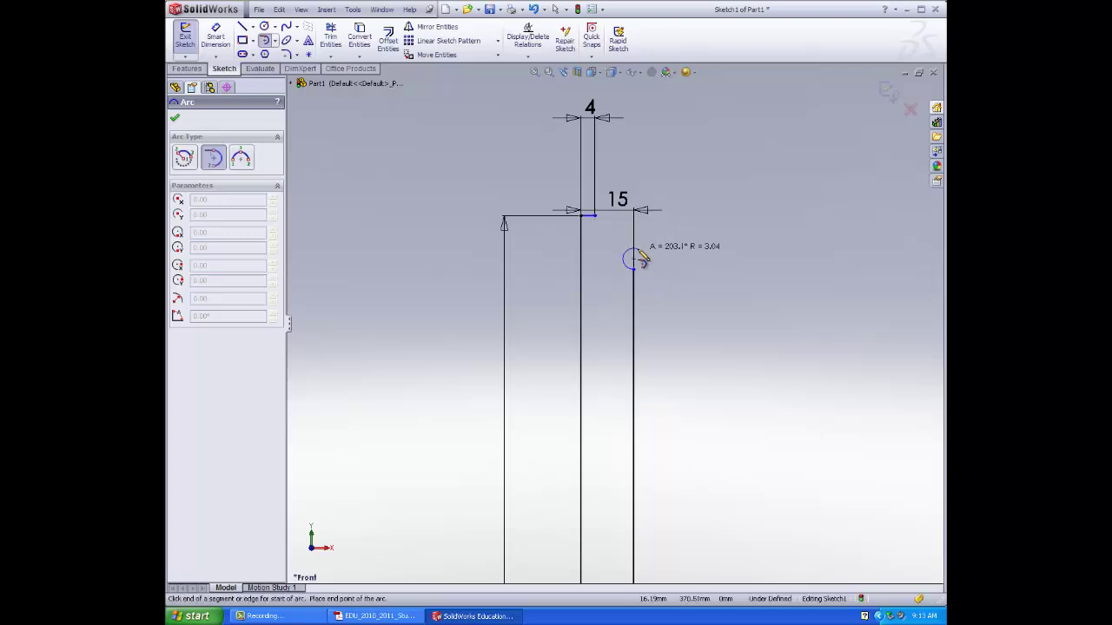
key("Escape")
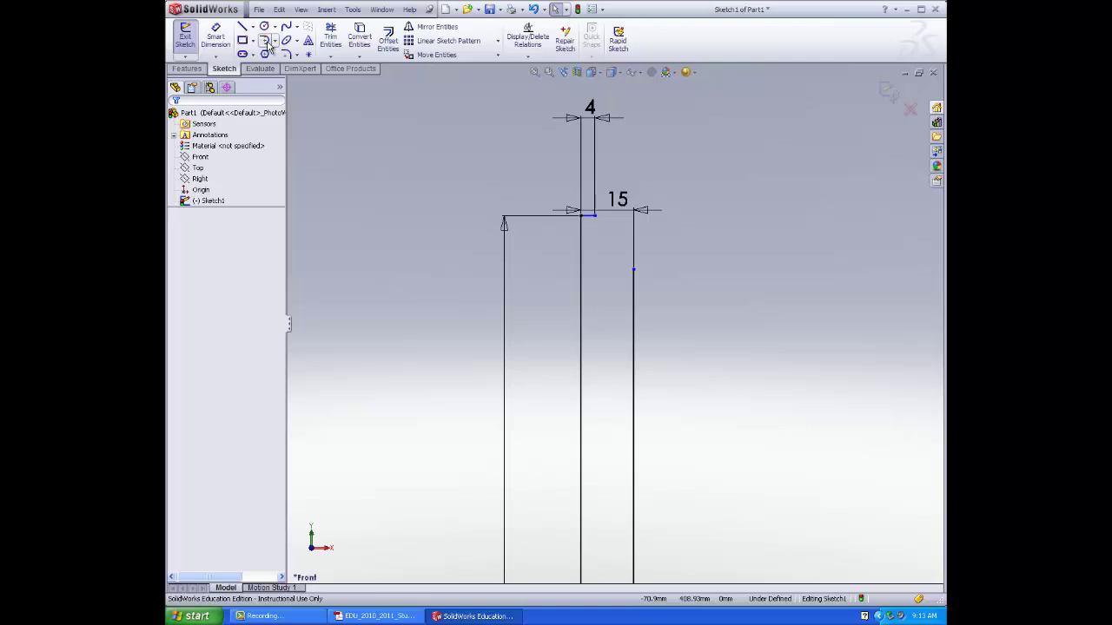
- Draw a three-point arc from the top line's corner to the right vertical line's top endpoint
left_click(275, 41)
left_click(287, 76)
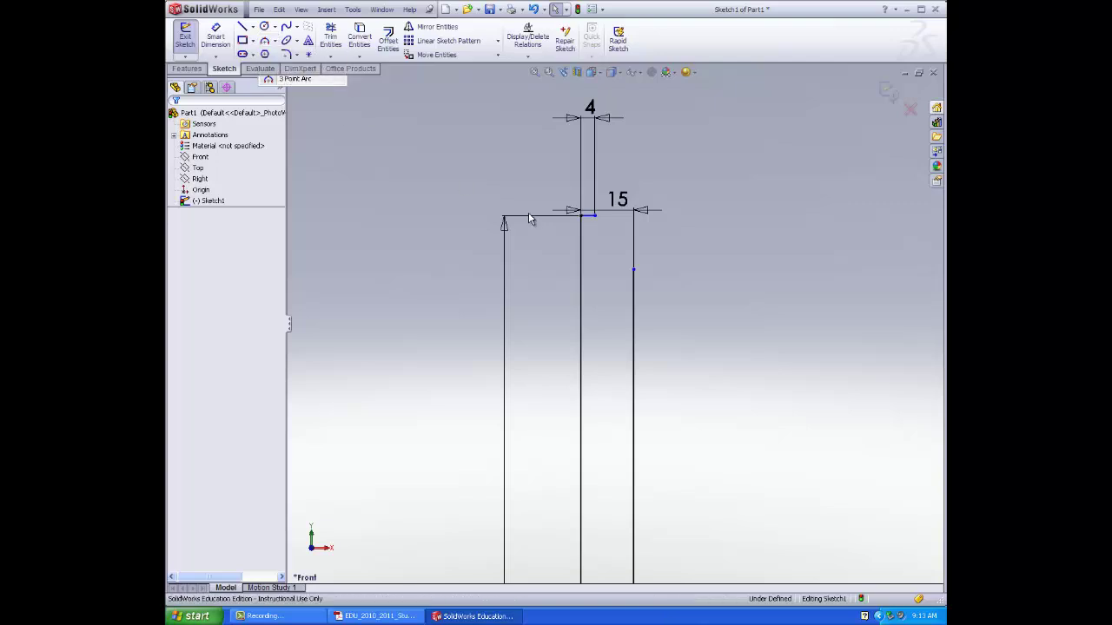
left_click(594, 215)
left_click(634, 270)
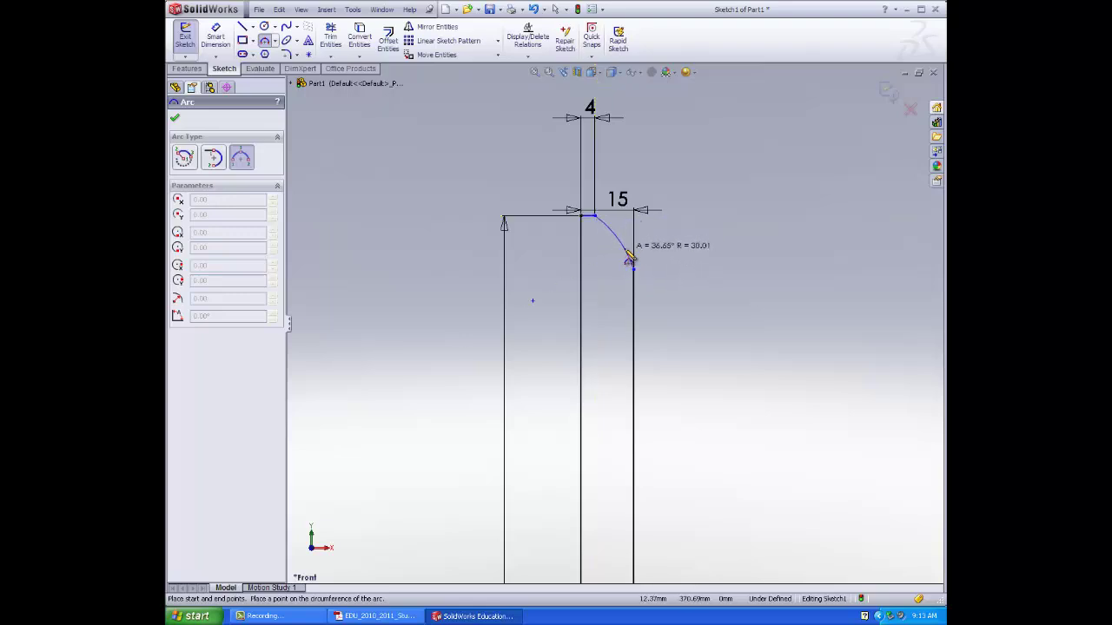
key("Escape")
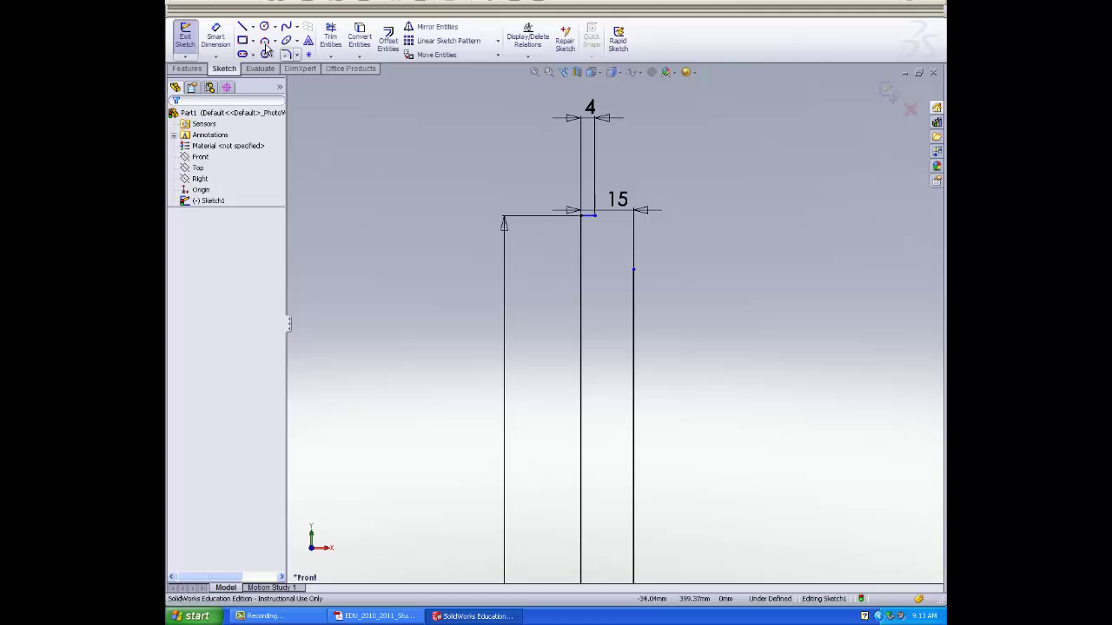
left_click(265, 39)
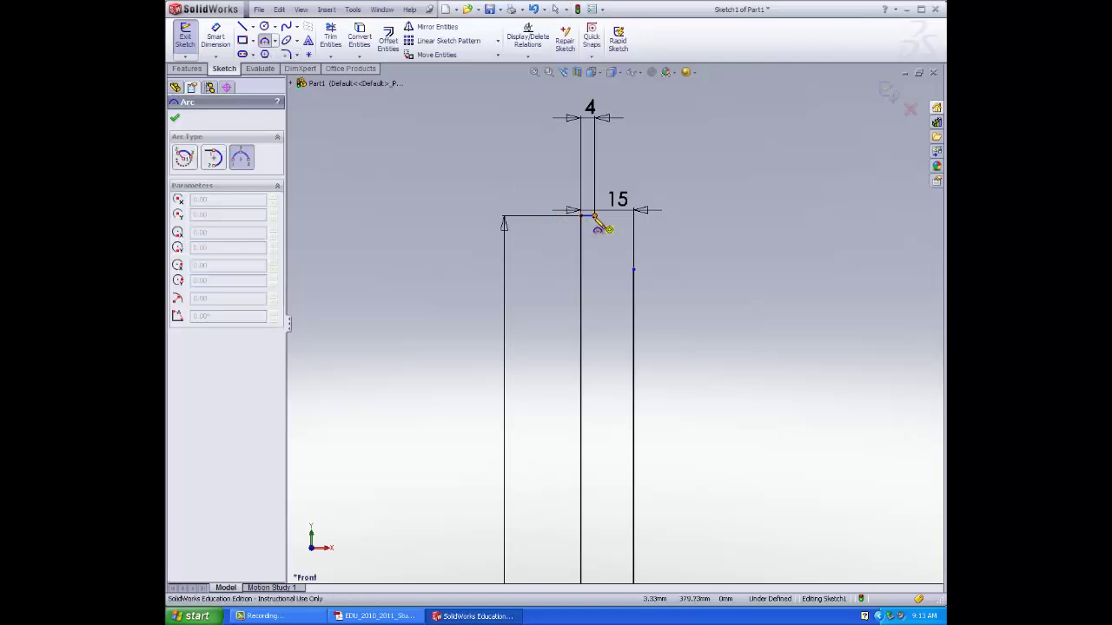
left_click_drag(594, 216, 633, 270)
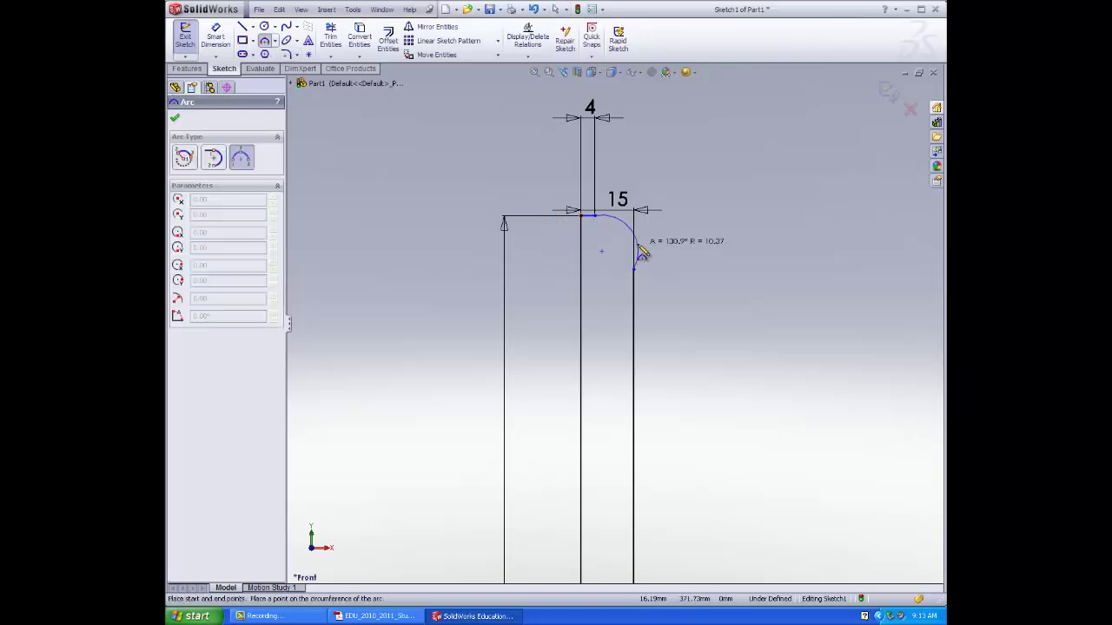
left_click(627, 254)
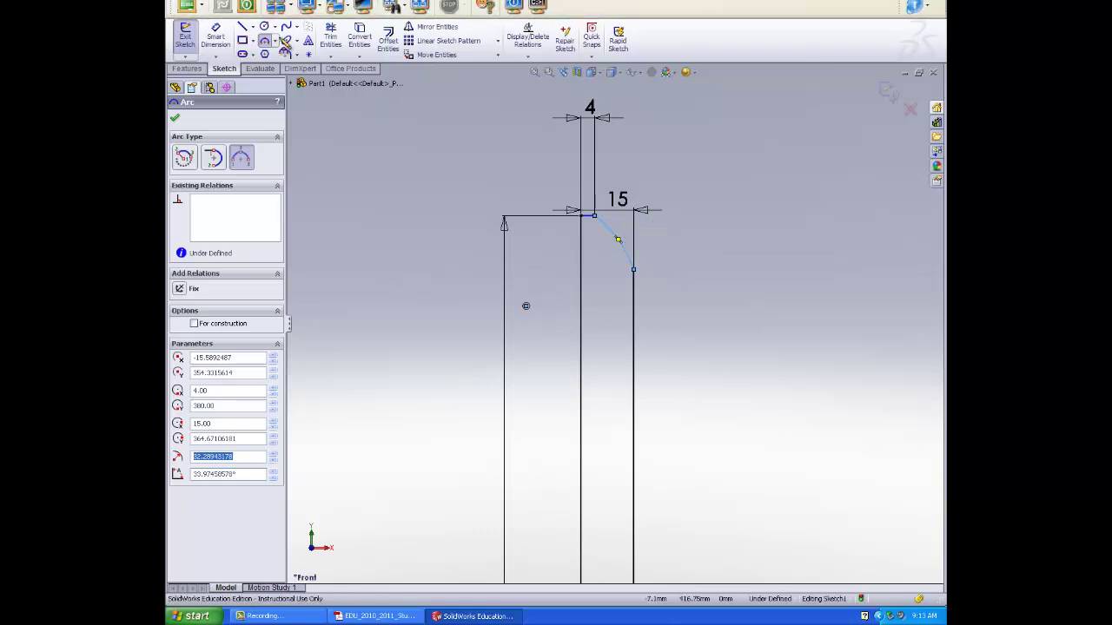
key("Escape")
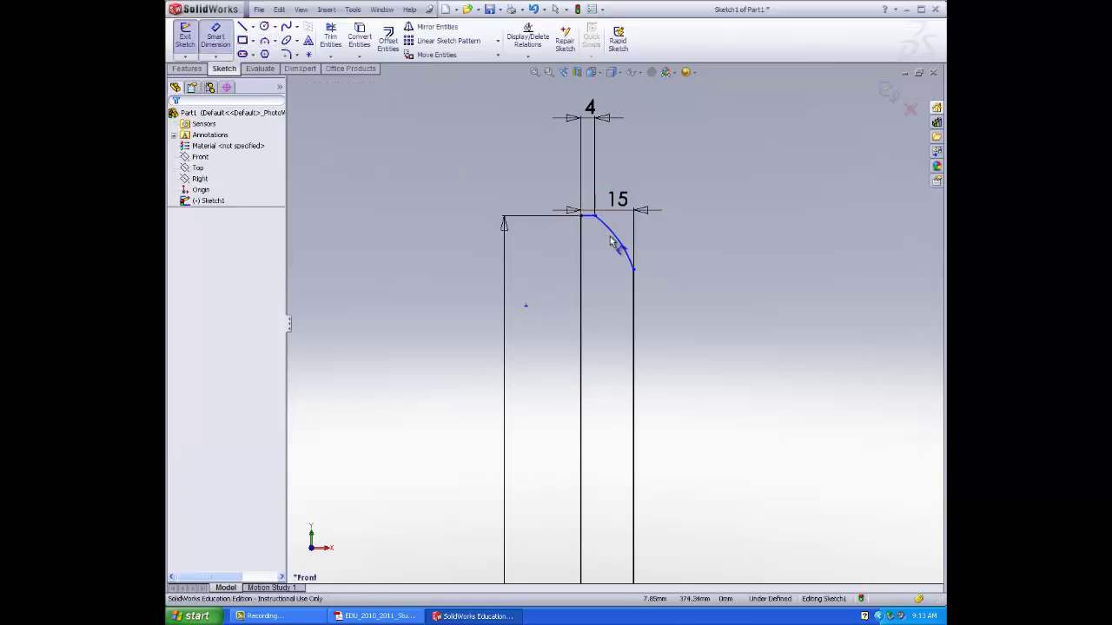
left_click(615, 246)
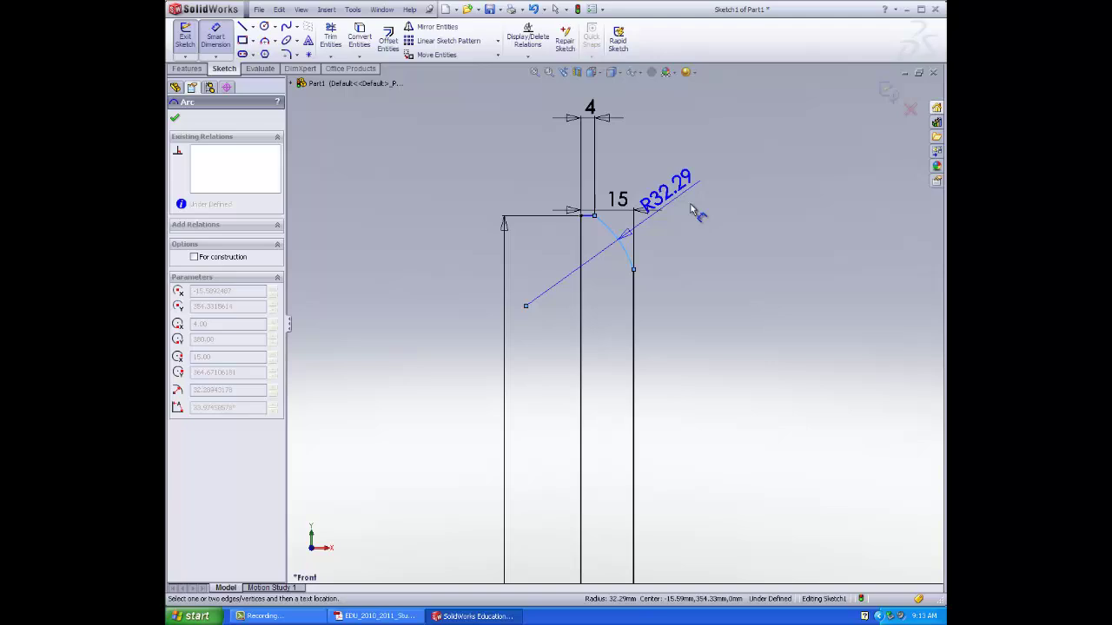
left_click(695, 207)
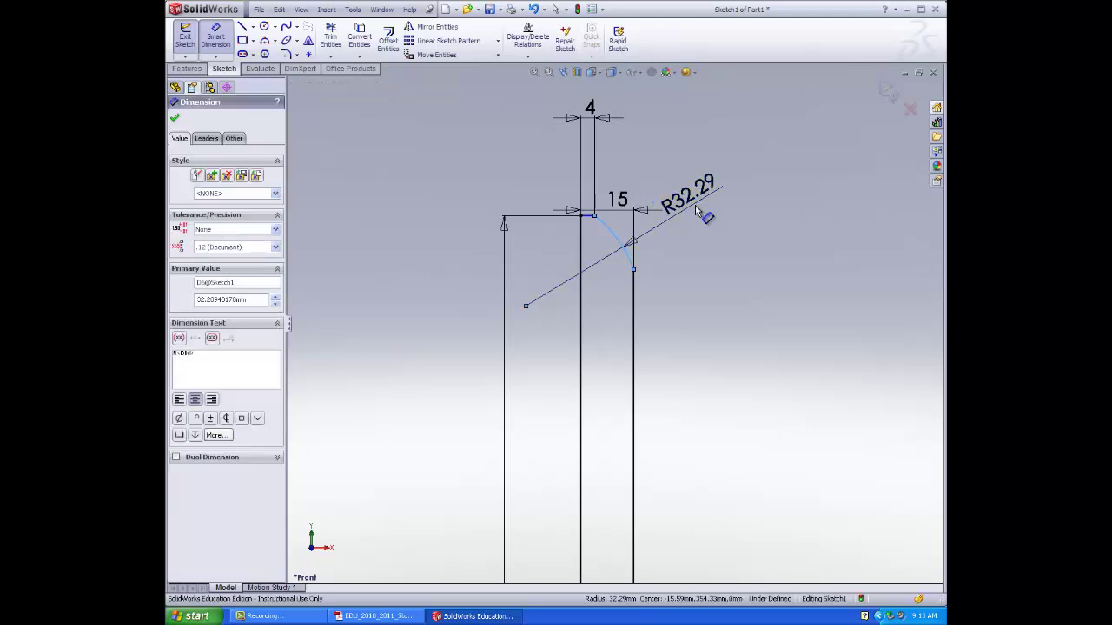
type("35")
key("Return")
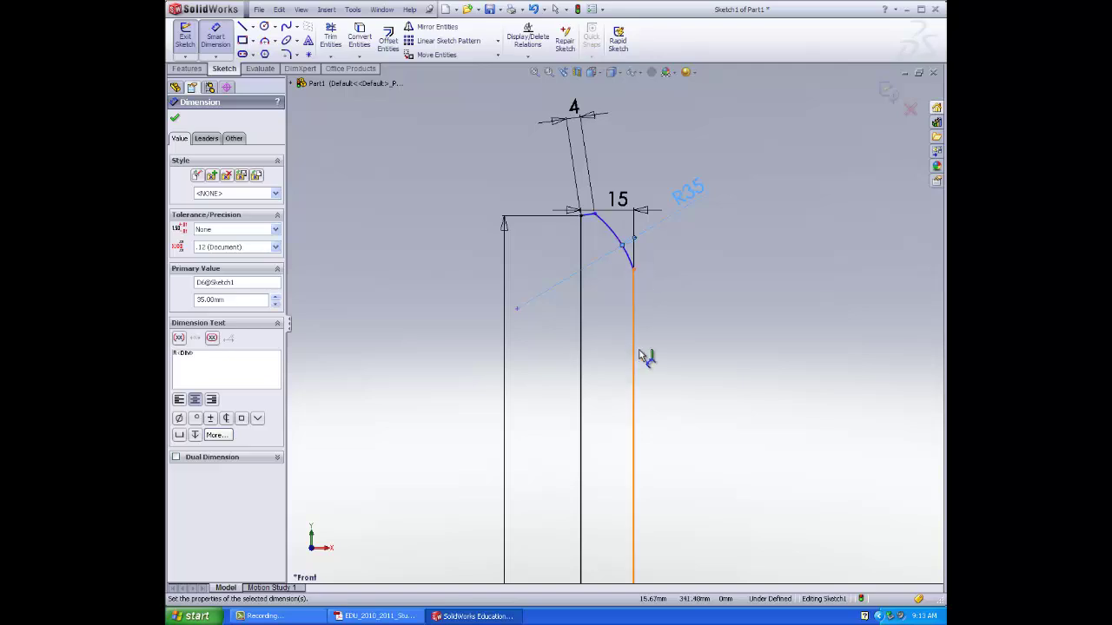
scroll(652, 339, "up", 3)
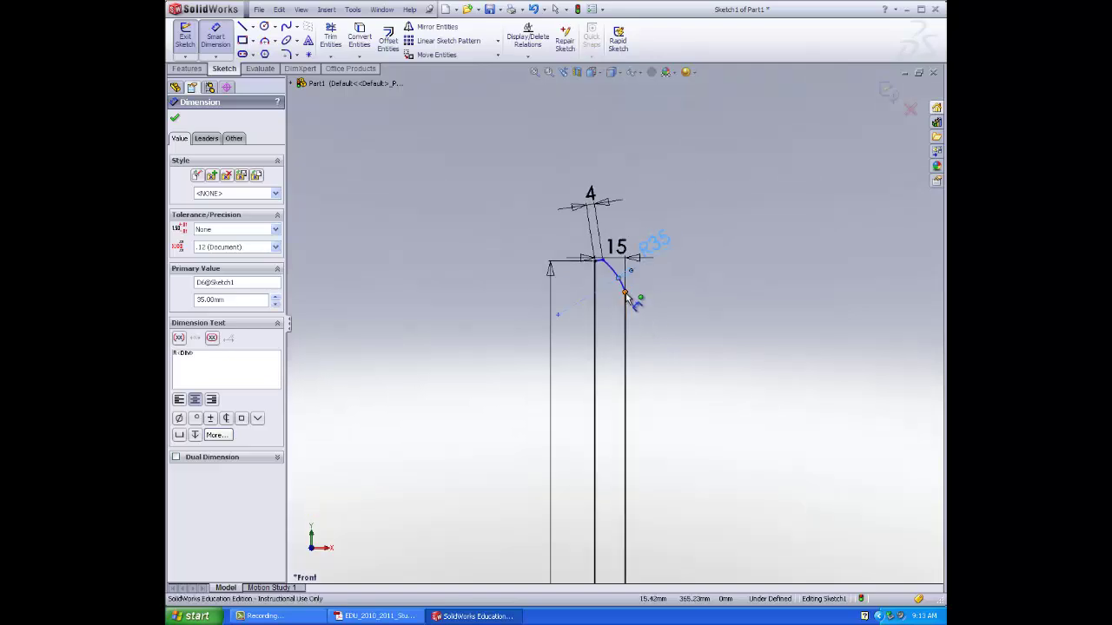
left_click(626, 295)
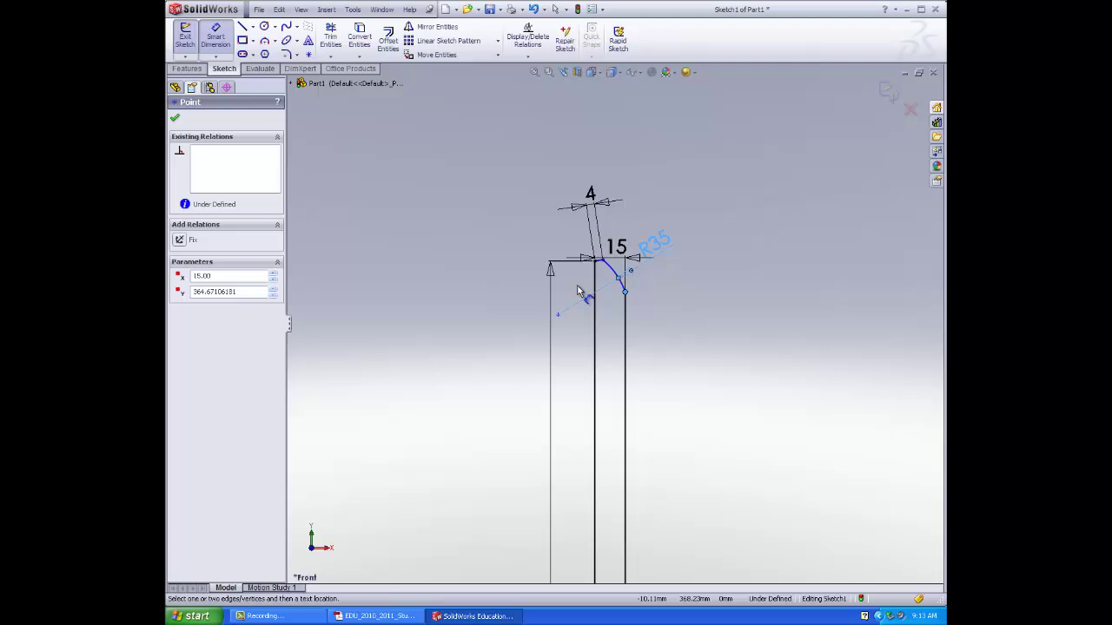
scroll(595, 278, "down", 4)
scroll(612, 253, "down", 2)
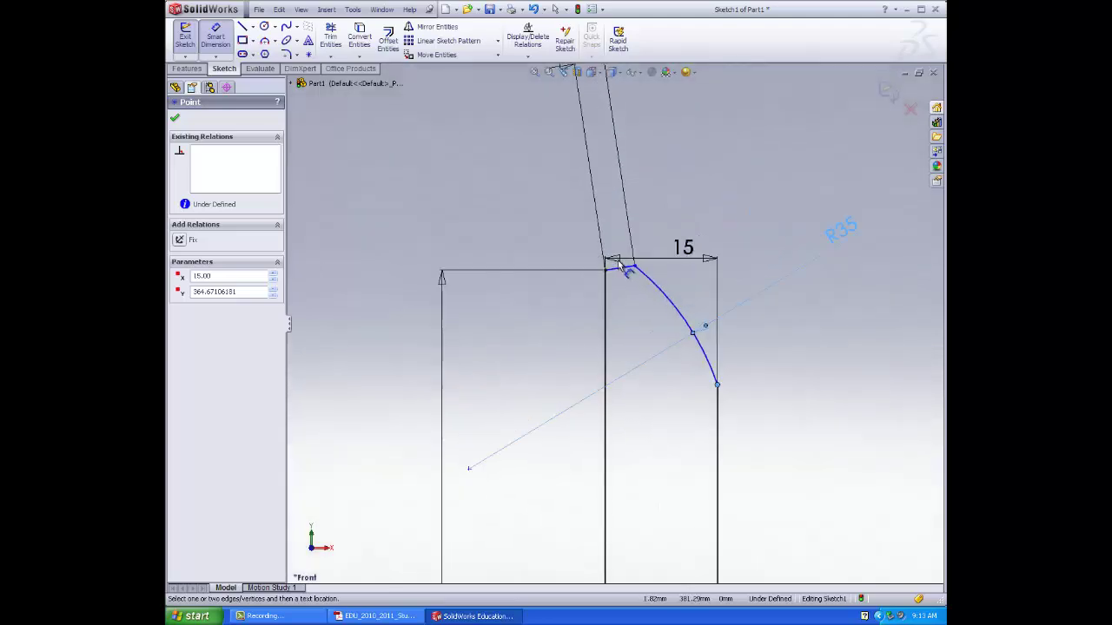
- Begin a relation on the vertical line, cancel it, and zoom out to the whole profile
left_click(527, 55)
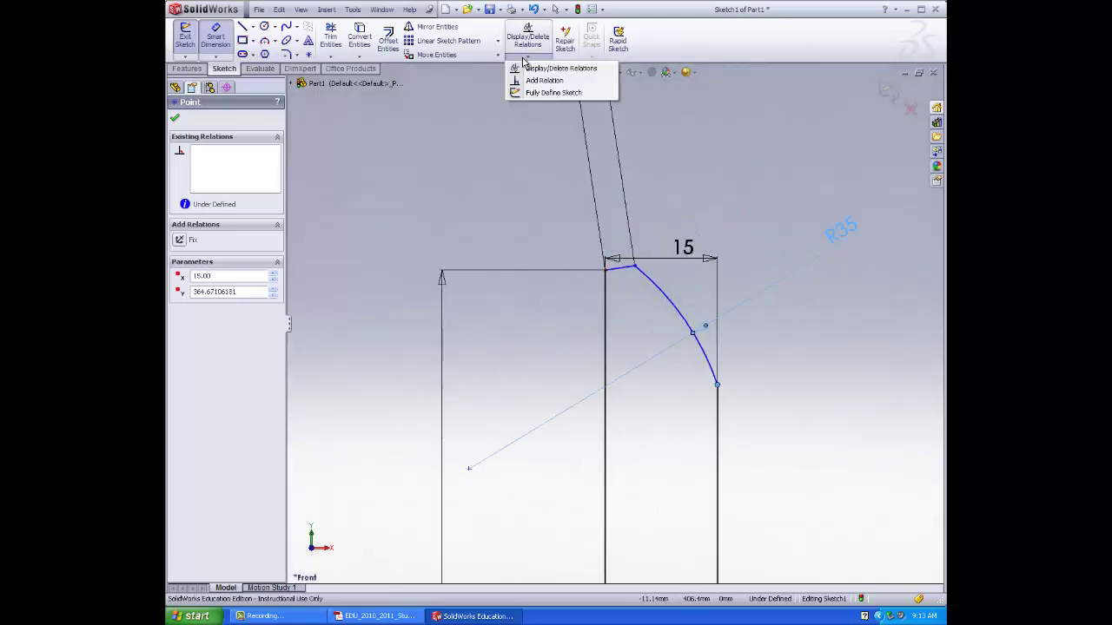
left_click(609, 290)
left_click(607, 299)
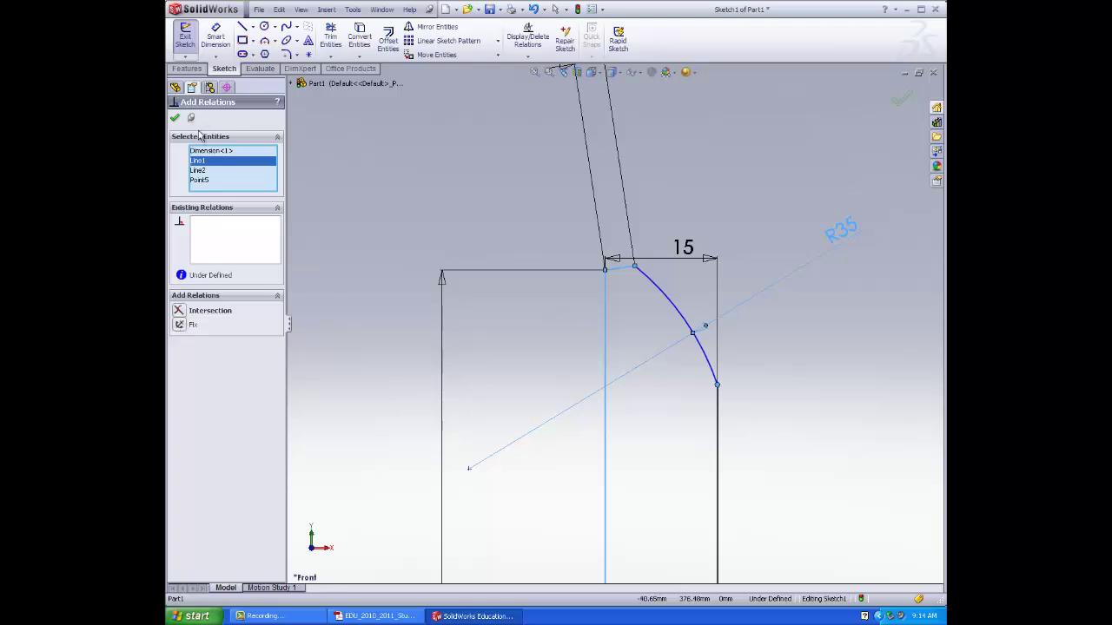
key("Escape")
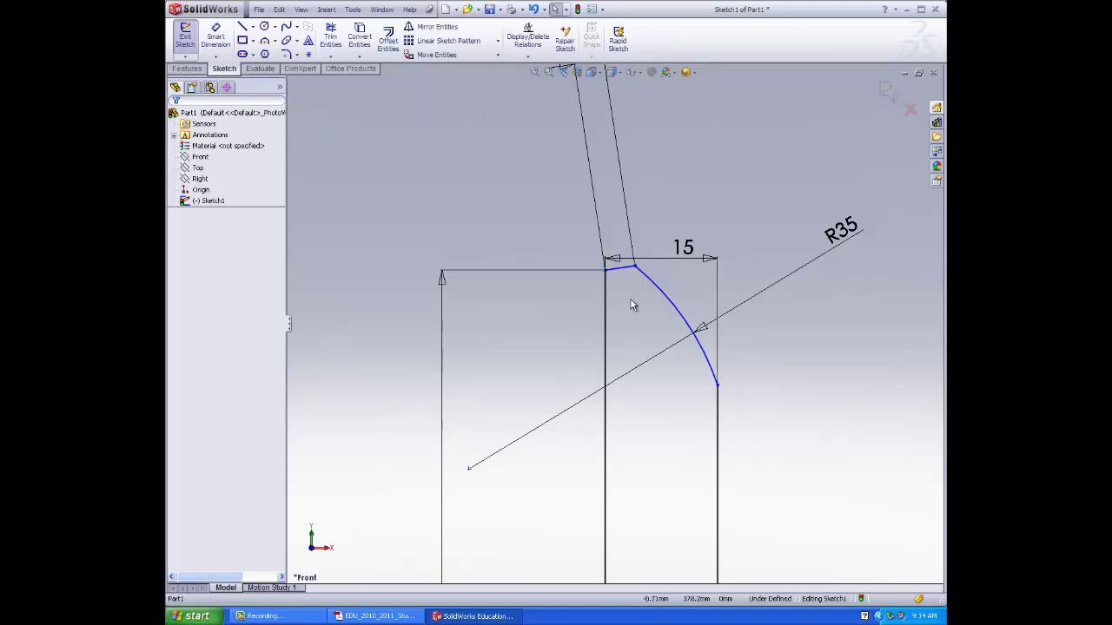
key("z")
key("z")
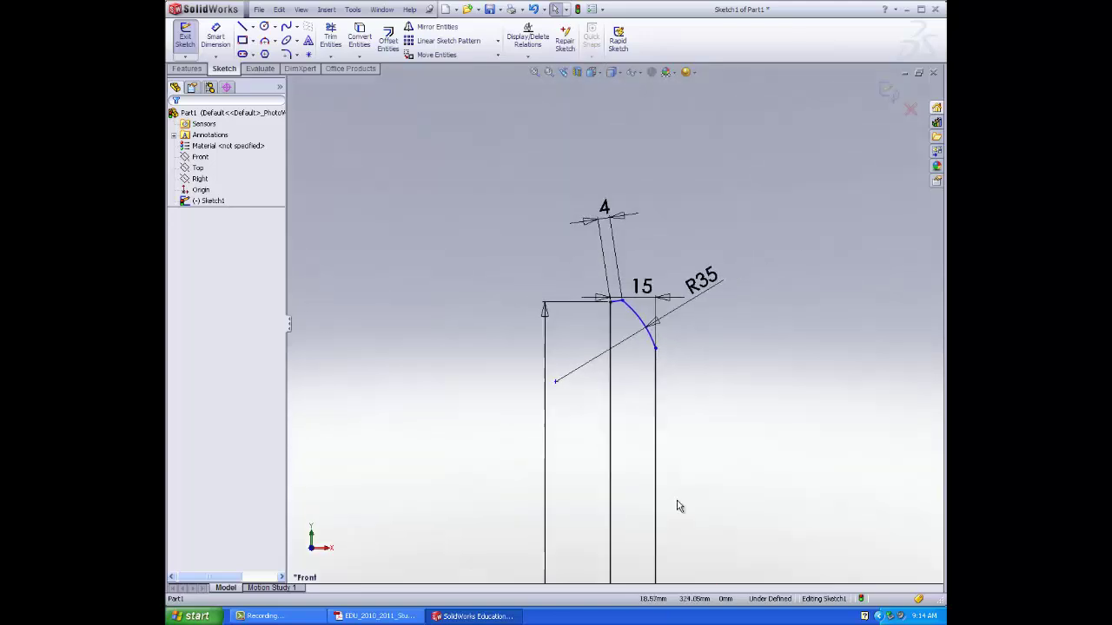
key("z")
key("z")
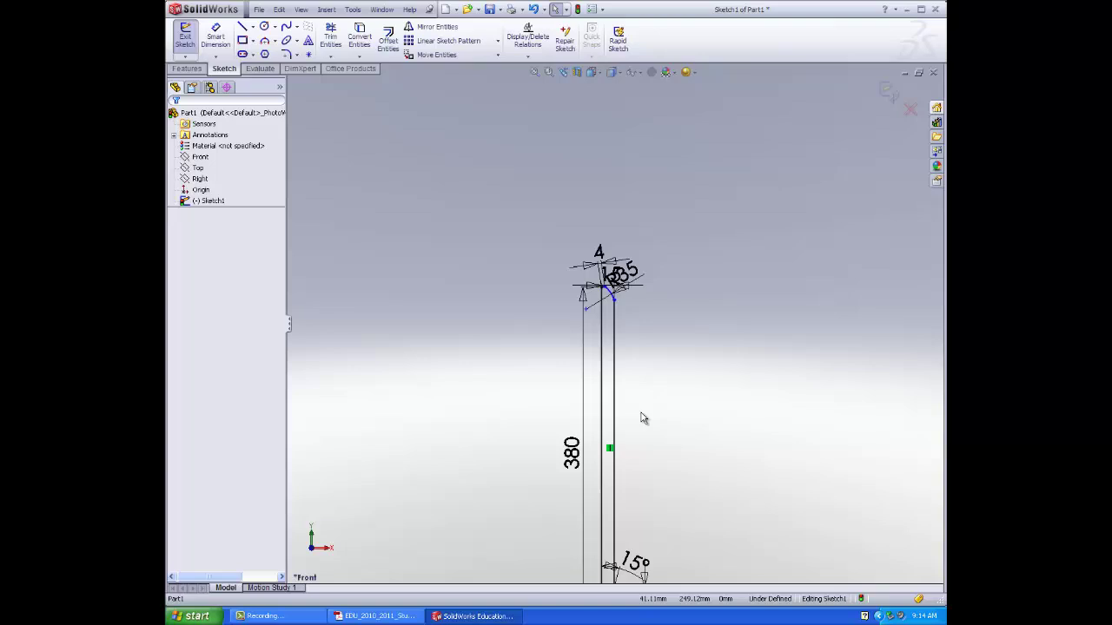
key("z")
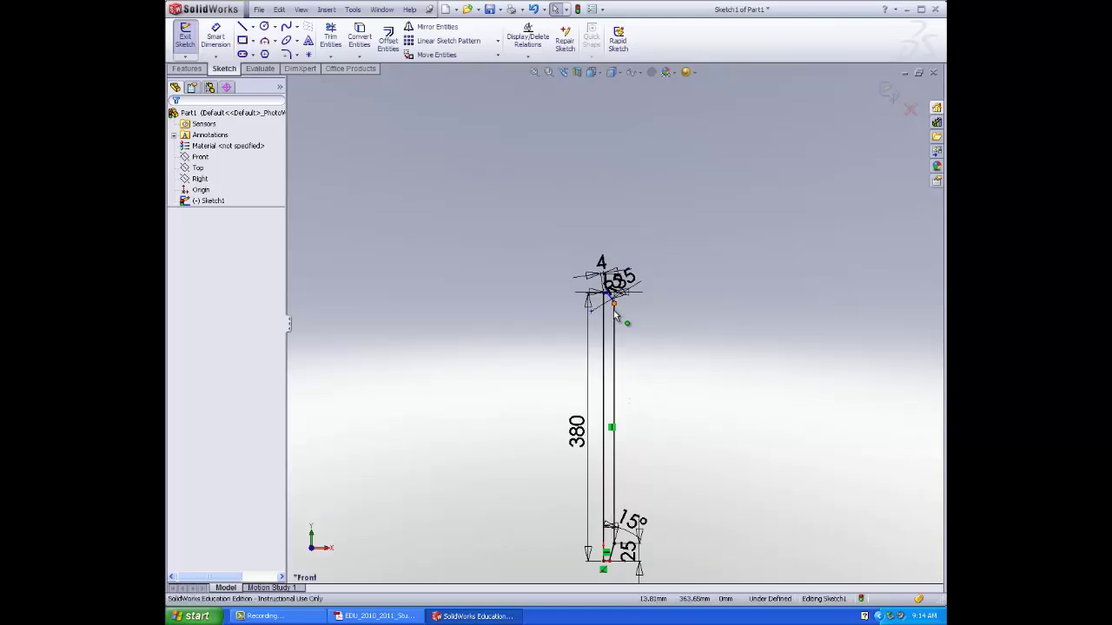
- Slide the R35 arc's endpoint down the right line and snap its top endpoint onto the line corner
left_click_drag(613, 310, 612, 316)
scroll(608, 306, "up", 5)
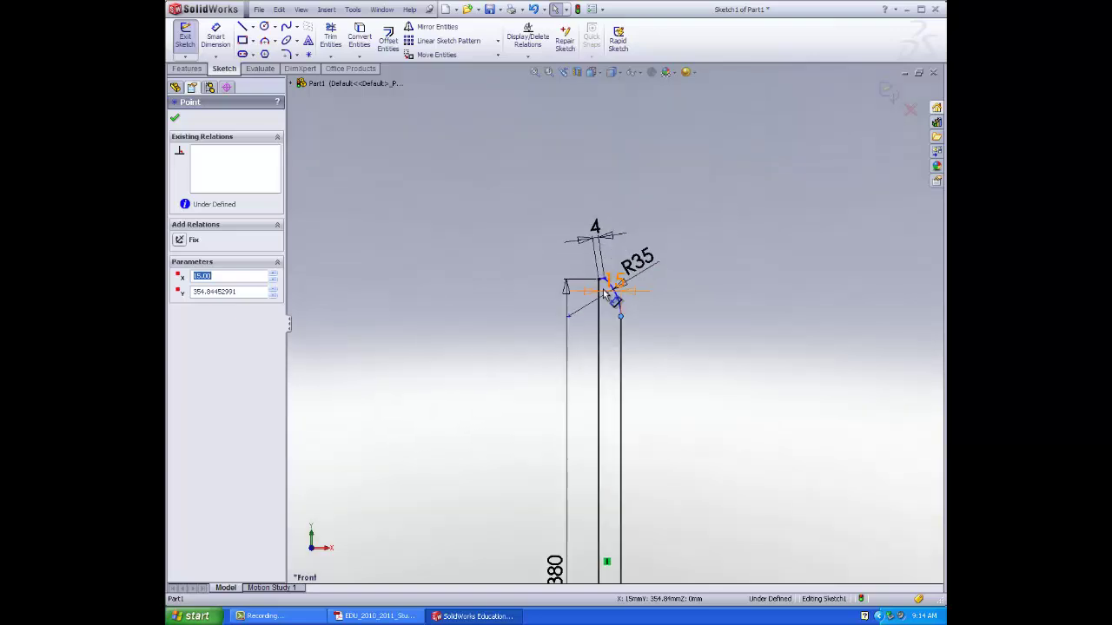
left_click_drag(628, 333, 626, 347)
left_click(605, 278)
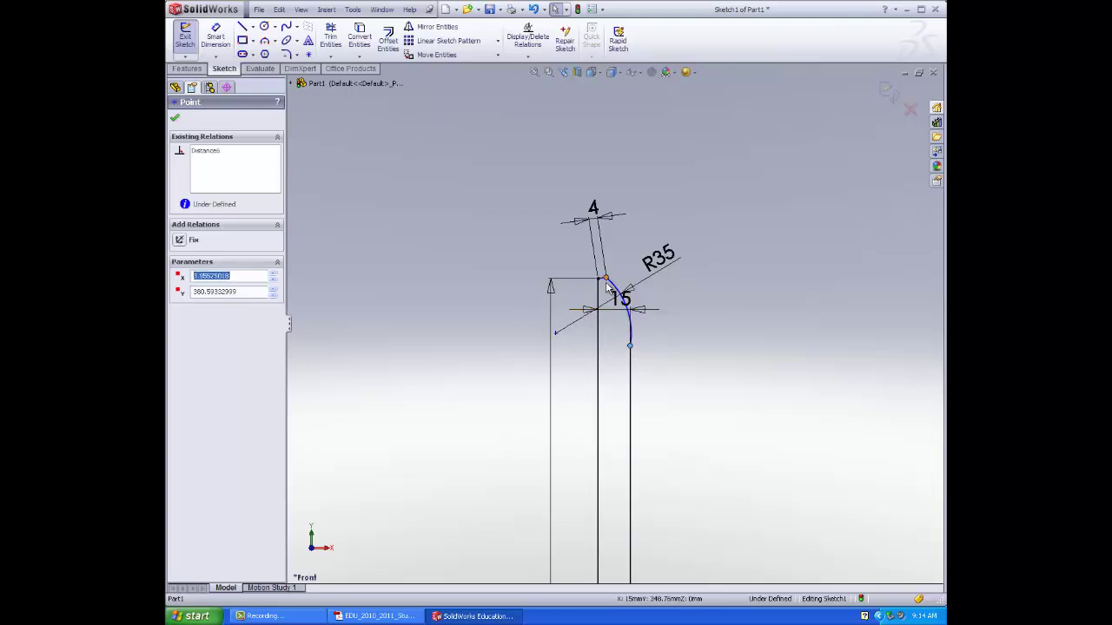
left_click_drag(606, 285, 602, 278)
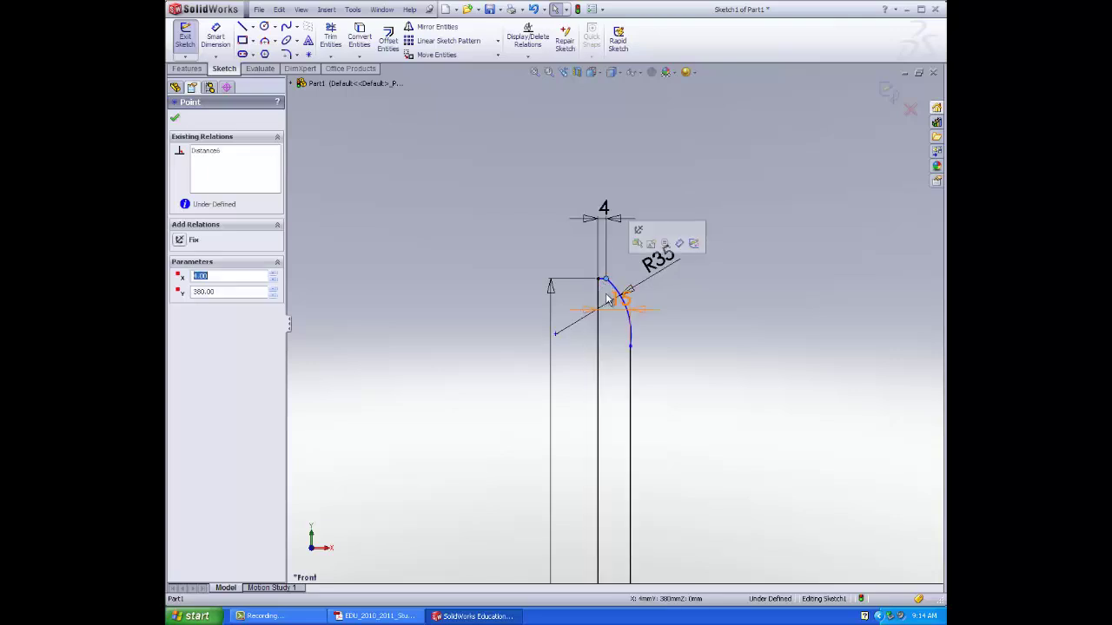
scroll(602, 278, "down", 5)
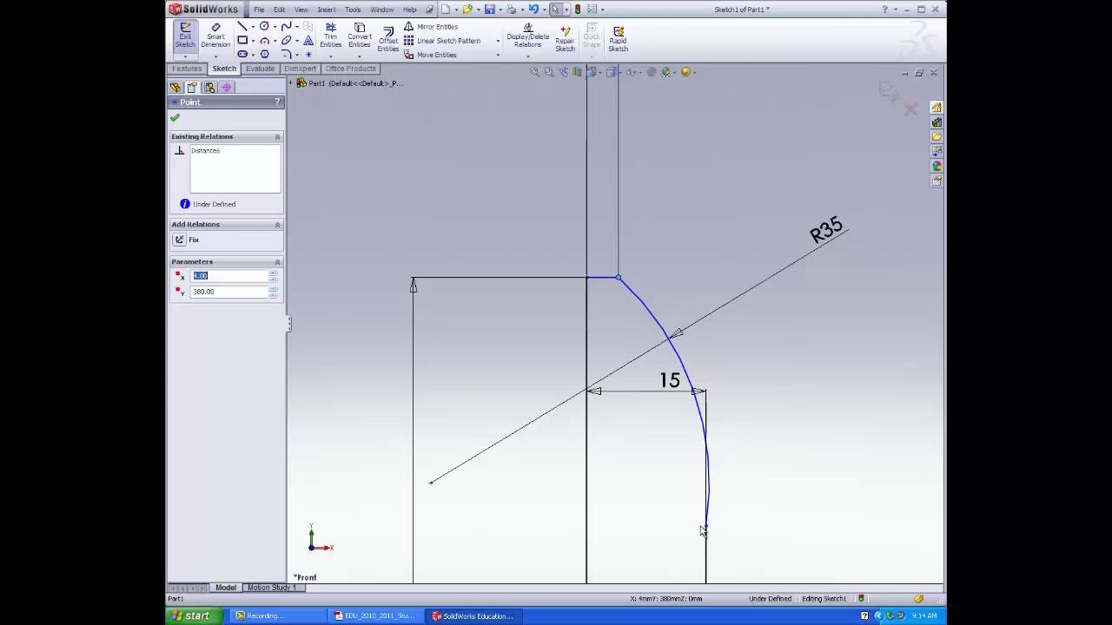
- Pull the arc's bottom endpoint up the right line and accept the edits
left_click(705, 525)
left_click_drag(705, 524, 705, 508)
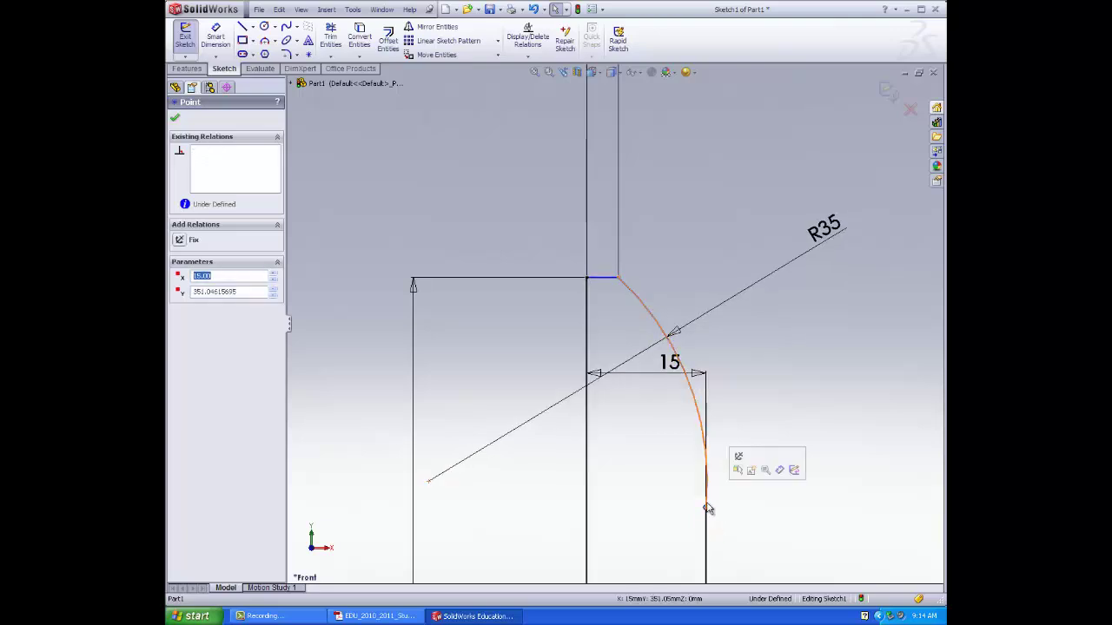
scroll(718, 499, "down", 5)
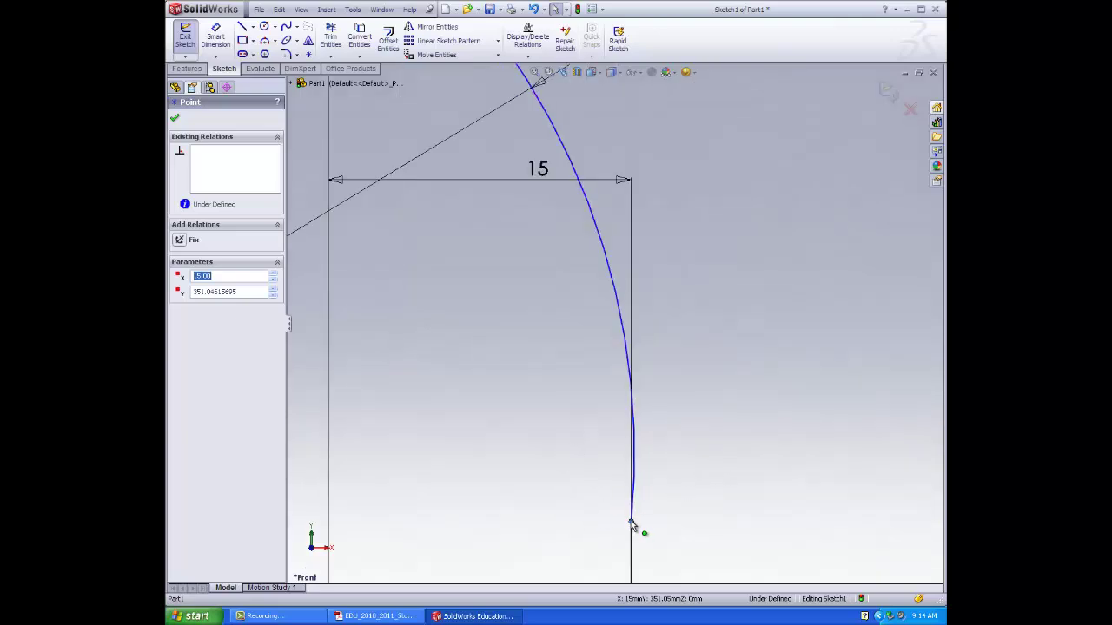
scroll(529, 380, "up", 6)
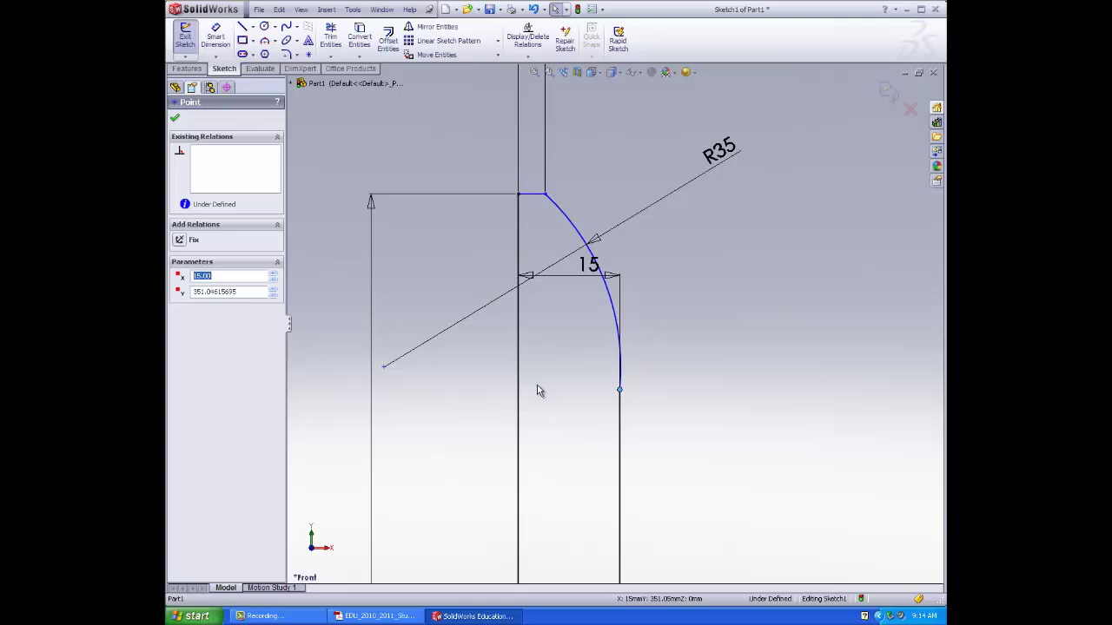
scroll(548, 399, "up", 6)
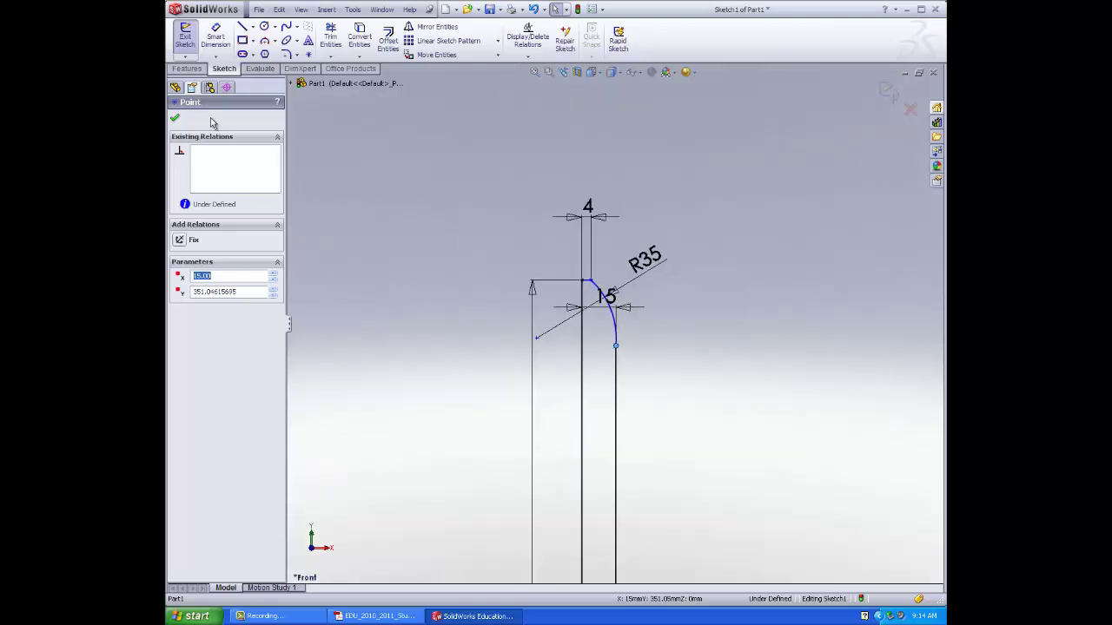
left_click(174, 120)
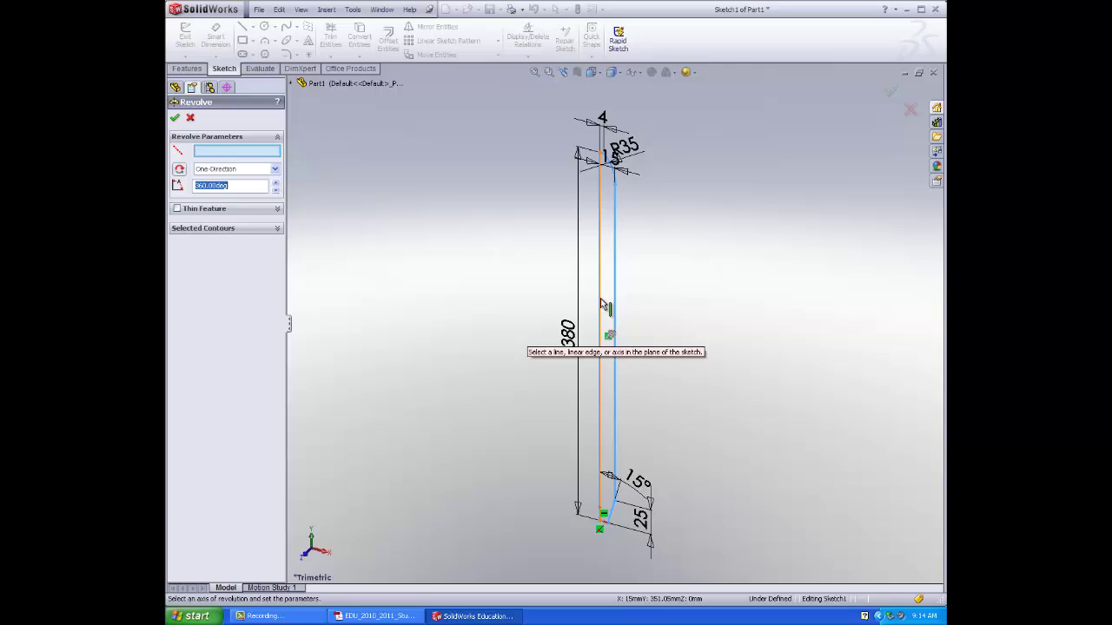
- Revolve the profile 360° about the centerline to create Revolve1
left_click(599, 304)
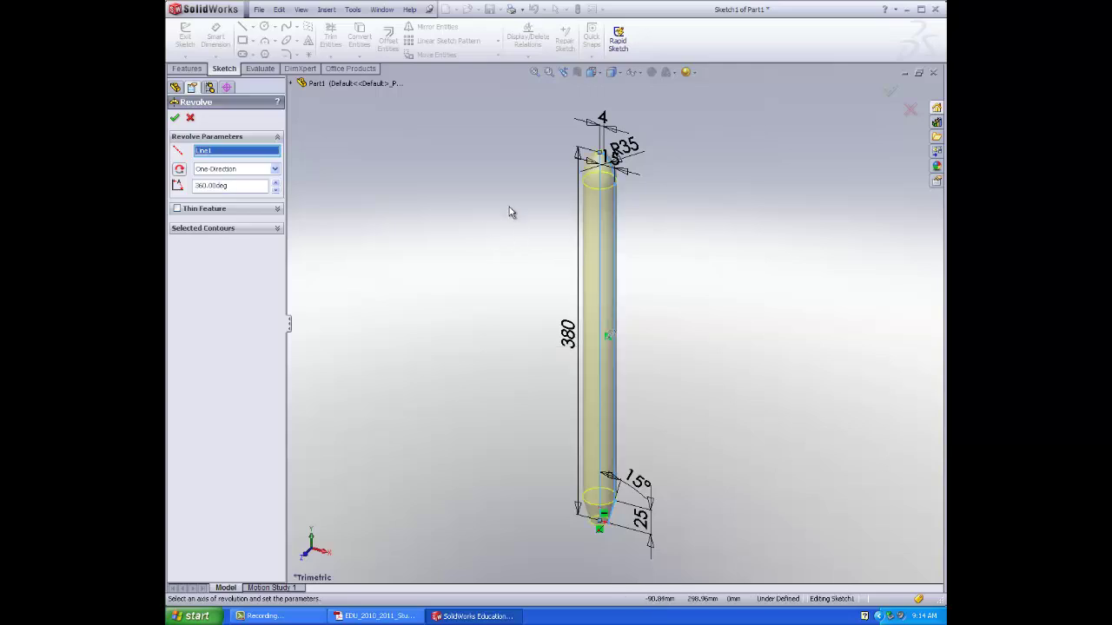
left_click(175, 118)
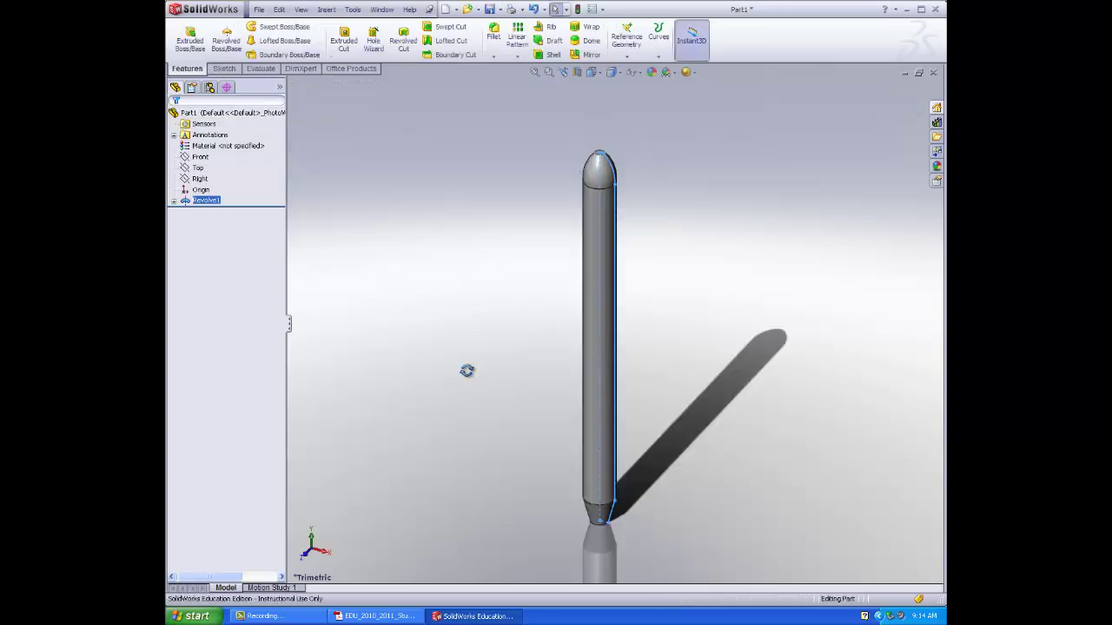
middle_click_drag(467, 371, 495, 374)
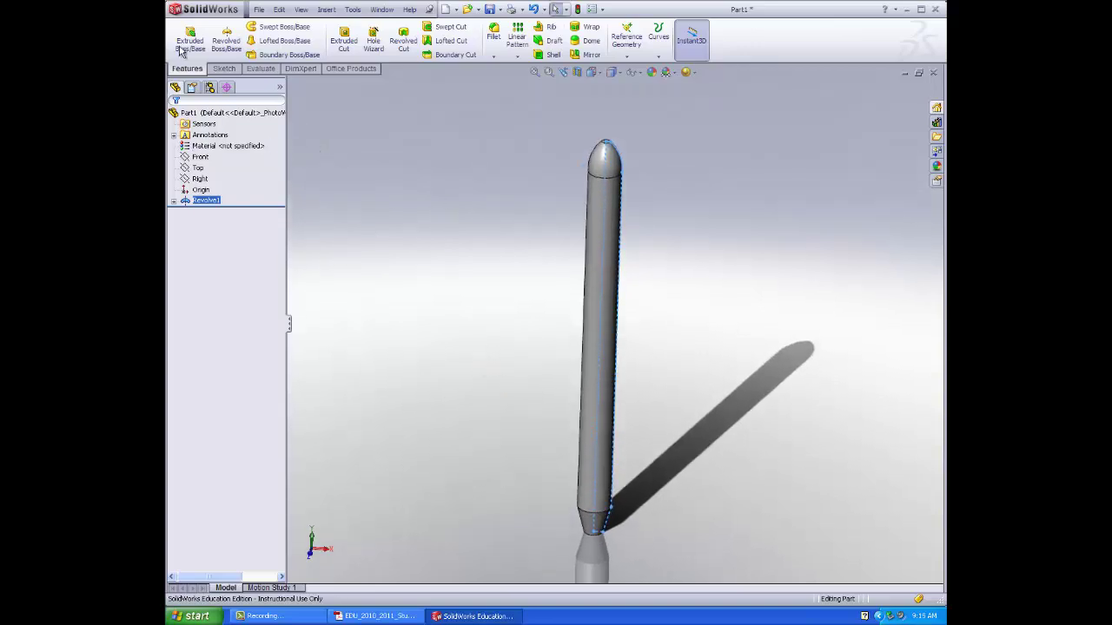
- Open a sketch on the candle's end face and draw a small circle centred on it
left_click(223, 68)
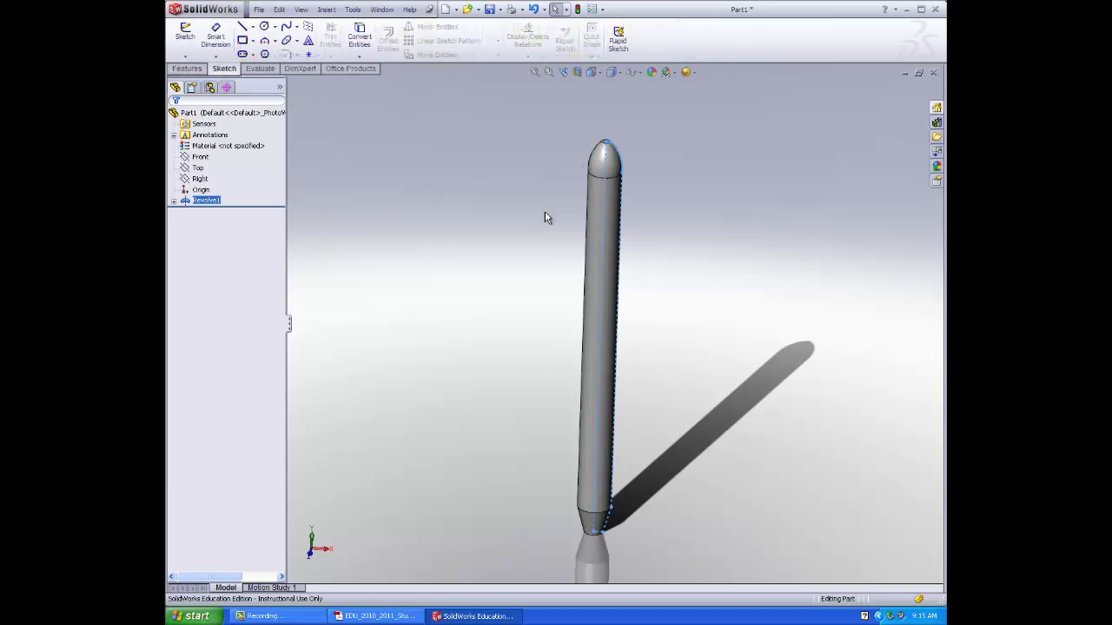
middle_click_drag(542, 190, 533, 341)
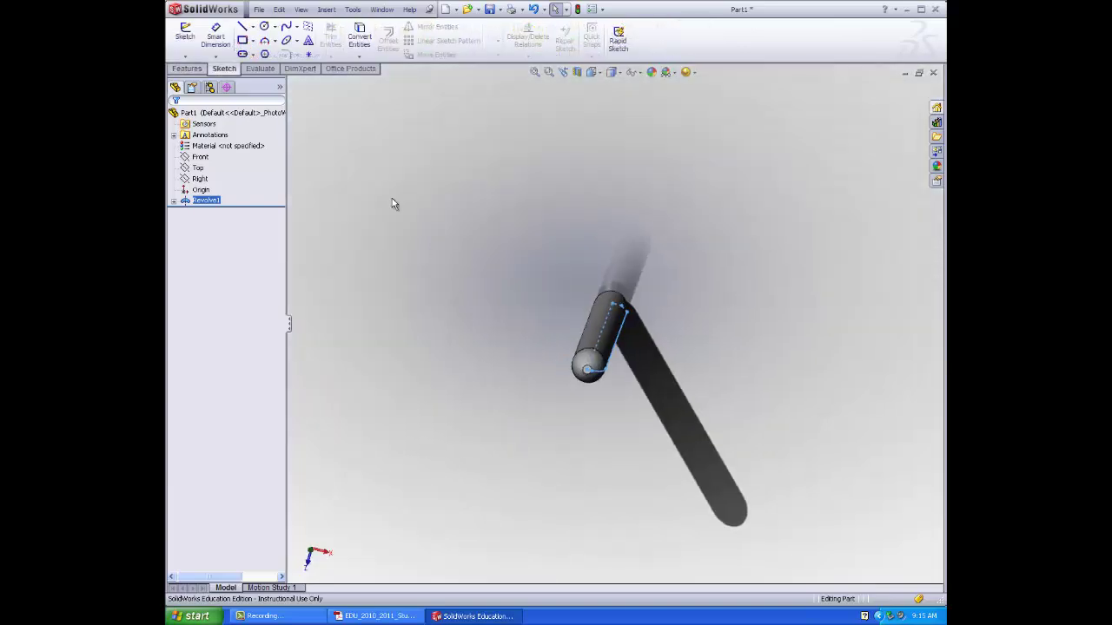
left_click(185, 35)
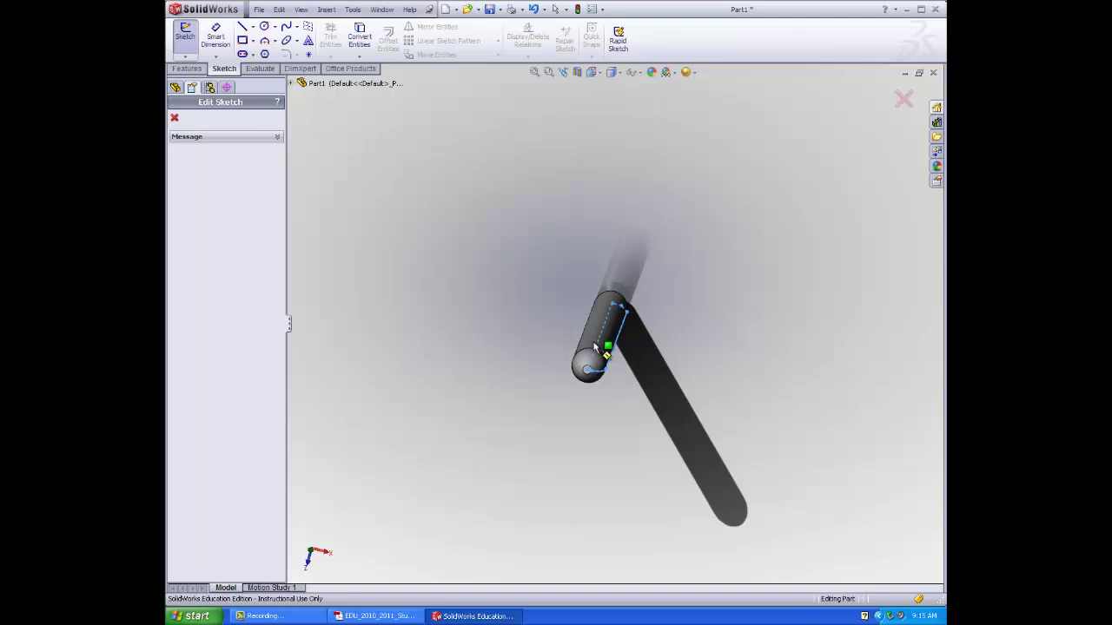
left_click(594, 372)
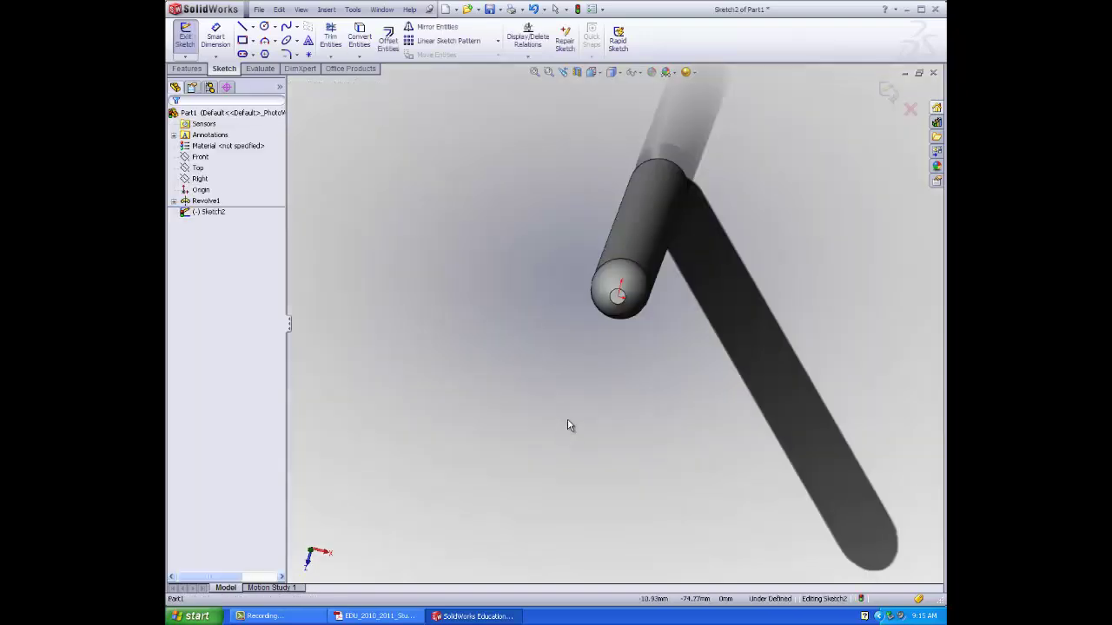
scroll(569, 267, "down", 5)
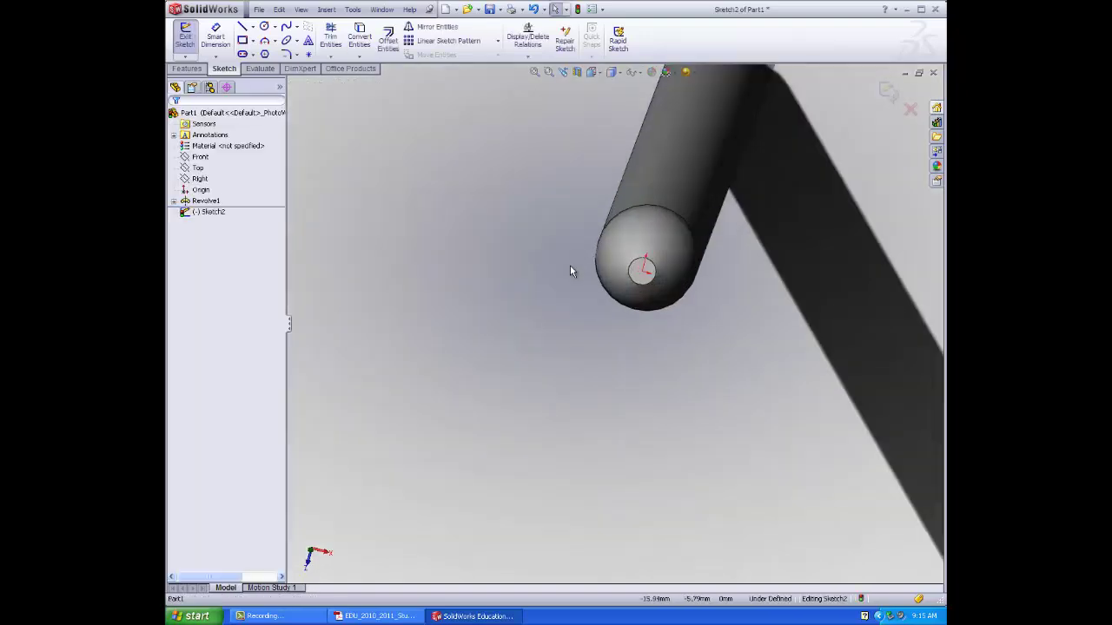
left_click(263, 28)
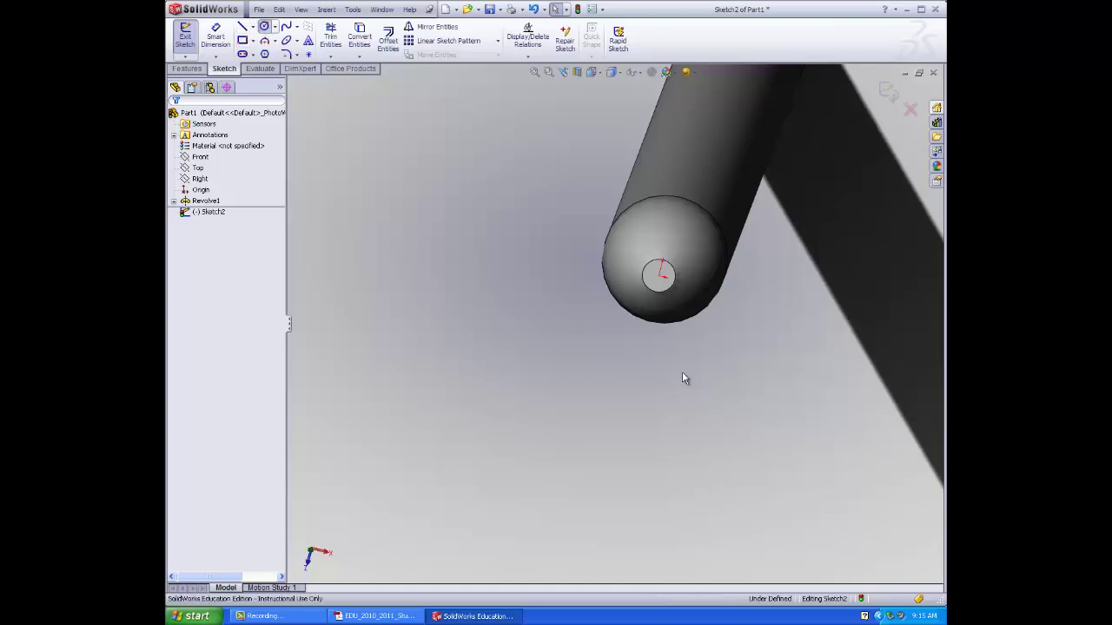
left_click(660, 276)
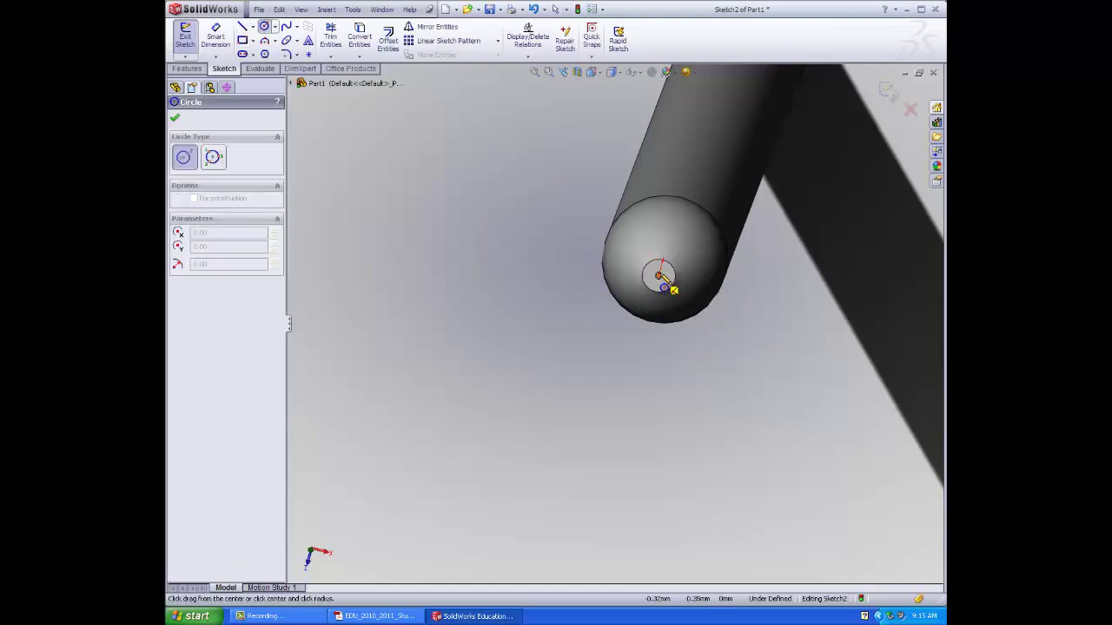
left_click(670, 271)
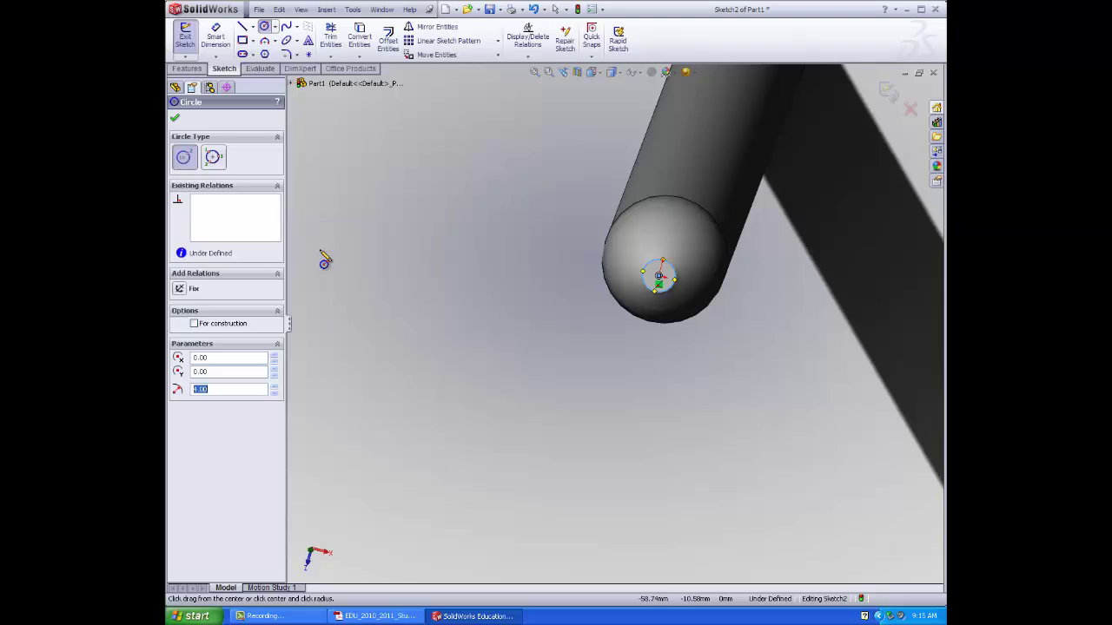
key("Escape")
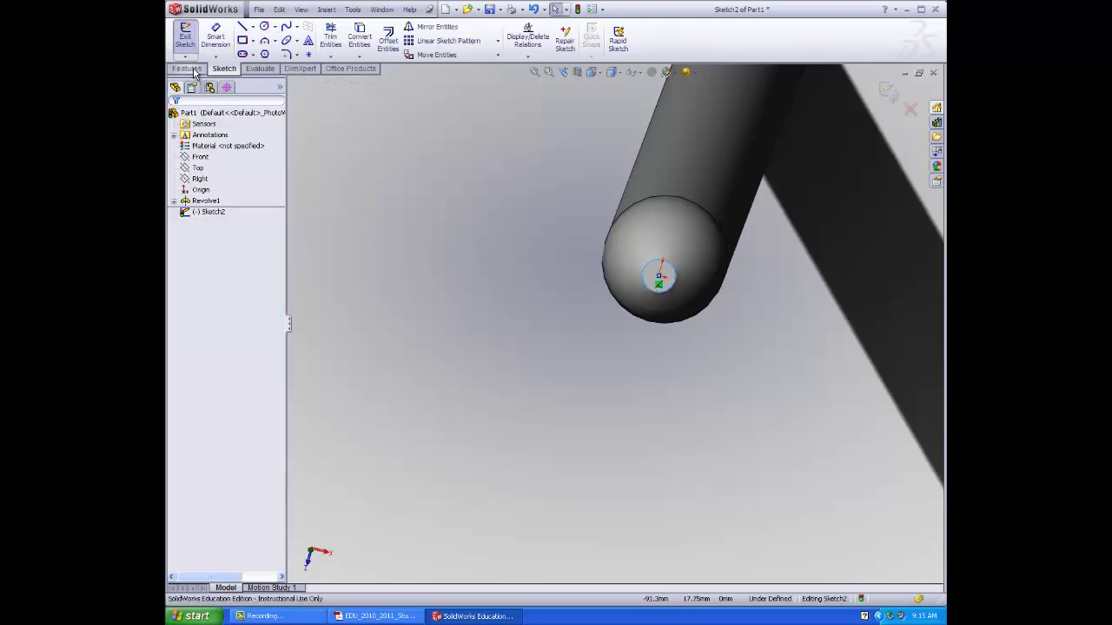
- Close Sketch2 and select the Front plane in the FeatureManager tree
left_click(185, 33)
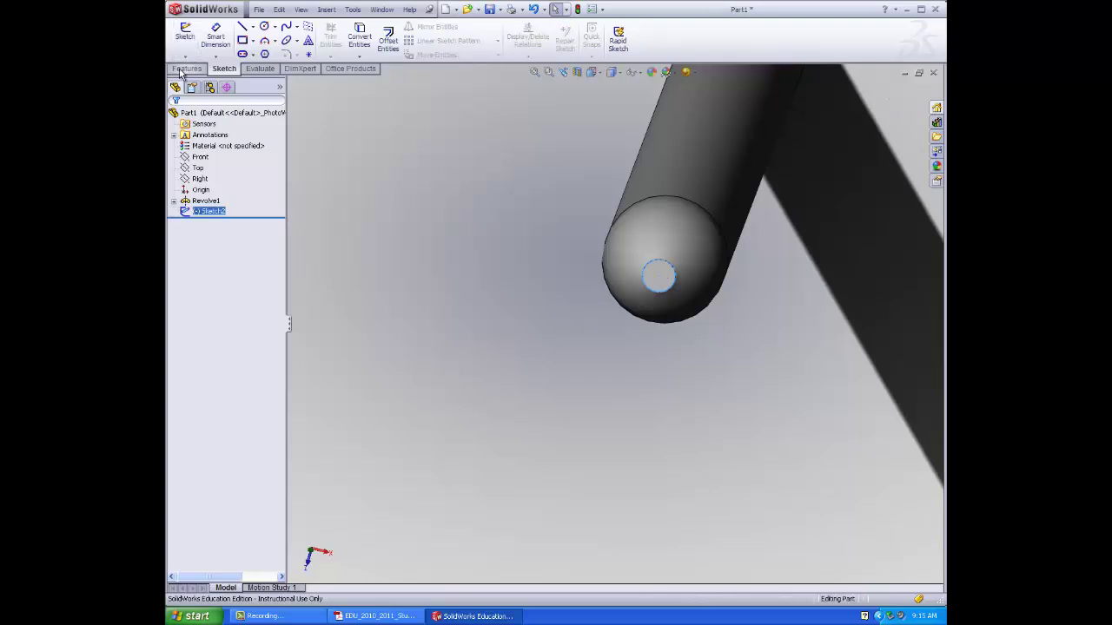
left_click(186, 68)
left_click(199, 168)
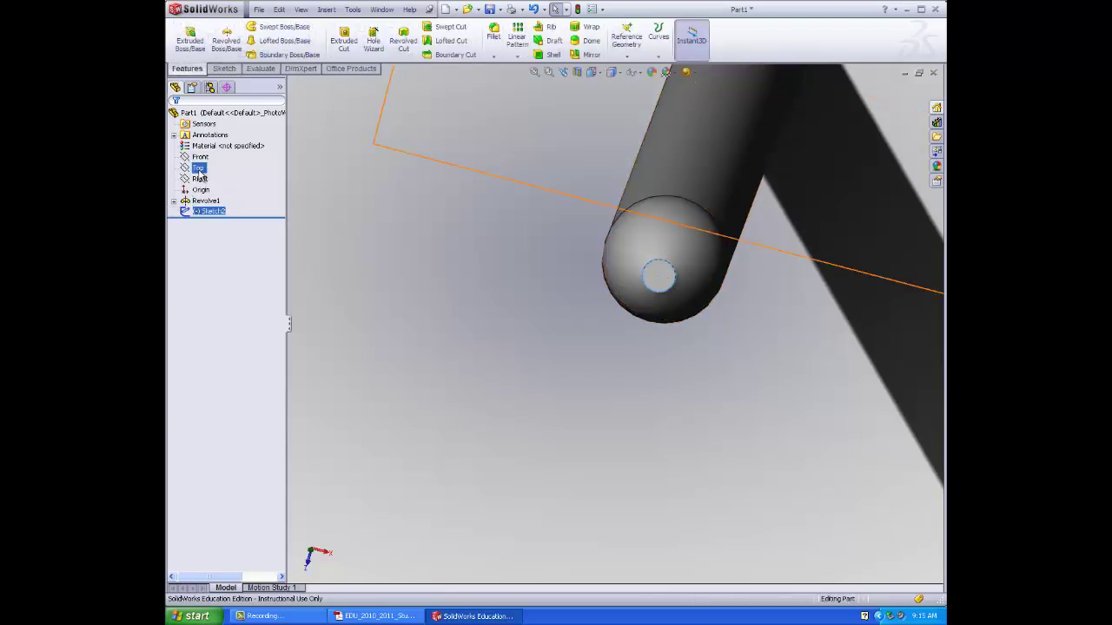
left_click(454, 266)
middle_click_drag(454, 266, 502, 224)
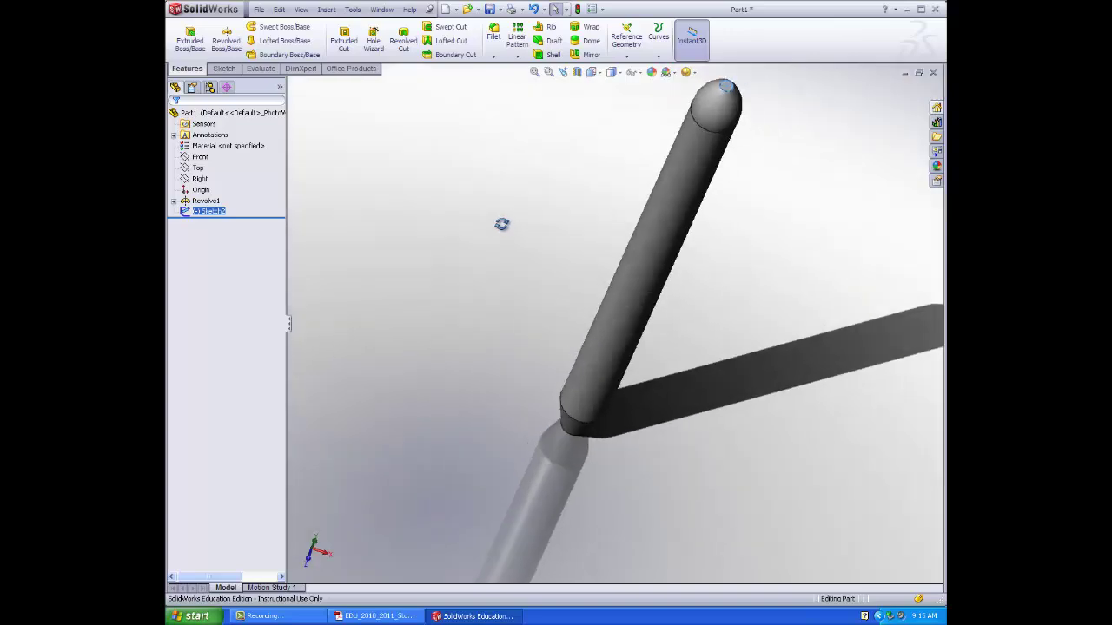
left_click(199, 168)
left_click(200, 157)
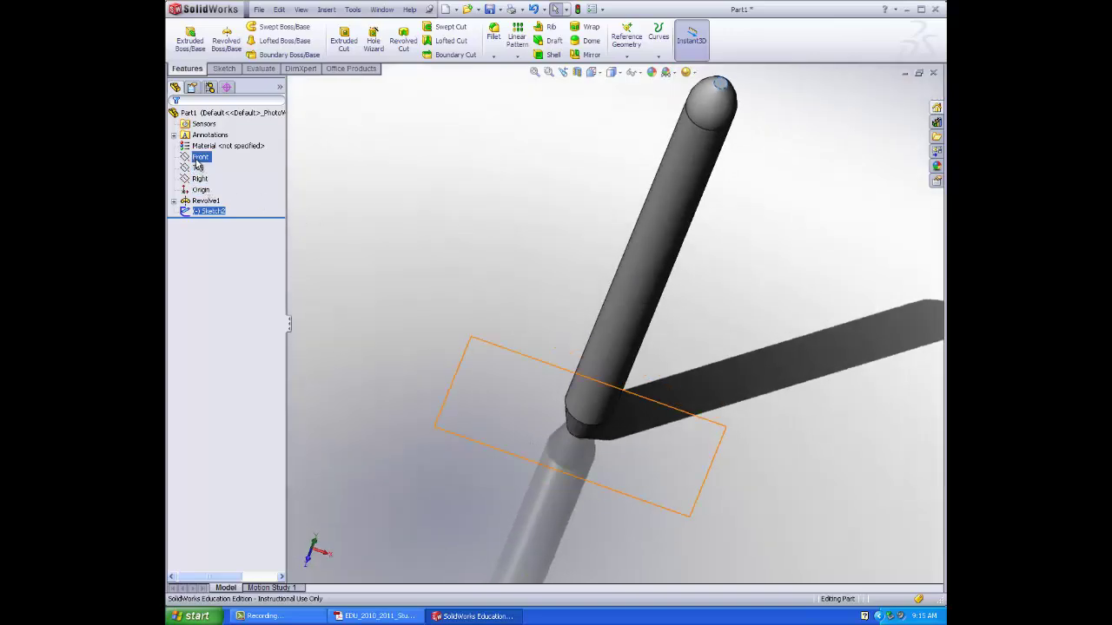
- Turn the view Normal To the Front plane and start a new sketch on it
left_click(594, 72)
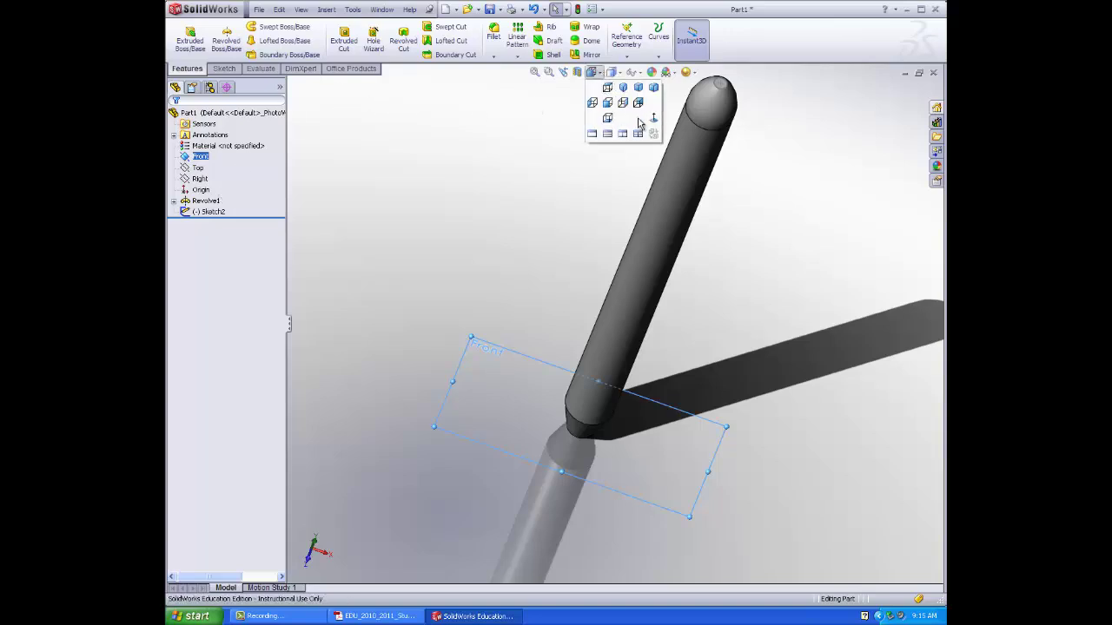
left_click(653, 118)
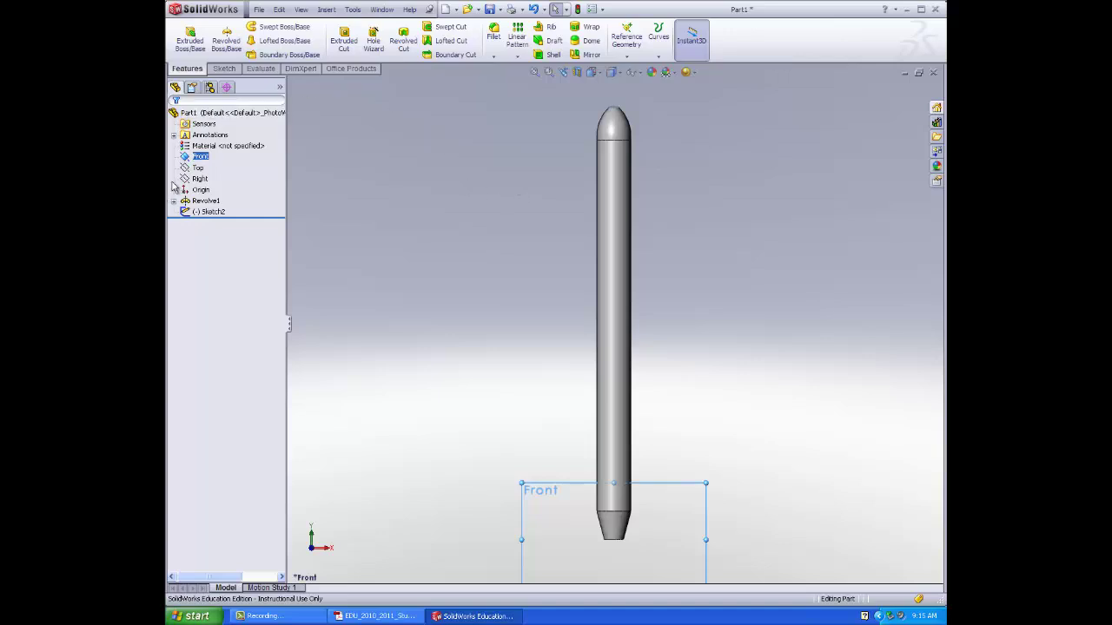
left_click(224, 69)
left_click(185, 33)
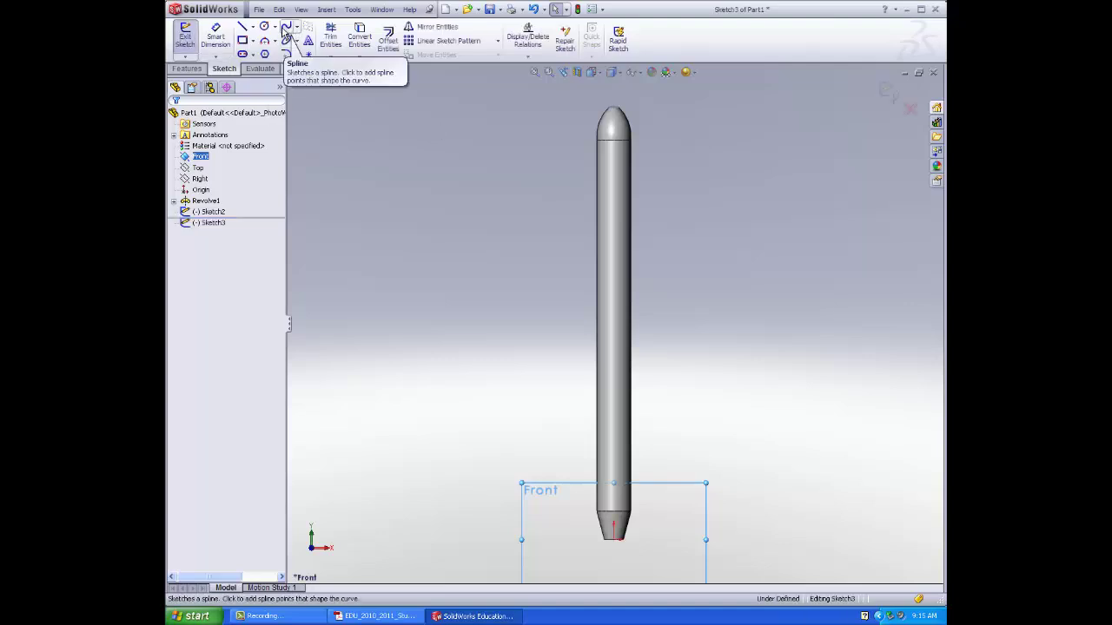
- Draw a three-point arc rising from the candle's tip, abandoning an initial spline
left_click(286, 29)
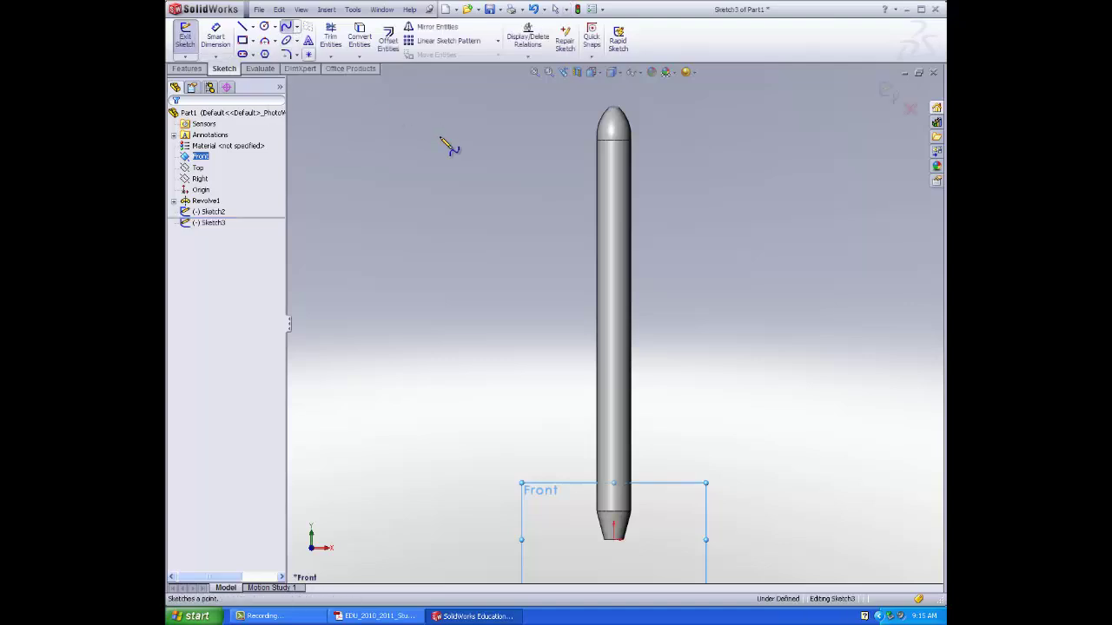
left_click(614, 107)
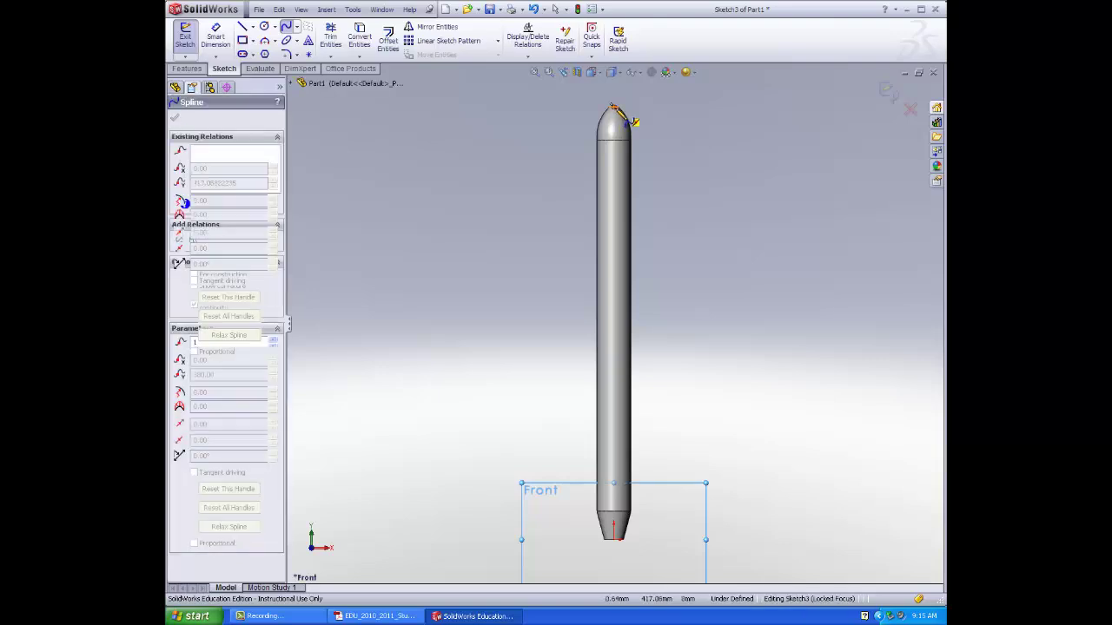
key("z")
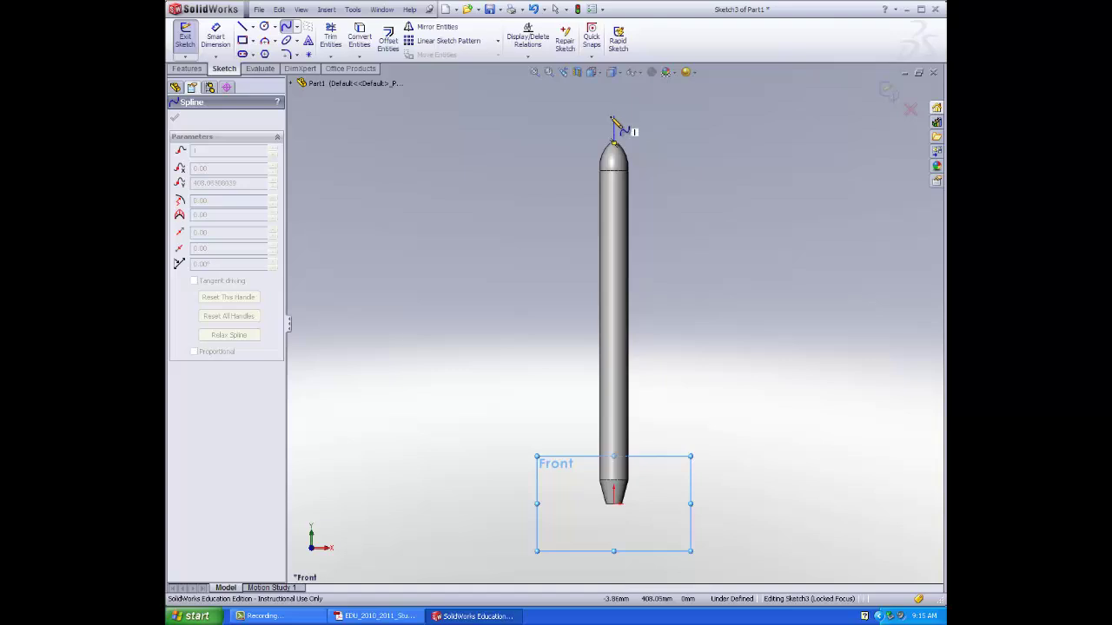
key("Escape")
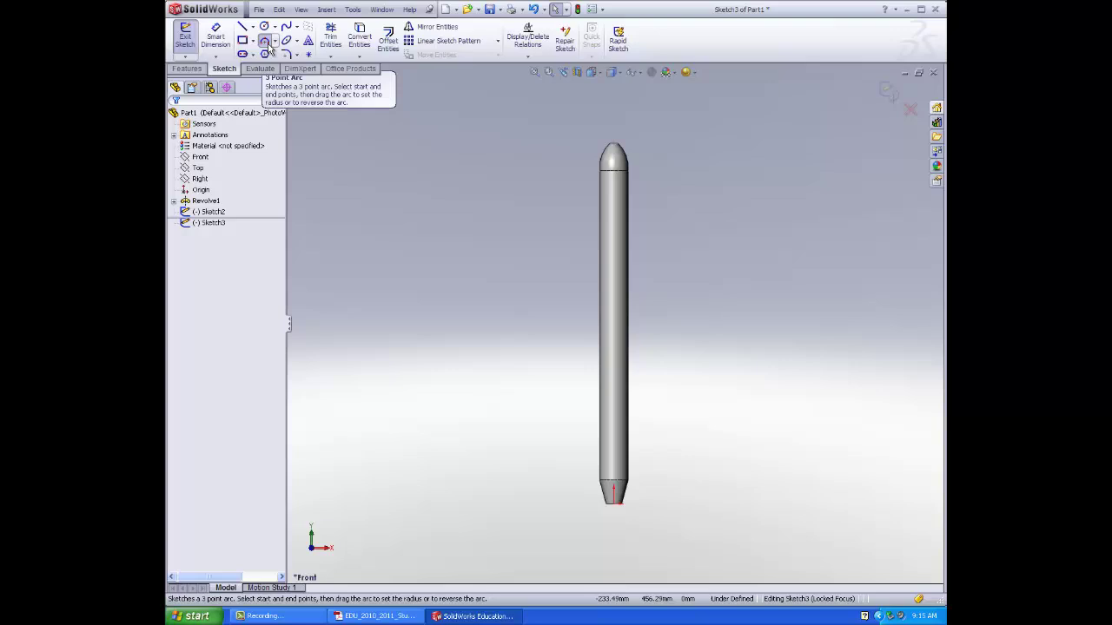
left_click(268, 42)
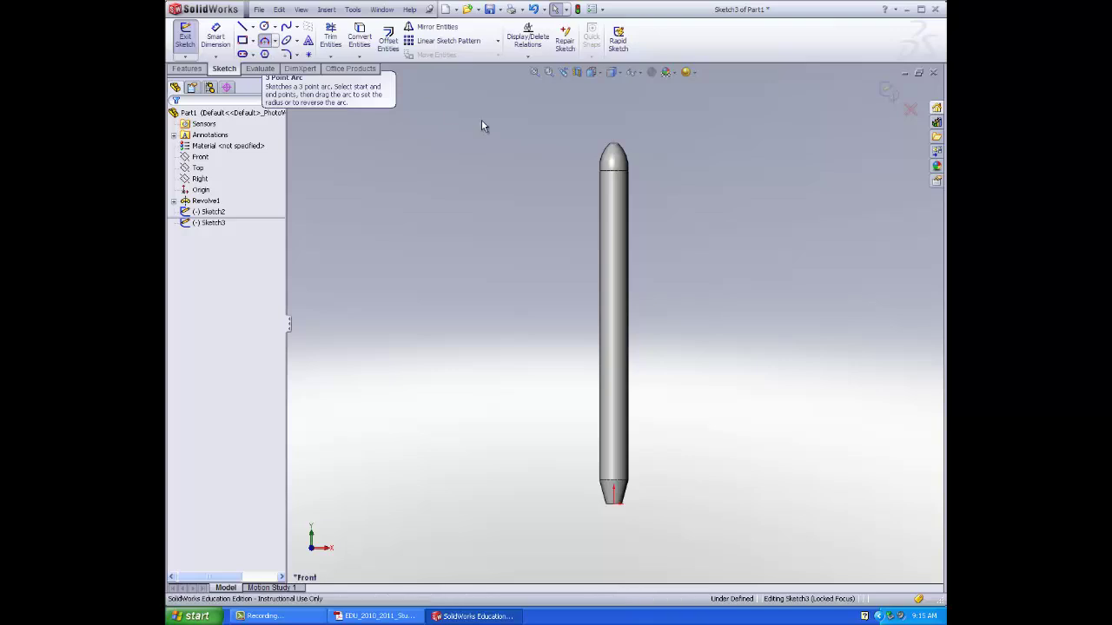
left_click(613, 142)
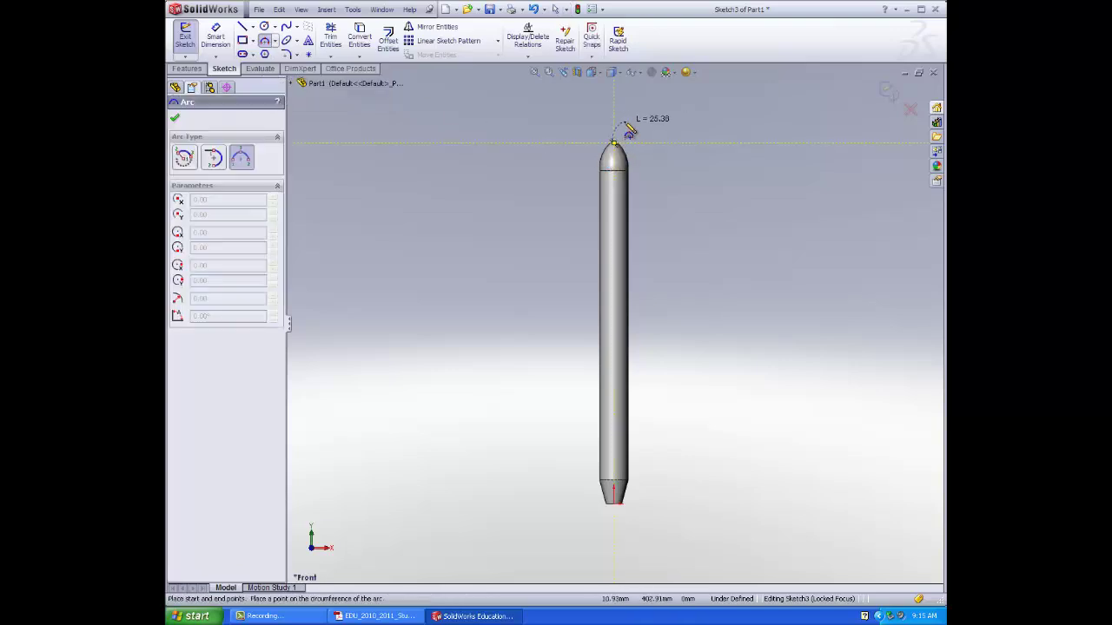
left_click(628, 130)
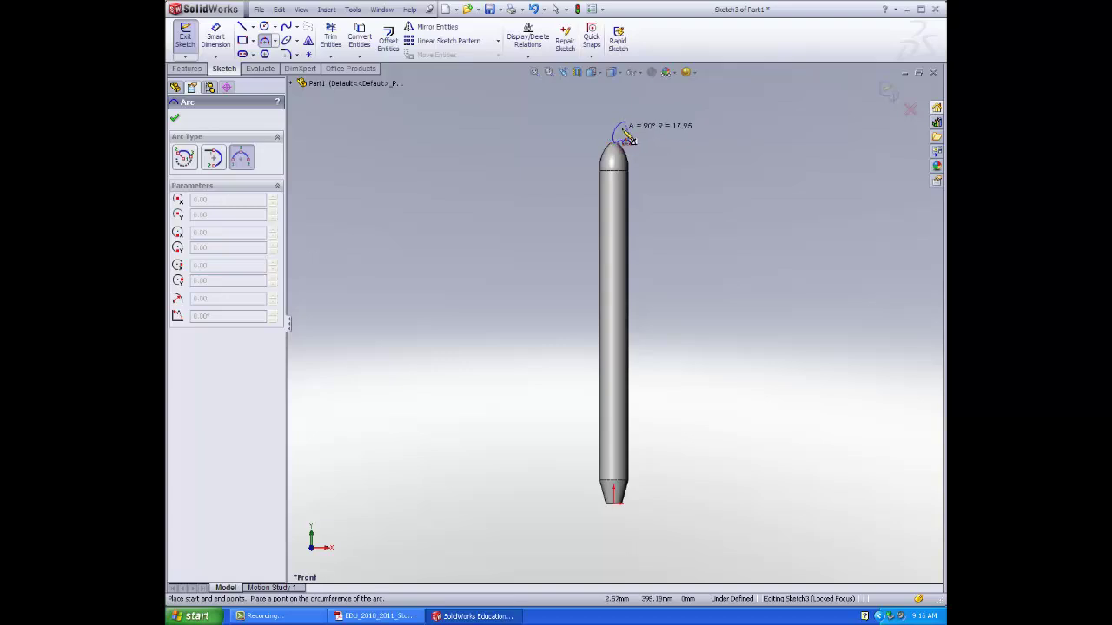
left_click(622, 132)
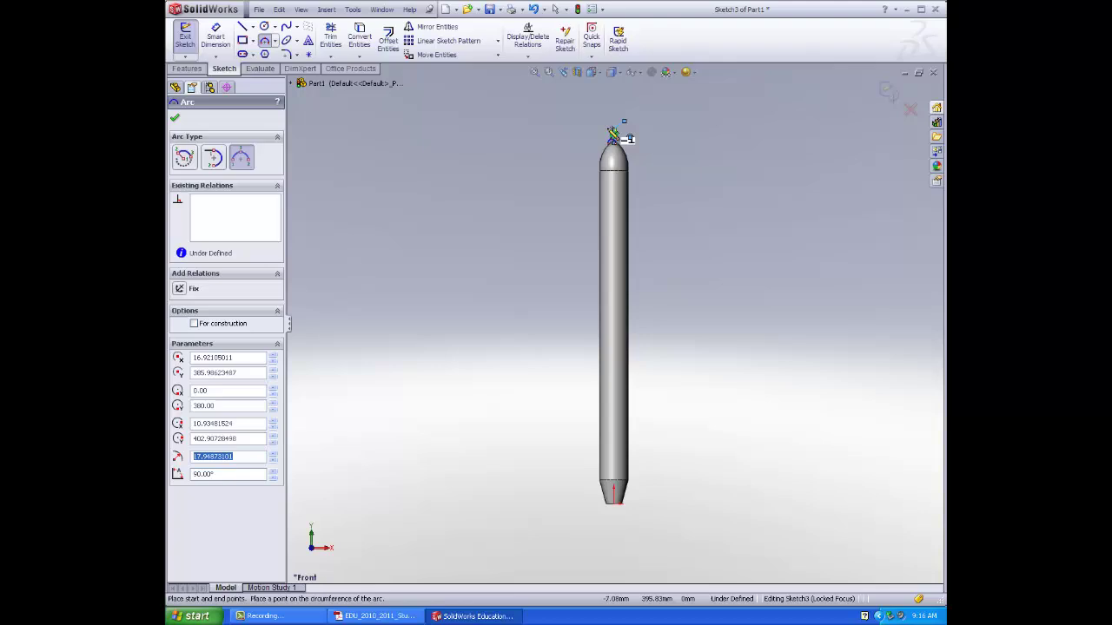
key("Escape")
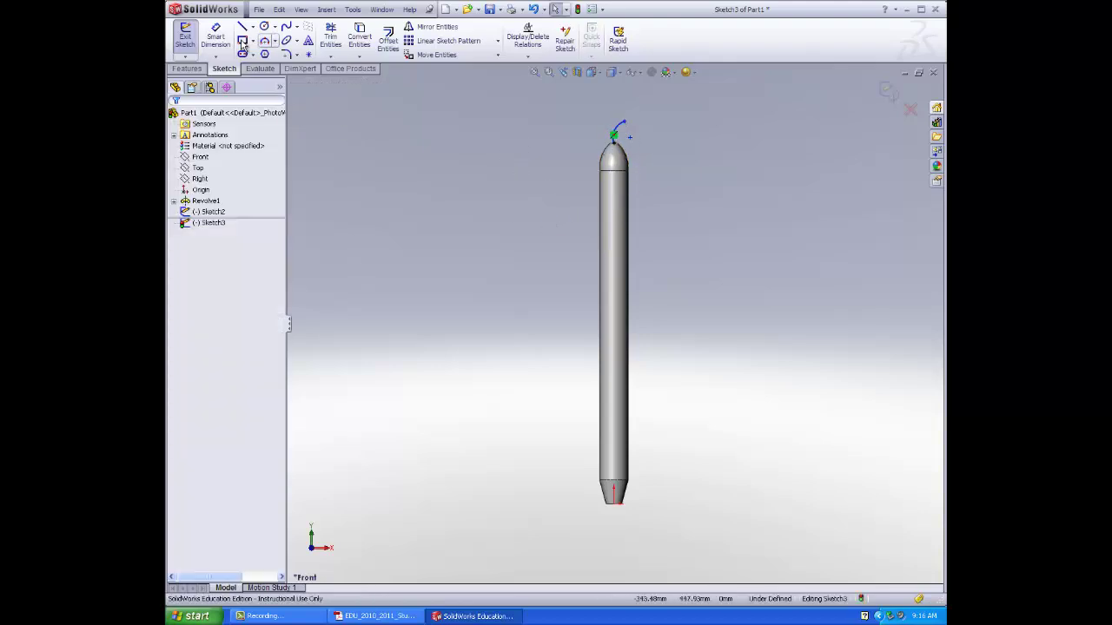
- Dimension the arc's radius to 20 mm and exit the sketch
left_click(215, 35)
left_click(617, 131)
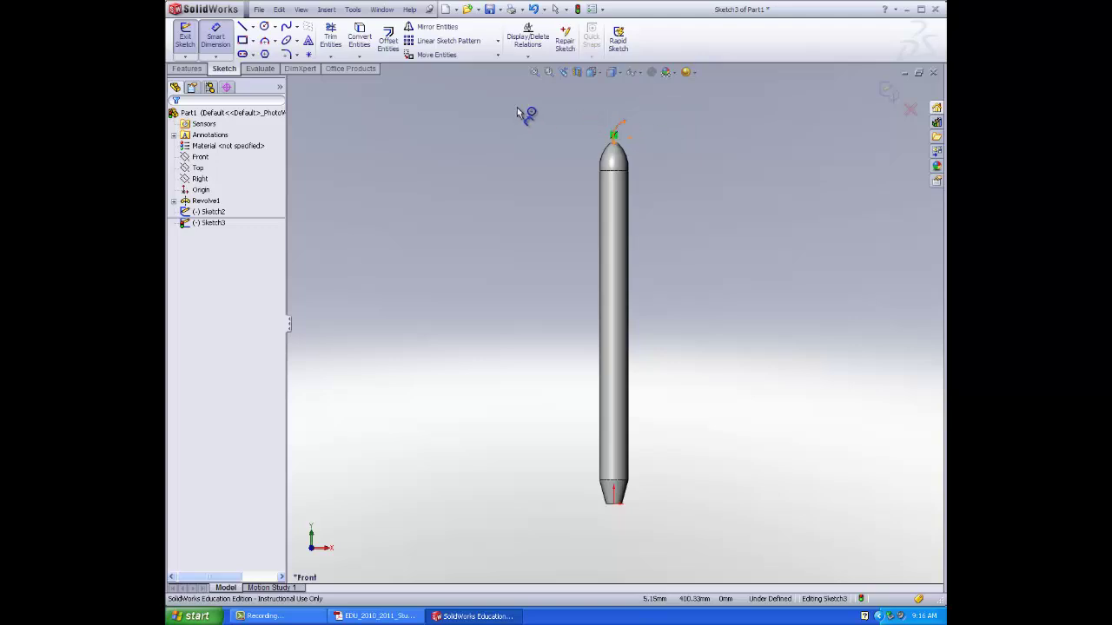
left_click(560, 114)
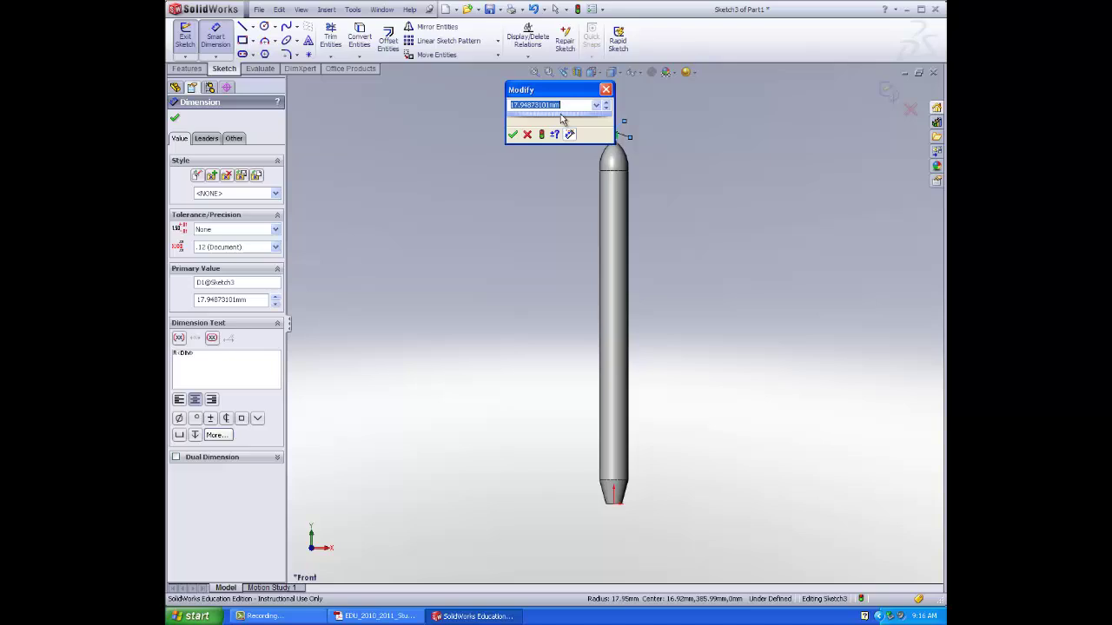
type("20")
key("Return")
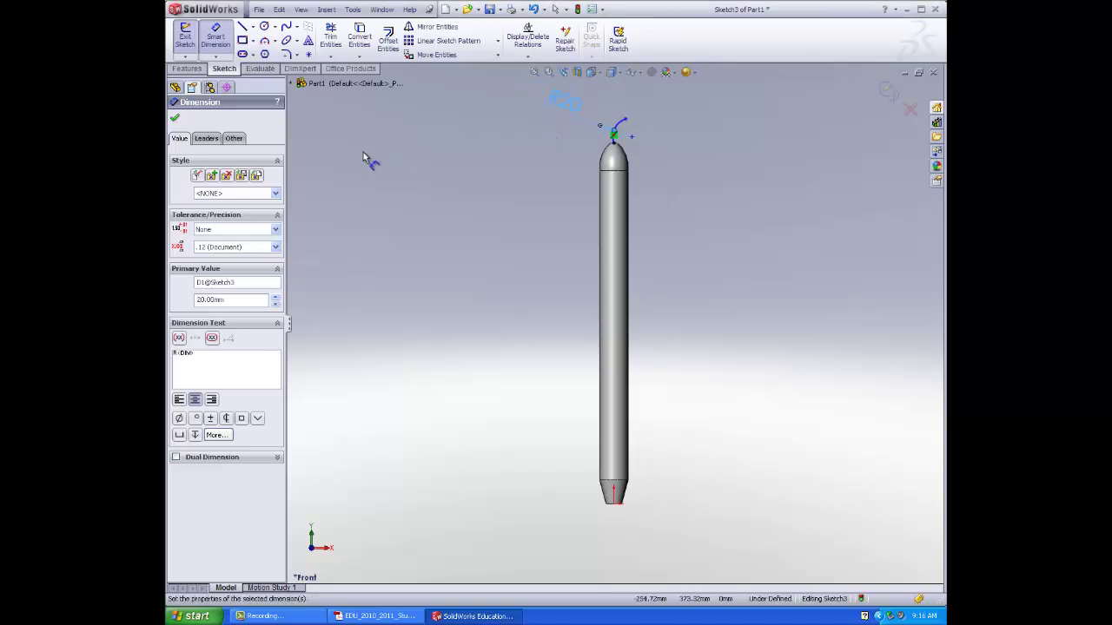
left_click(186, 40)
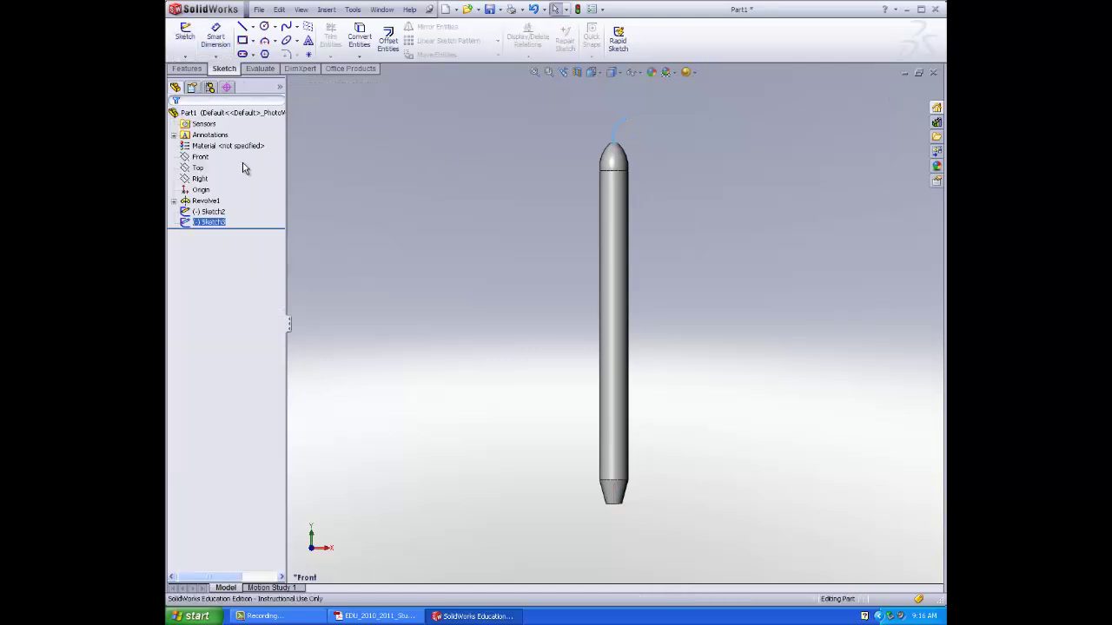
- Sweep Sketch2's small circle along Sketch3's arc to create the Sweep1 wick
middle_click_drag(449, 168, 479, 258)
left_click(187, 68)
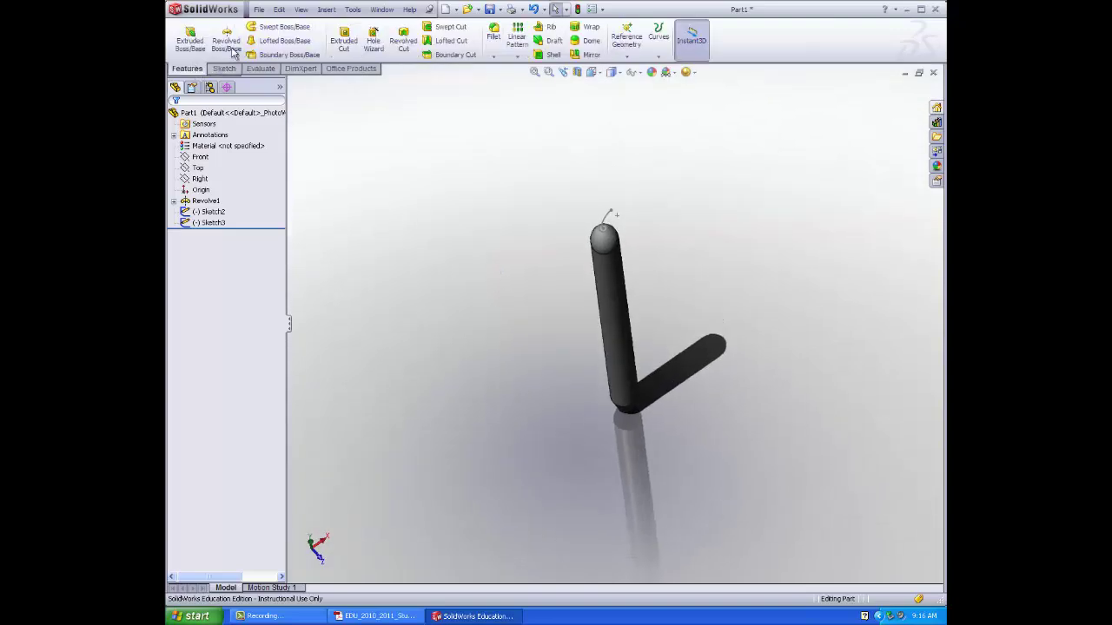
left_click(284, 26)
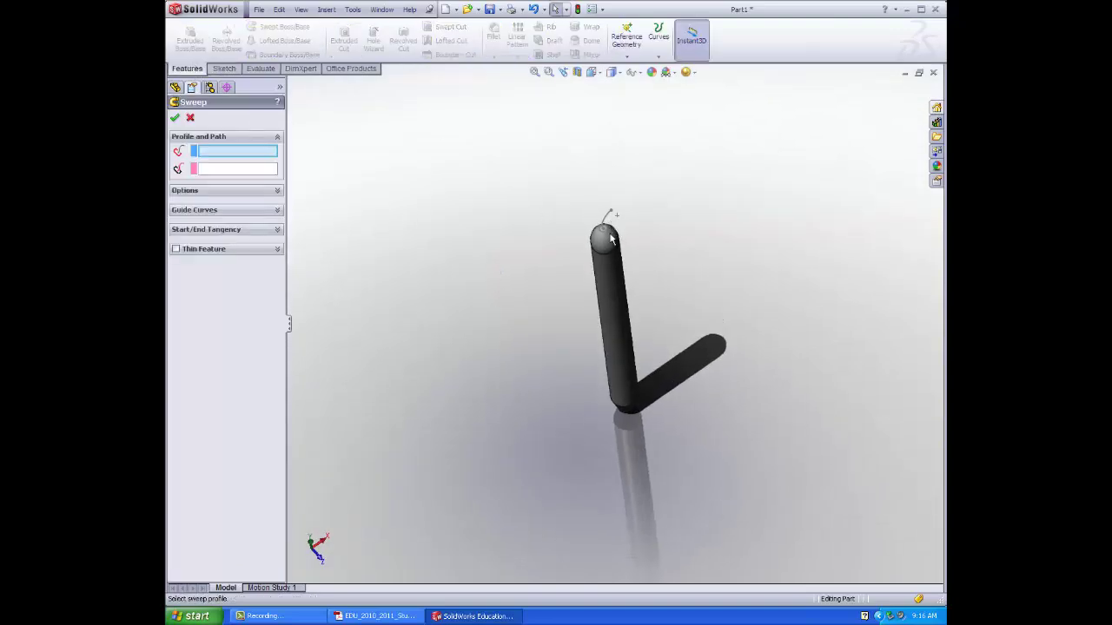
scroll(602, 227, "down", 5)
scroll(619, 254, "down", 3)
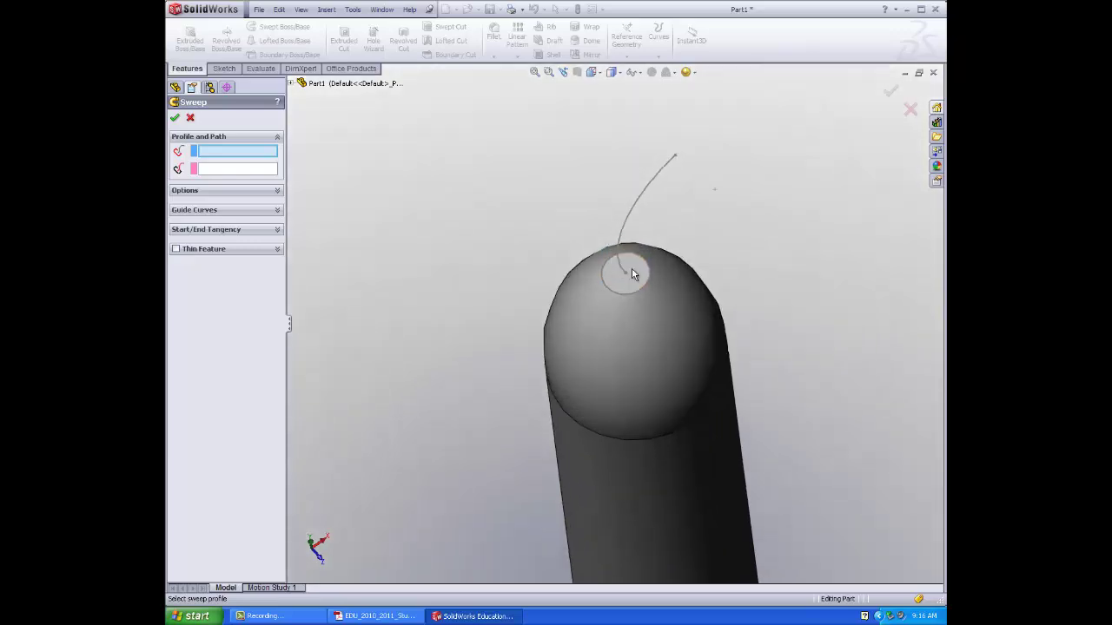
left_click(643, 288)
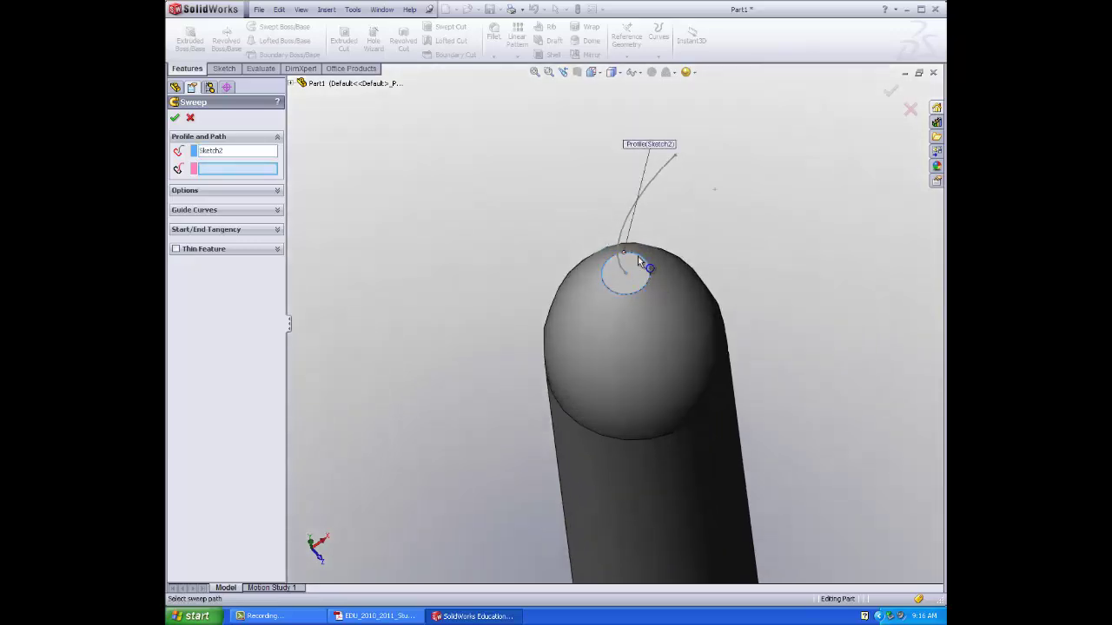
left_click(626, 225)
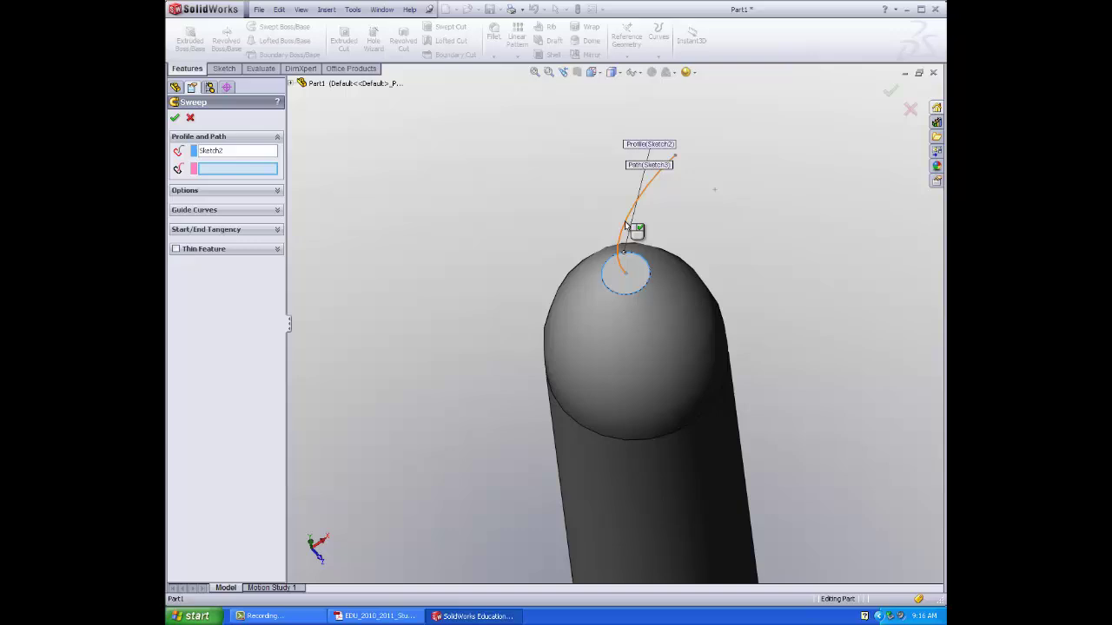
mouse_move(726, 185)
middle_mouse_down()
mouse_move(721, 139)
mouse_move(702, 162)
mouse_move(711, 169)
middle_mouse_up()
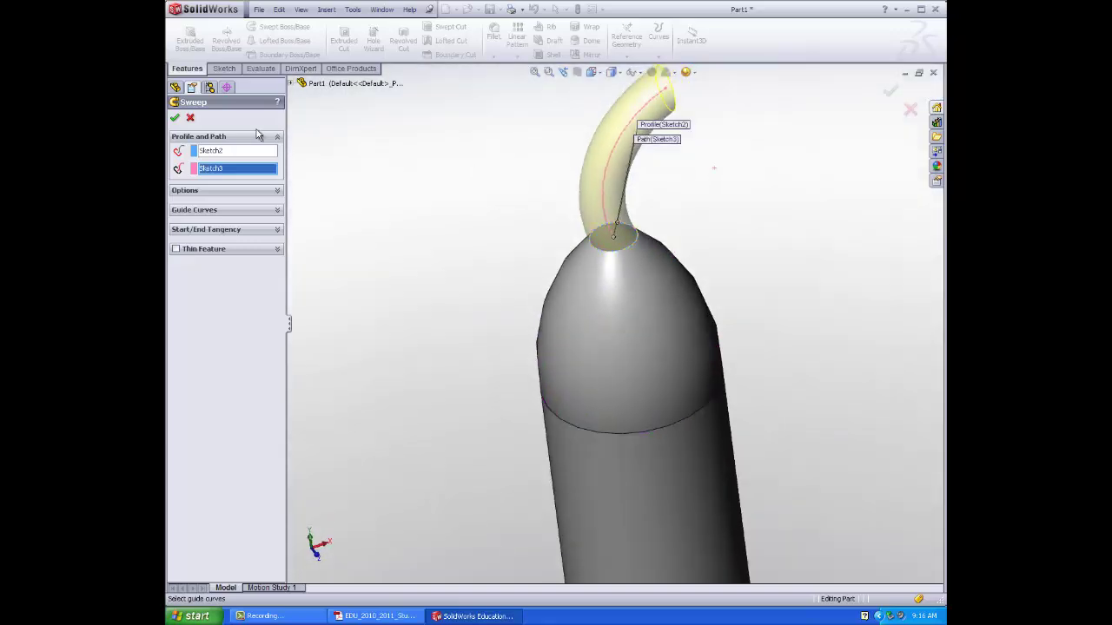
left_click(173, 120)
scroll(507, 361, "up", 3)
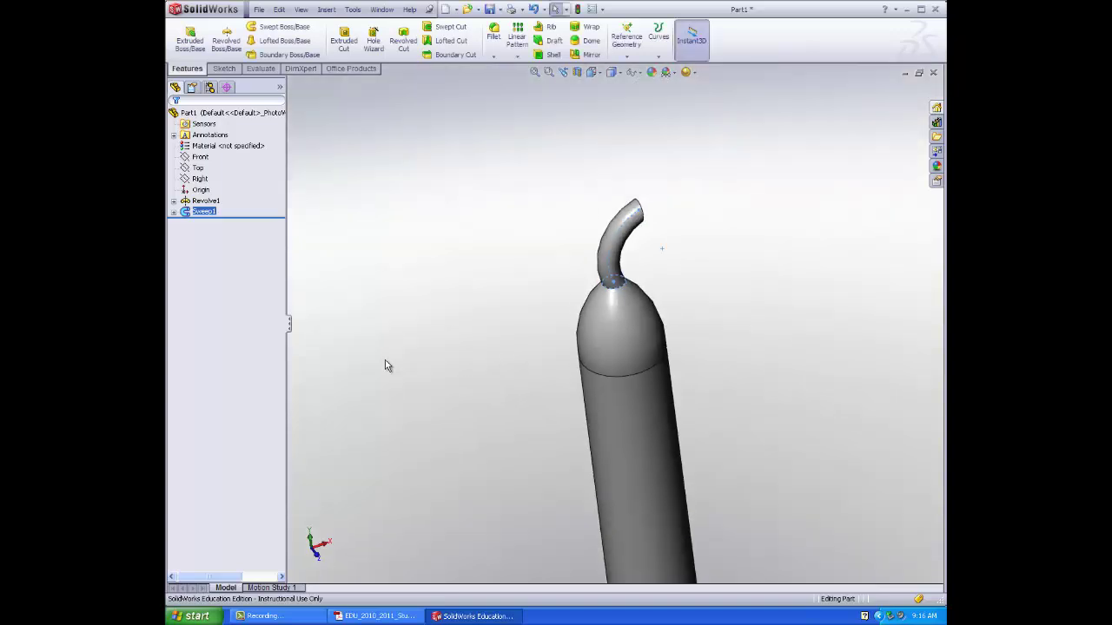
scroll(546, 409, "up", 3)
middle_click_drag(546, 409, 612, 480)
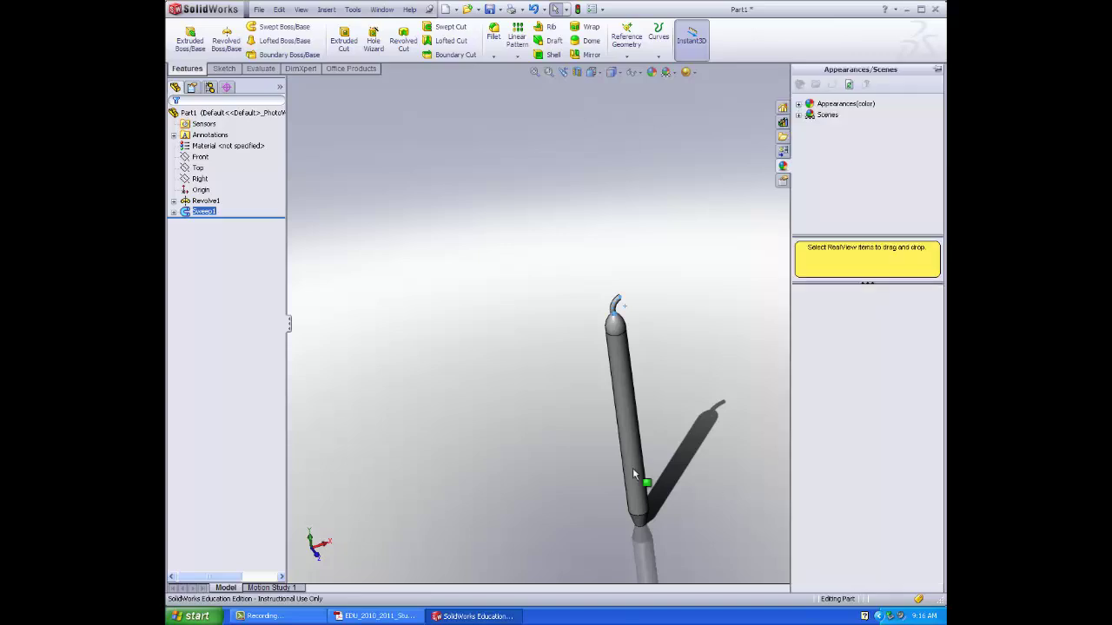
left_click(798, 104)
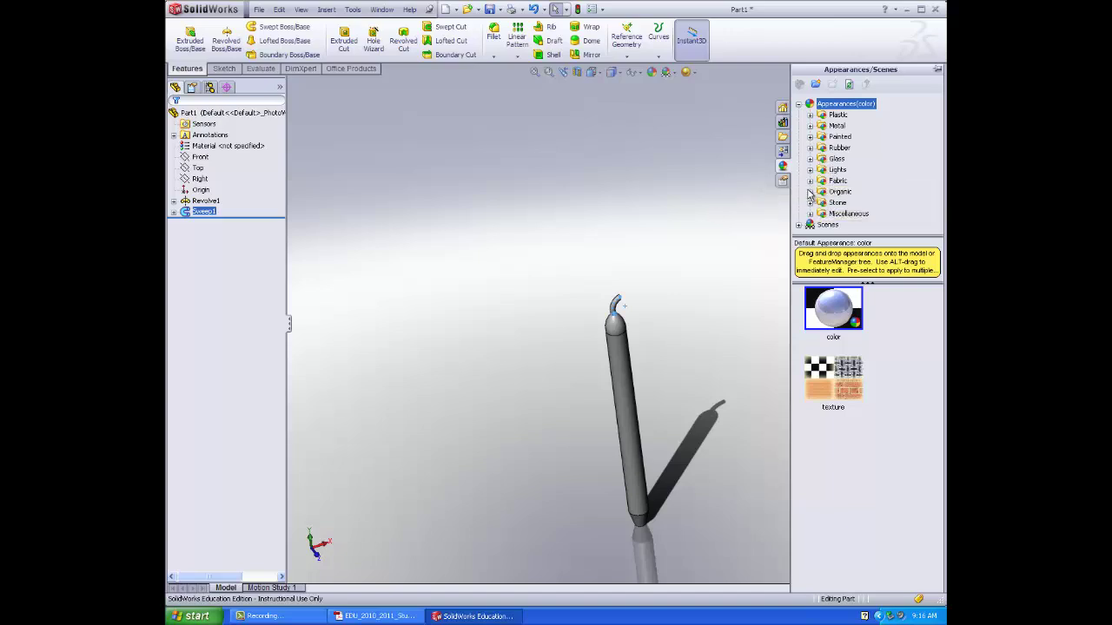
left_click(809, 191)
scroll(851, 201, "down", 1)
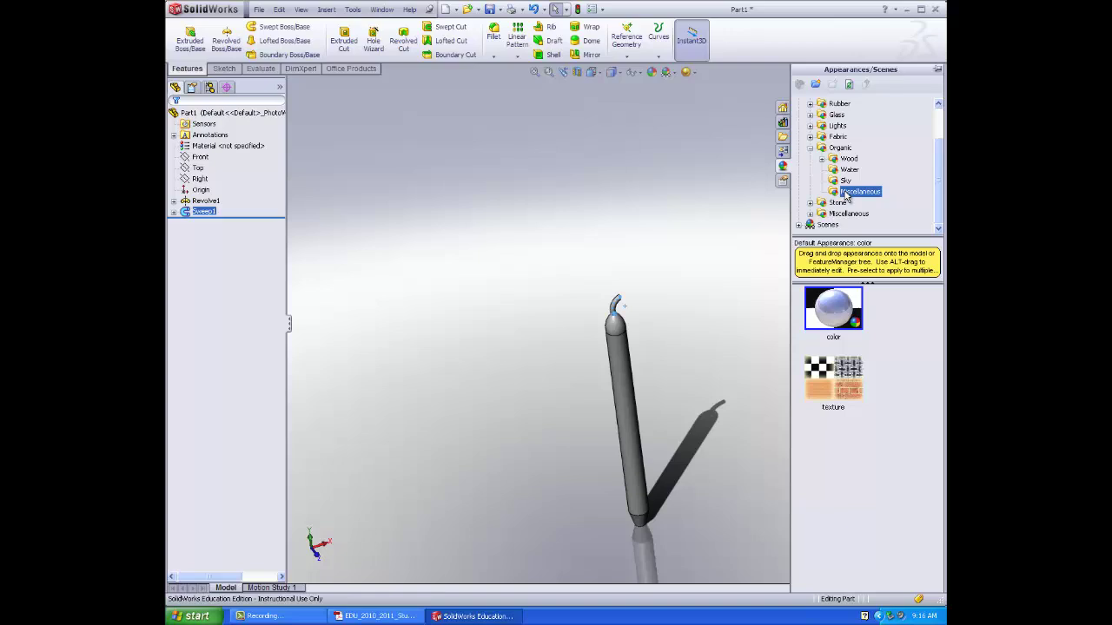
scroll(876, 469, "down", 1)
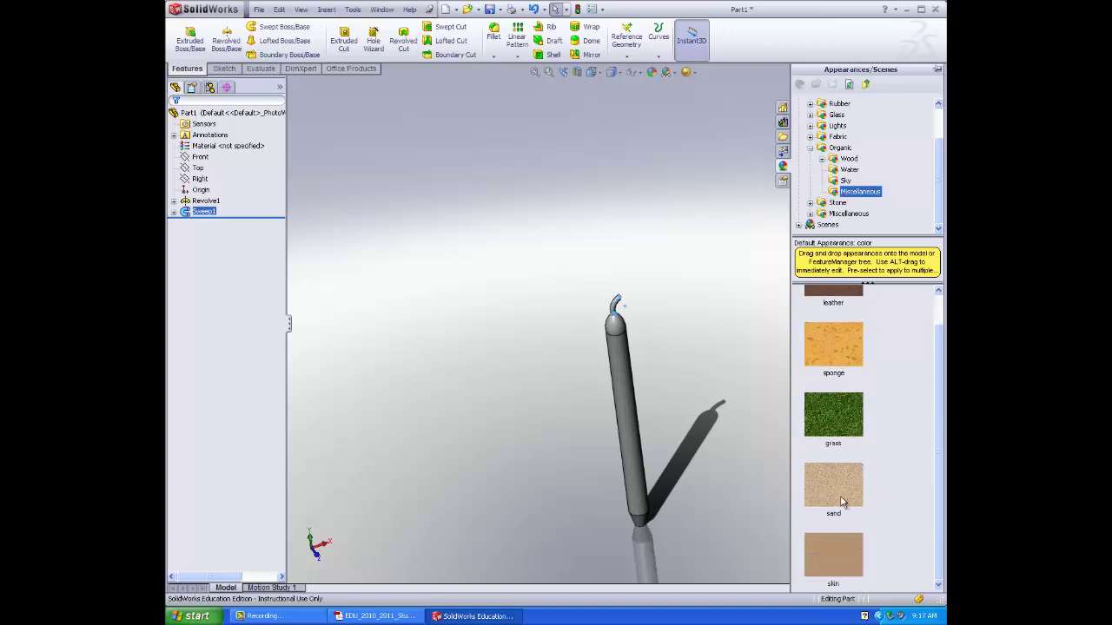
scroll(847, 500, "up", 1)
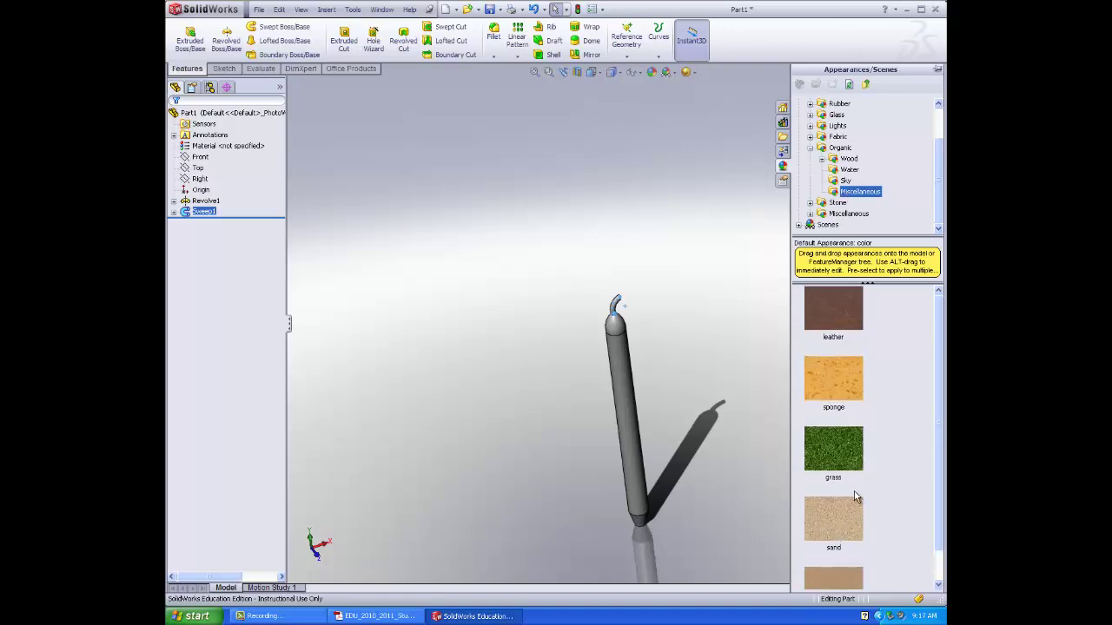
left_click(810, 214)
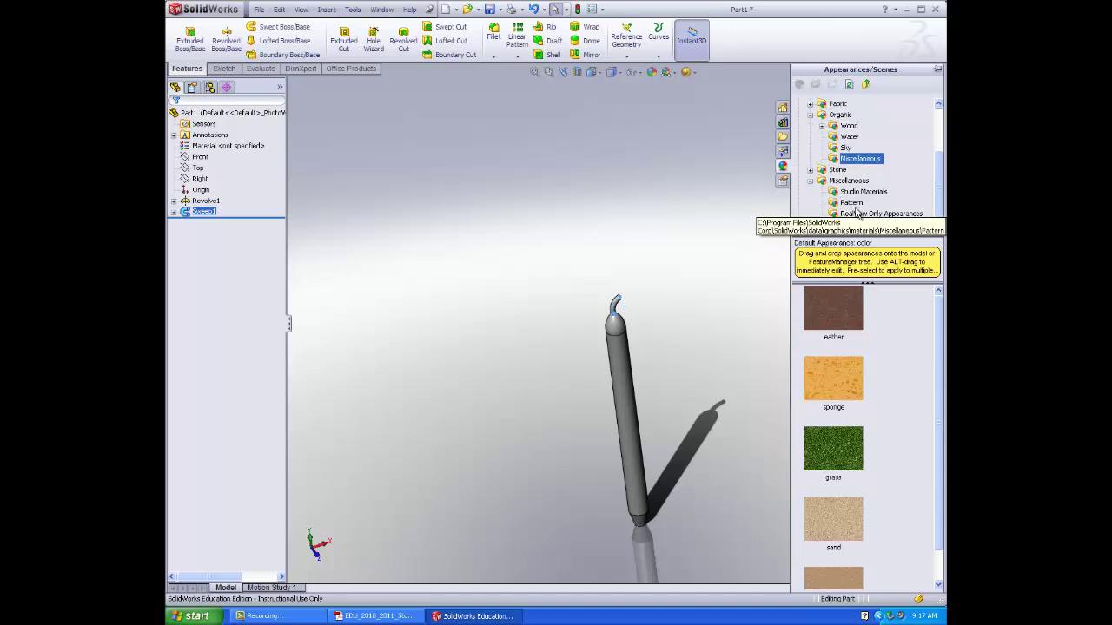
left_click(859, 214)
left_click(847, 203)
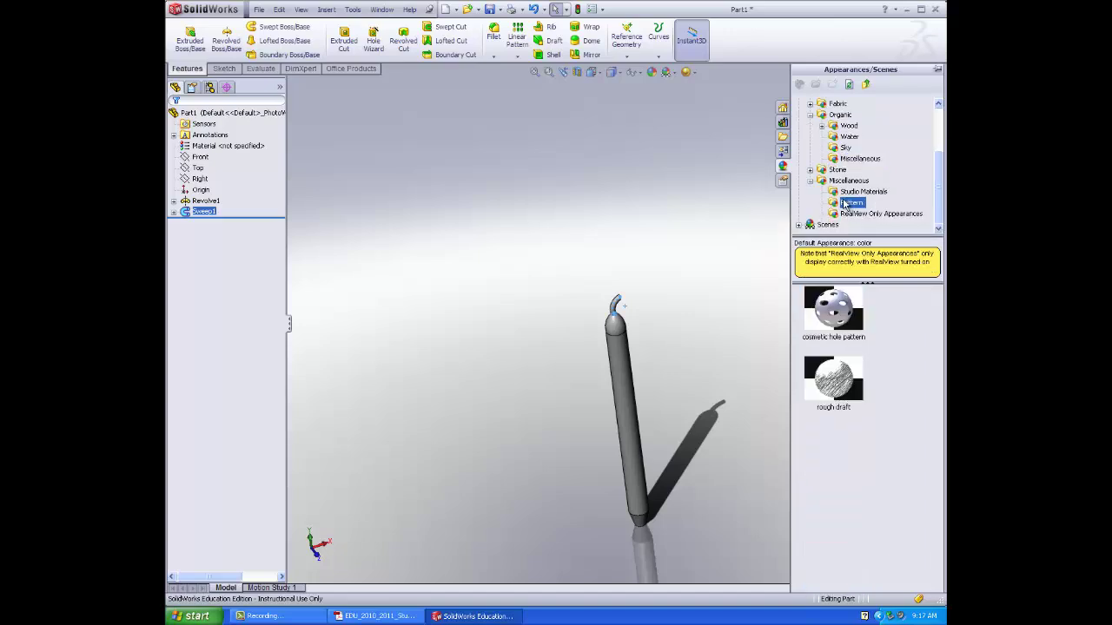
scroll(834, 204, "up", 3)
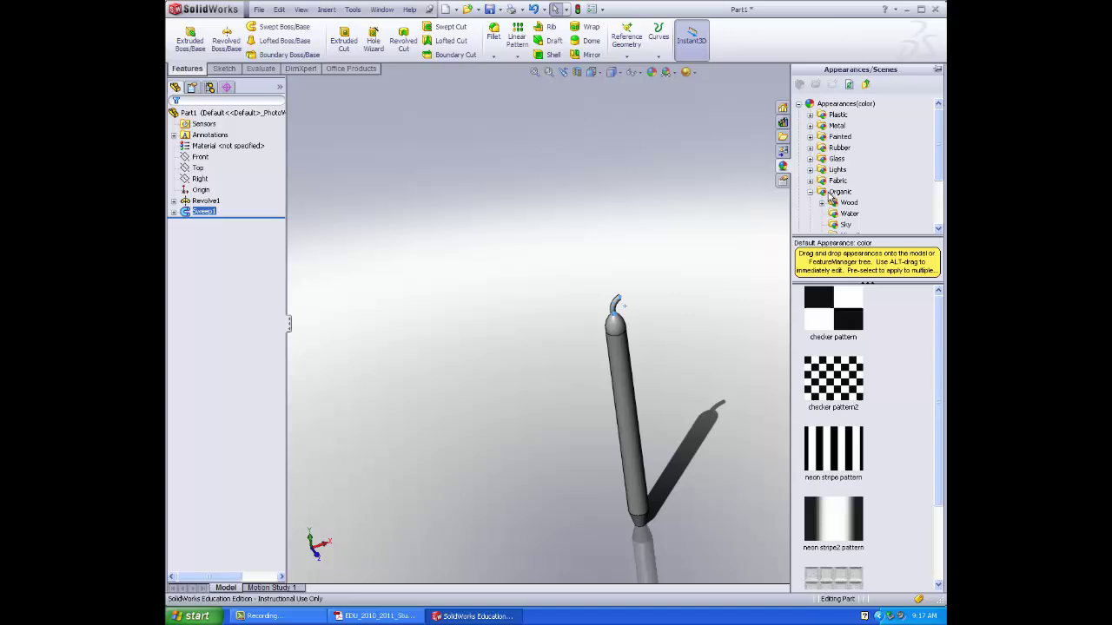
left_click(832, 137)
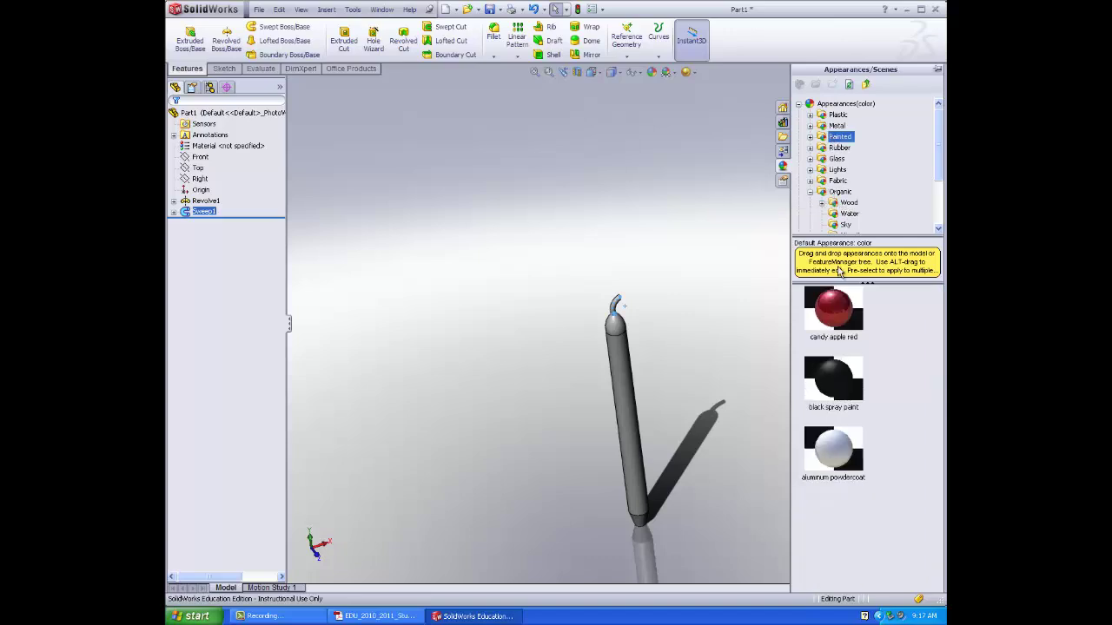
left_click(810, 137)
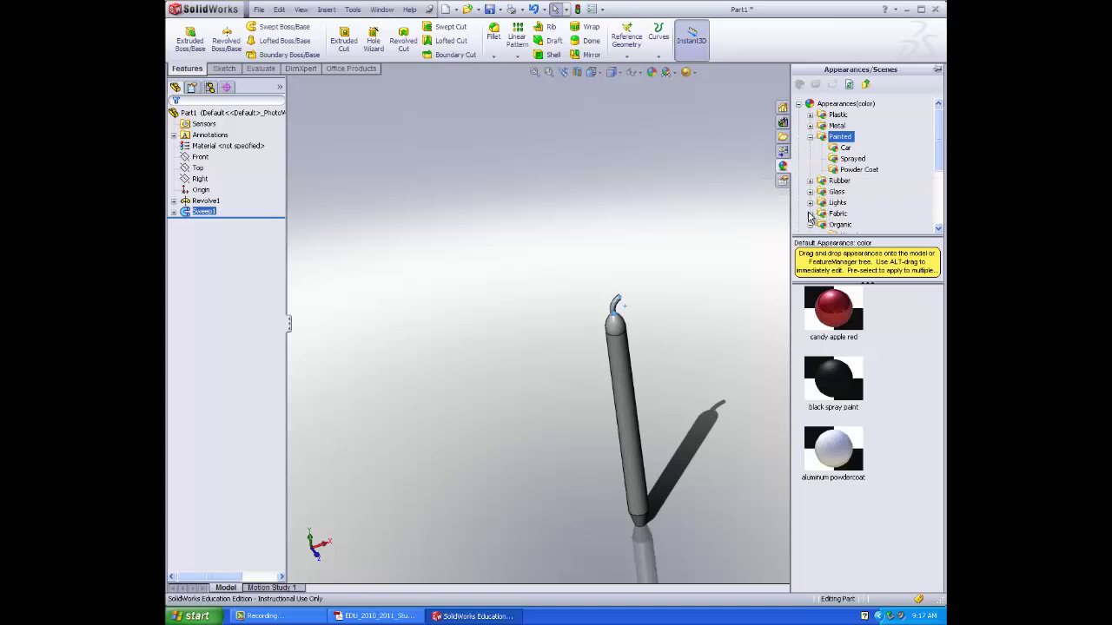
left_click(811, 214)
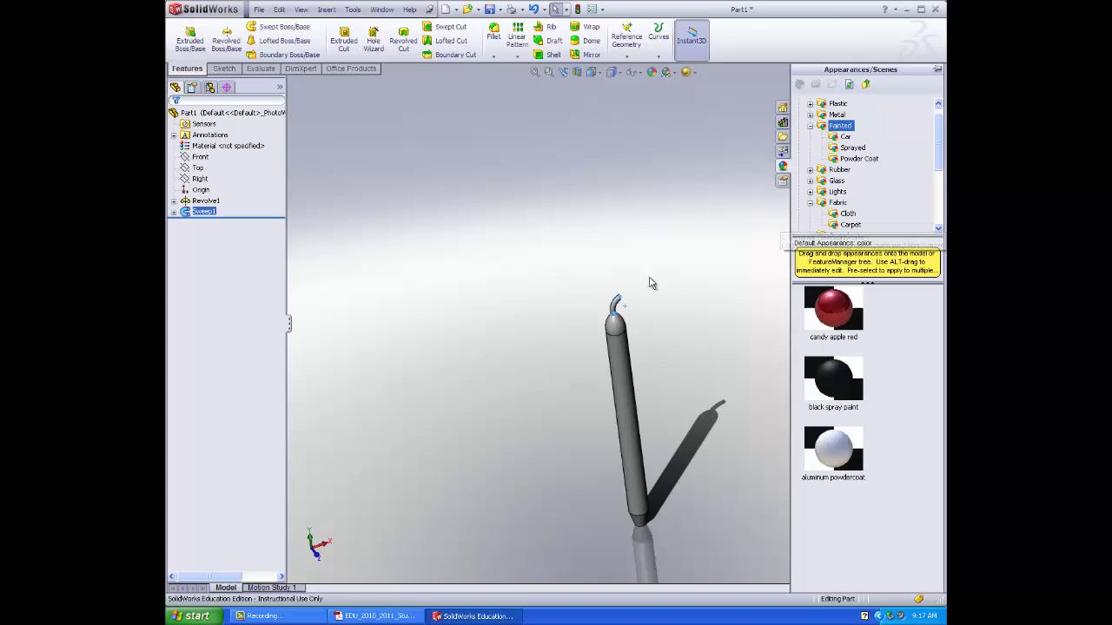
left_click(709, 285)
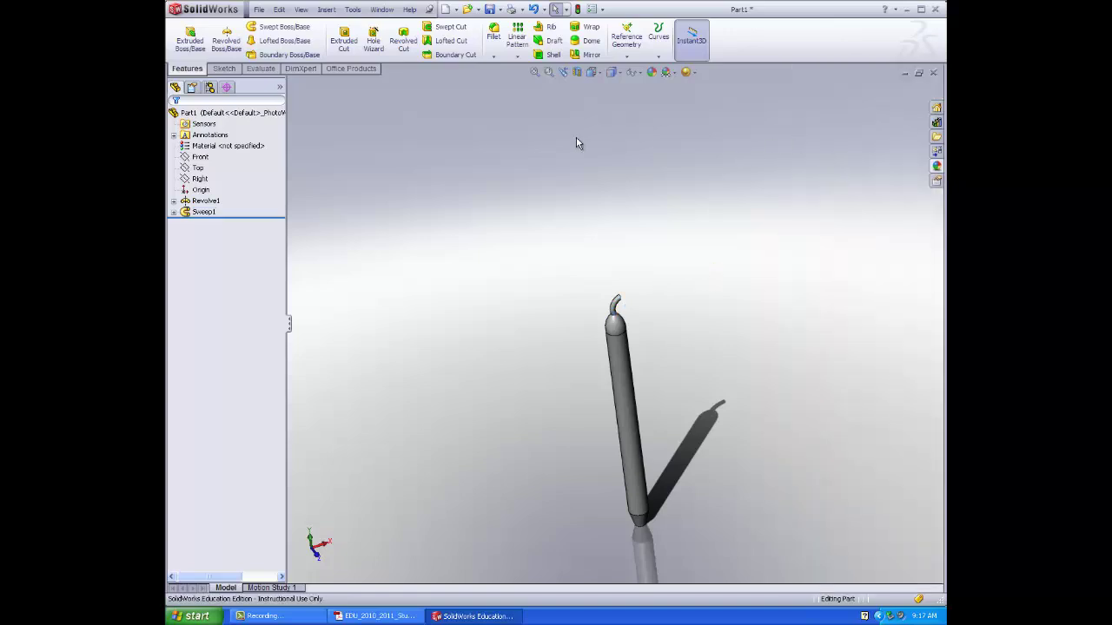
- Save the candle part in the Lesson01 folder under a Candle file name
left_click(490, 9)
type("Candle")
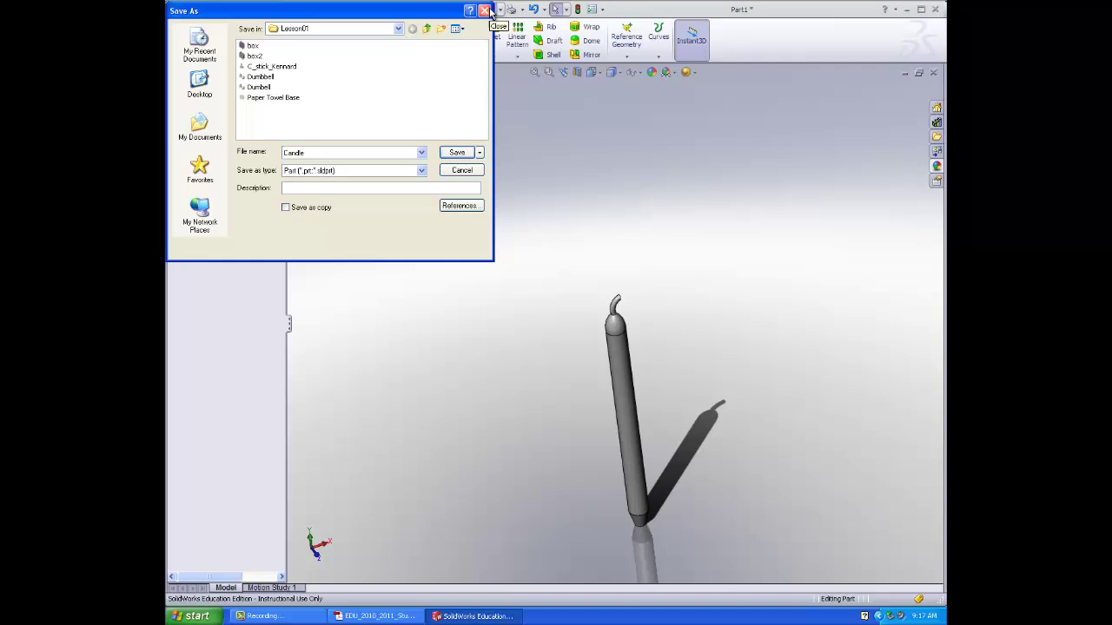
type("_kennar")
key("Return")
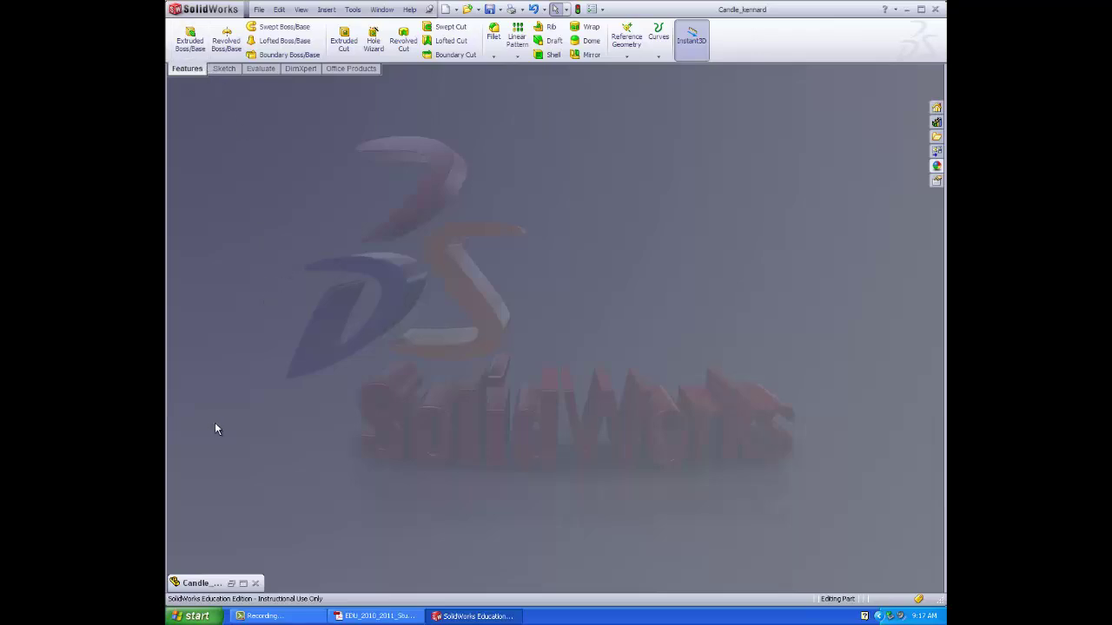
- Create a new assembly from the assembly template with the candle fixed at the origin
left_click(223, 69)
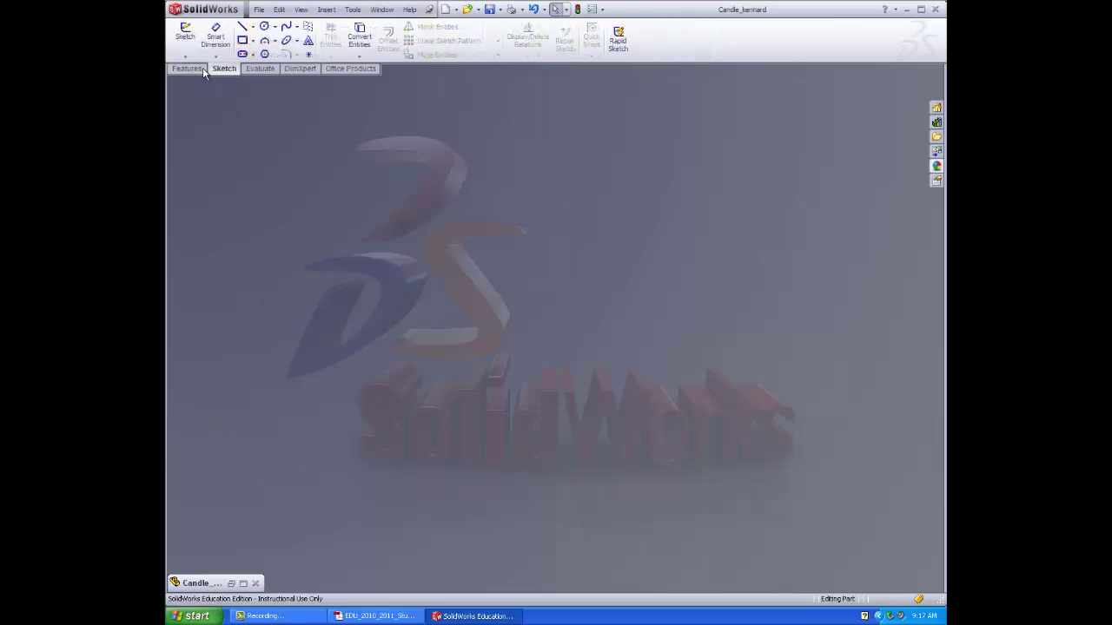
left_click(196, 71)
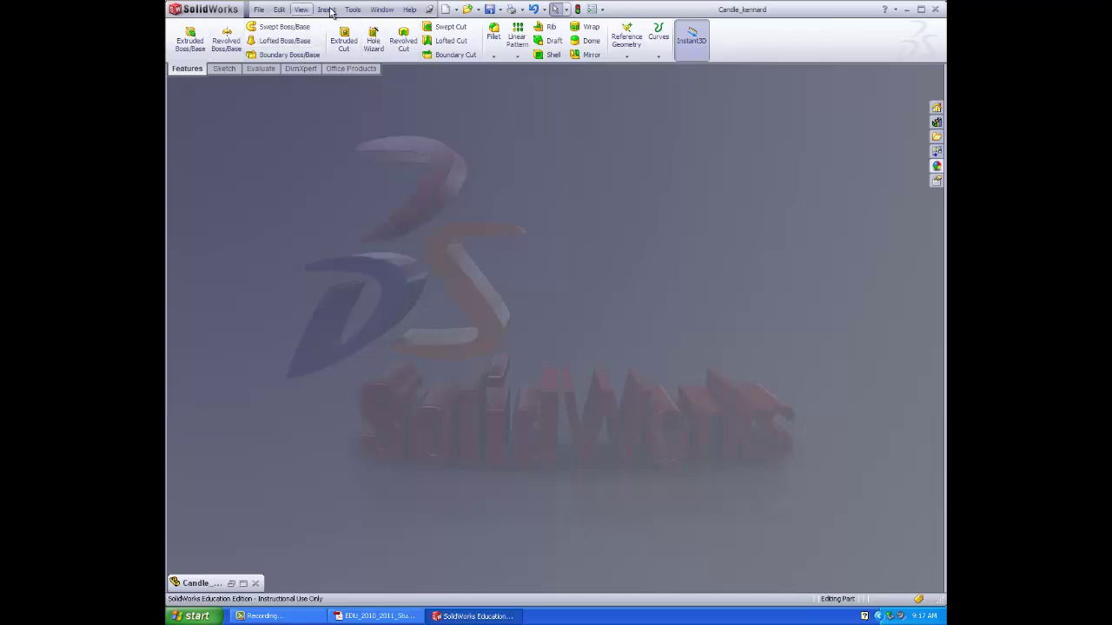
left_click(444, 9)
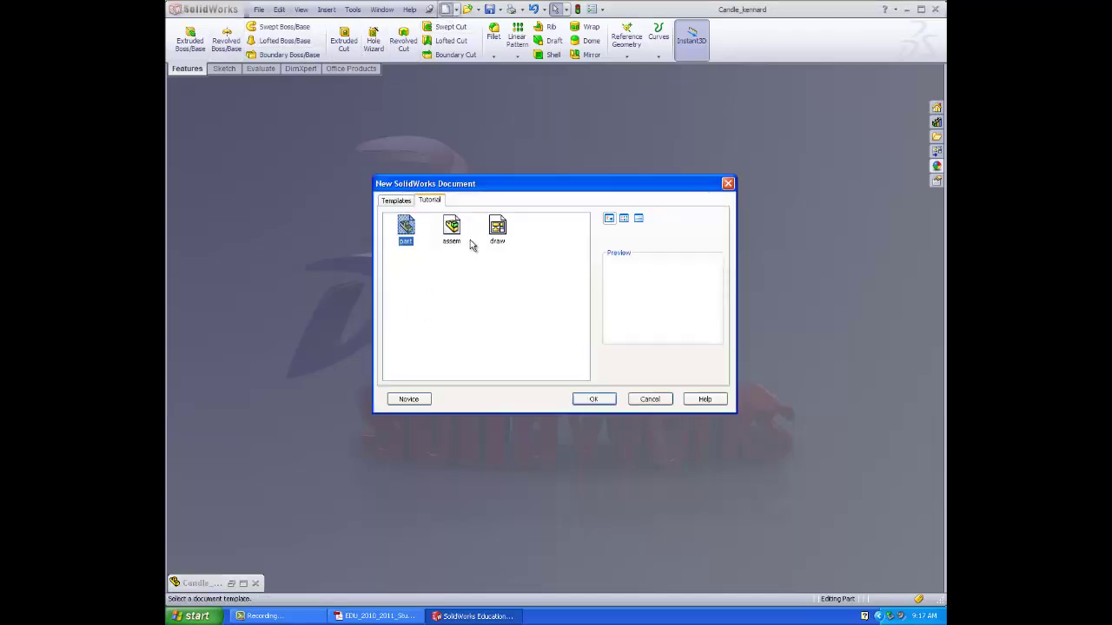
left_click(460, 240)
left_click(594, 399)
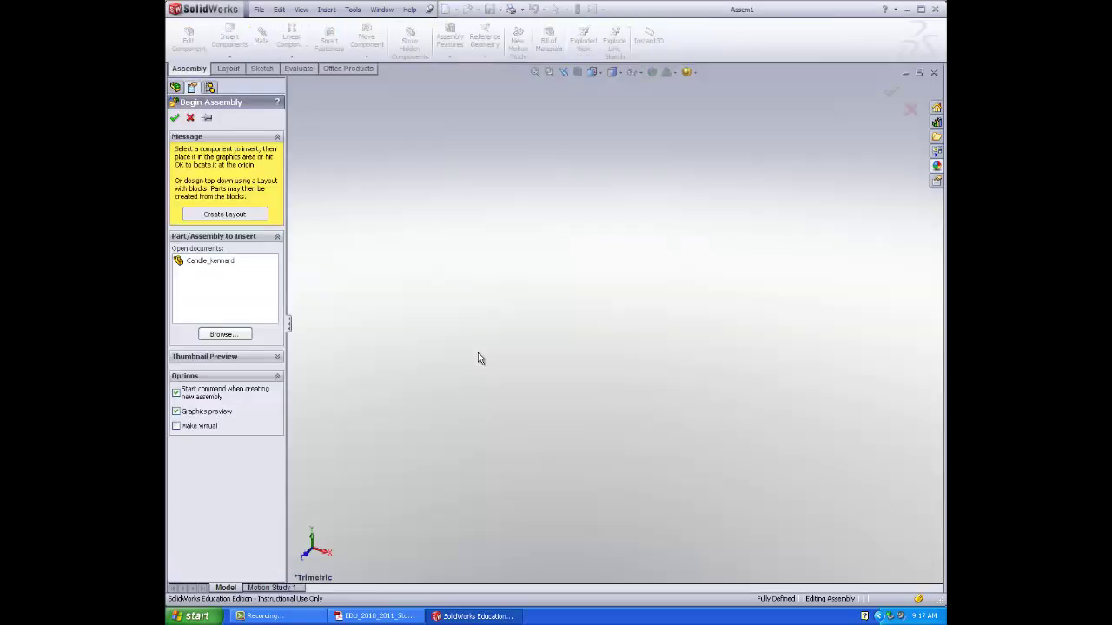
left_click(197, 263)
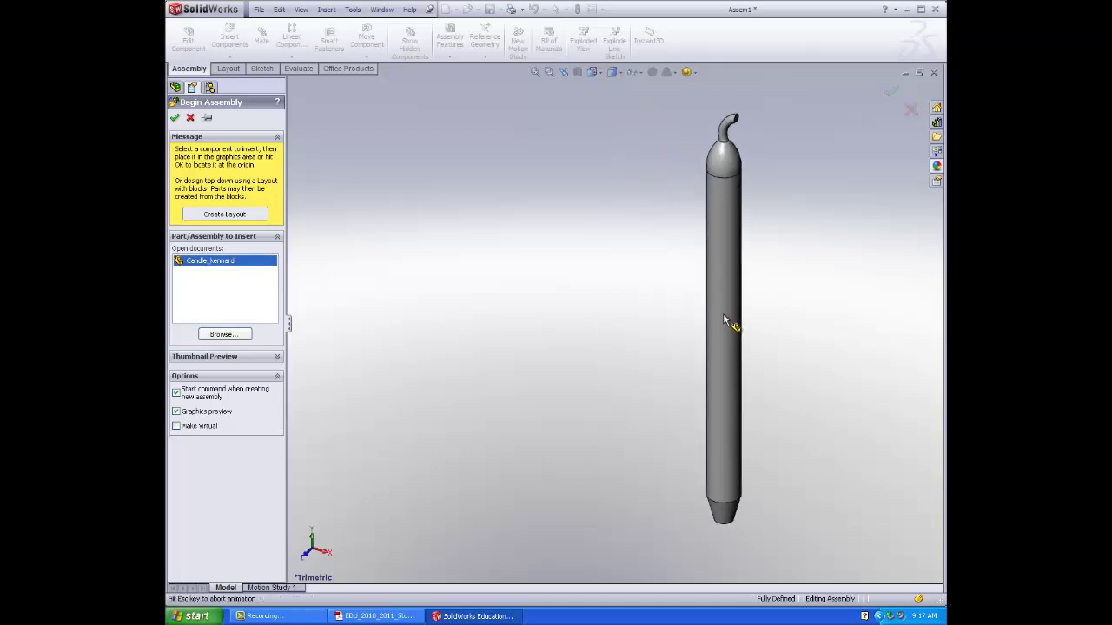
key("Return")
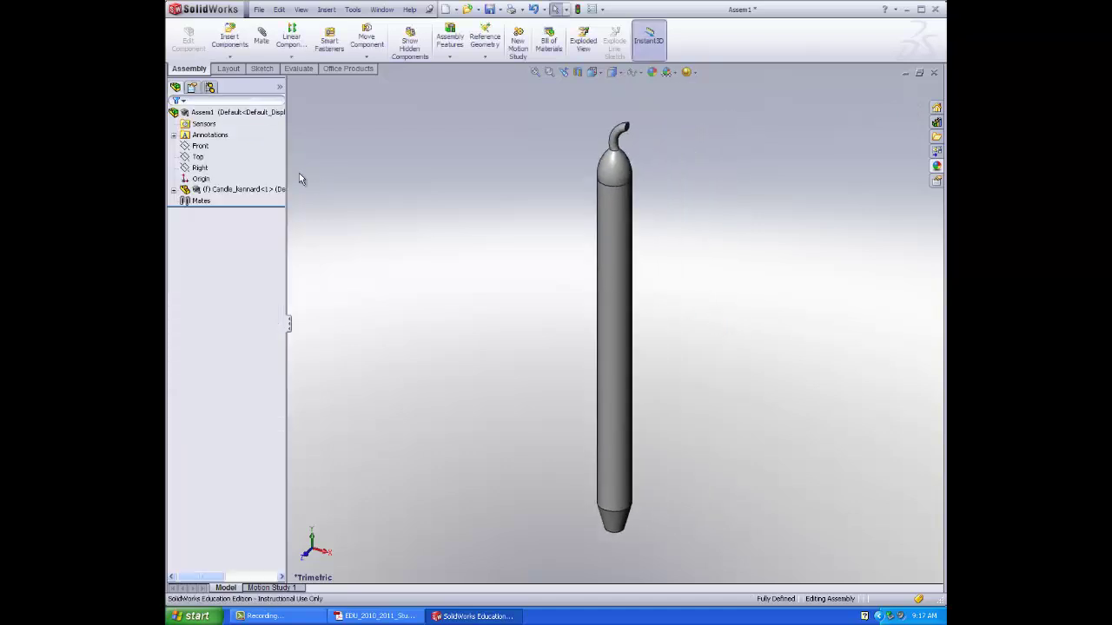
- Insert the candlestick part from the network drive and place it left of the candle
left_click(230, 39)
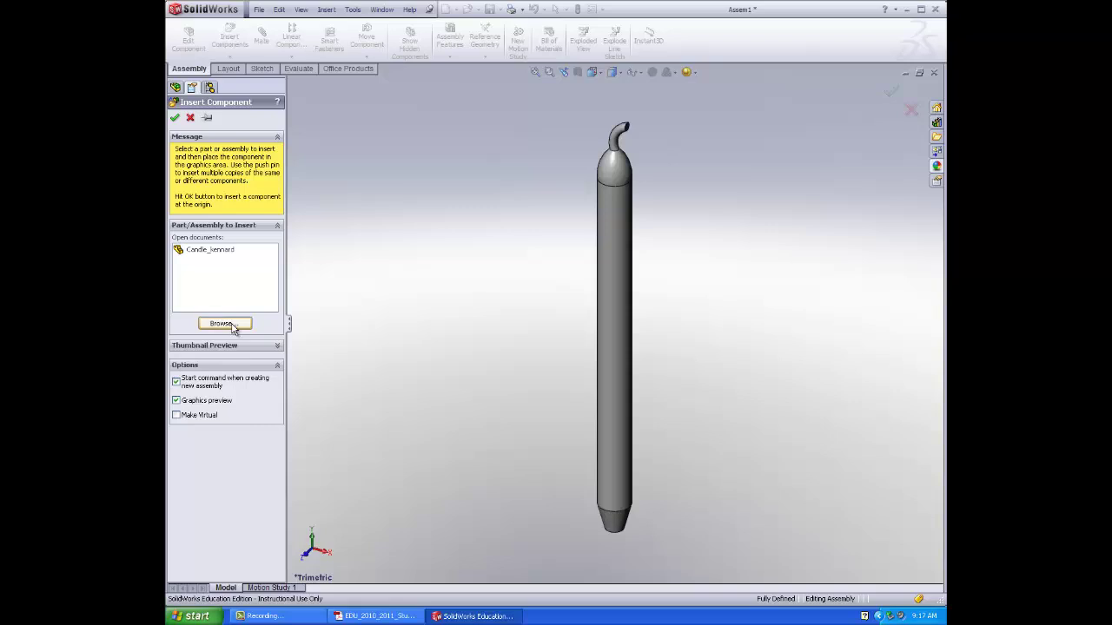
left_click(242, 323)
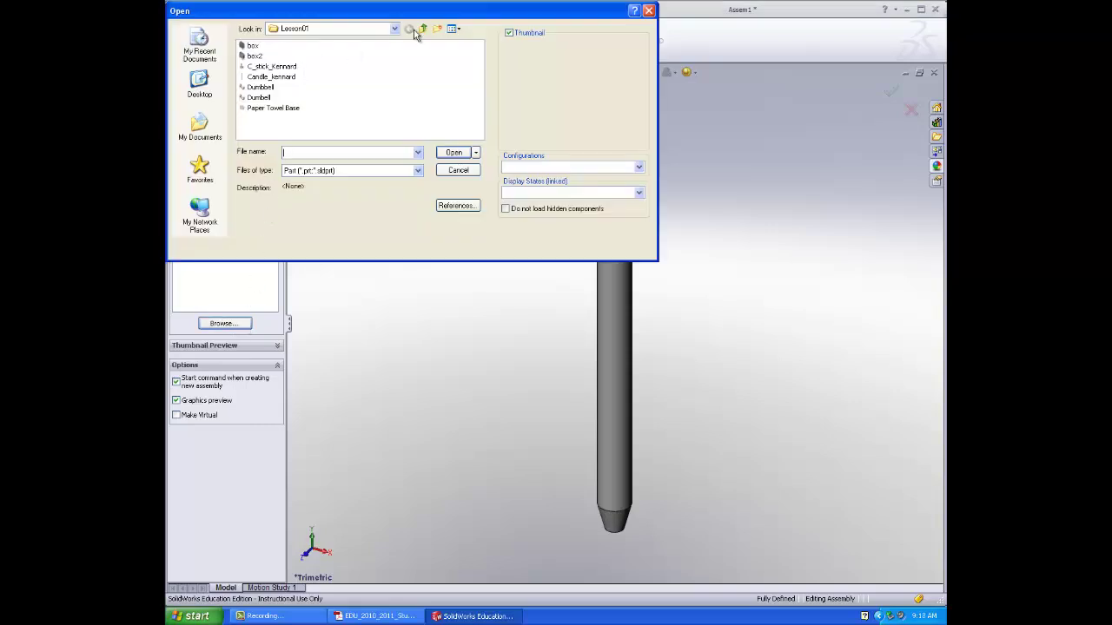
left_click(428, 30)
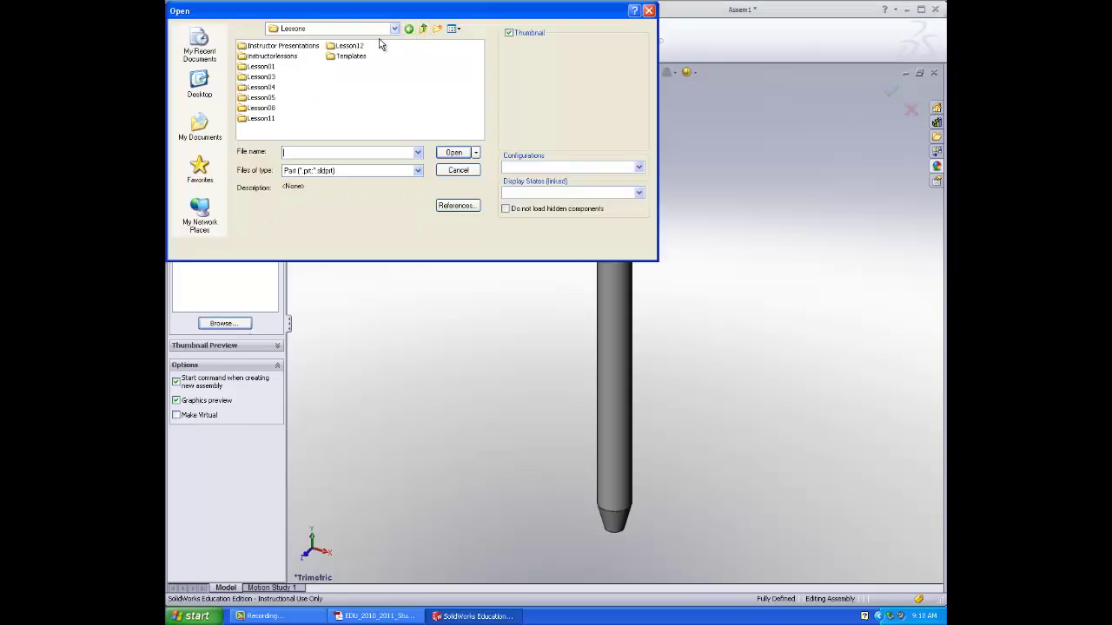
left_click(422, 30)
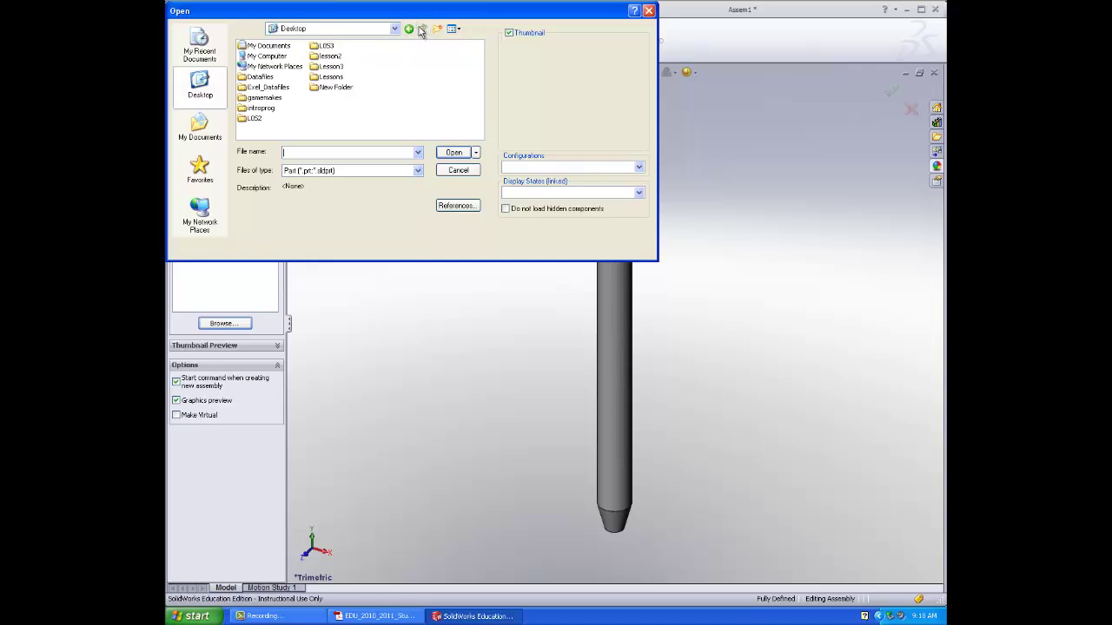
left_click(357, 30)
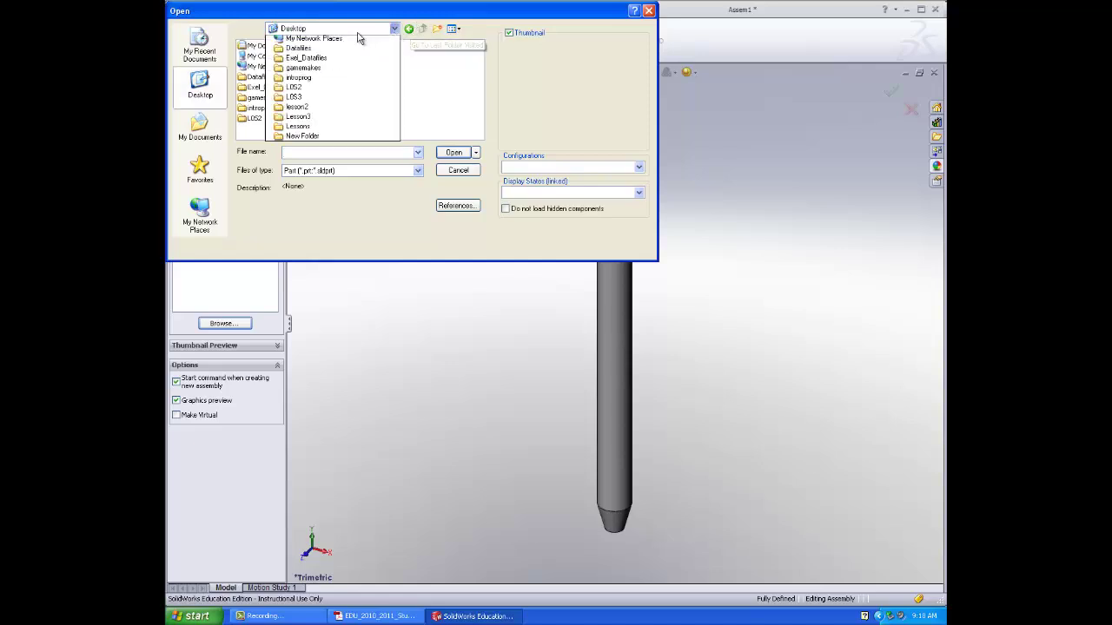
left_click(330, 110)
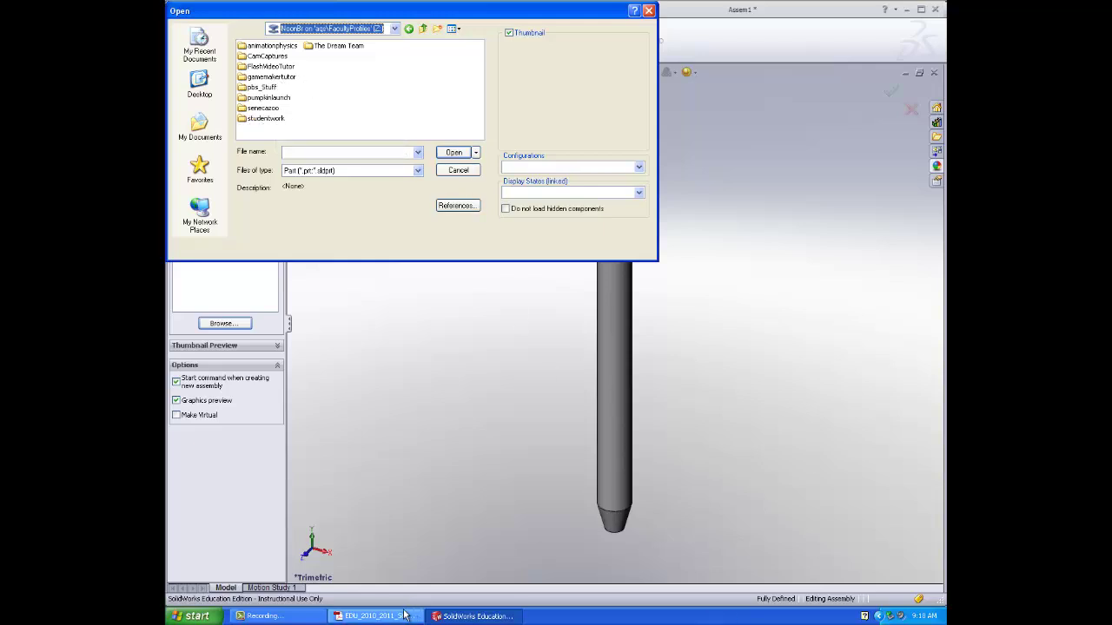
left_click(265, 616)
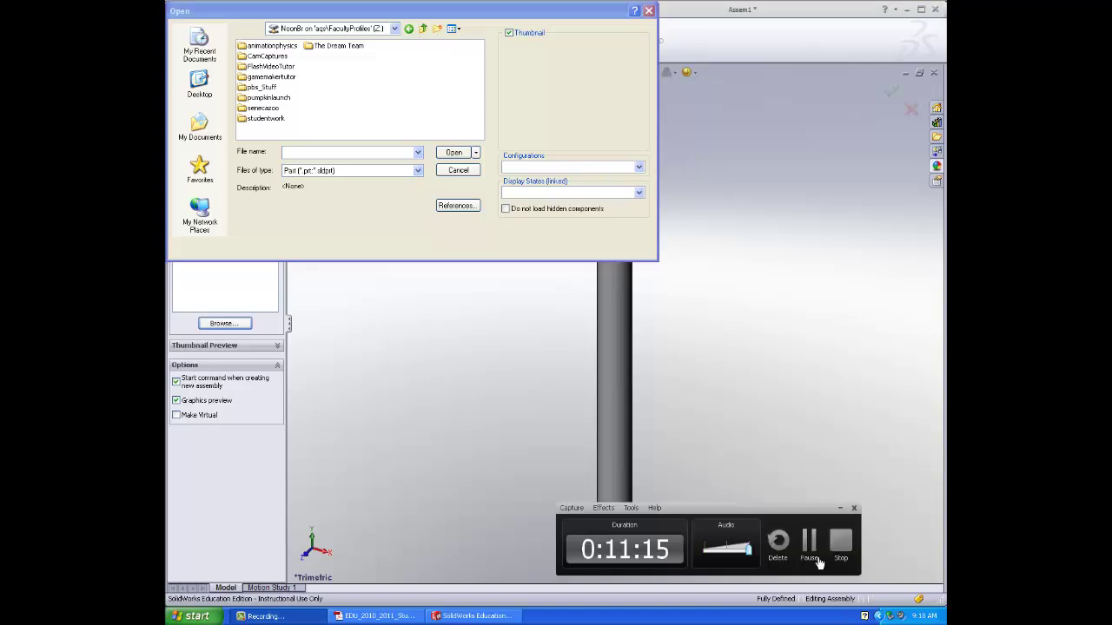
left_click(812, 556)
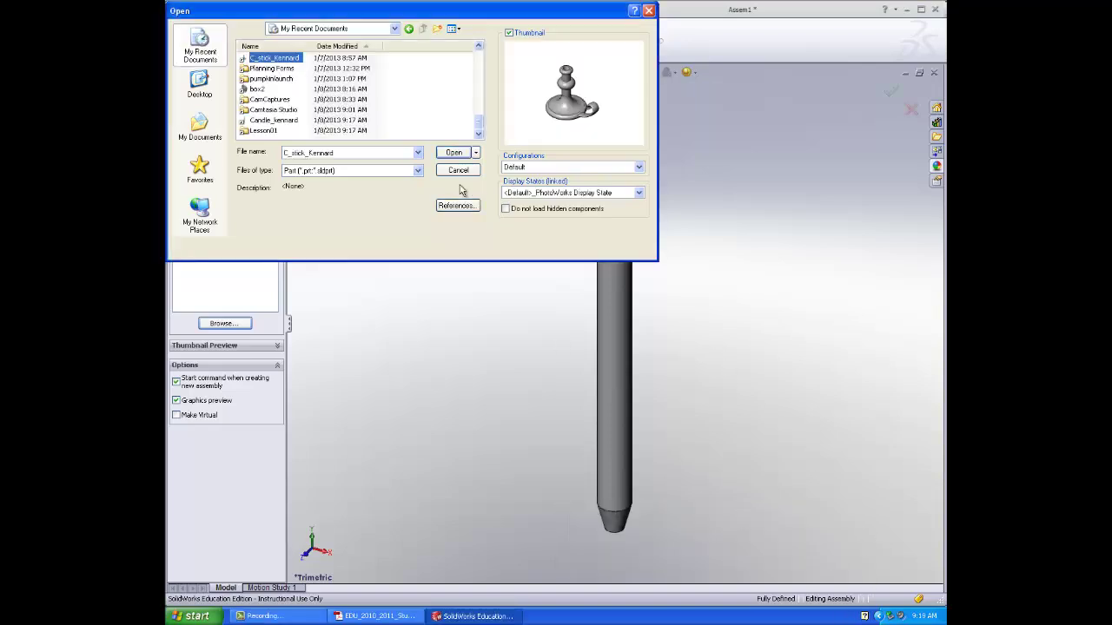
left_click(455, 153)
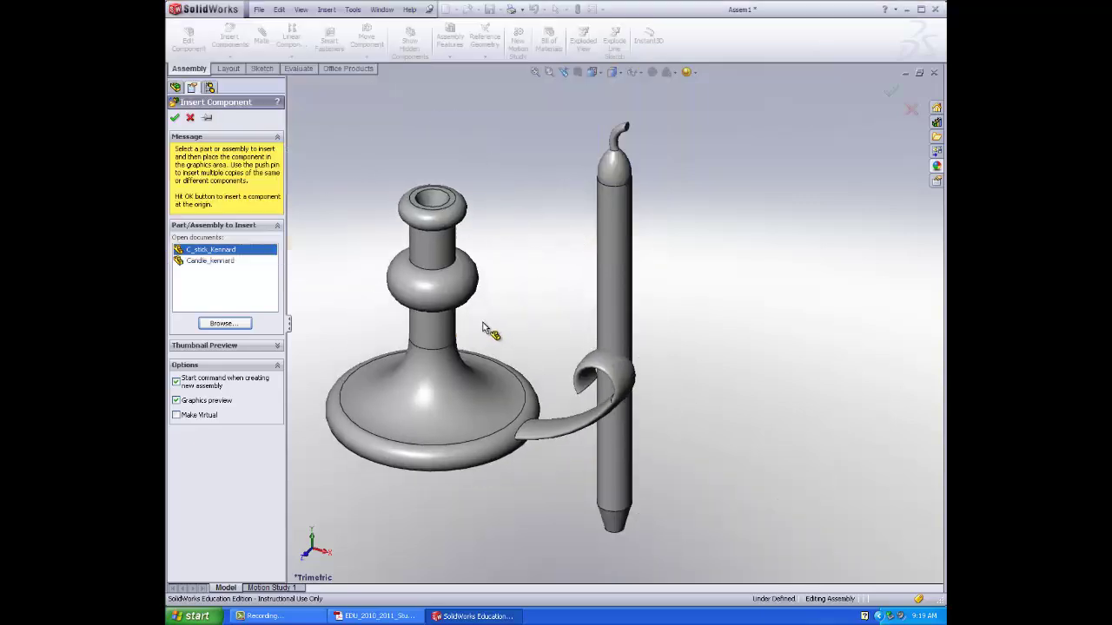
left_click(430, 331)
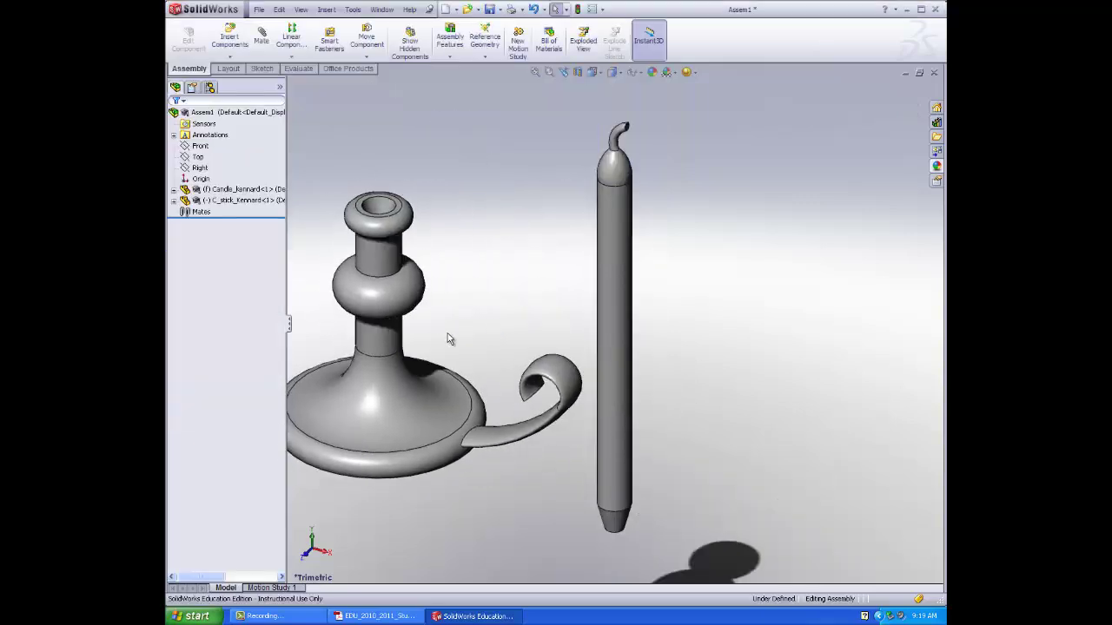
- Mate the candle's bottom face coincident to the holder's cup face
left_click(261, 37)
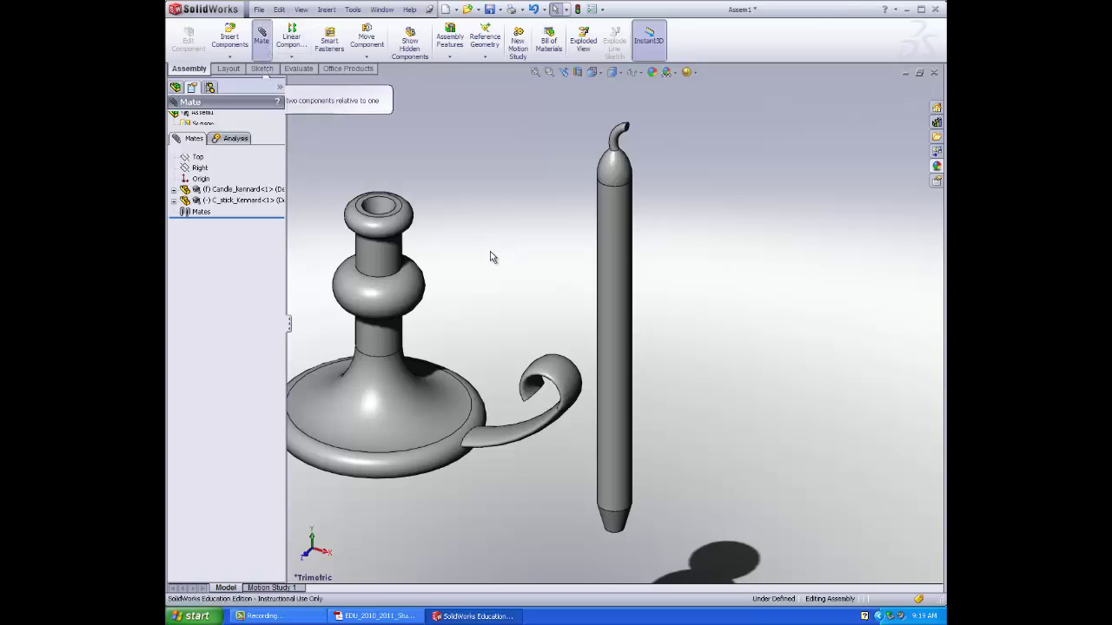
middle_click_drag(484, 293, 619, 469)
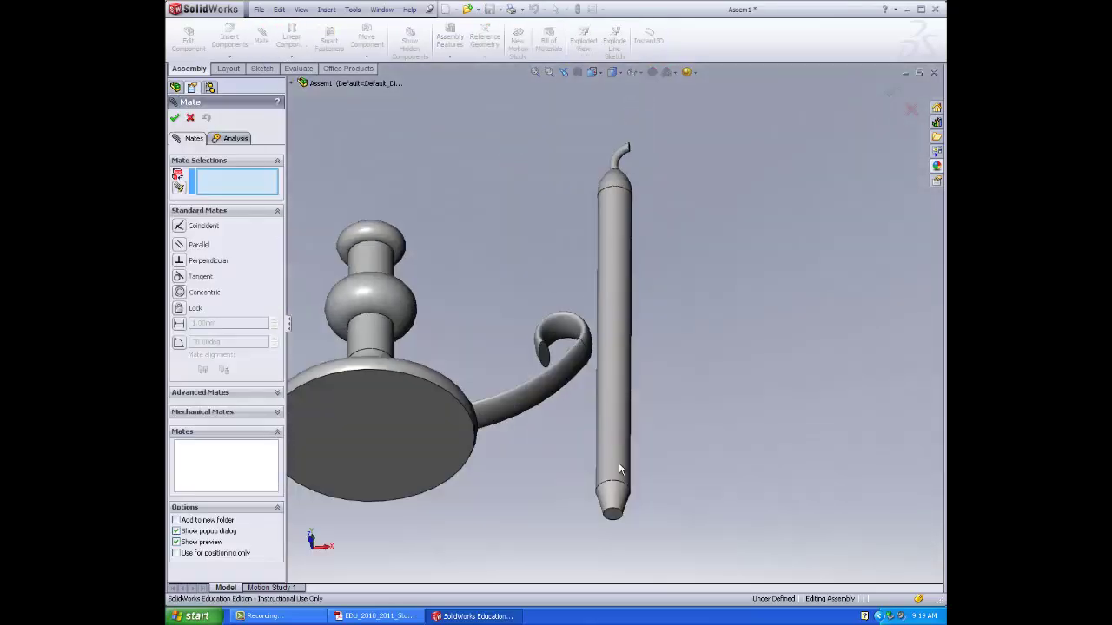
left_click(614, 515)
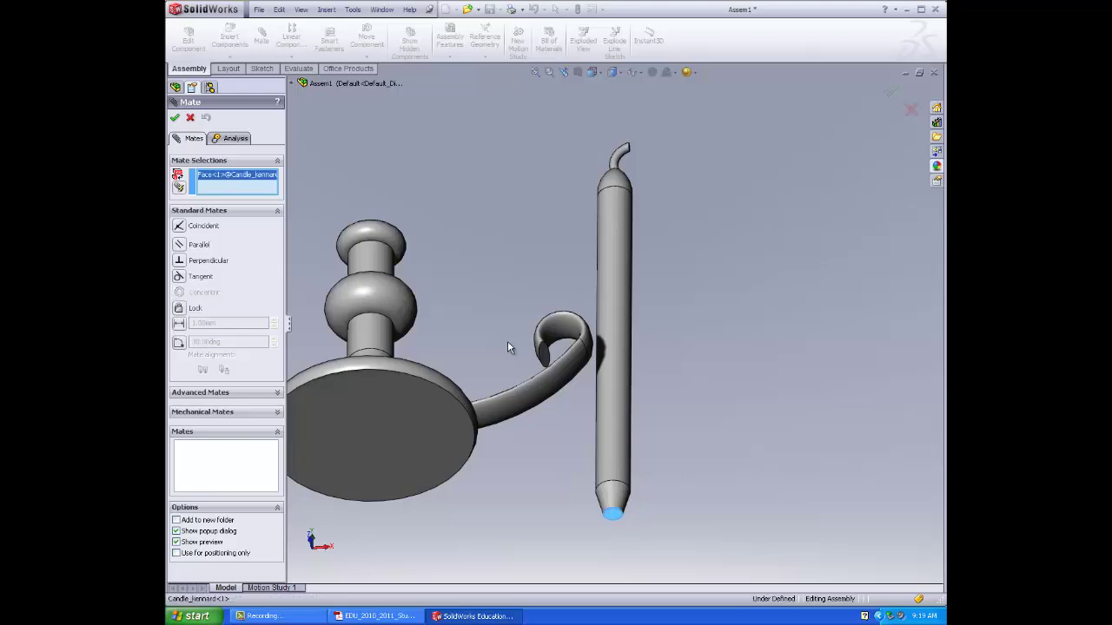
mouse_move(507, 340)
middle_mouse_down()
mouse_move(449, 226)
mouse_move(508, 440)
mouse_move(436, 353)
middle_mouse_up()
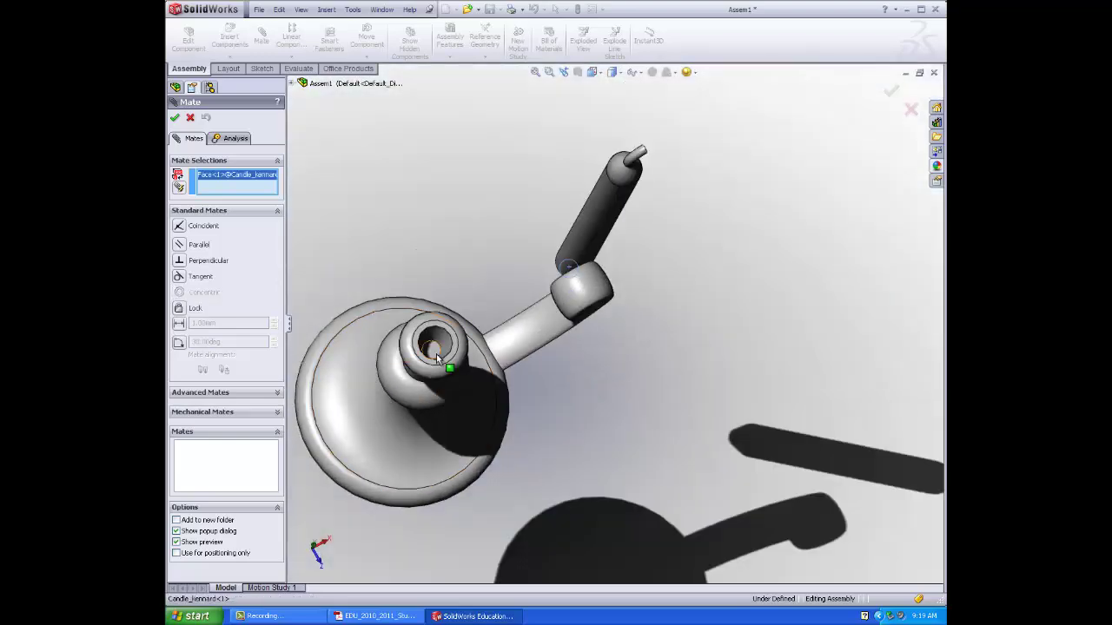
left_click(434, 351)
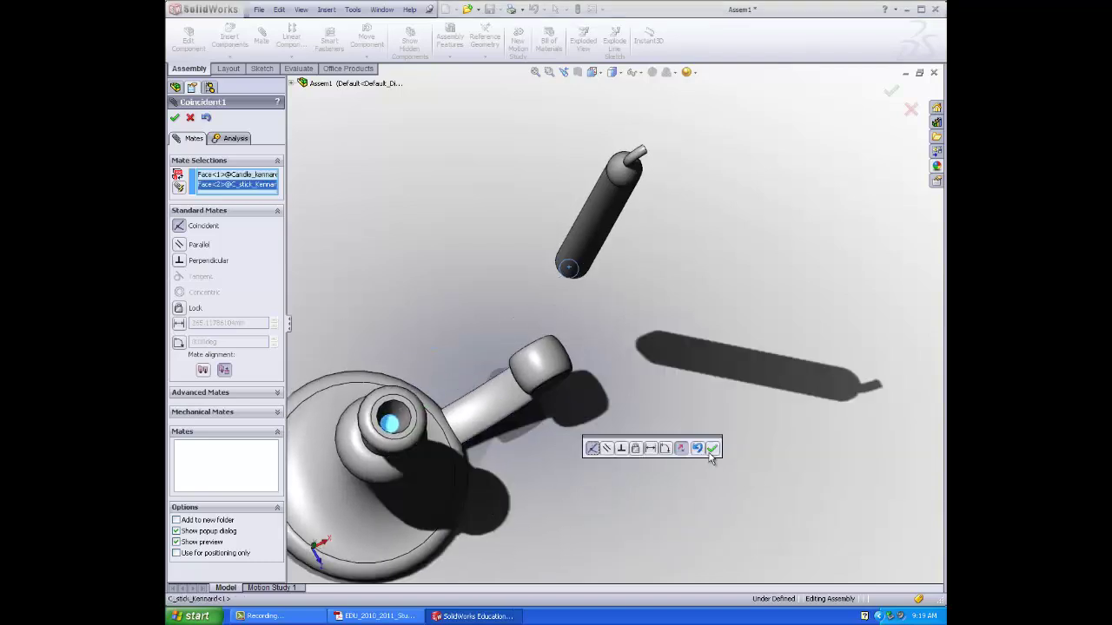
left_click(712, 448)
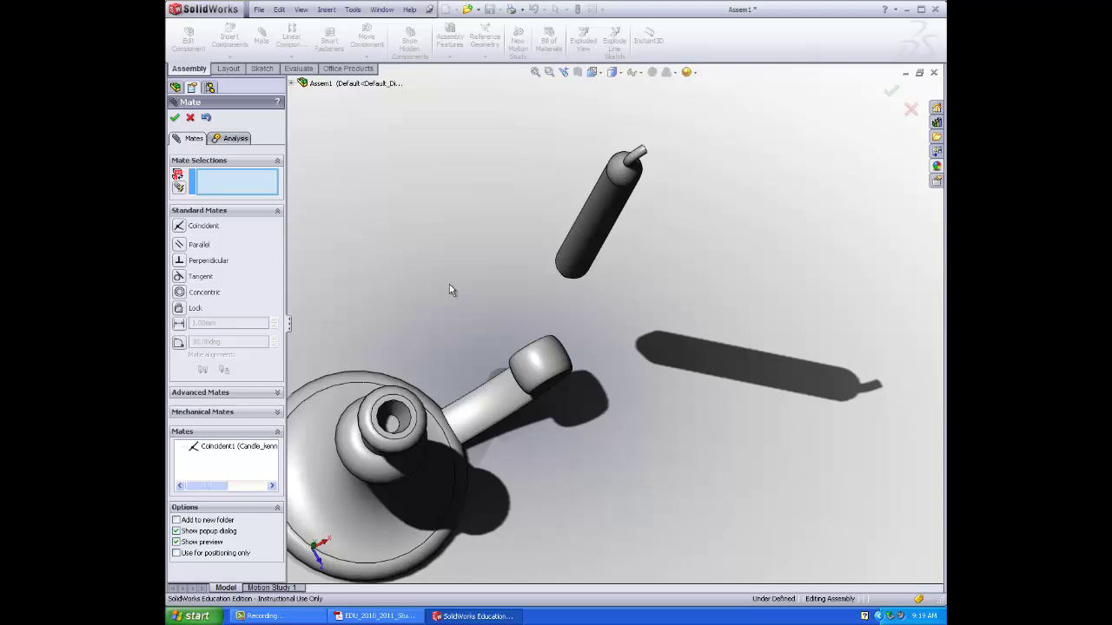
- Add a concentric mate between the candle's bottom end and the holder's socket
middle_click_drag(449, 289, 504, 174)
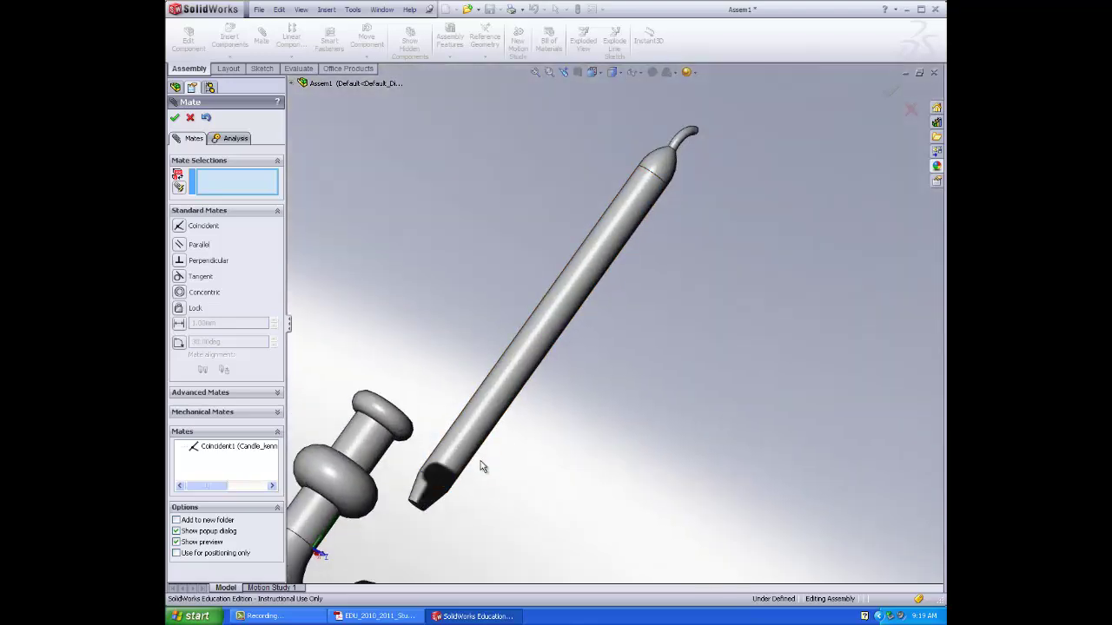
left_click(430, 489)
middle_click_drag(422, 379, 355, 461)
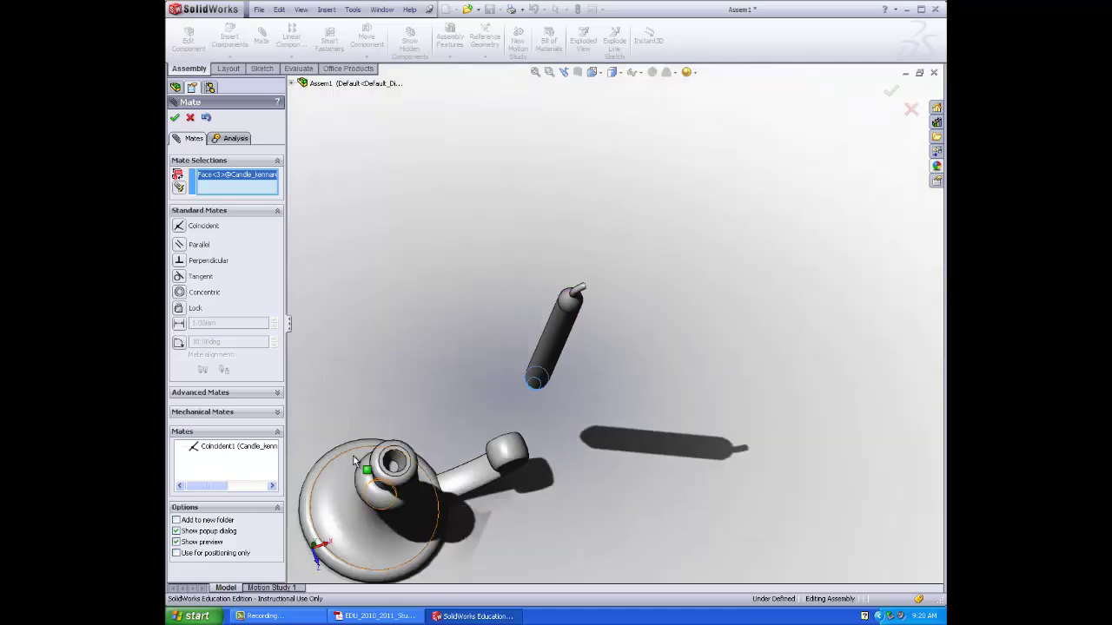
scroll(354, 461, "down", 4)
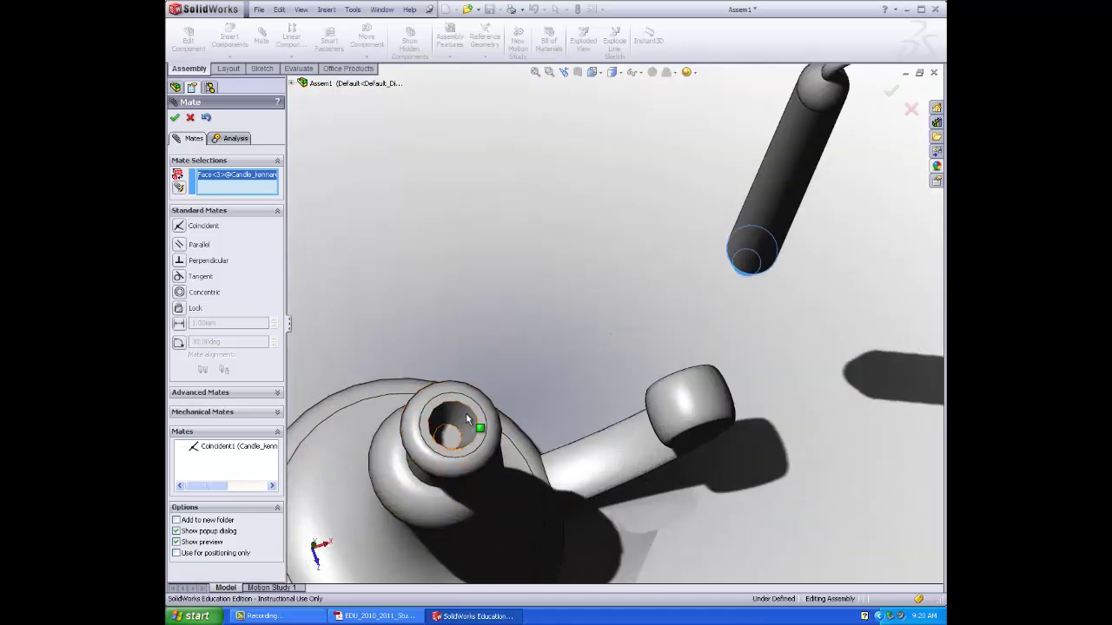
left_click(465, 412)
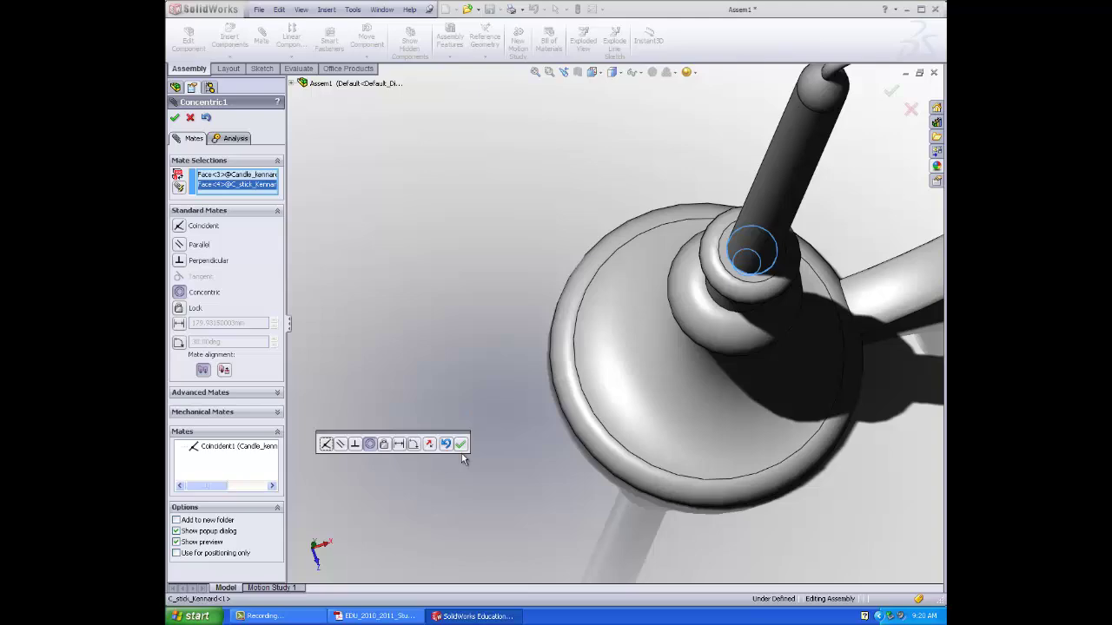
left_click(462, 445)
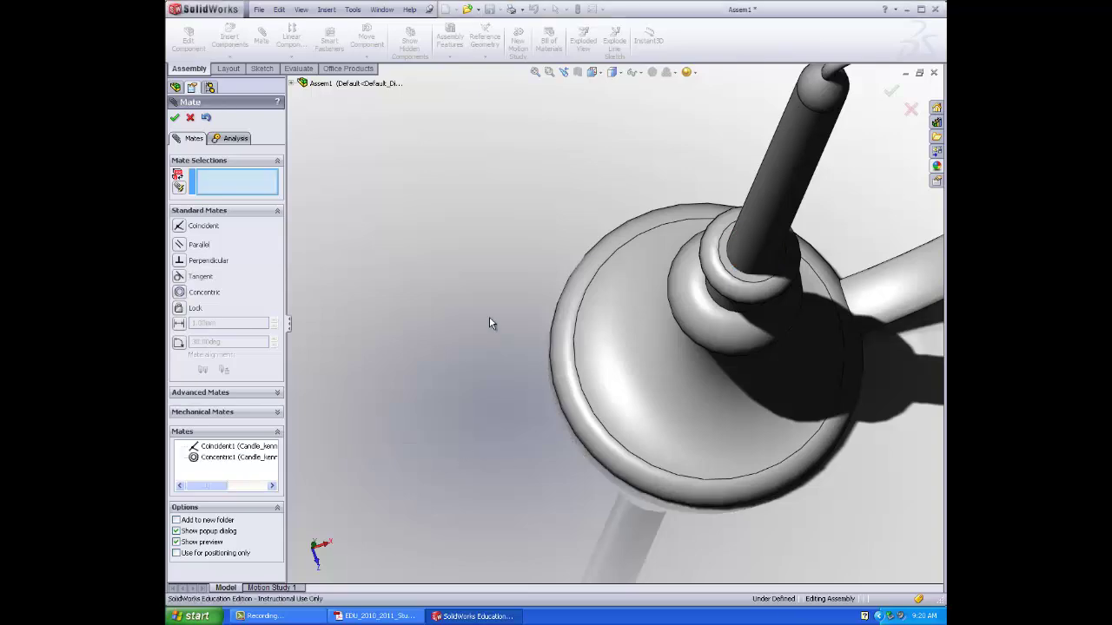
middle_click_drag(489, 316, 611, 303)
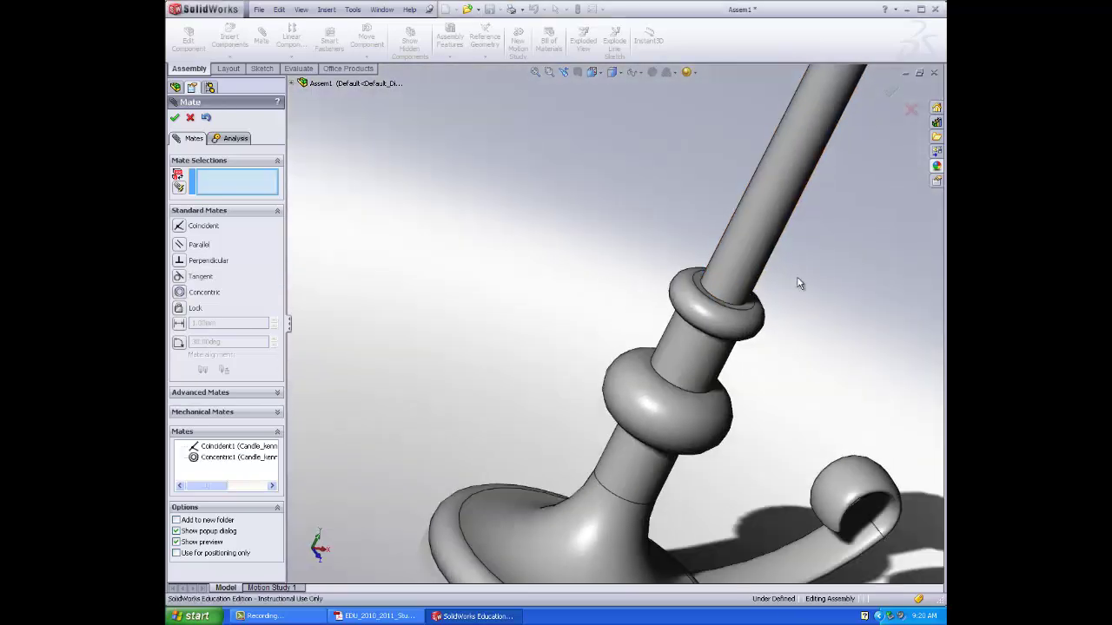
scroll(800, 283, "up", 5)
middle_click_drag(802, 169, 757, 137)
scroll(682, 193, "down", 6)
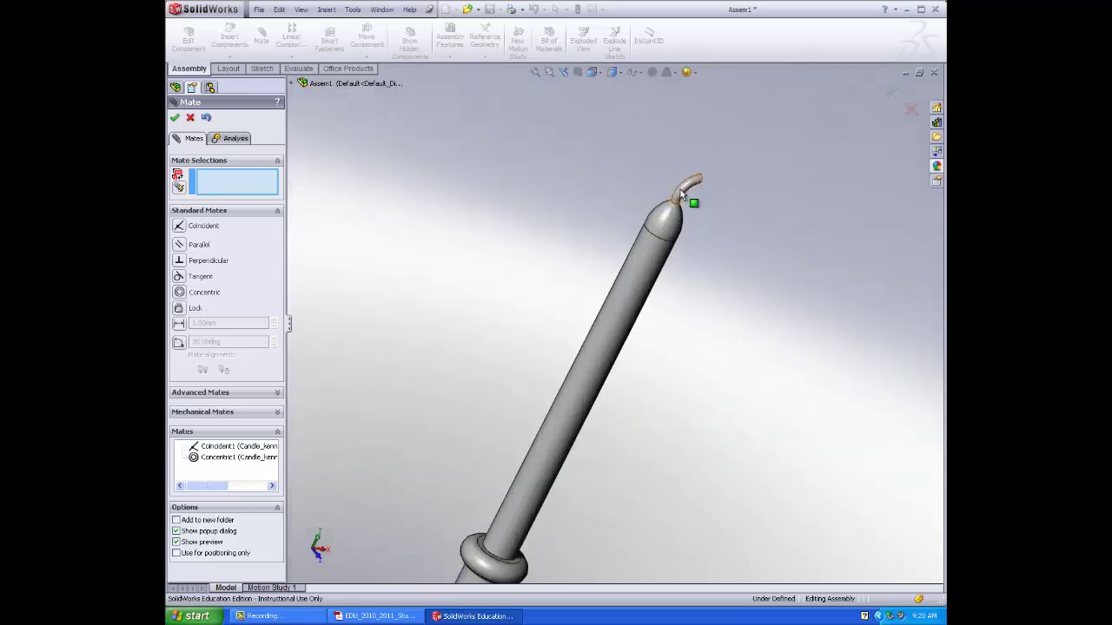
scroll(681, 192, "down", 2)
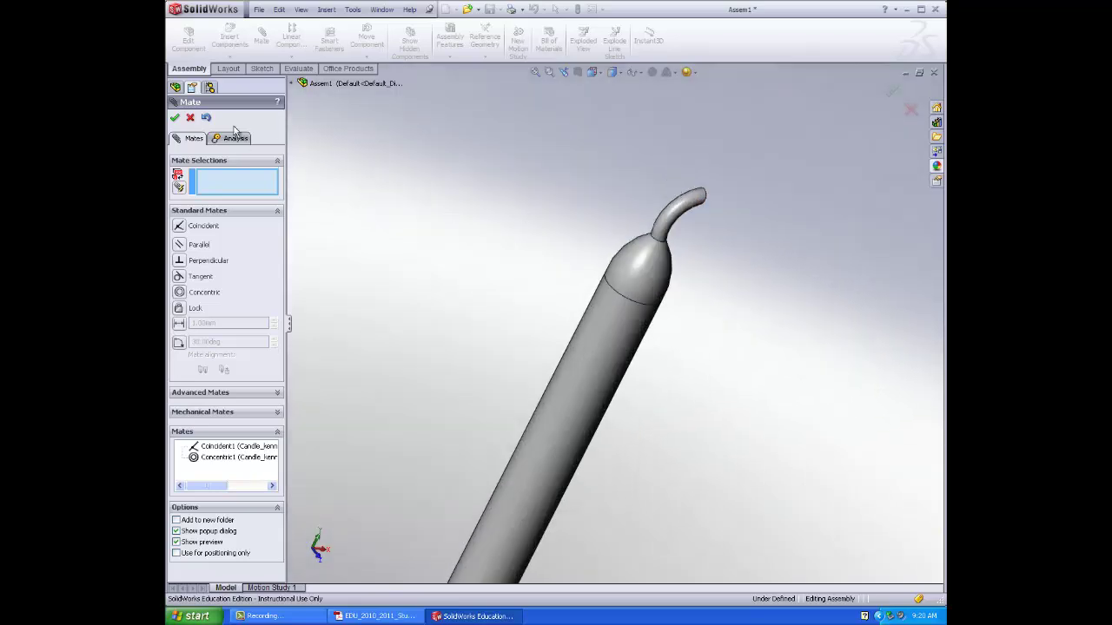
- Finish mating and start editing the candlestick holder part in context
left_click(175, 118)
left_click(252, 200)
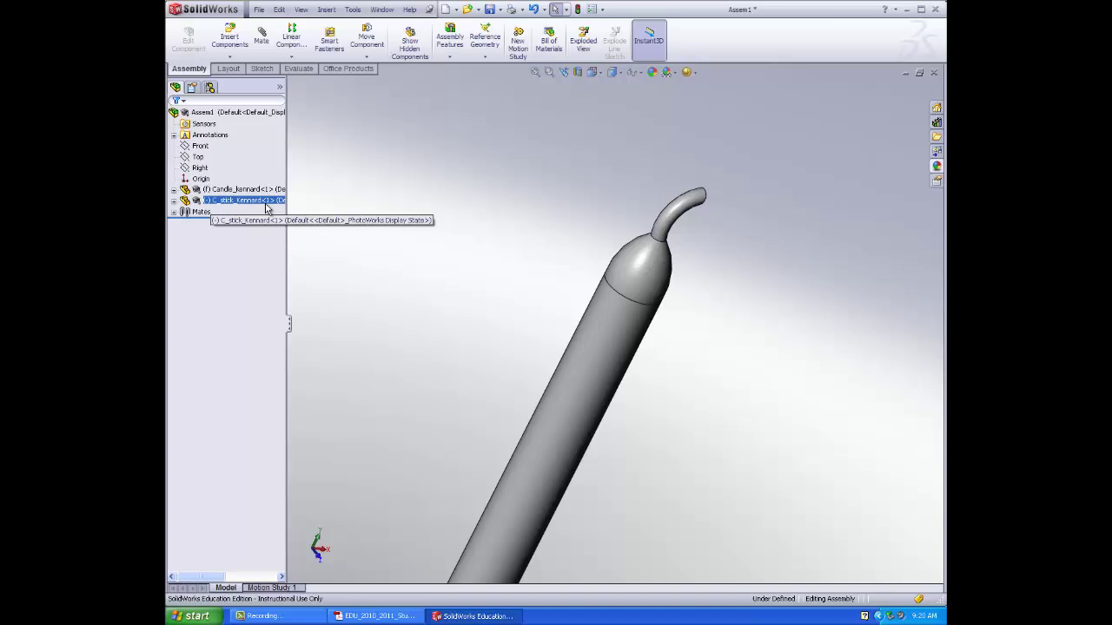
left_click(273, 191)
left_click(266, 201)
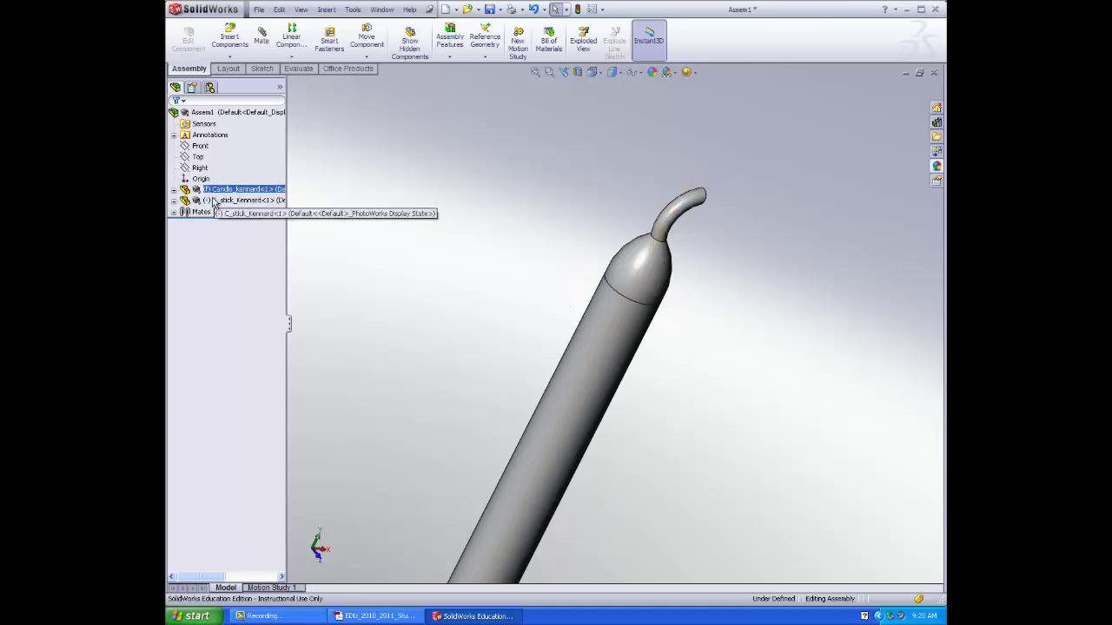
left_click(213, 201)
left_click(235, 178)
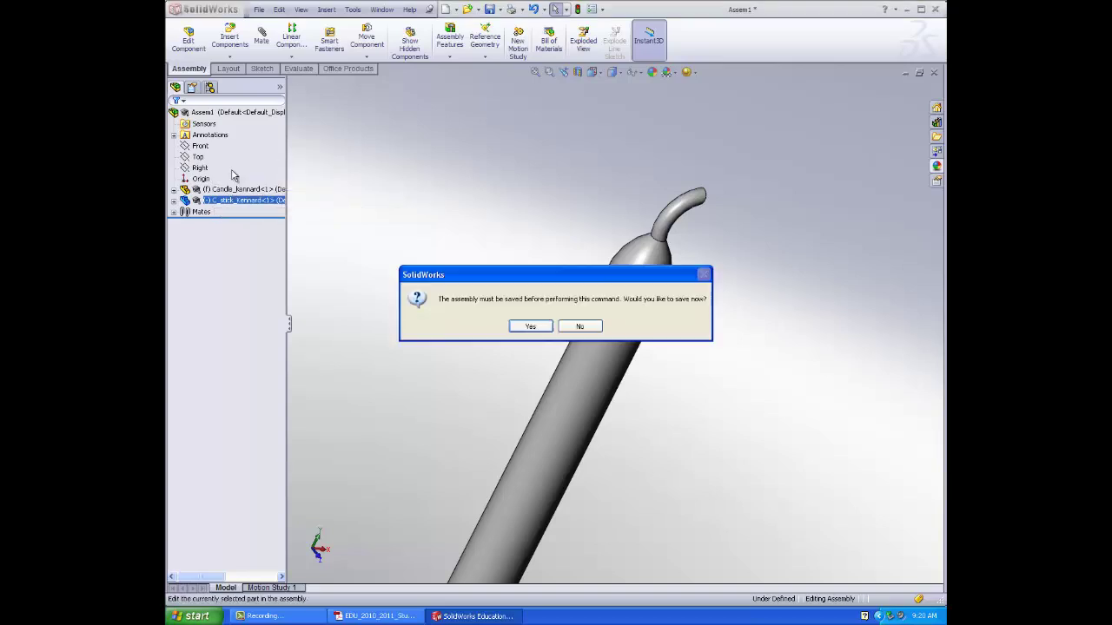
- Save the assembly first under the name Cand_assembly_kennard
left_click(530, 326)
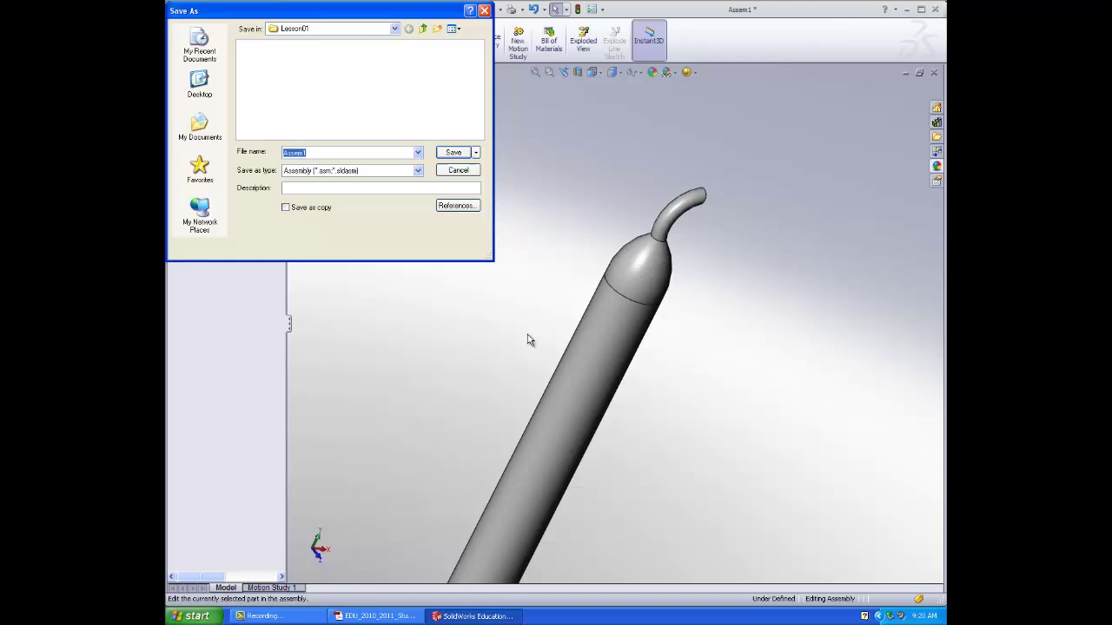
type("Cand")
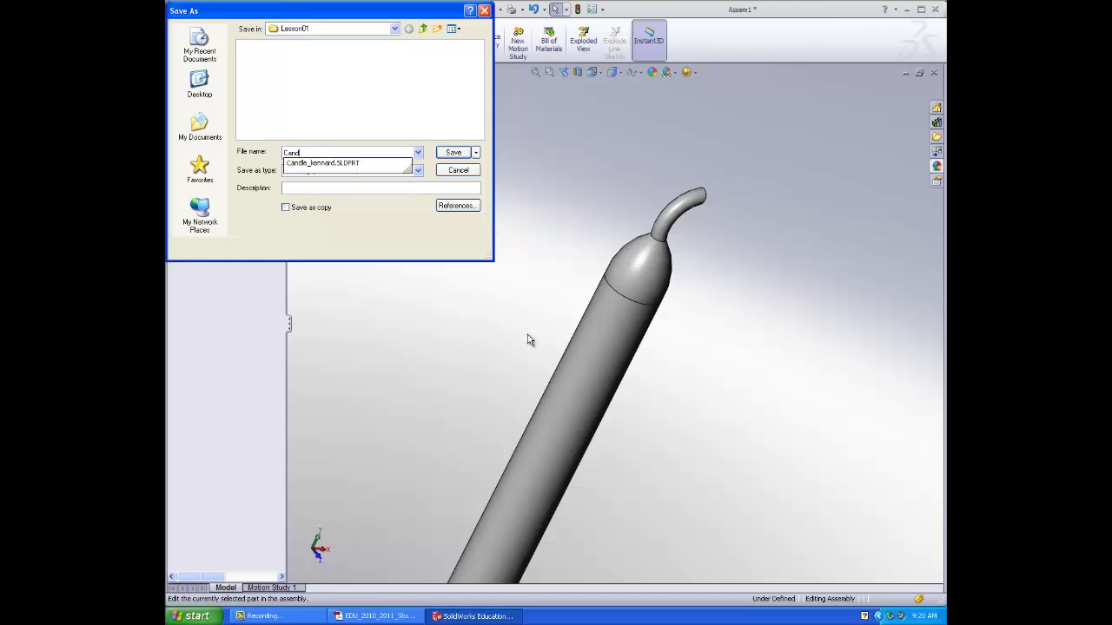
type("_assembly_kennard")
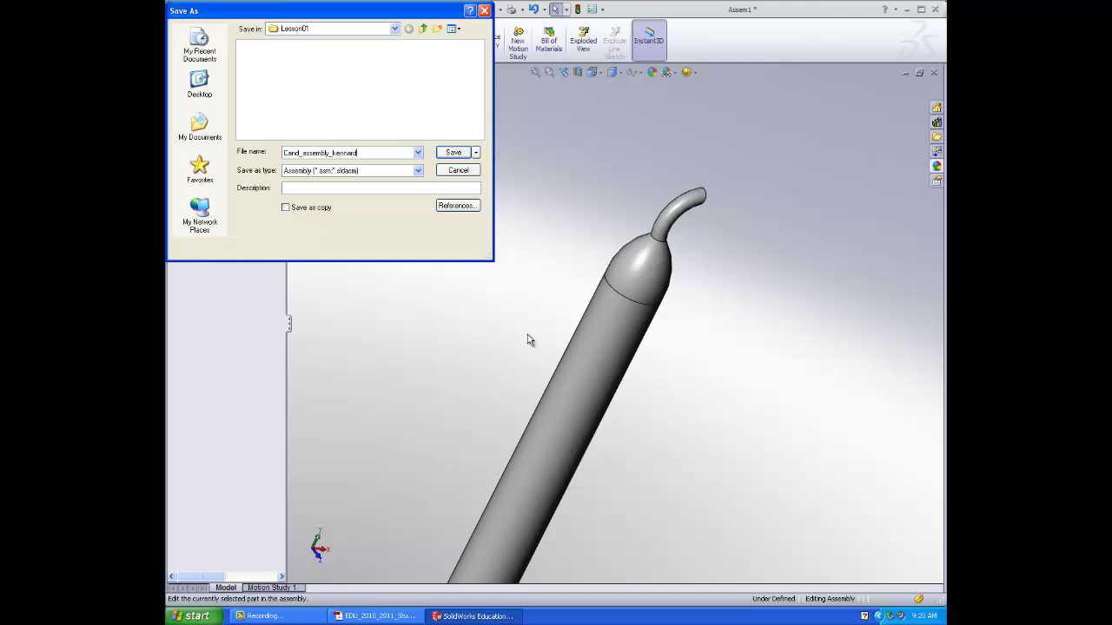
key("Return")
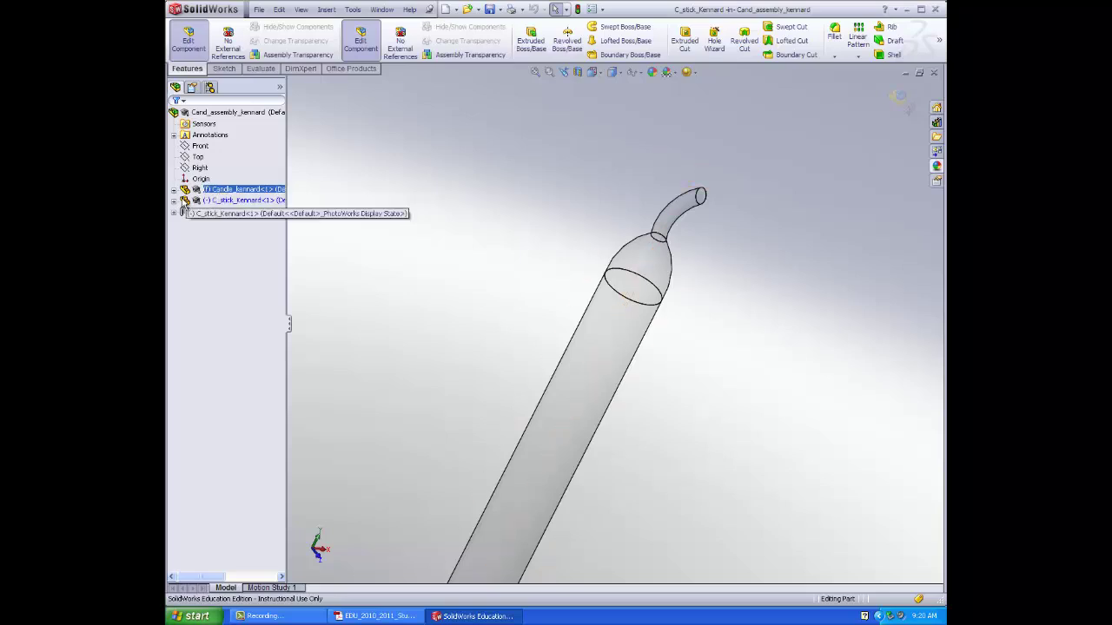
- Browse the holder's features, then stop editing the holder and return to the assembly
left_click(174, 200)
left_click(216, 311)
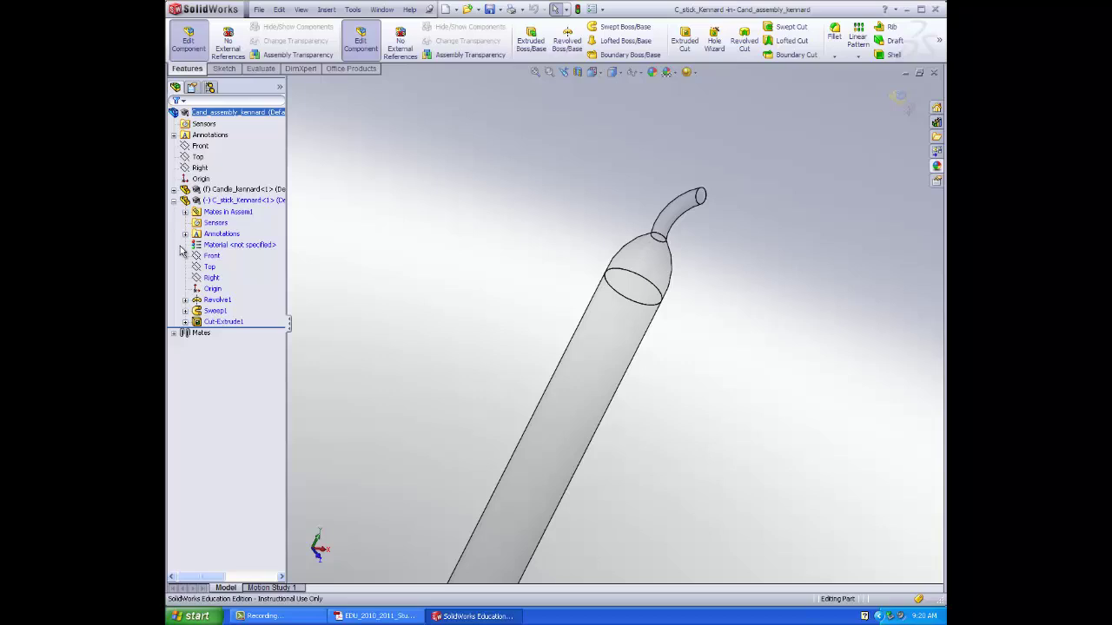
left_click(217, 312)
left_click(175, 201)
left_click(187, 39)
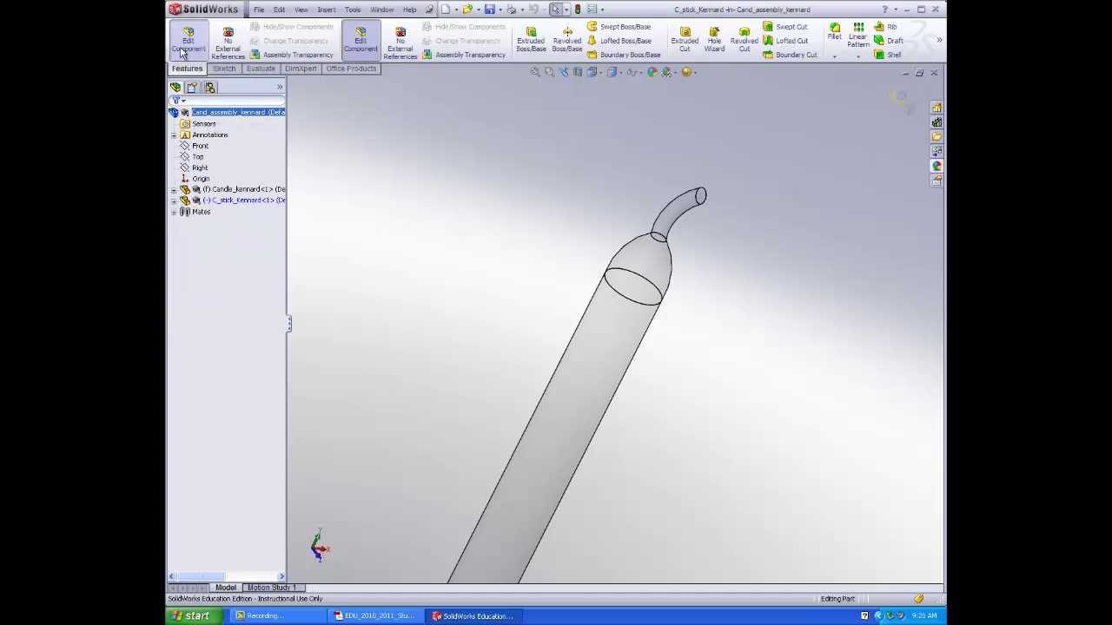
- Edit the Candle_kennard part in context and open Sketch2 under Sweep1 for editing
left_click(229, 191)
left_click(250, 156)
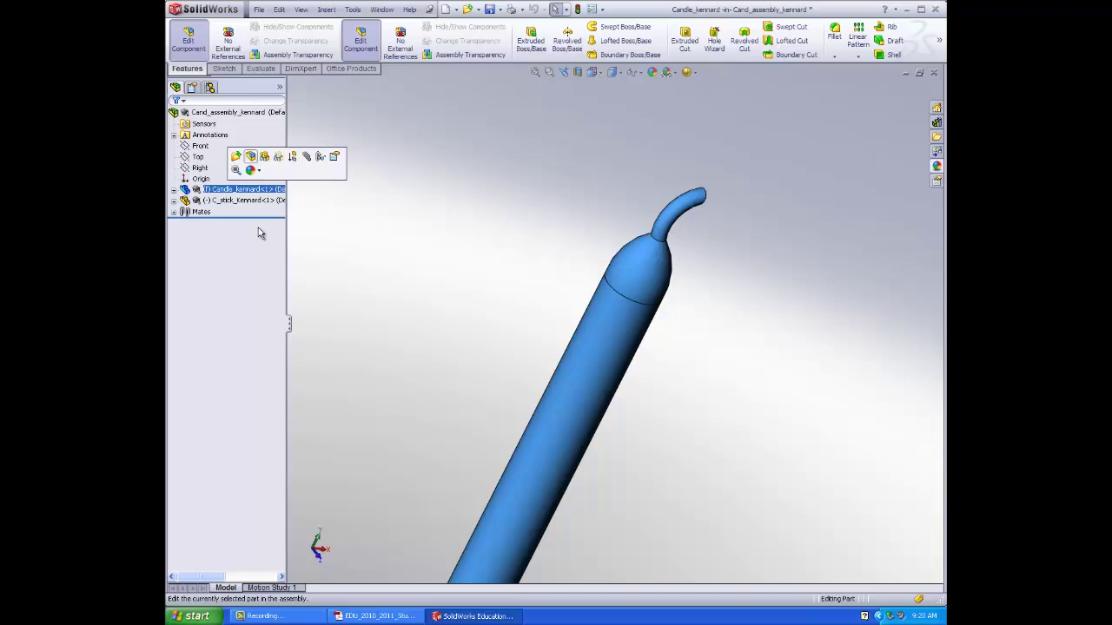
left_click(174, 190)
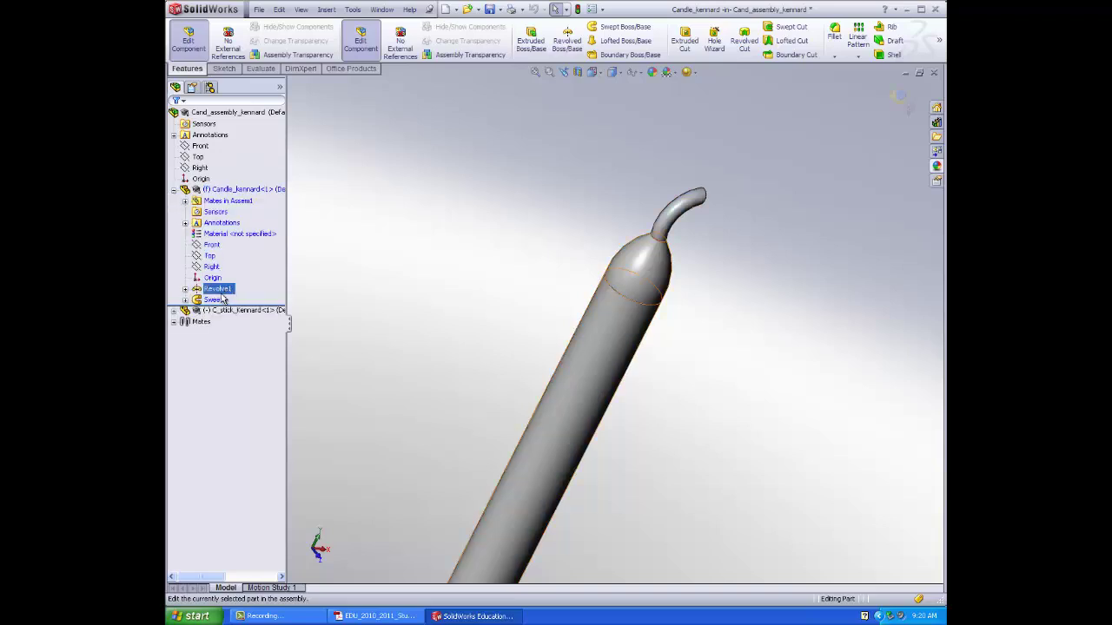
left_click(185, 300)
left_click(232, 311)
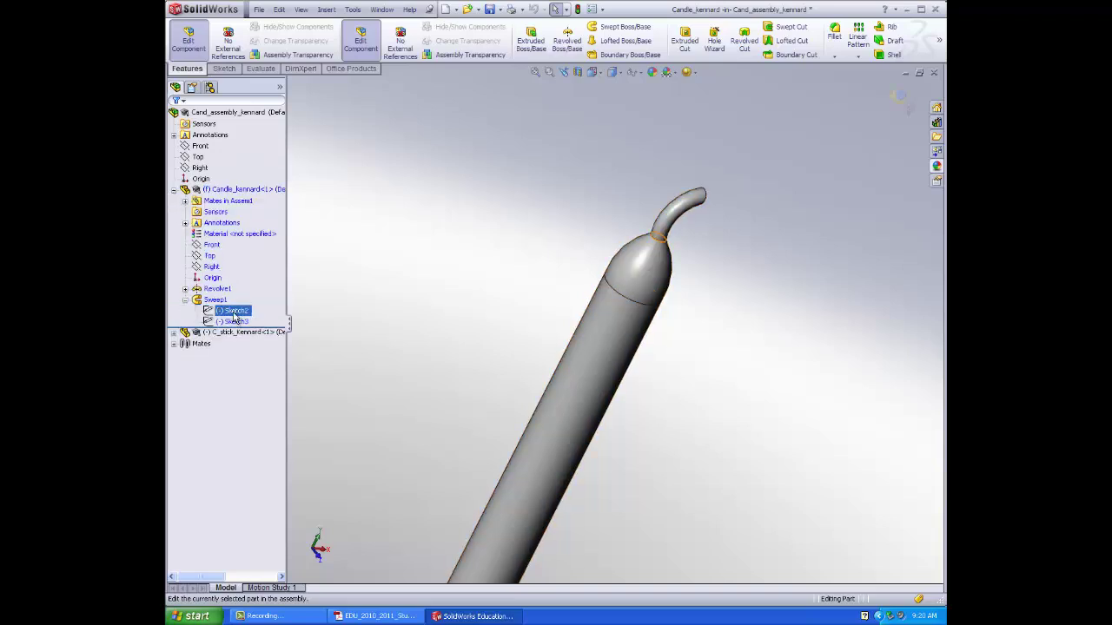
left_click(250, 276)
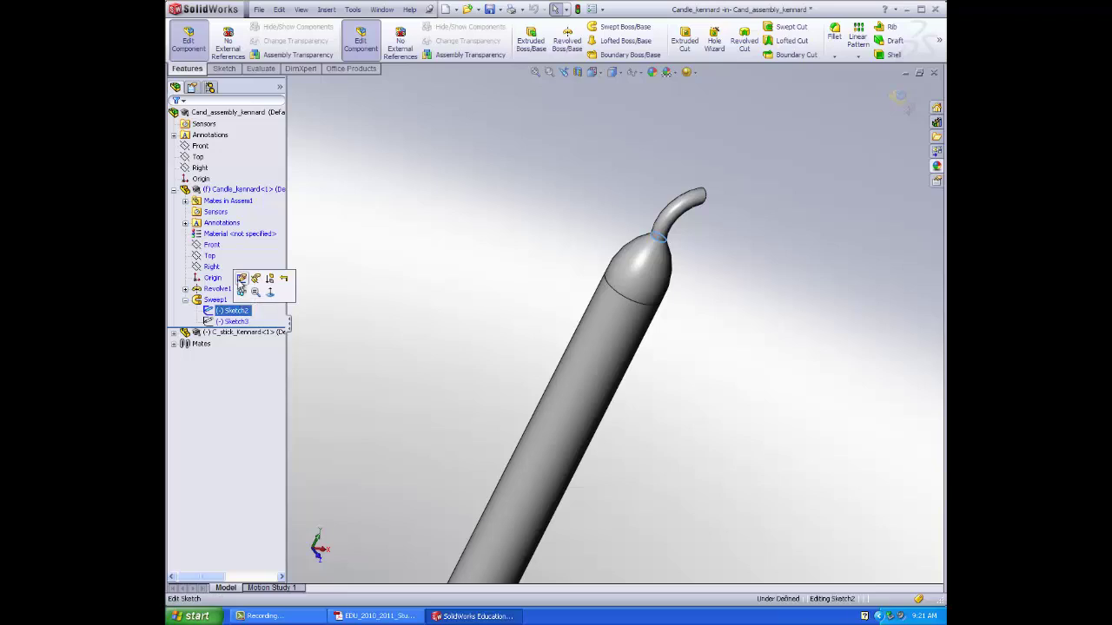
- Dimension the wick circle in Sketch2 to 4 mm diameter and rebuild the candle
mouse_move(491, 226)
middle_mouse_down()
mouse_move(431, 287)
mouse_move(591, 325)
middle_mouse_up()
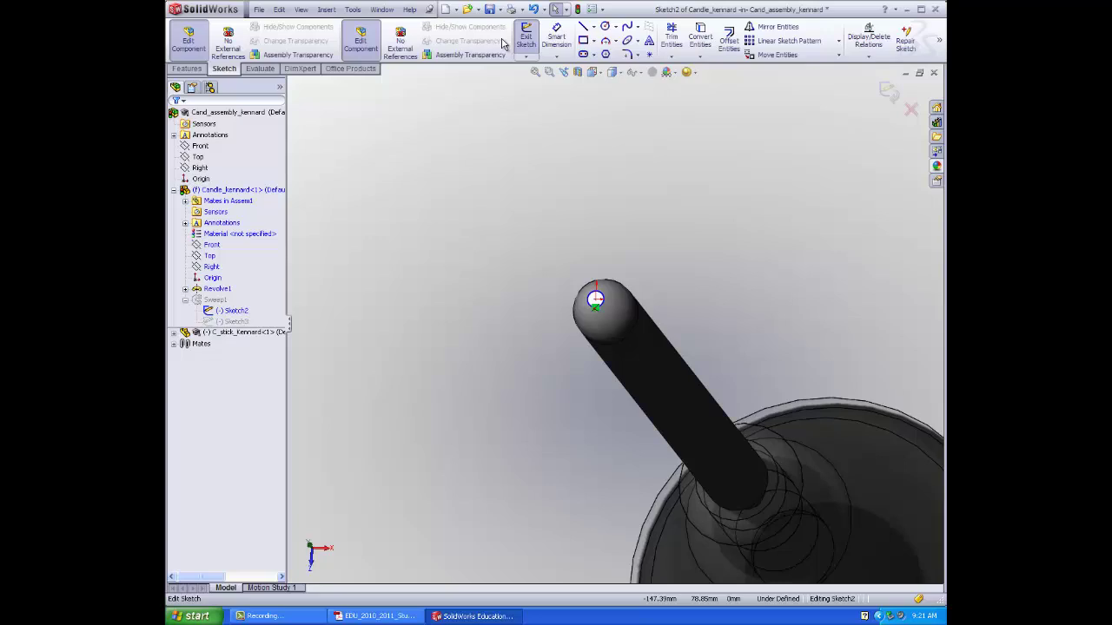
left_click(558, 37)
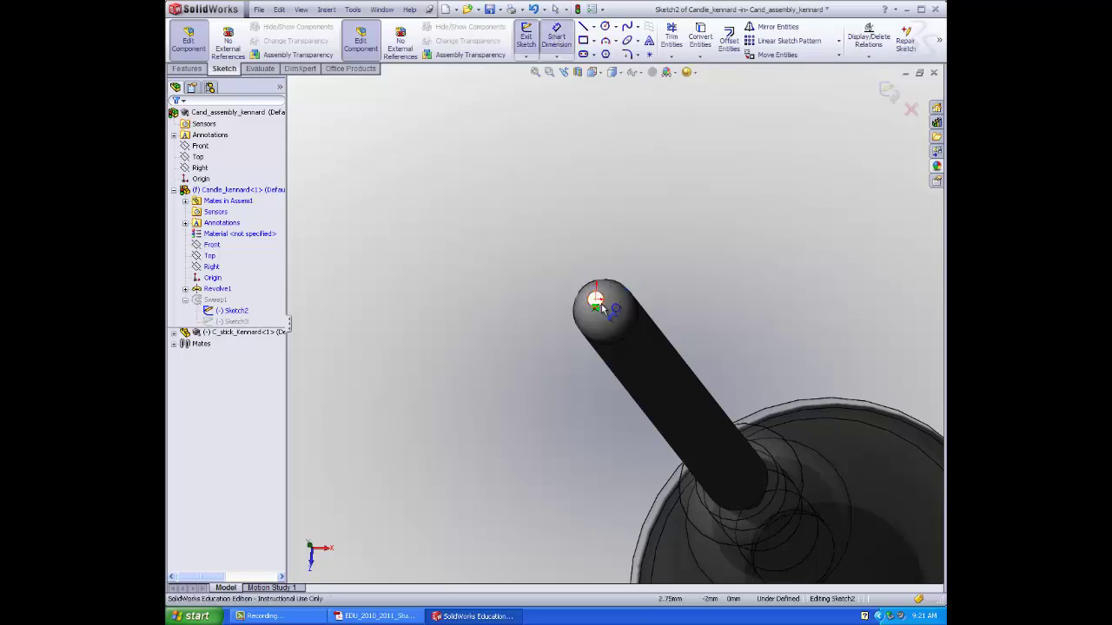
left_click(603, 309)
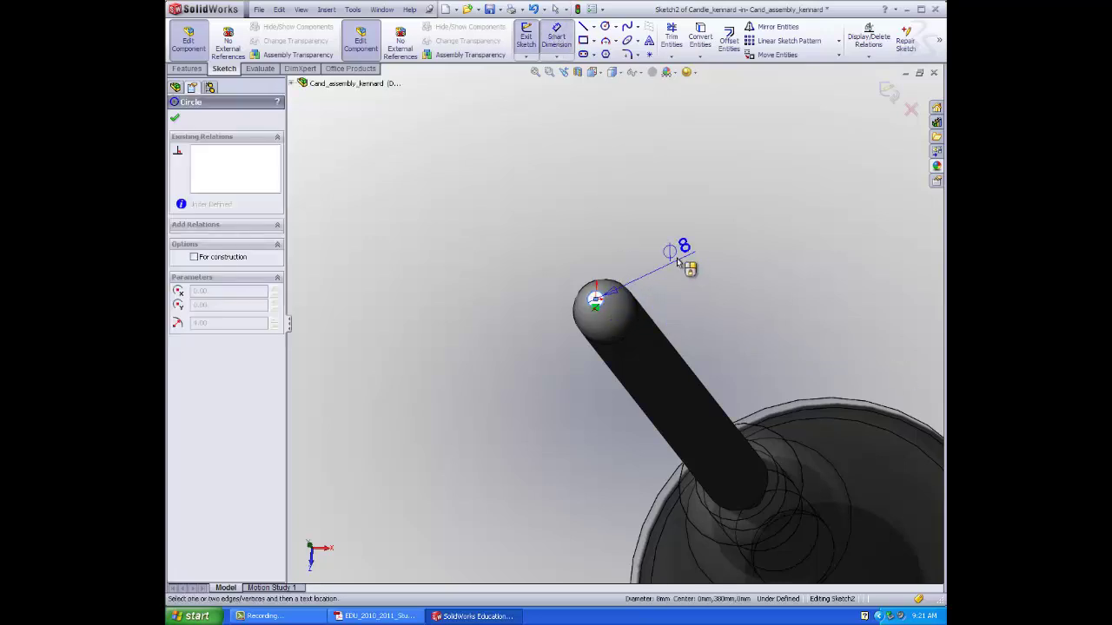
left_click(678, 253)
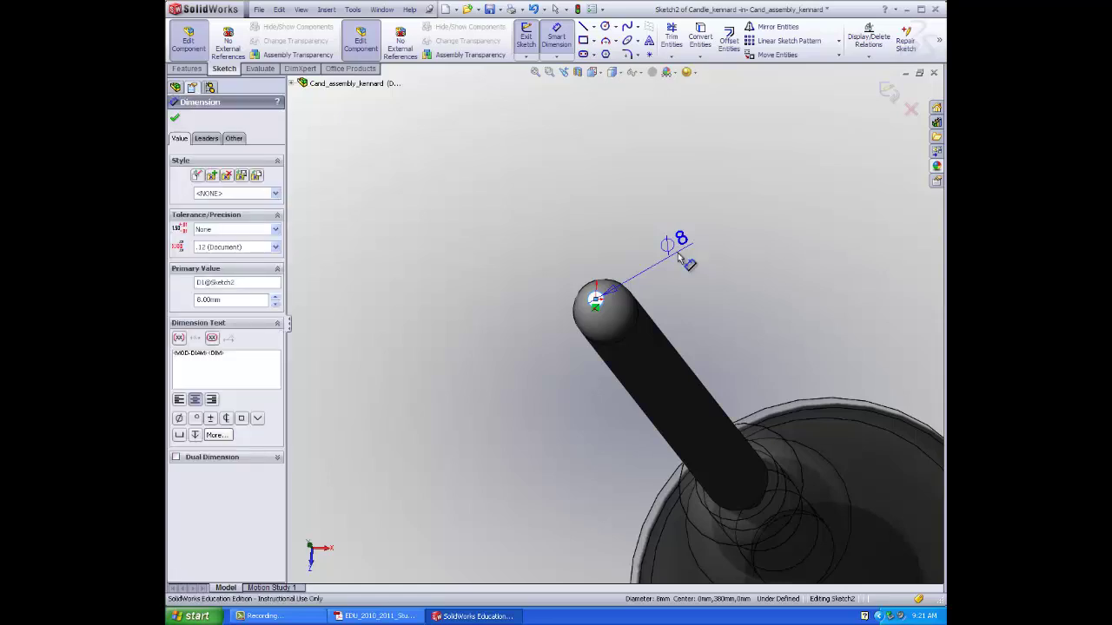
left_click(678, 253)
type("4")
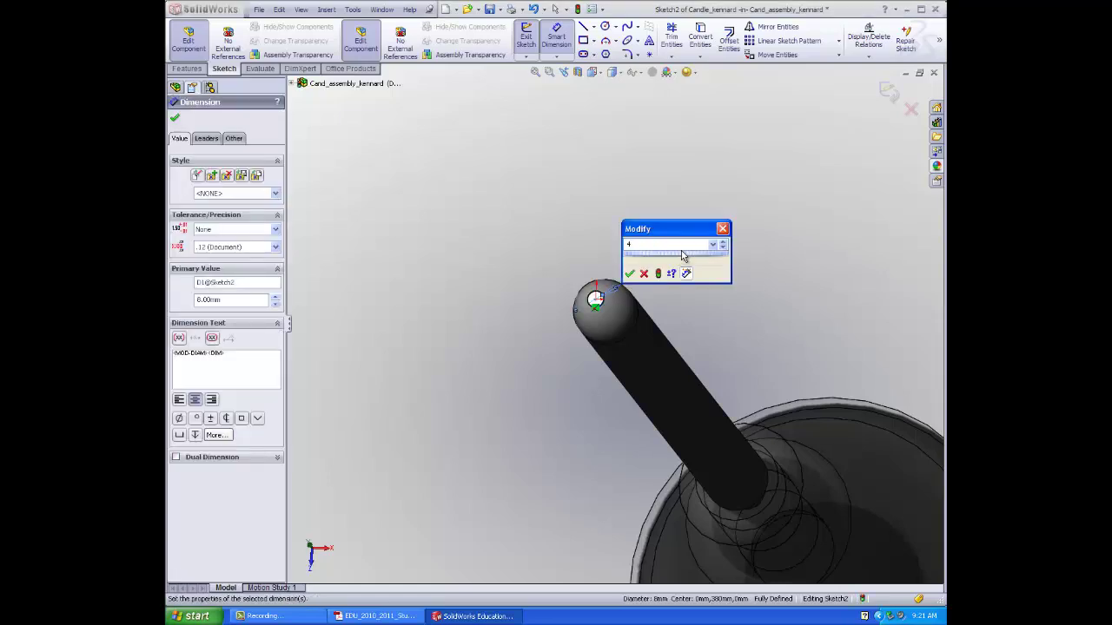
key("Return")
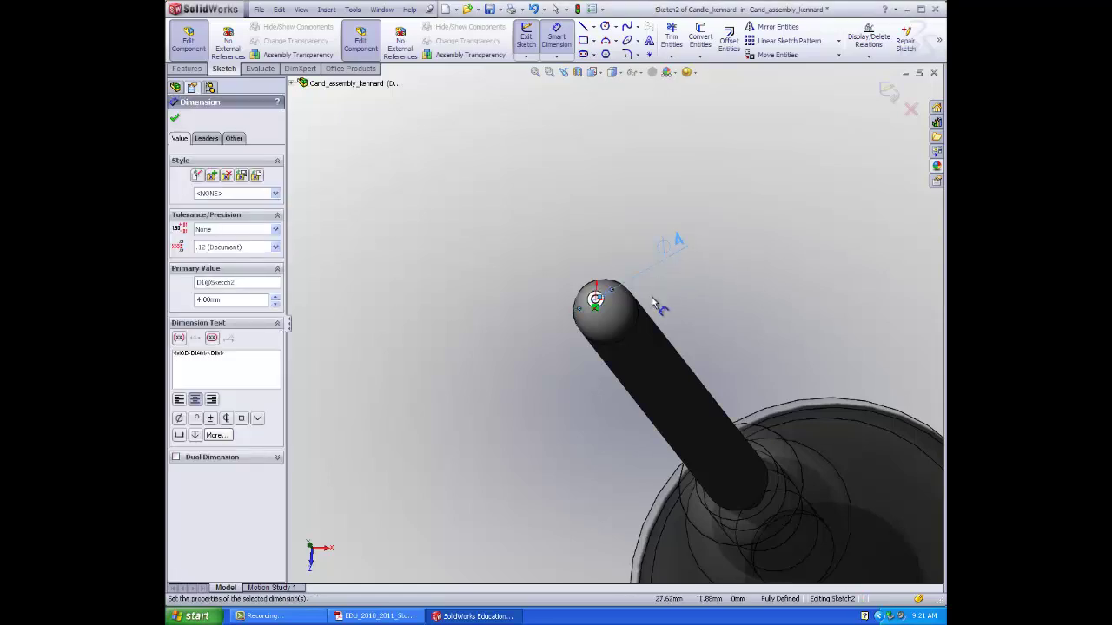
left_click(174, 118)
left_click(531, 43)
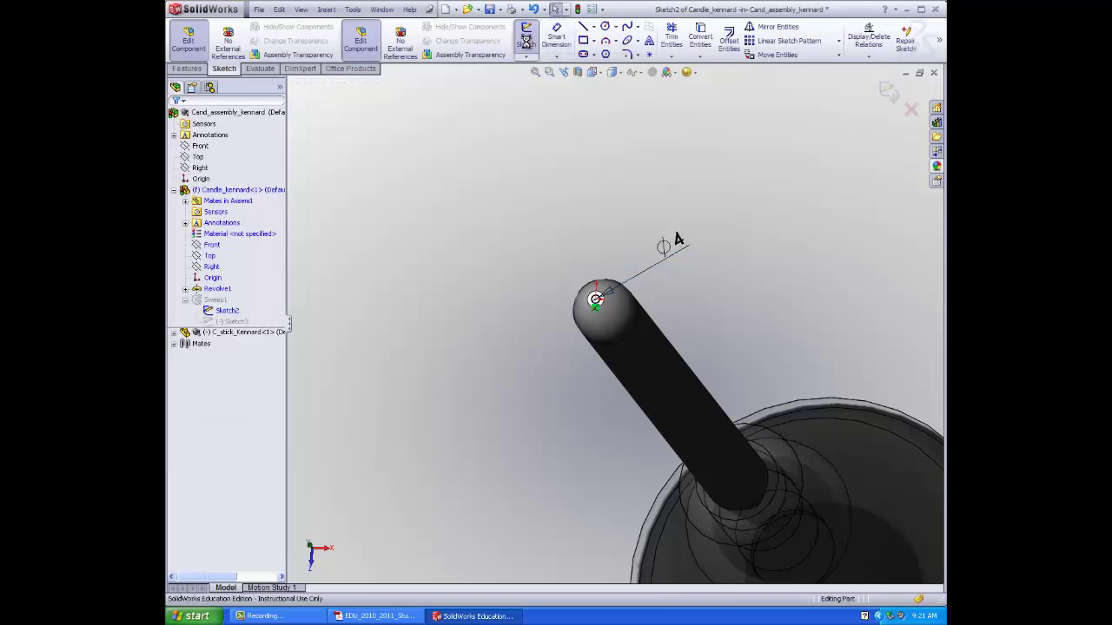
middle_click_drag(536, 244, 551, 127)
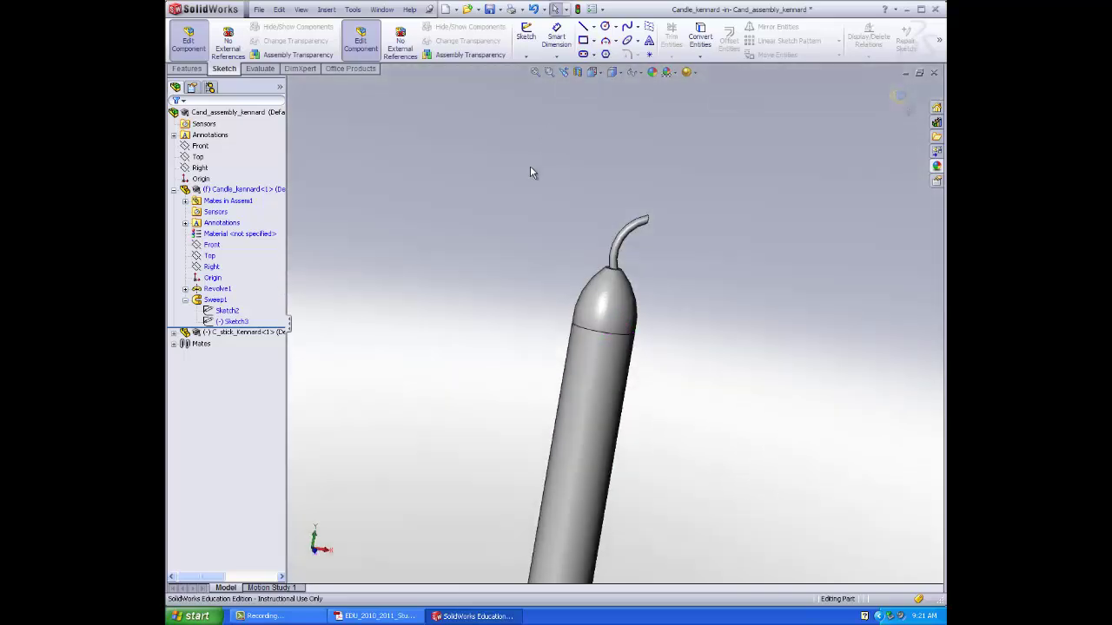
- Exit candle editing, Save All modified documents, and close the assembly window
left_click(187, 39)
scroll(503, 286, "up", 2)
scroll(503, 286, "up", 3)
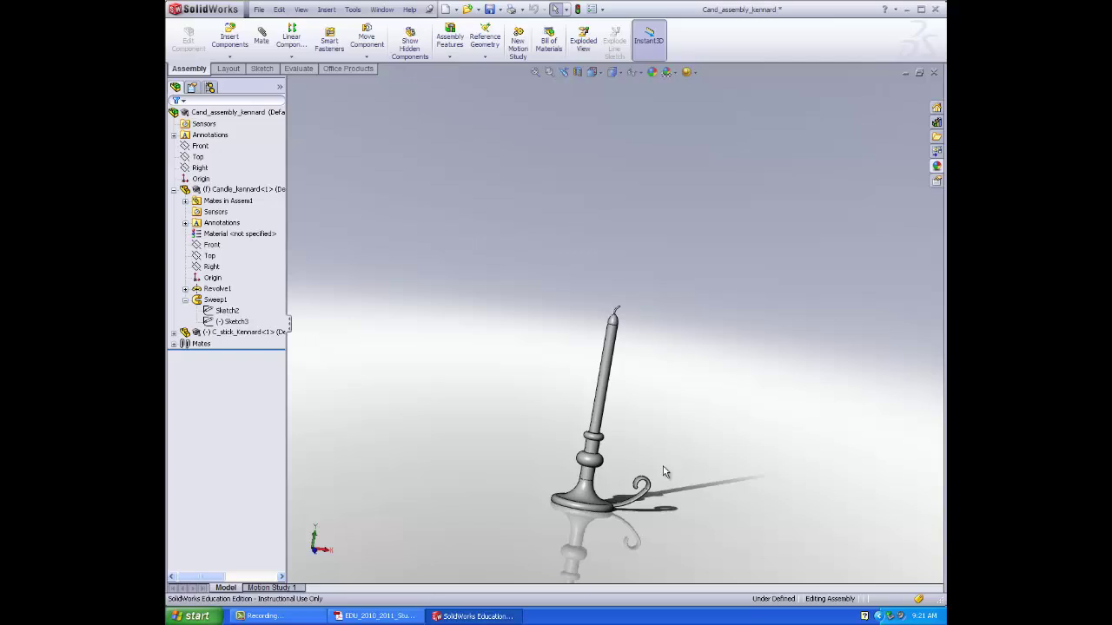
left_click(489, 10)
left_click(410, 188)
left_click(933, 73)
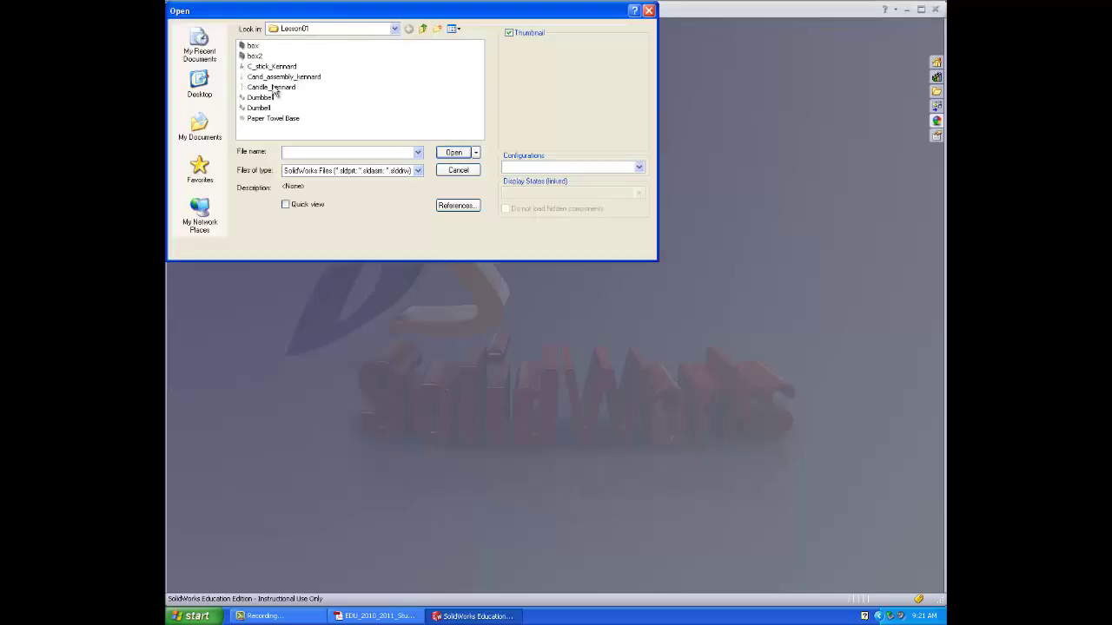
- Open Cand_assembly_kennard from the Lesson01 folder
left_click(272, 87)
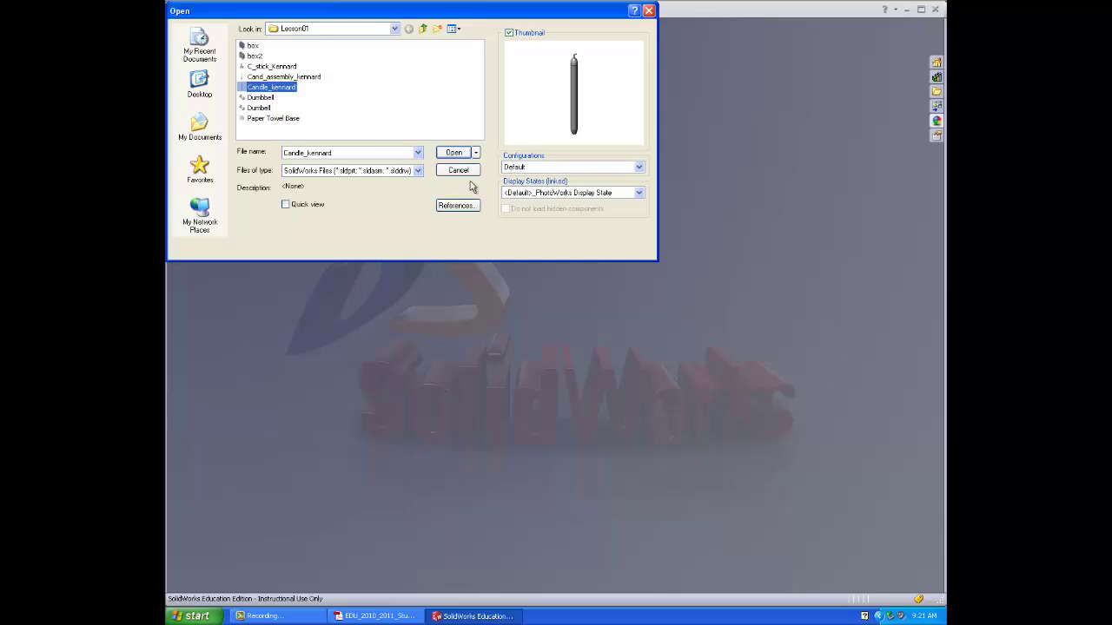
left_click(453, 153)
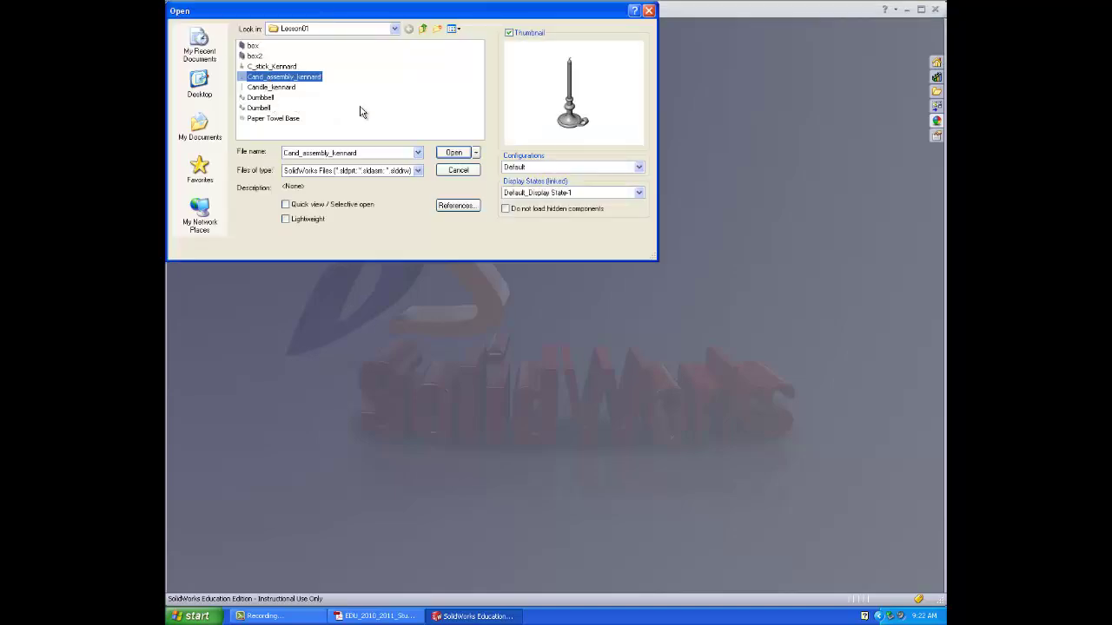
left_click(453, 152)
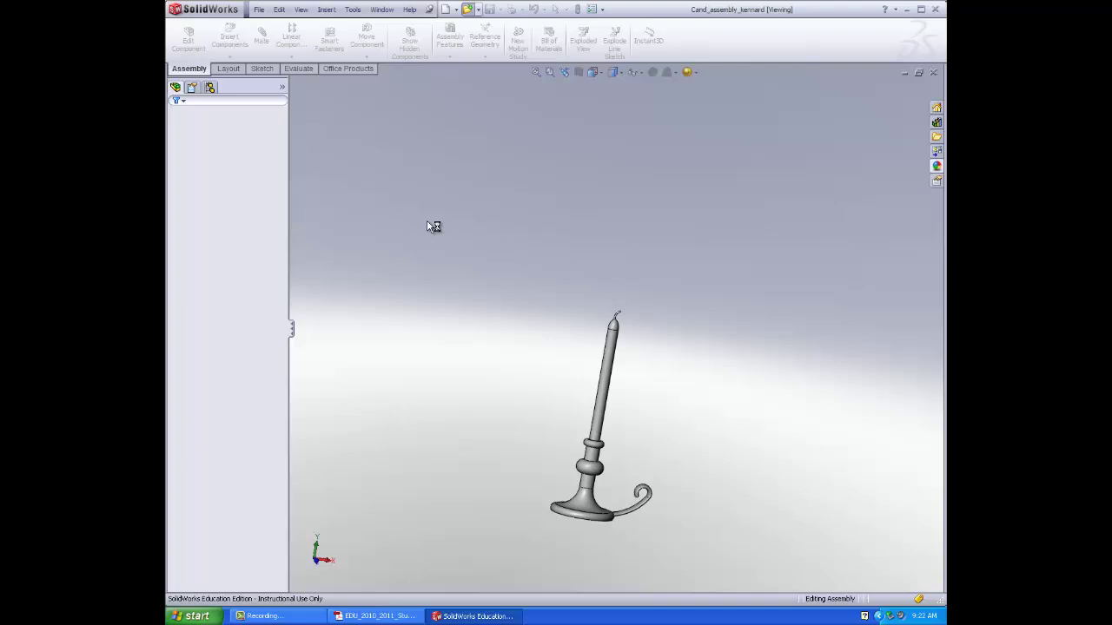
- Select the assembly configuration in ConfigurationManager and insert a Design Table
left_click(209, 88)
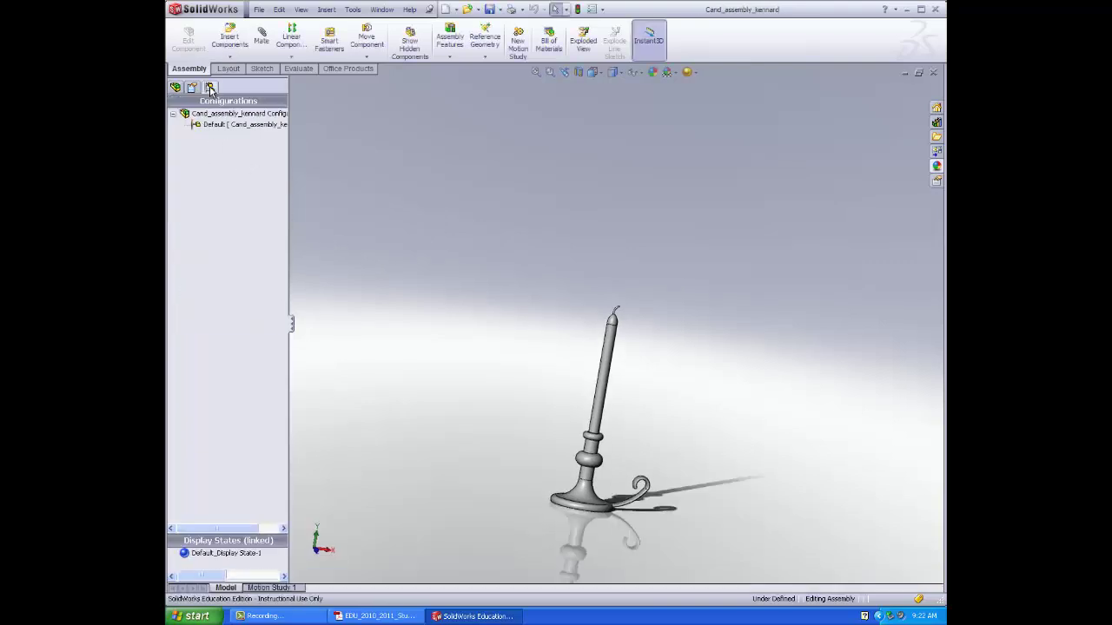
left_click(222, 114)
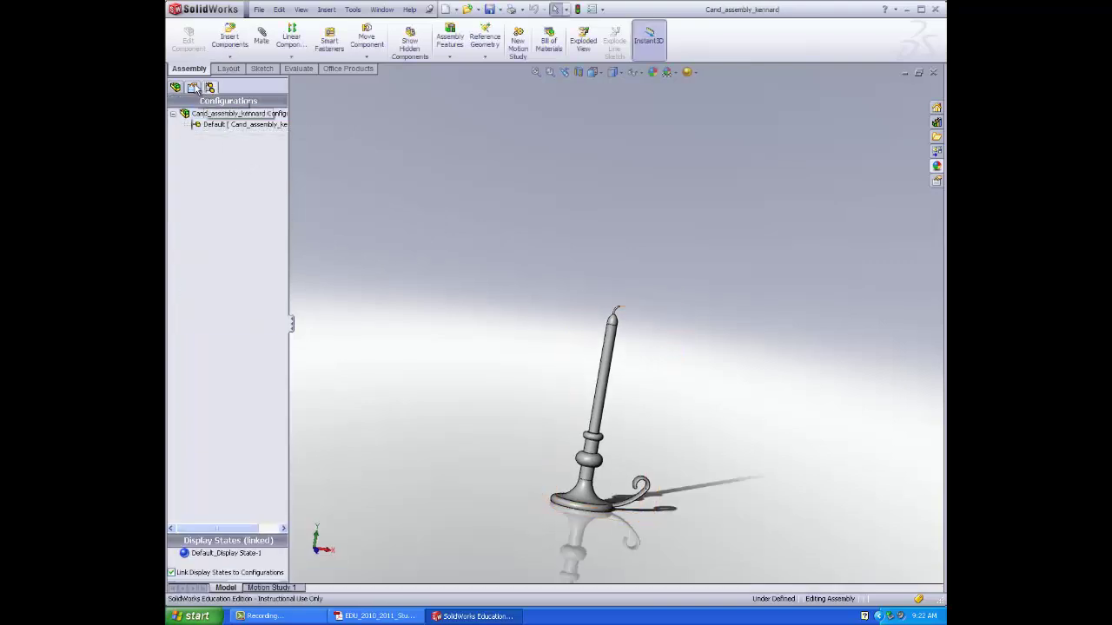
left_click(326, 10)
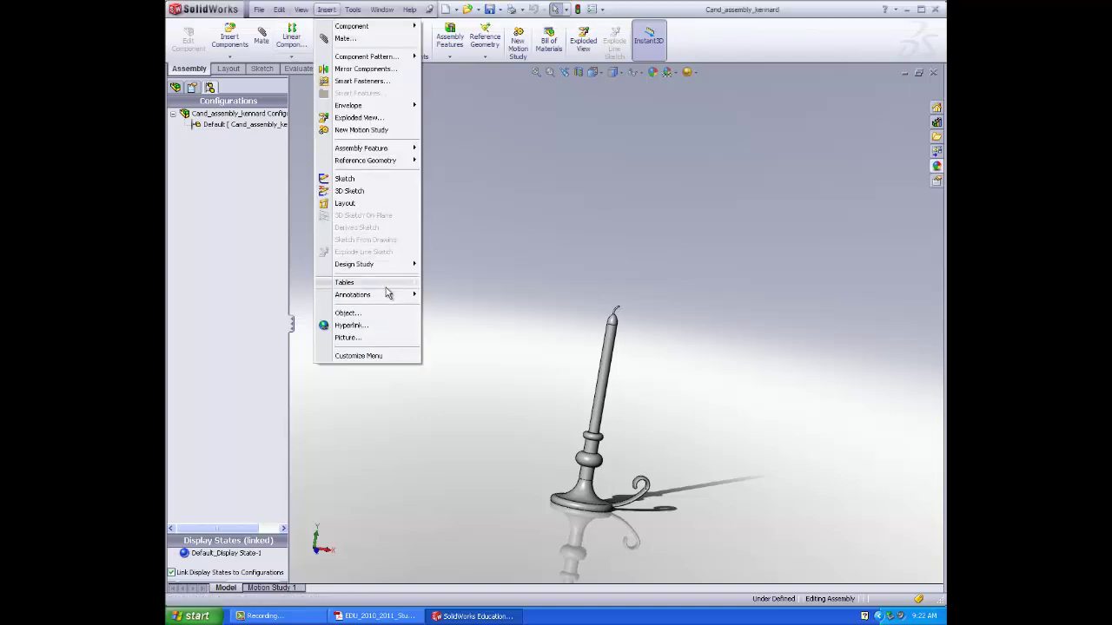
mouse_move(391, 285)
left_click(482, 296)
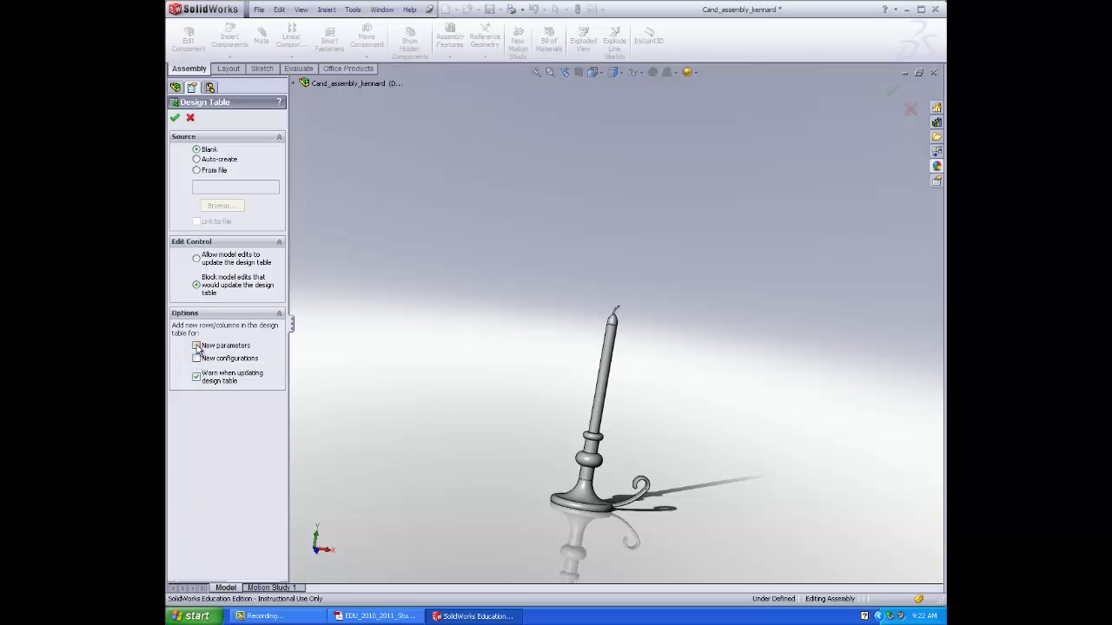
- Create a Blank design table with New parameters unchecked, then select the candle's Revolve1
left_click(196, 345)
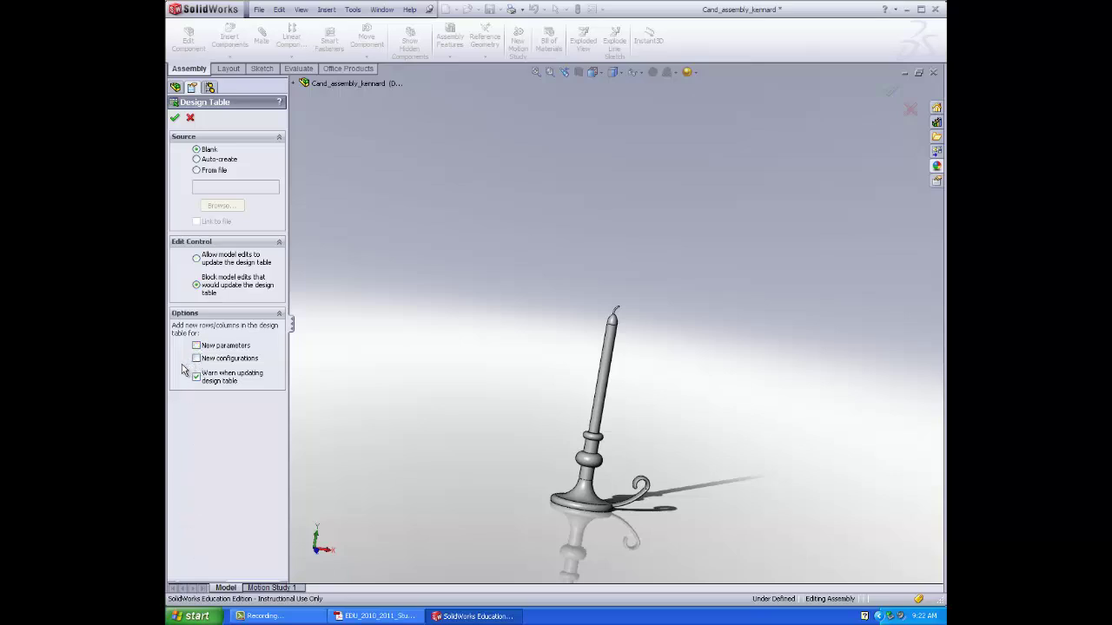
left_click(174, 119)
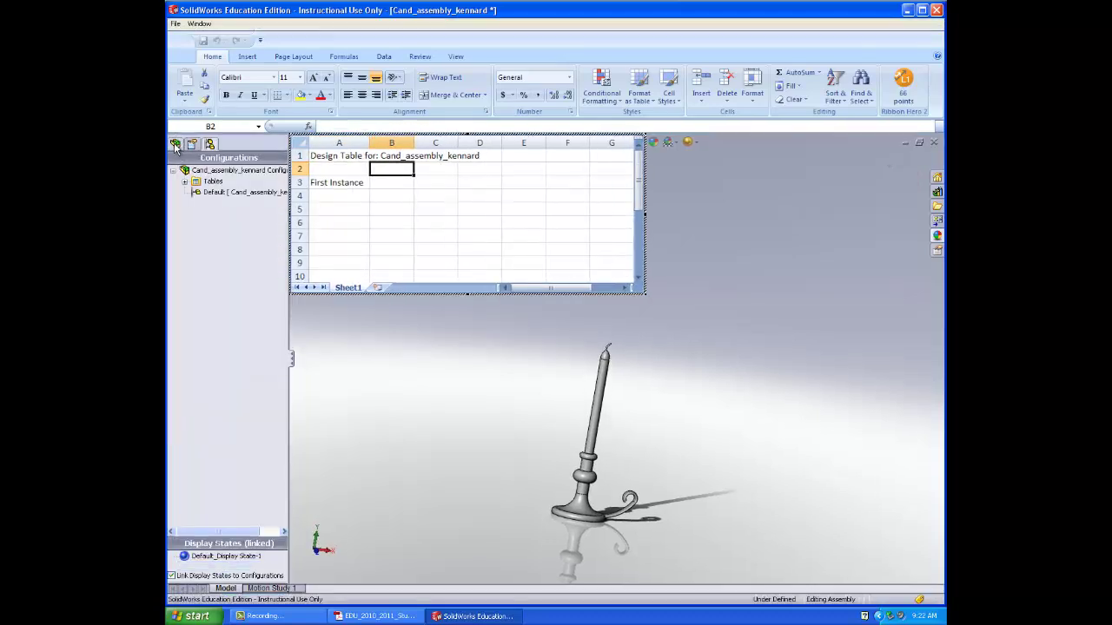
left_click(176, 145)
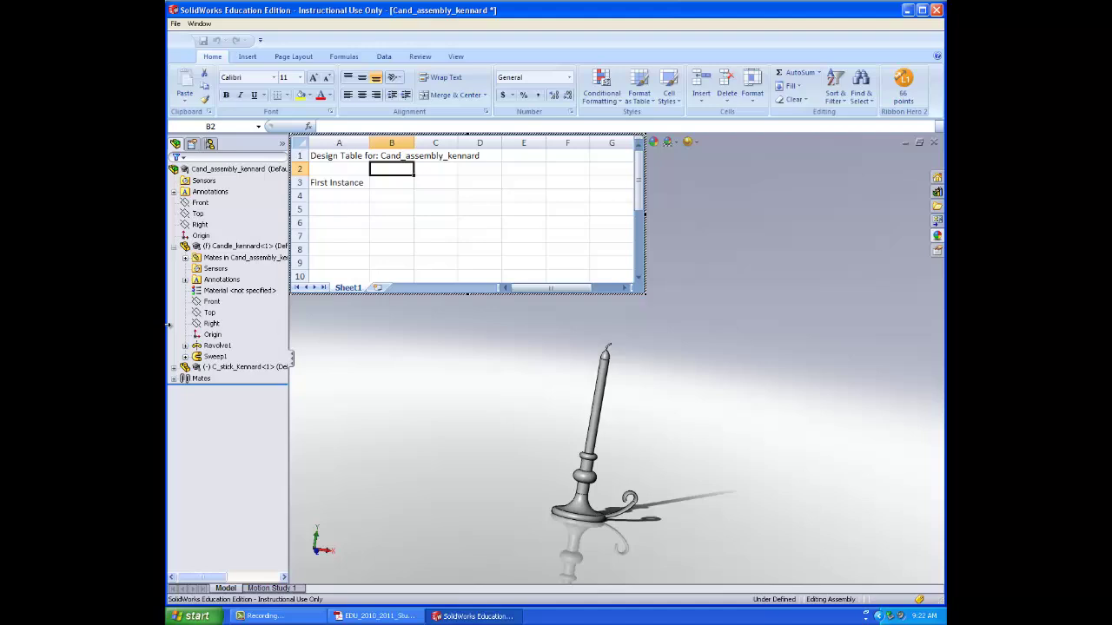
left_click(213, 335)
left_click(215, 346)
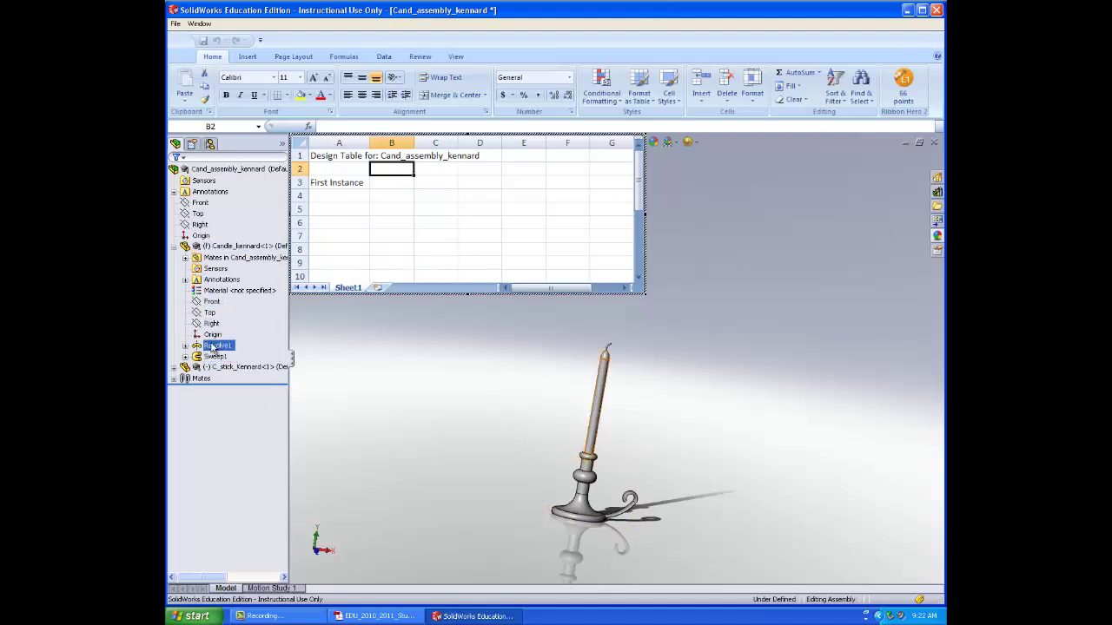
- Turn on Show Feature Dimensions for the annotations and close the empty design table sheet
right_click(204, 193)
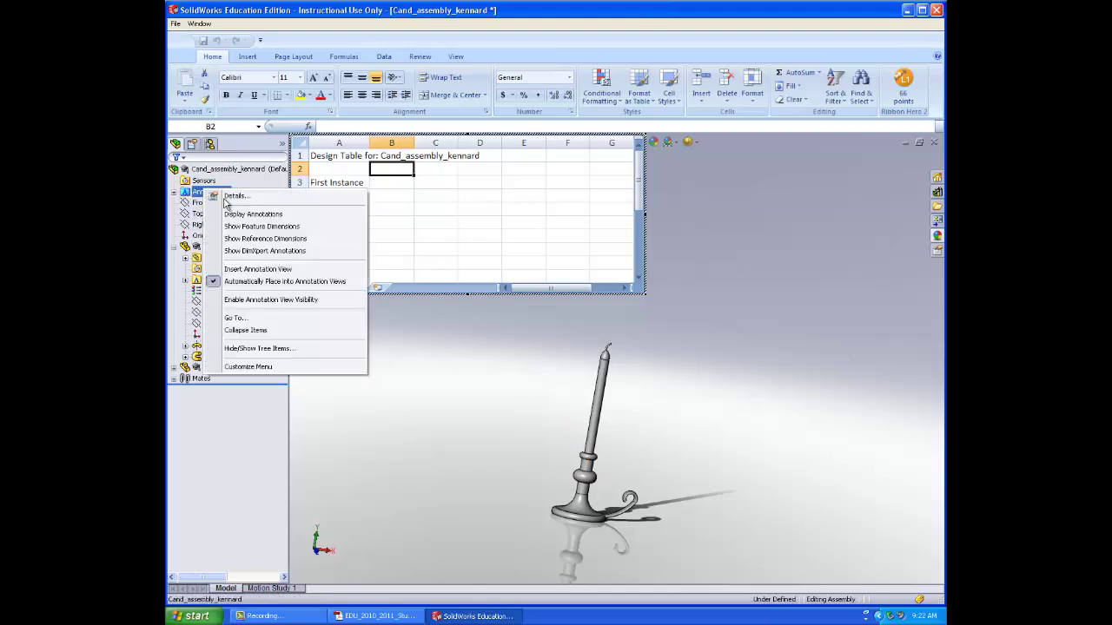
left_click(244, 222)
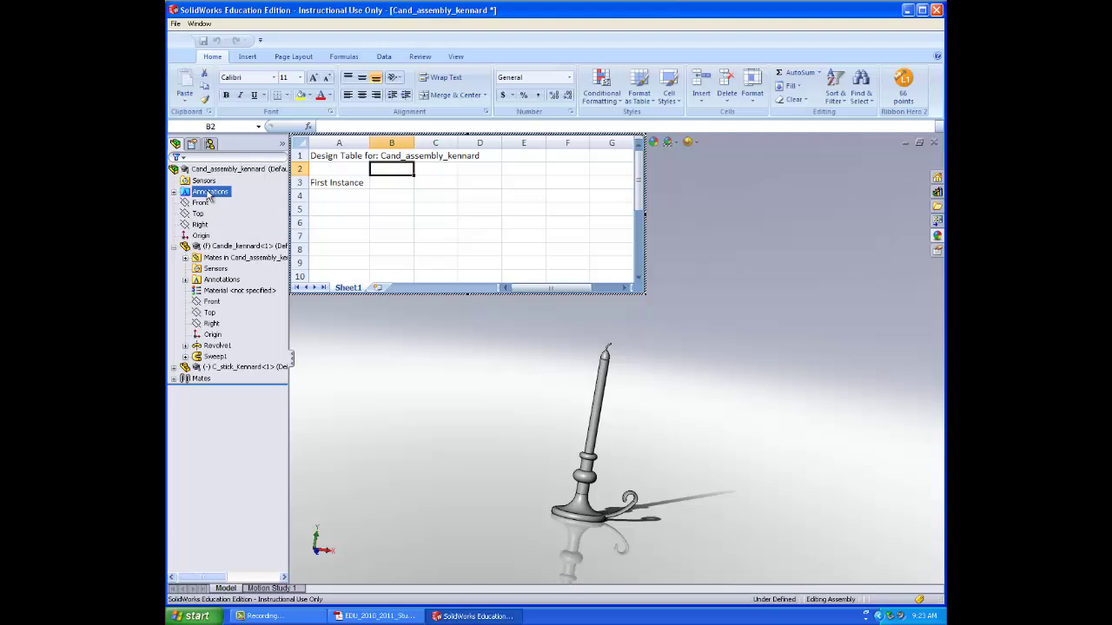
right_click(209, 194)
left_click(272, 228)
left_click(599, 383)
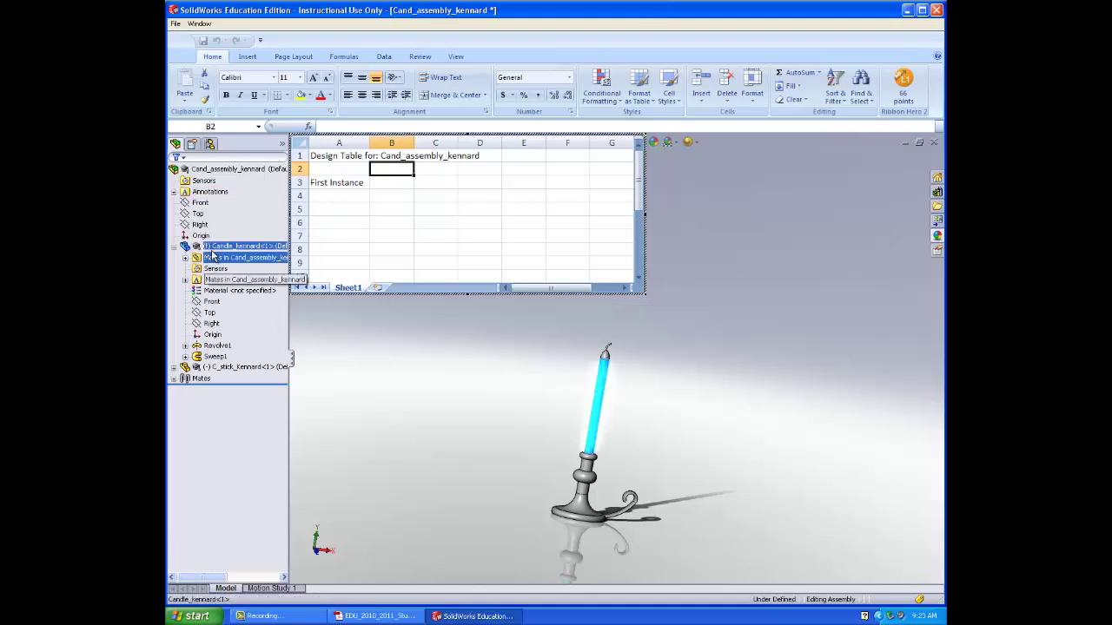
right_click(205, 180)
right_click(201, 193)
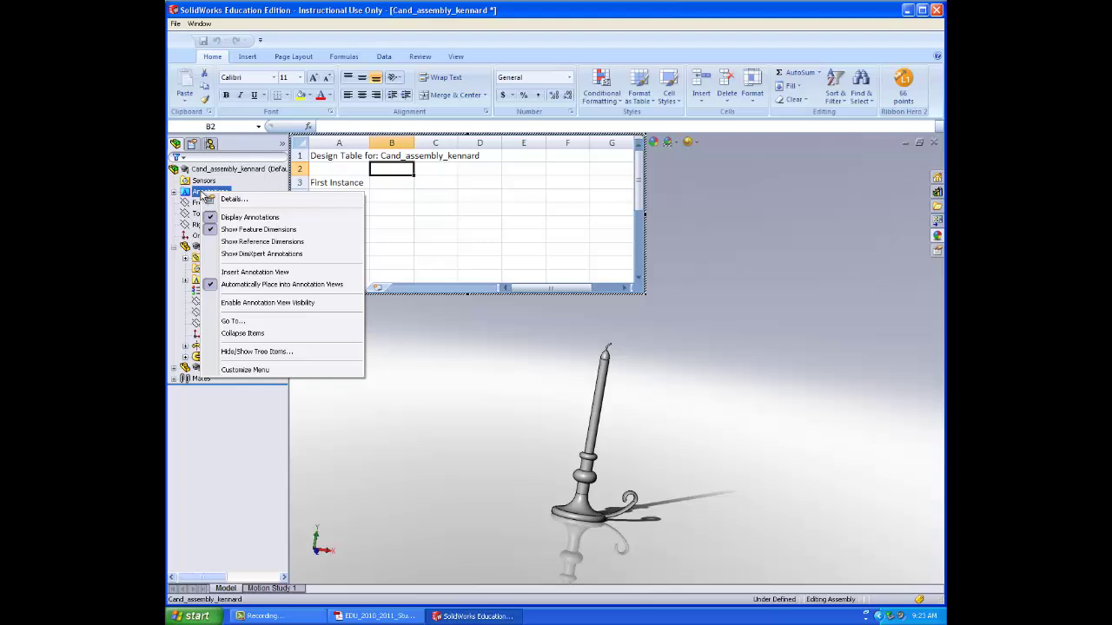
left_click(253, 242)
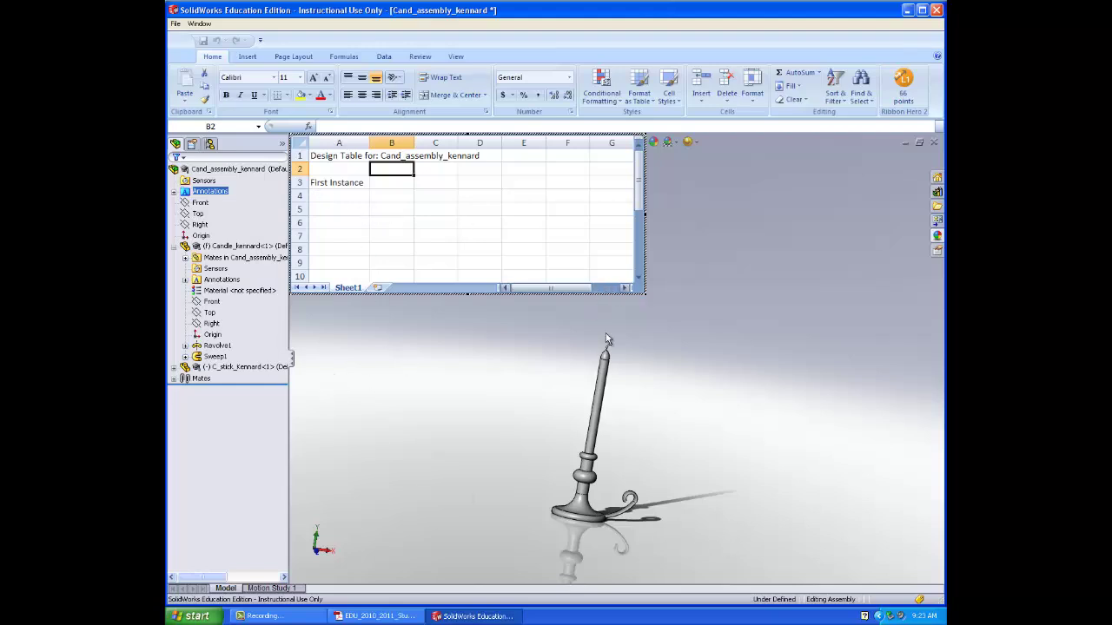
scroll(603, 395, "down", 12)
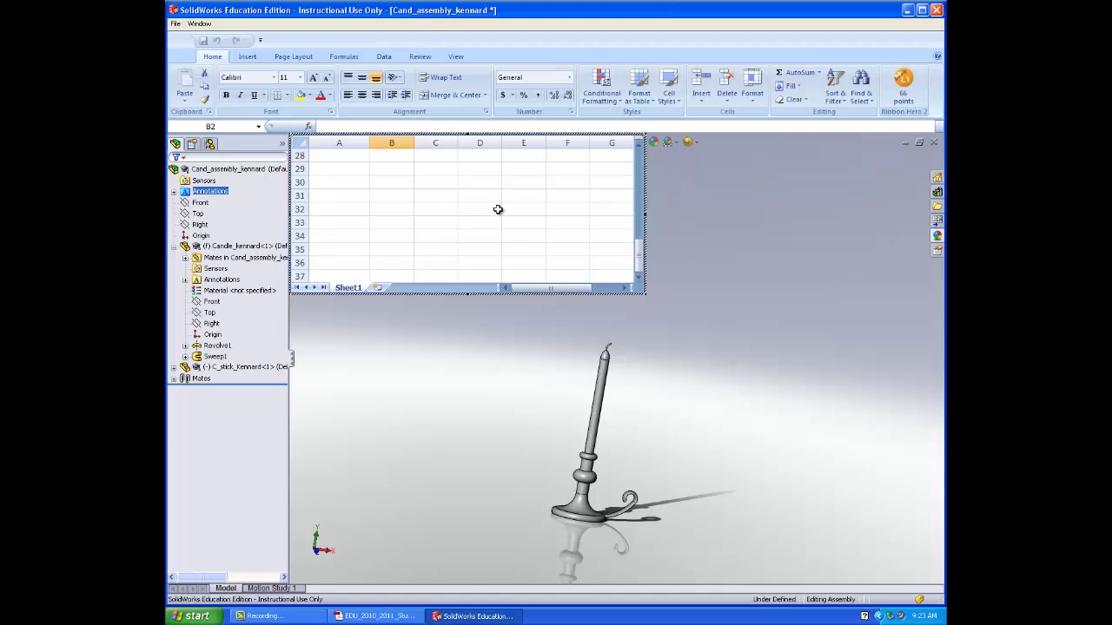
scroll(471, 198, "up", 12)
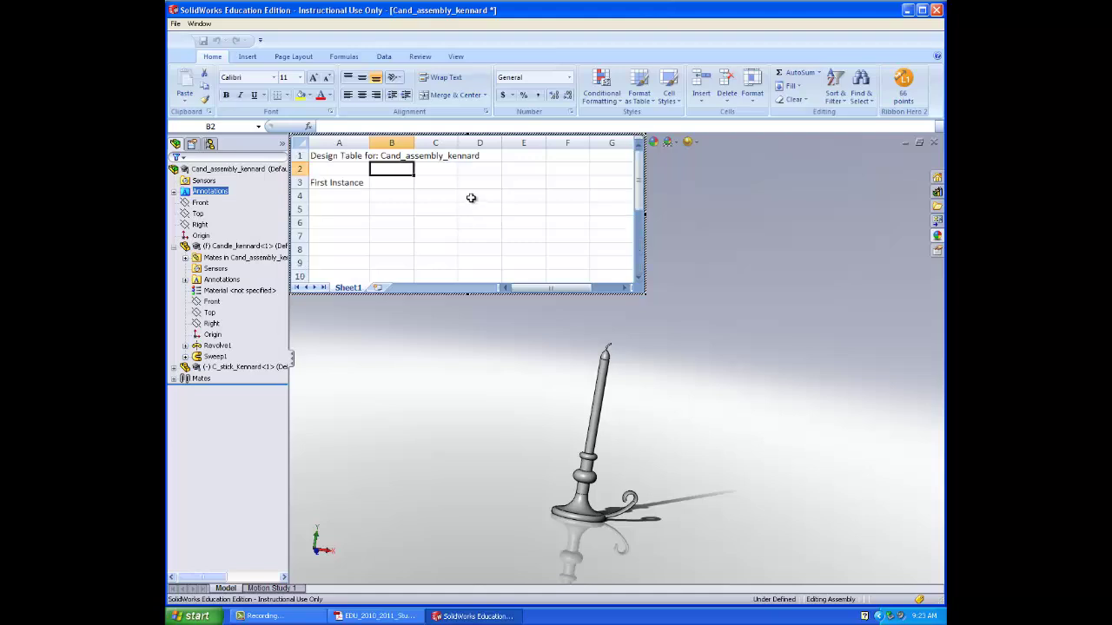
left_click(620, 439)
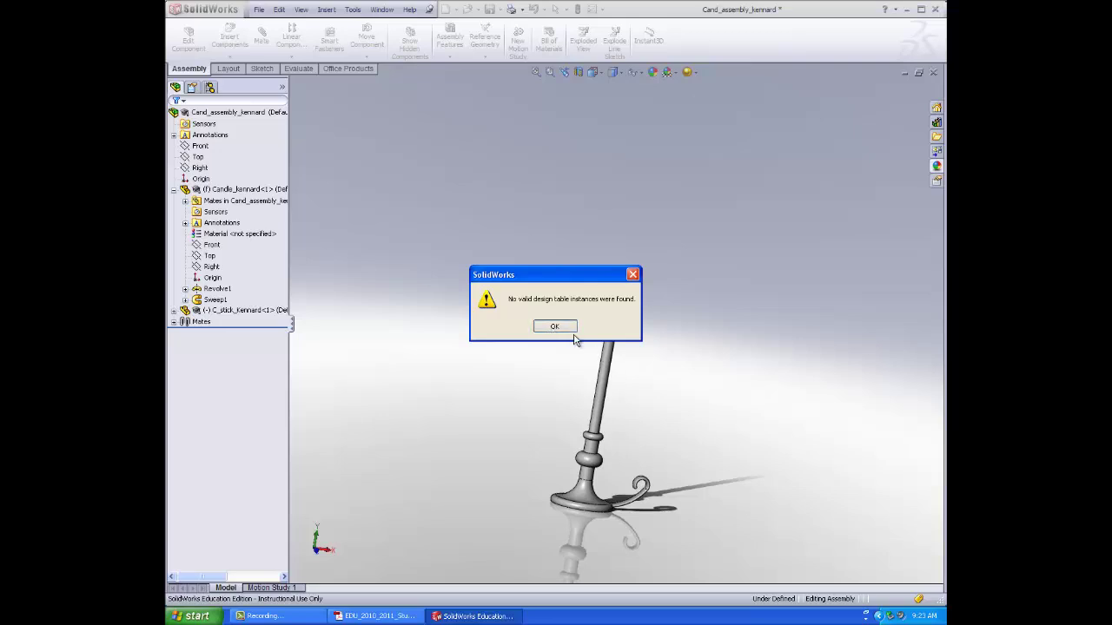
- Dismiss the no-valid-instances warning and close the candle assembly document
left_click(556, 329)
scroll(621, 378, "down", 6)
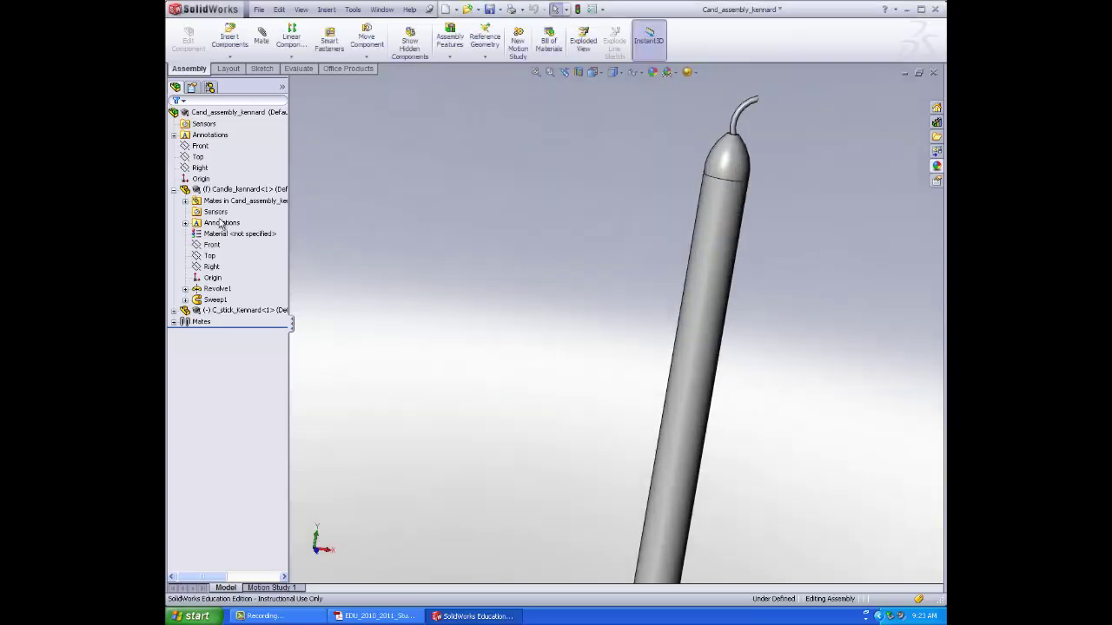
left_click(217, 288)
left_click(620, 169)
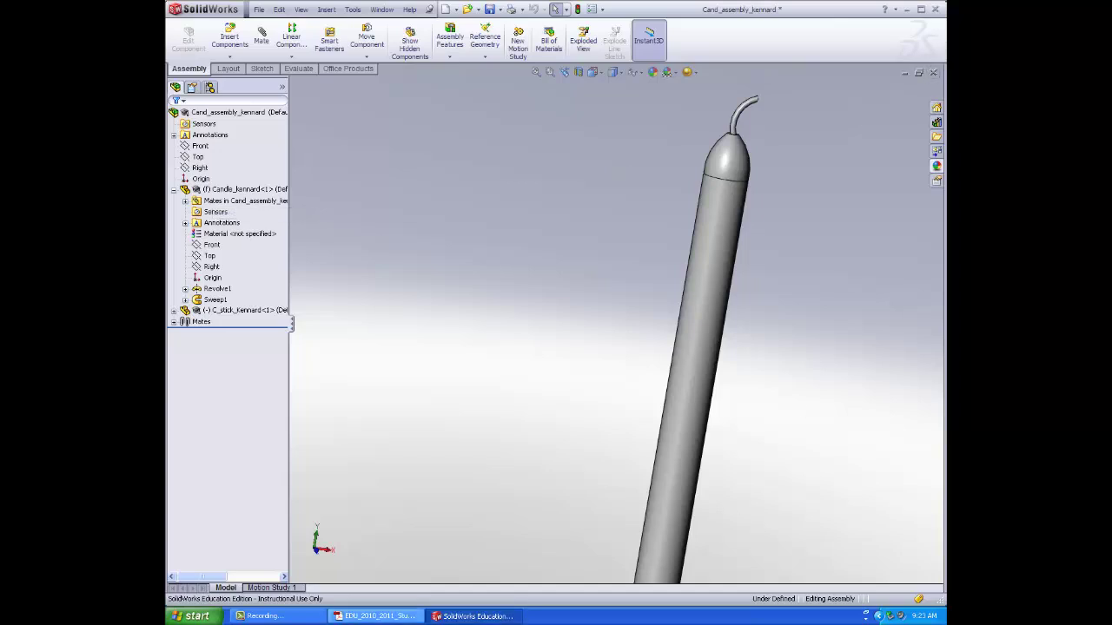
left_click(260, 616)
left_click(803, 546)
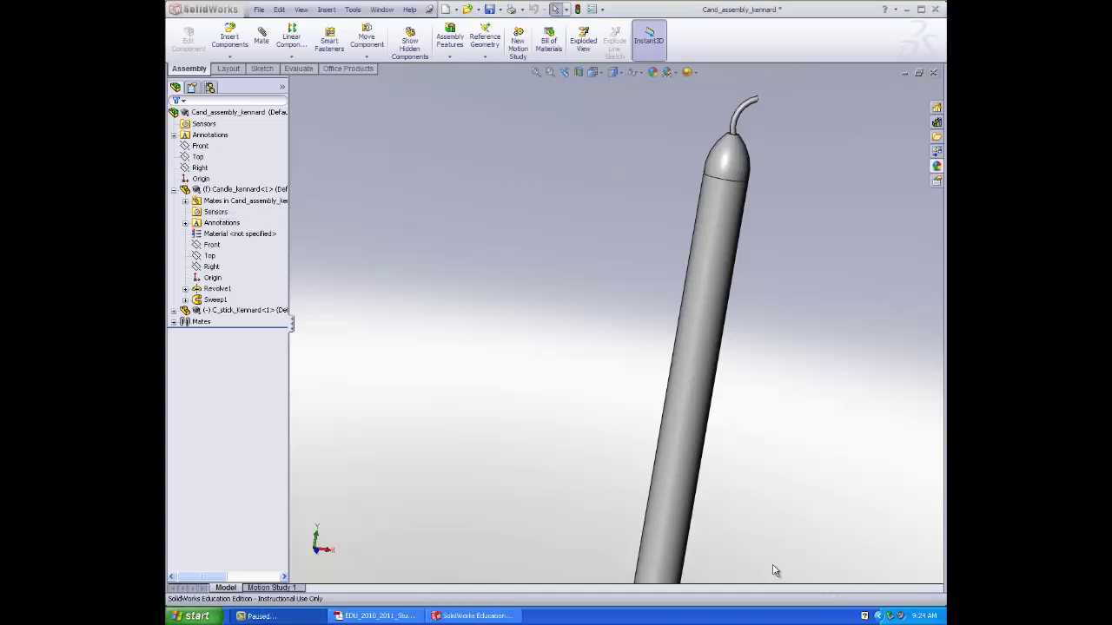
left_click(934, 73)
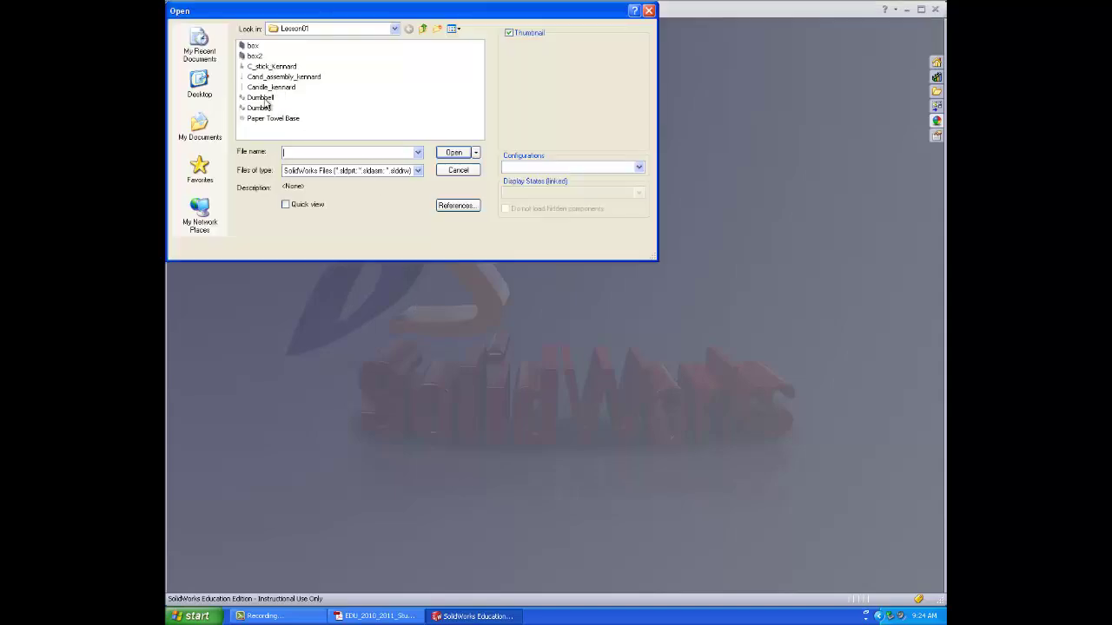
- Open the Candle_kennard part and show its feature dimensions on the model
left_click(266, 88)
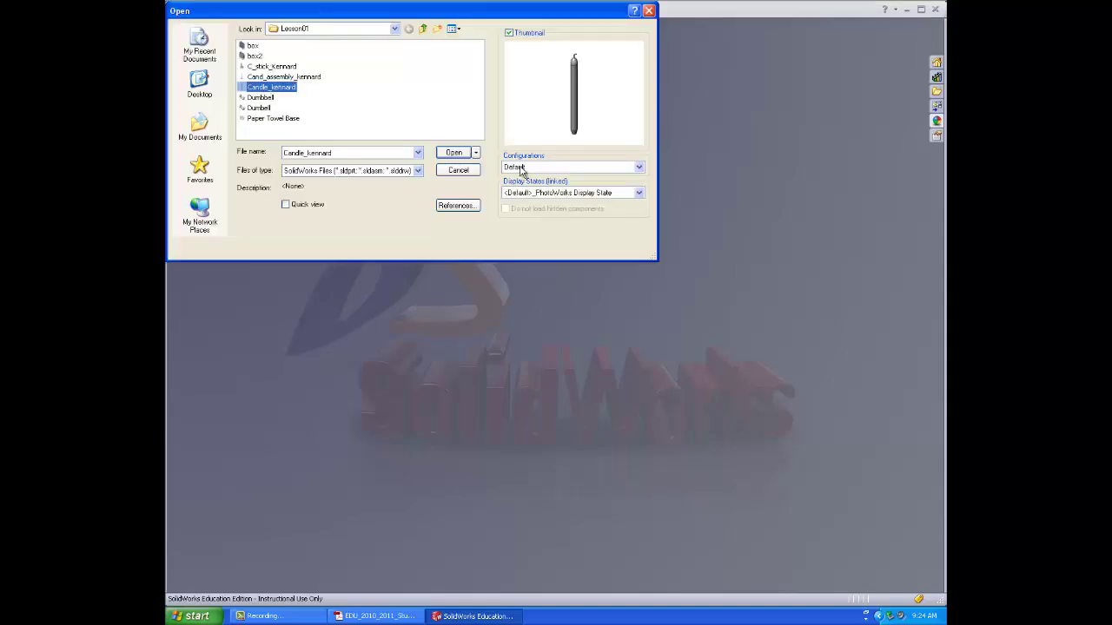
left_click(453, 152)
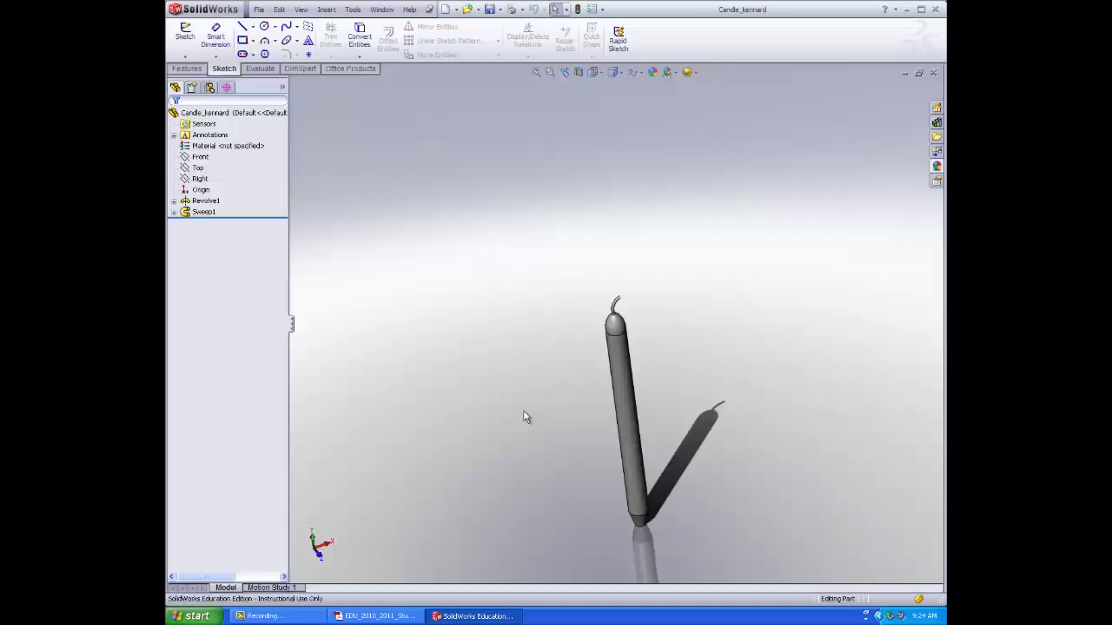
left_click(194, 136)
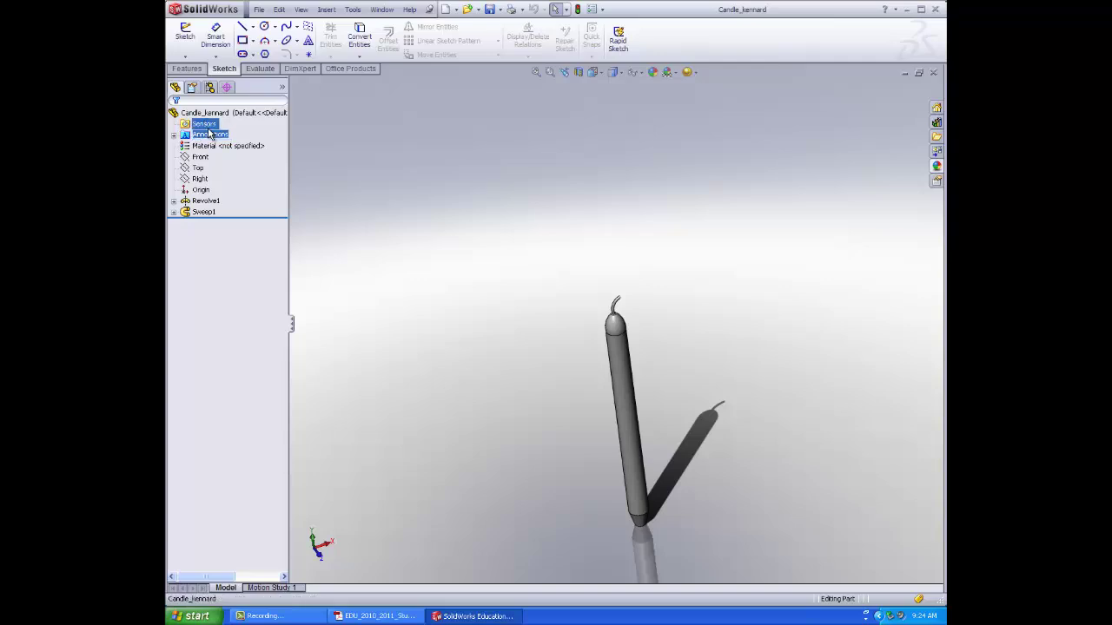
right_click(209, 135)
left_click(259, 171)
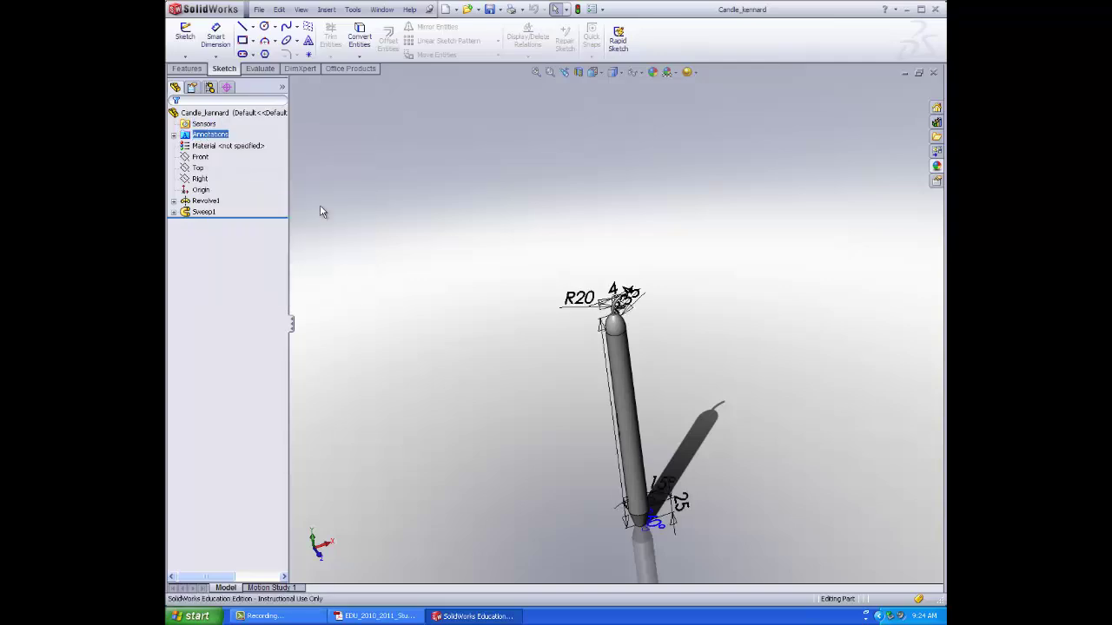
- Reveal the candle's 380 mm height dimension and turn the candle upright
middle_click_drag(509, 489, 630, 498)
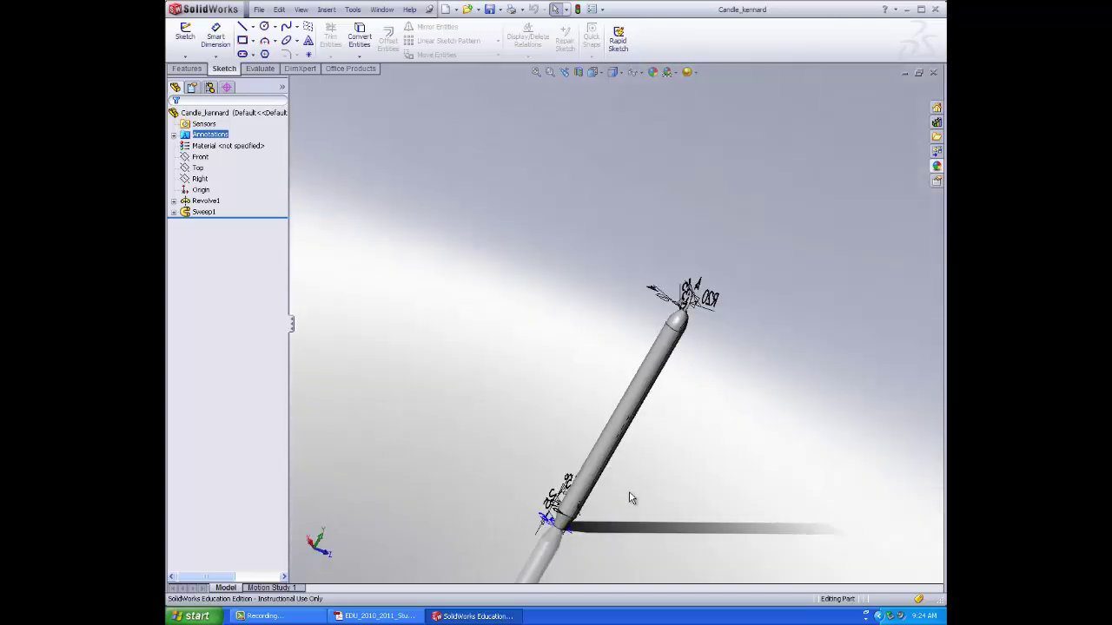
left_click(627, 432)
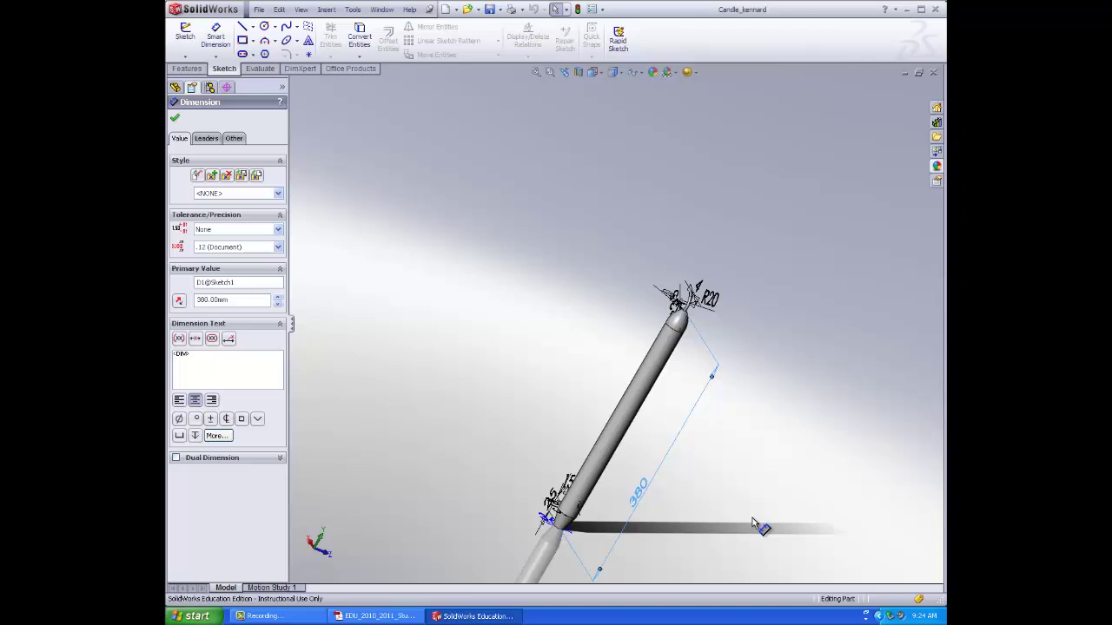
middle_click_drag(789, 513, 591, 449)
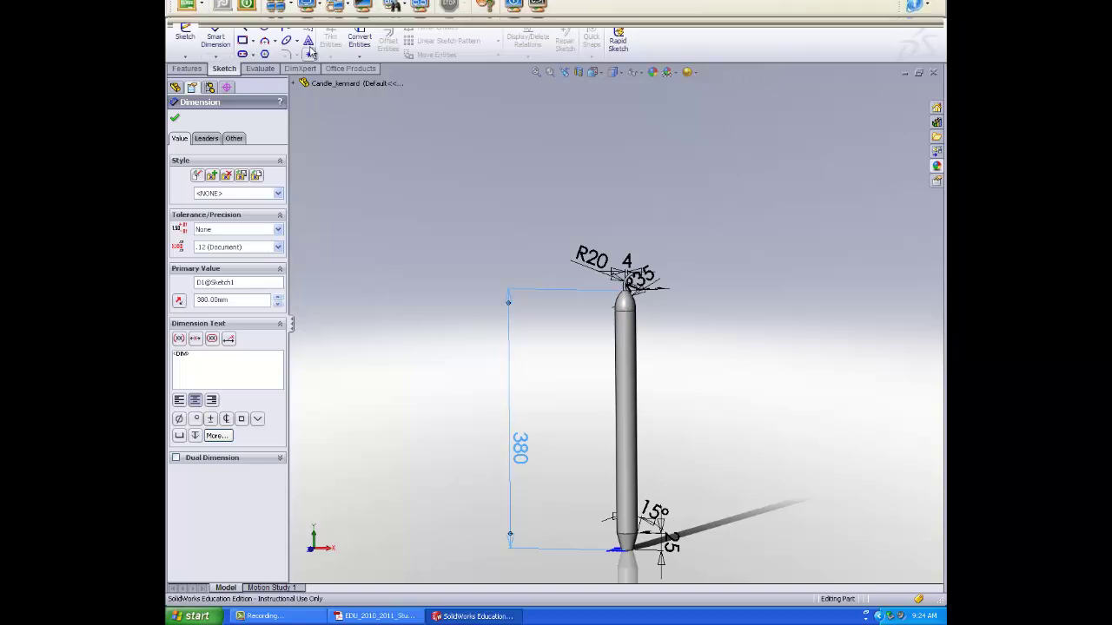
- Insert a blank design table that blocks model edits from updating it
left_click(326, 9)
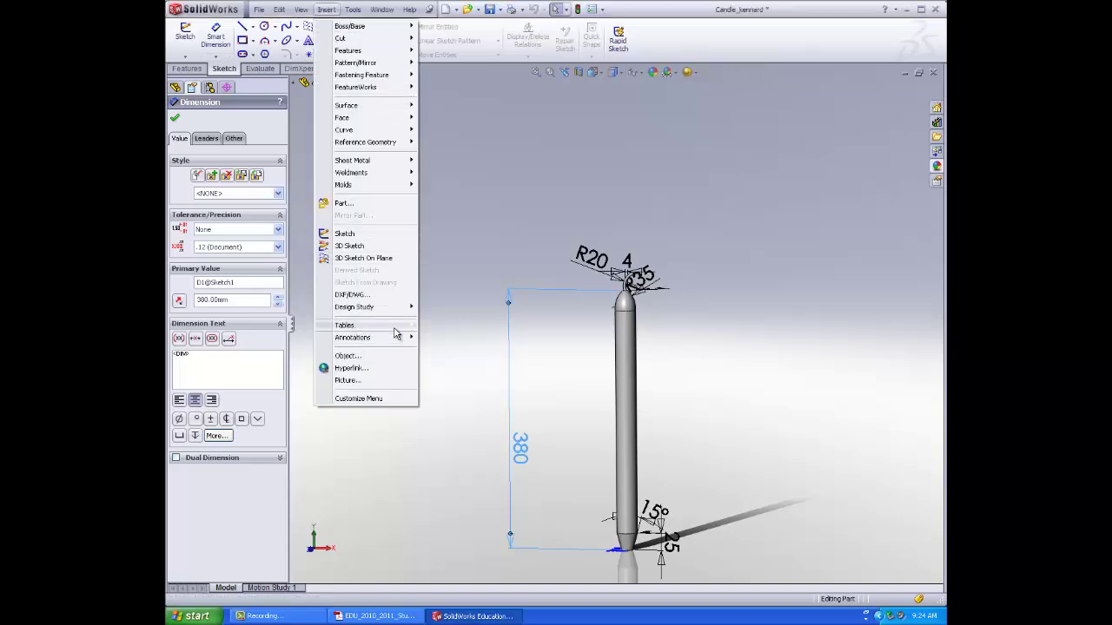
mouse_move(356, 324)
left_click(484, 343)
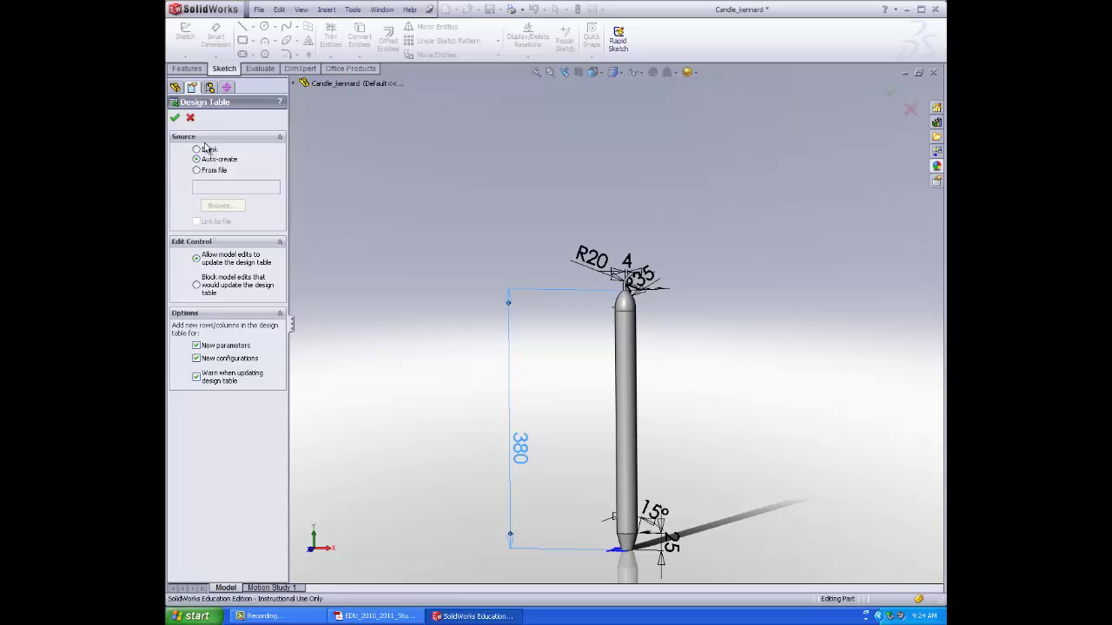
left_click(197, 286)
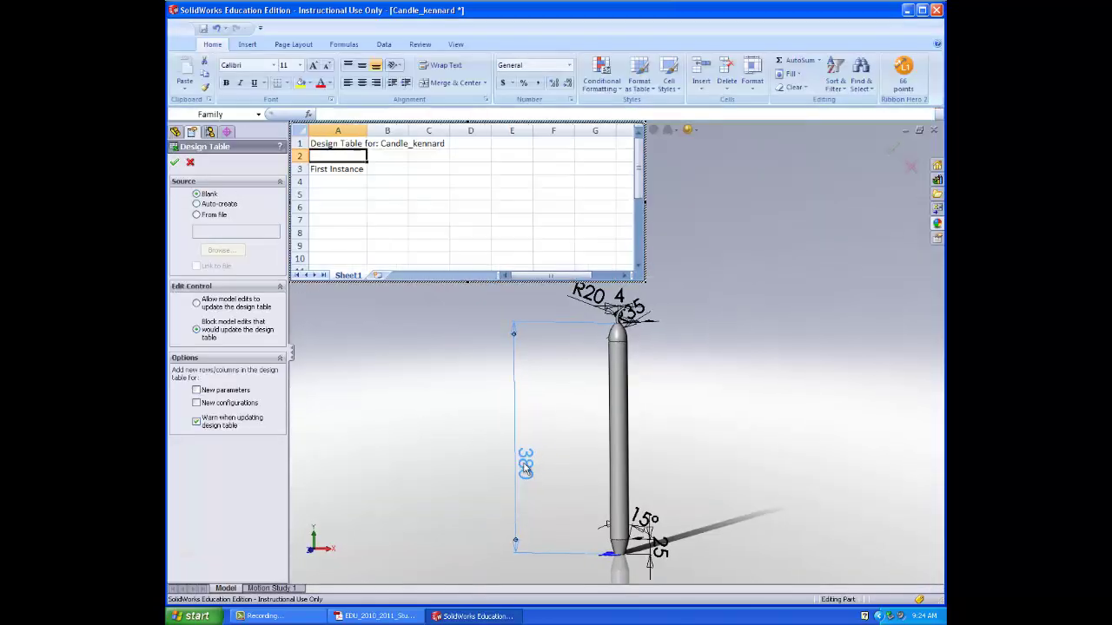
- Add the 380 height dimension D1@Sketch1 and name configurations blk2, blk3, blk4 in A4–A6
double_click(524, 469)
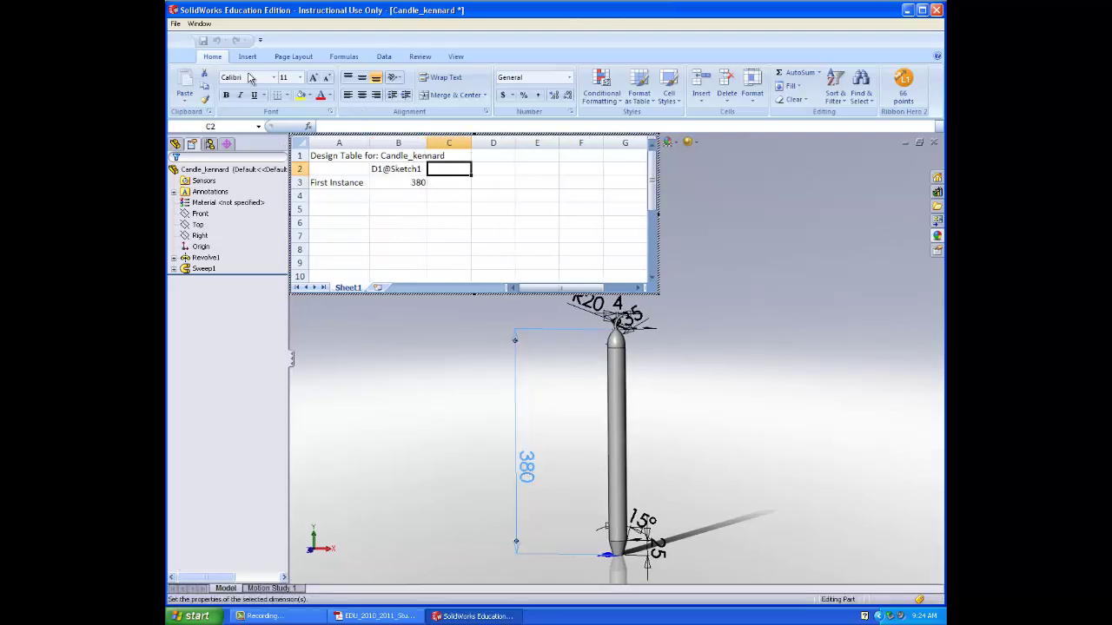
left_click(330, 196)
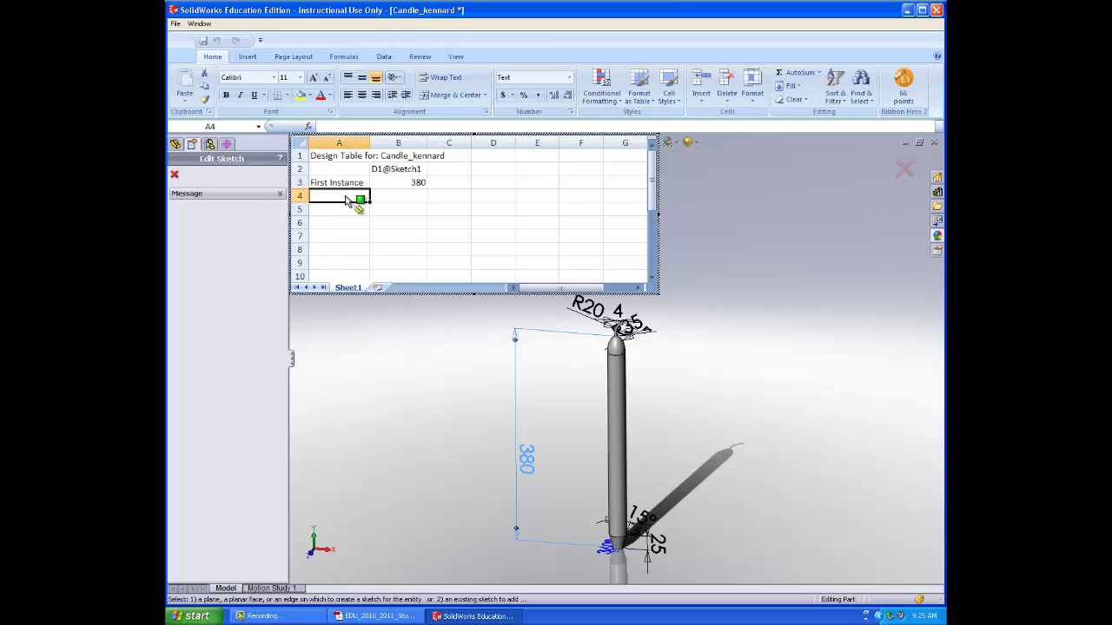
double_click(345, 201)
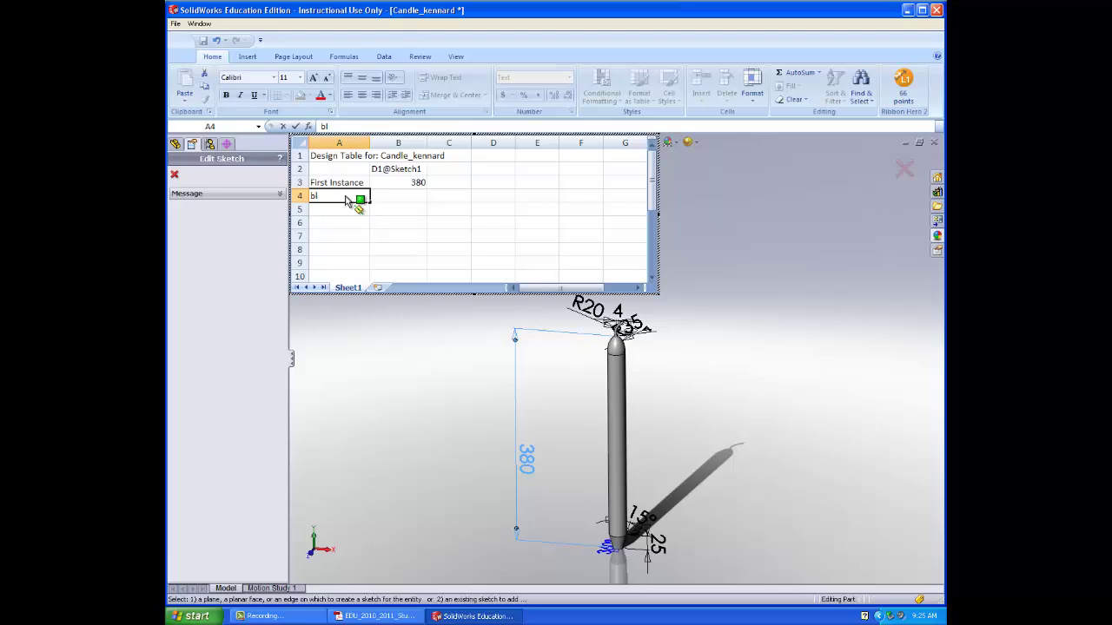
type("blk2")
key("Return")
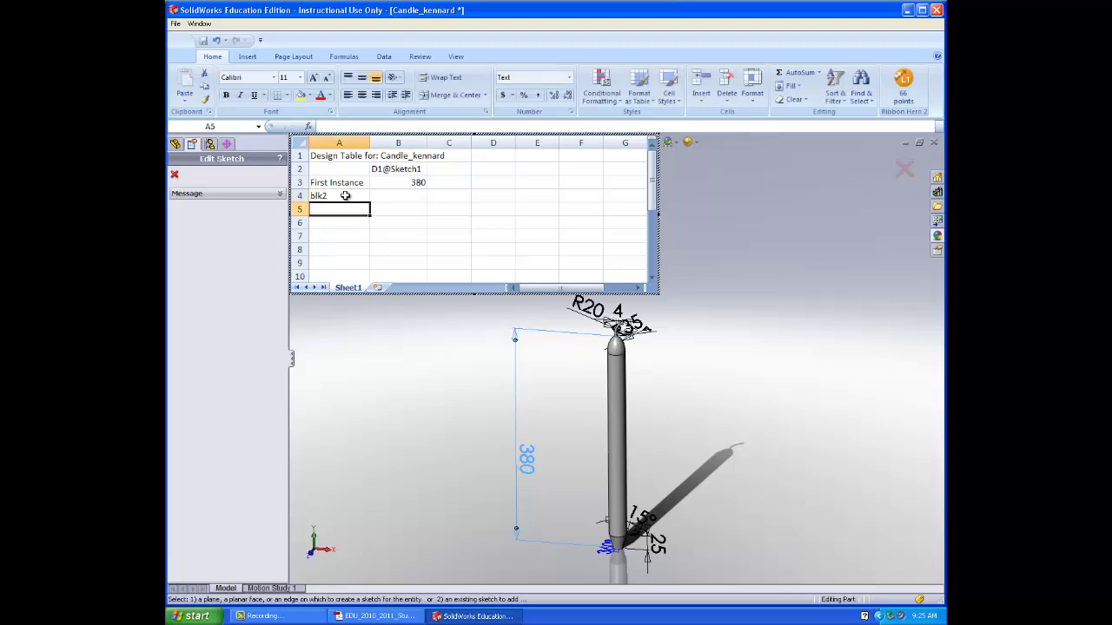
type("blk")
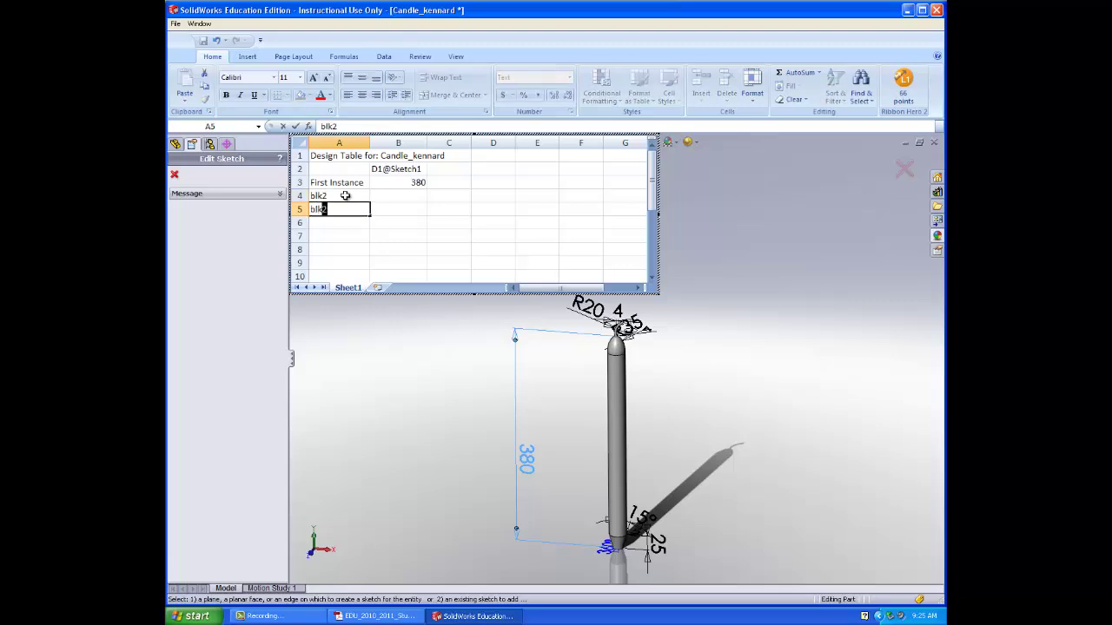
type("3")
key("Return")
type("blk")
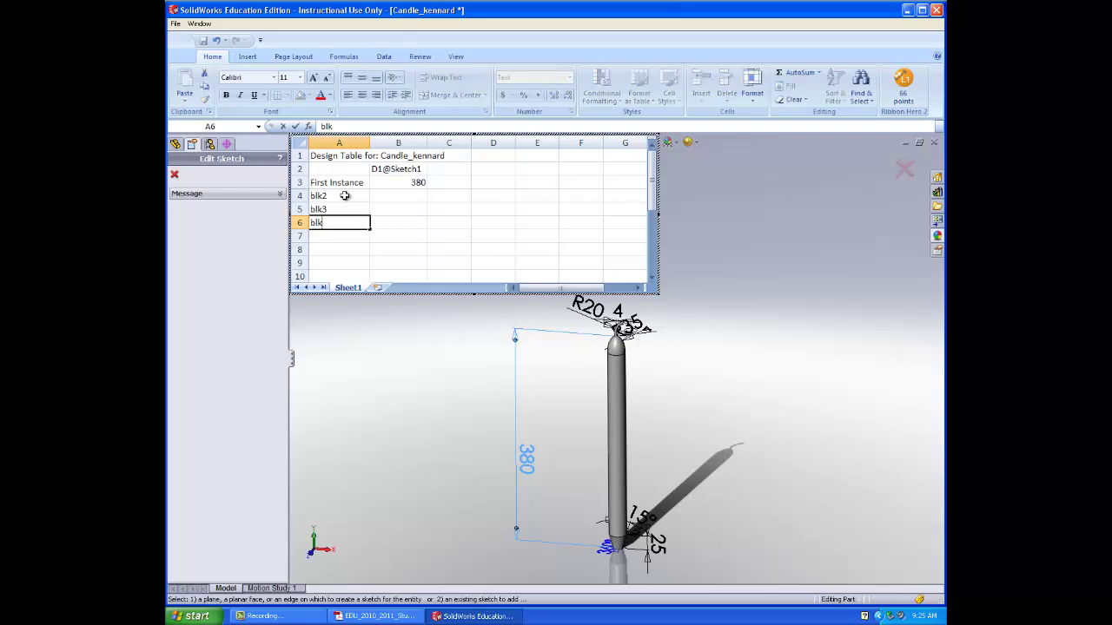
type("4")
key("Tab")
- Enter heights 350 for blk2 and 300 for blk3, and start 250 for blk4
key("Up")
key("Up")
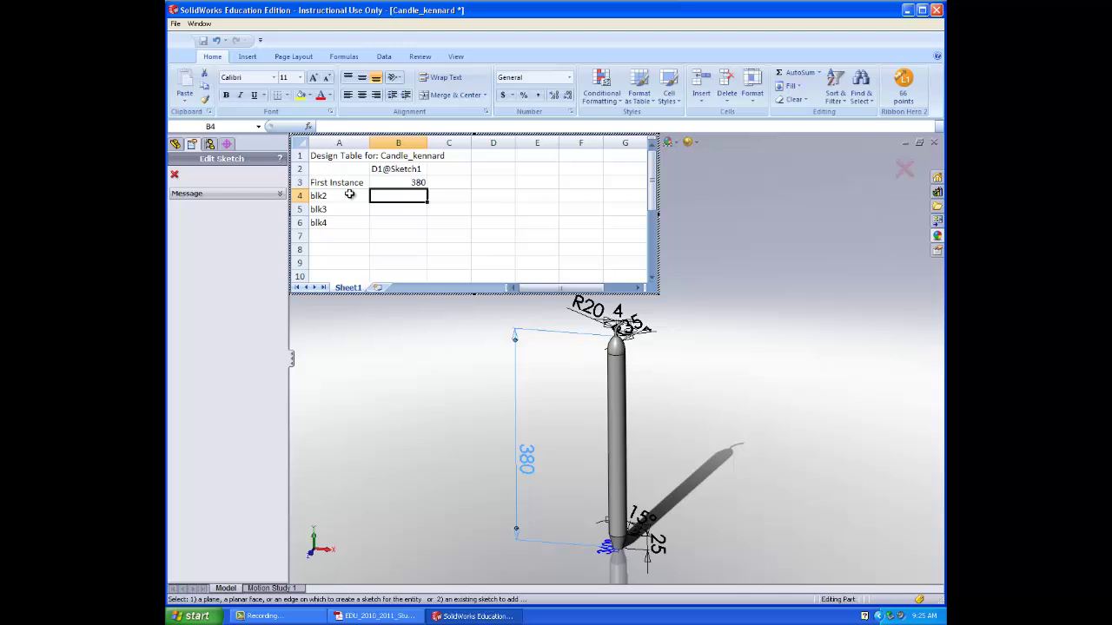
type("350")
key("Return")
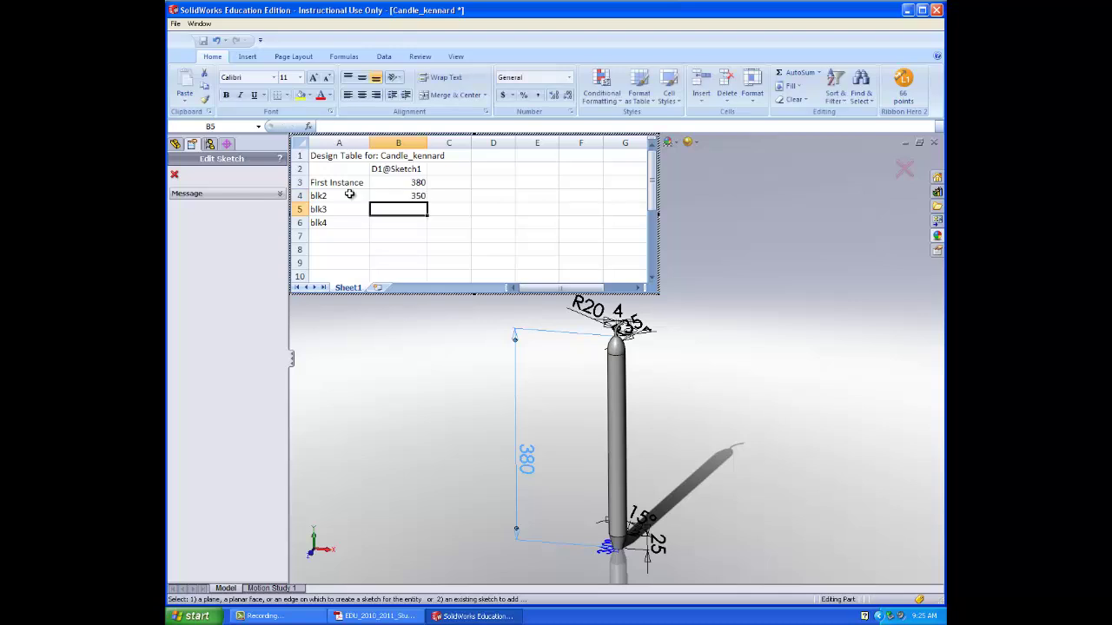
type("300")
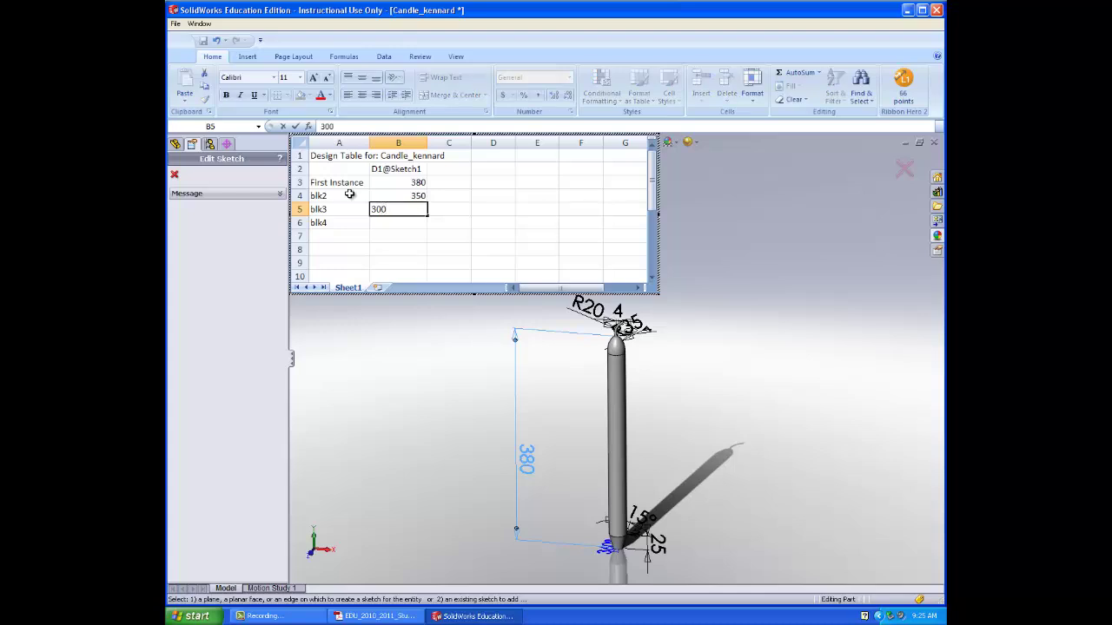
key("Return")
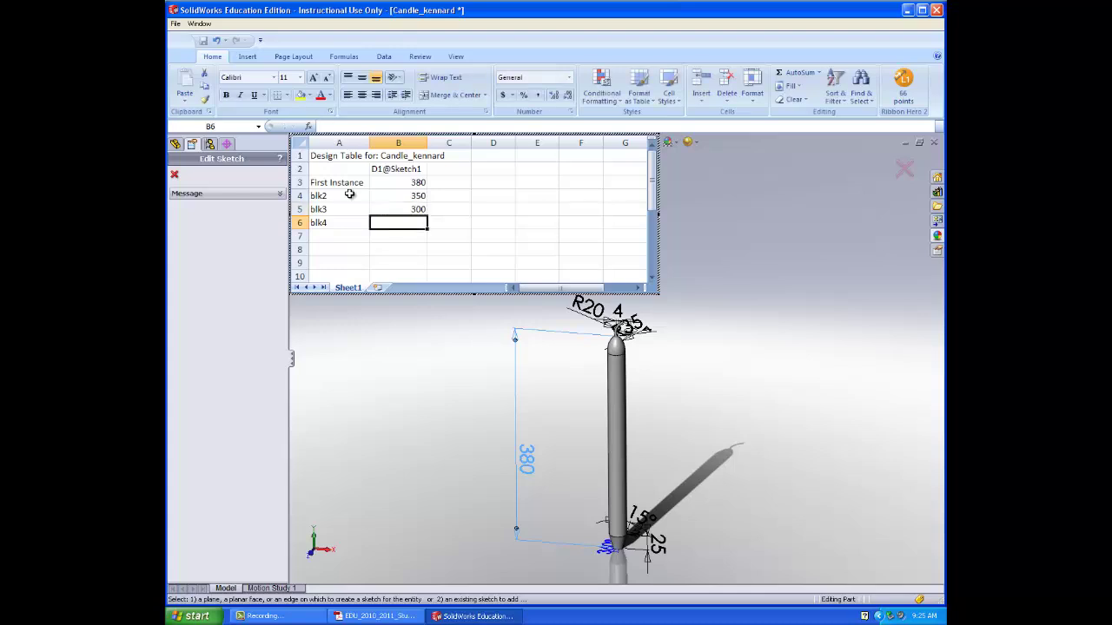
type("250")
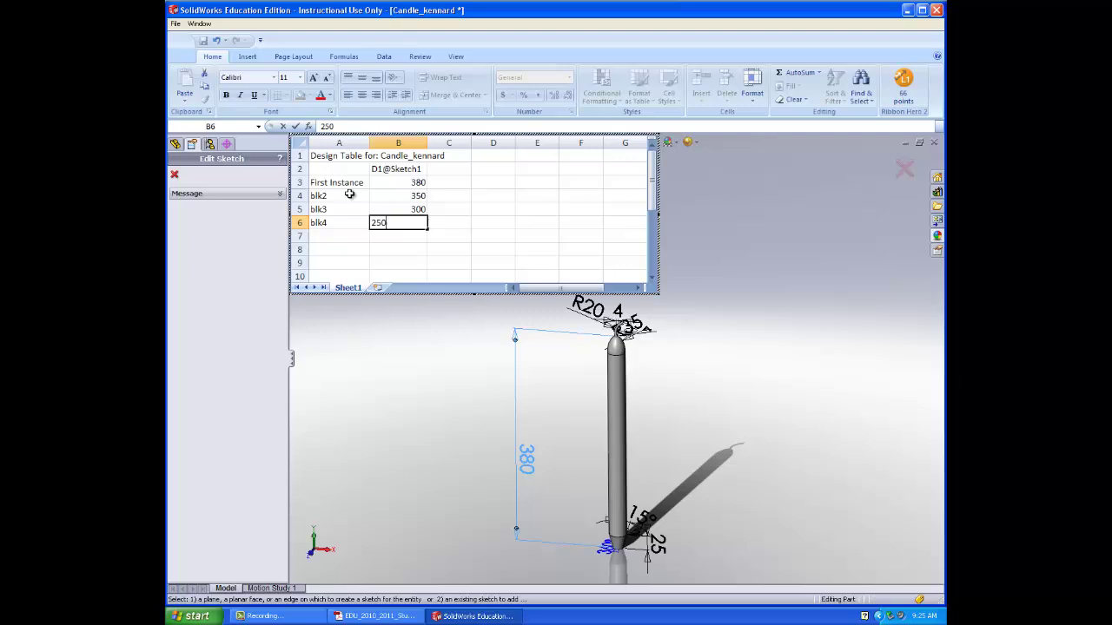
- Commit blk4's 250 height, review the configurations list, and close the design table
key("Return")
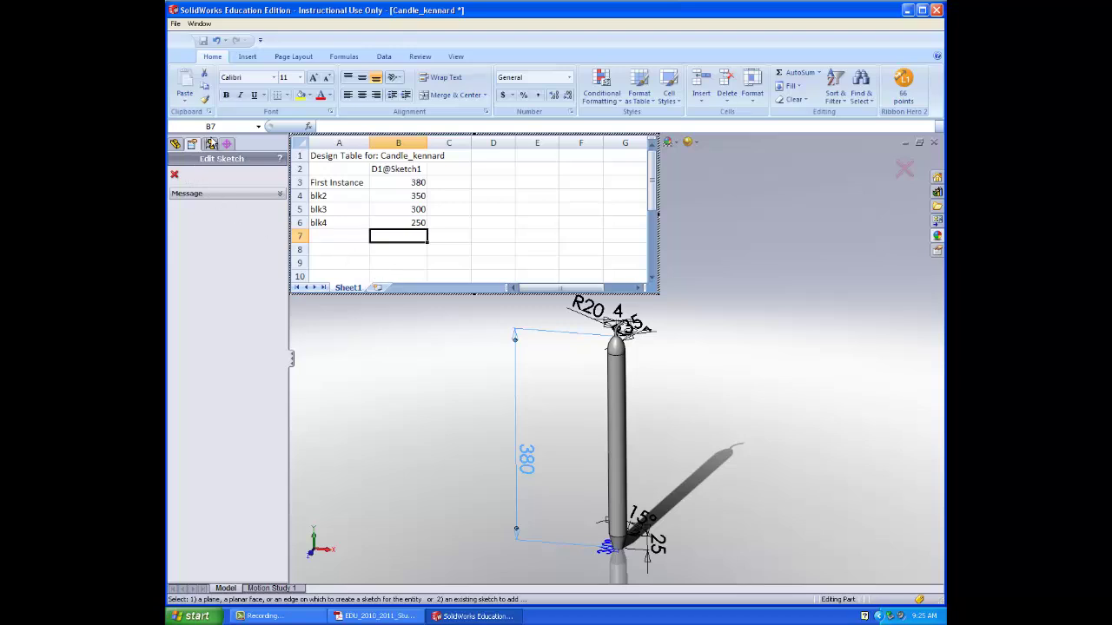
left_click(211, 144)
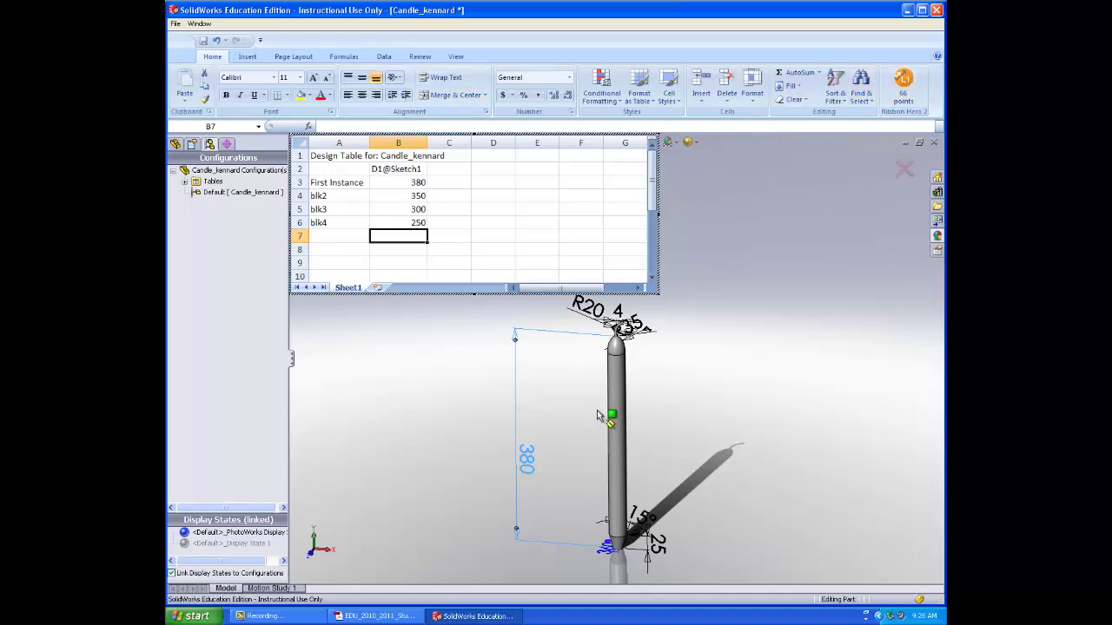
middle_click_drag(576, 394, 367, 426)
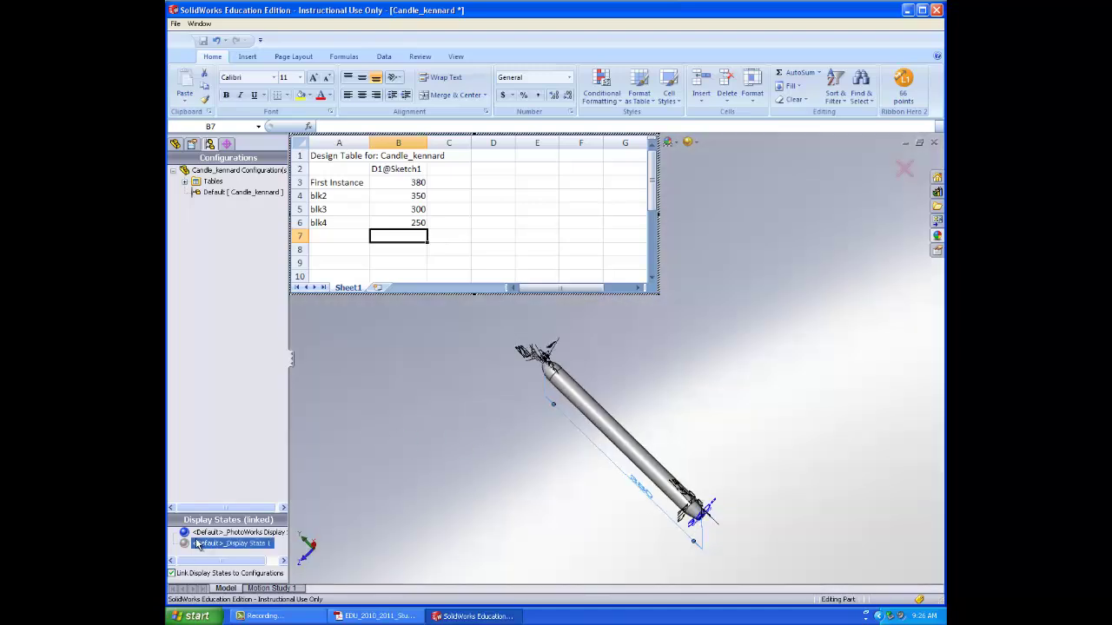
left_click(175, 144)
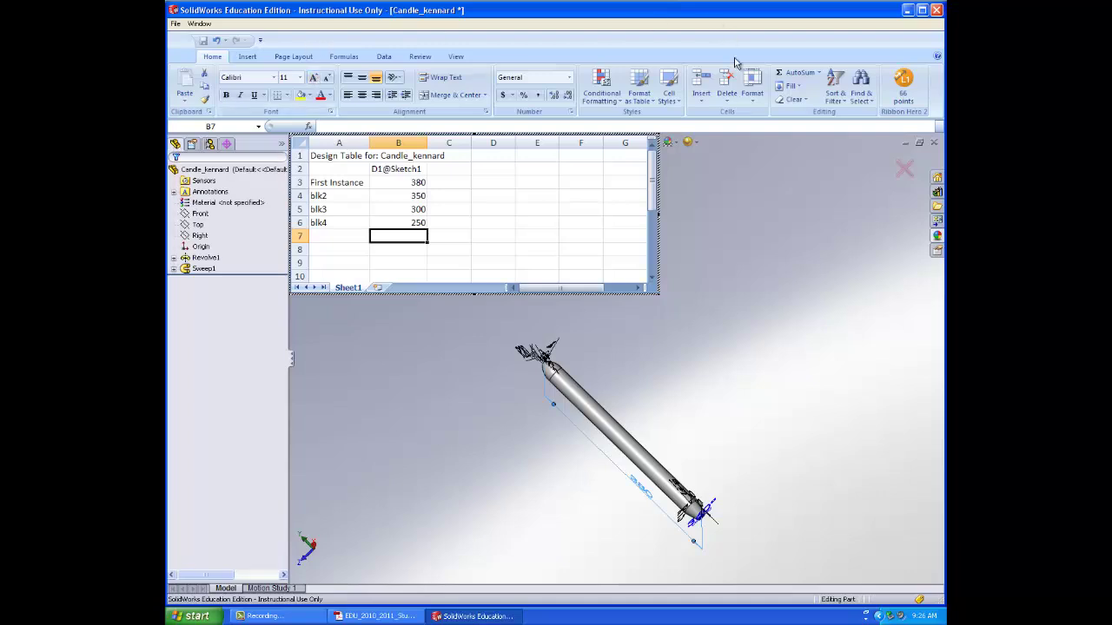
left_click(722, 233)
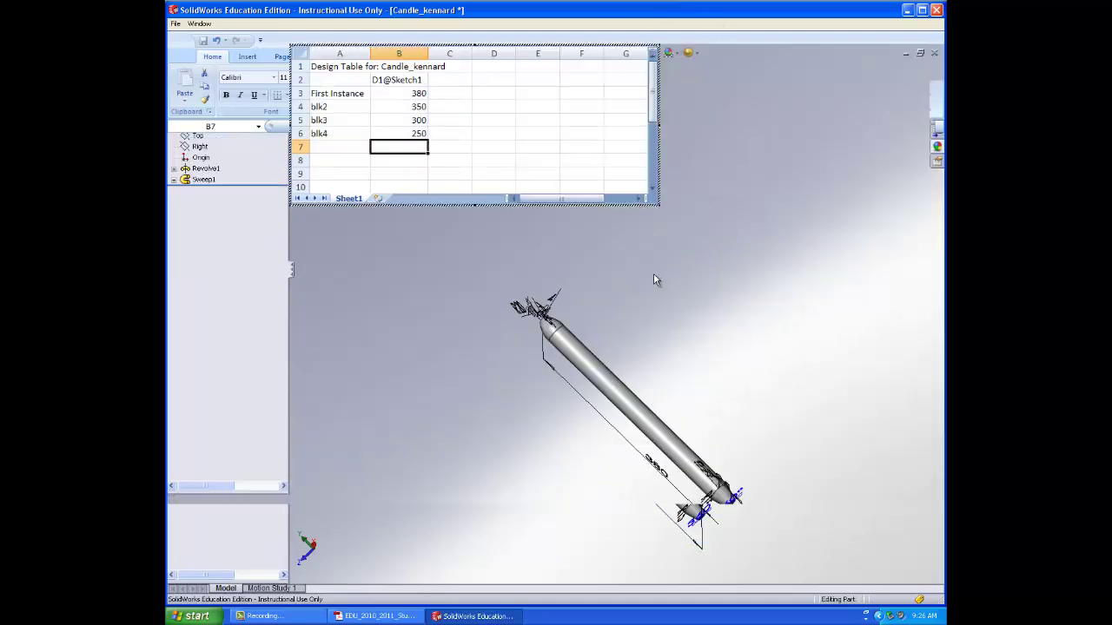